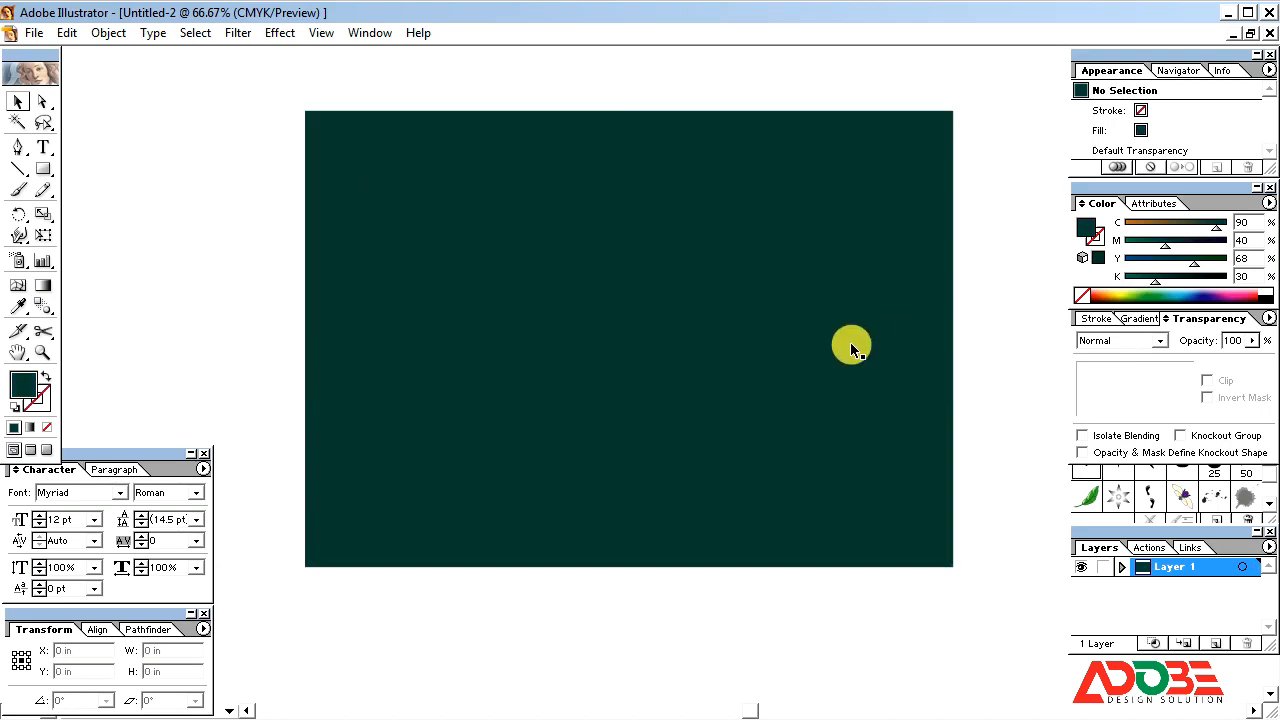
# Draw a diagonal line rising left to right across the green rectangle and duplicate it slightly above as a parallel line
pyautogui.click(547, 355)
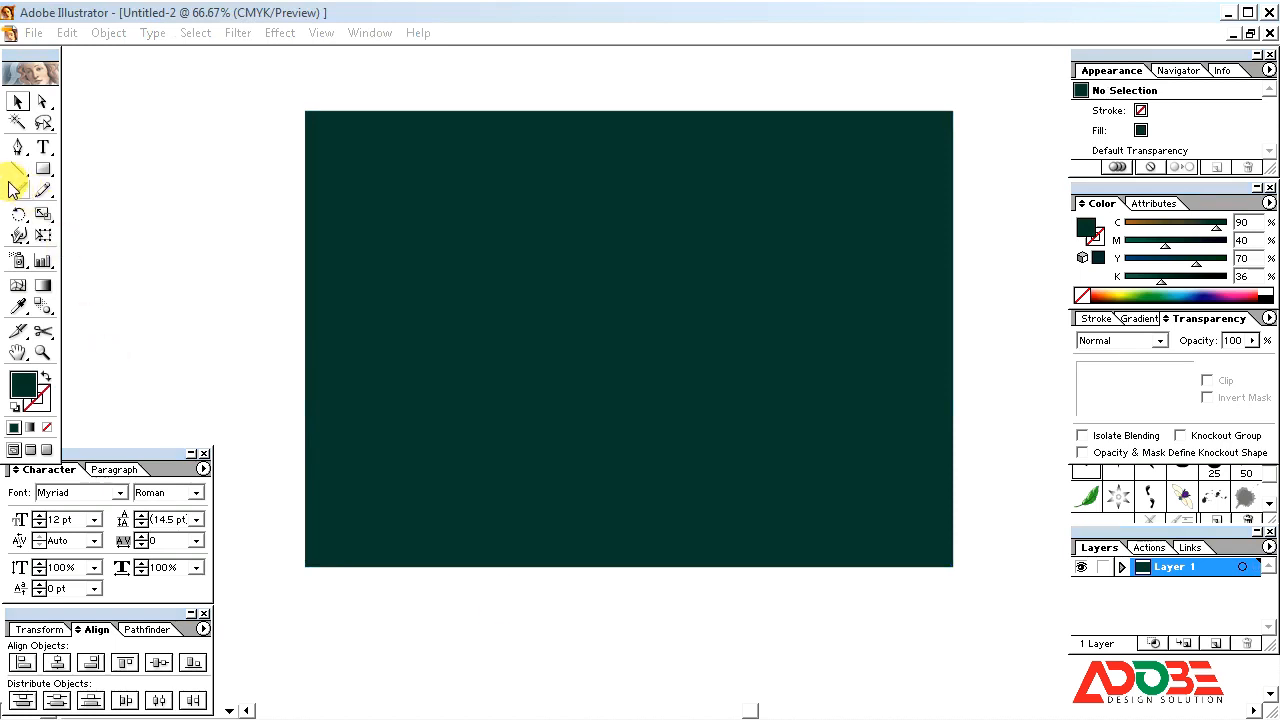
pyautogui.click(17, 168)
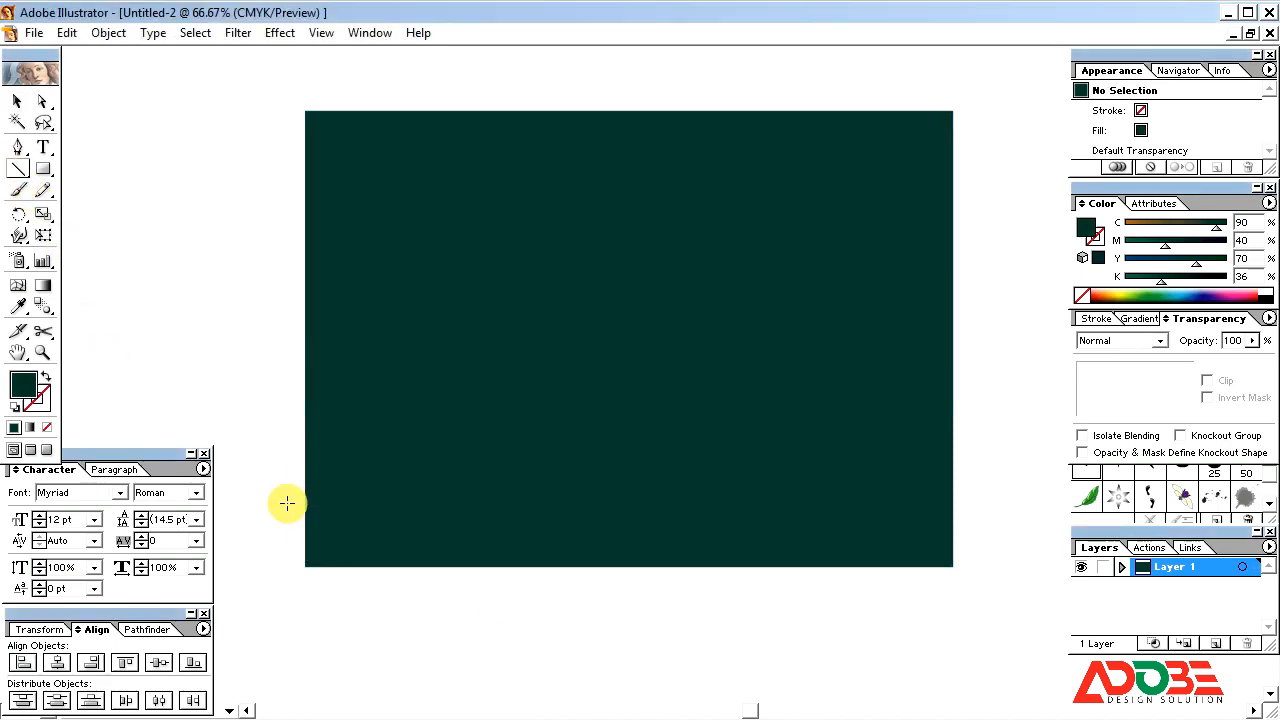
pyautogui.moveTo(286, 503); pyautogui.dragTo(1024, 310)
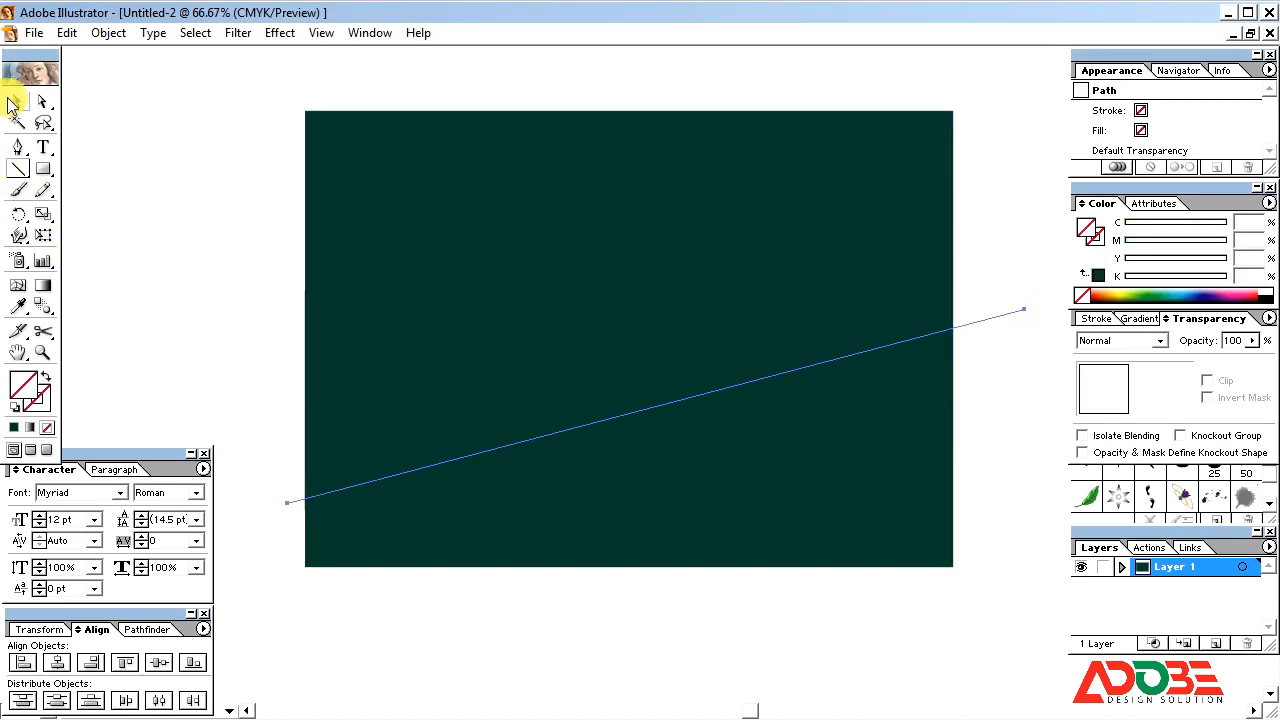
pyautogui.click(17, 101)
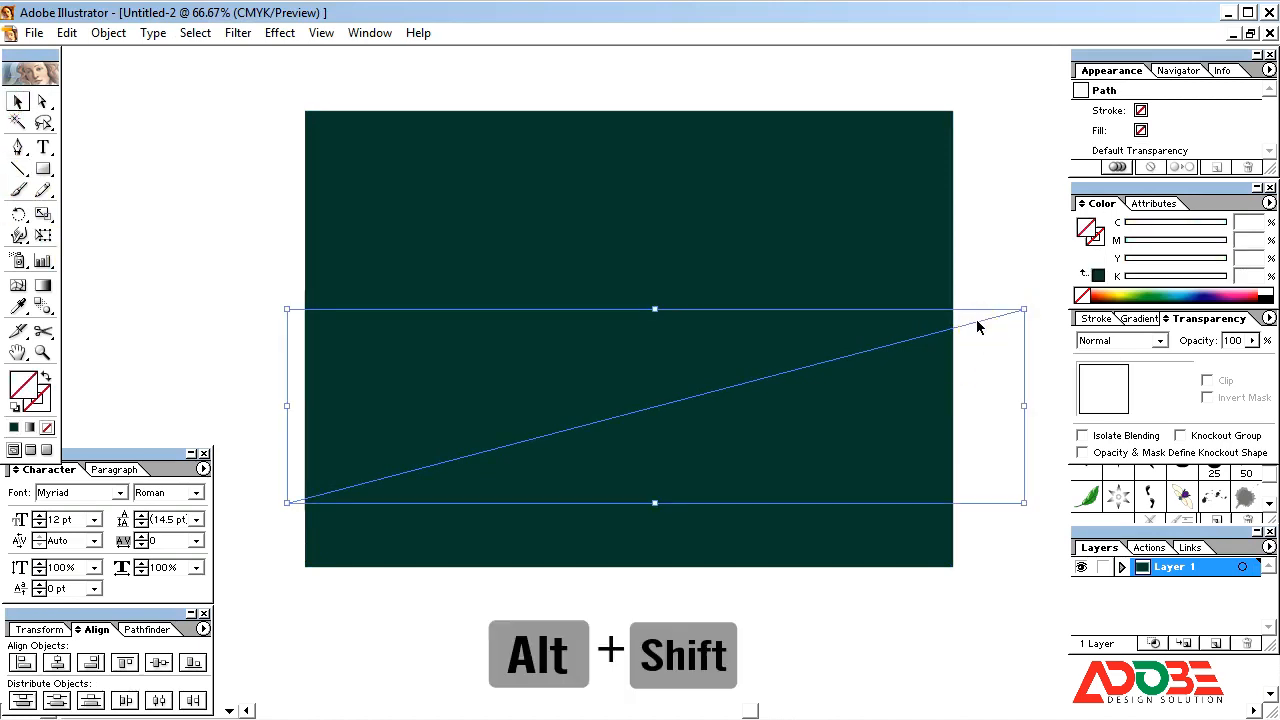
pyautogui.moveTo(977, 322); pyautogui.dragTo(971, 317)
# Duplicate the pair of diagonal lines across the rectangle's upper-left corner and rotate the copied pair slightly
pyautogui.moveTo(1014, 378); pyautogui.dragTo(993, 333)
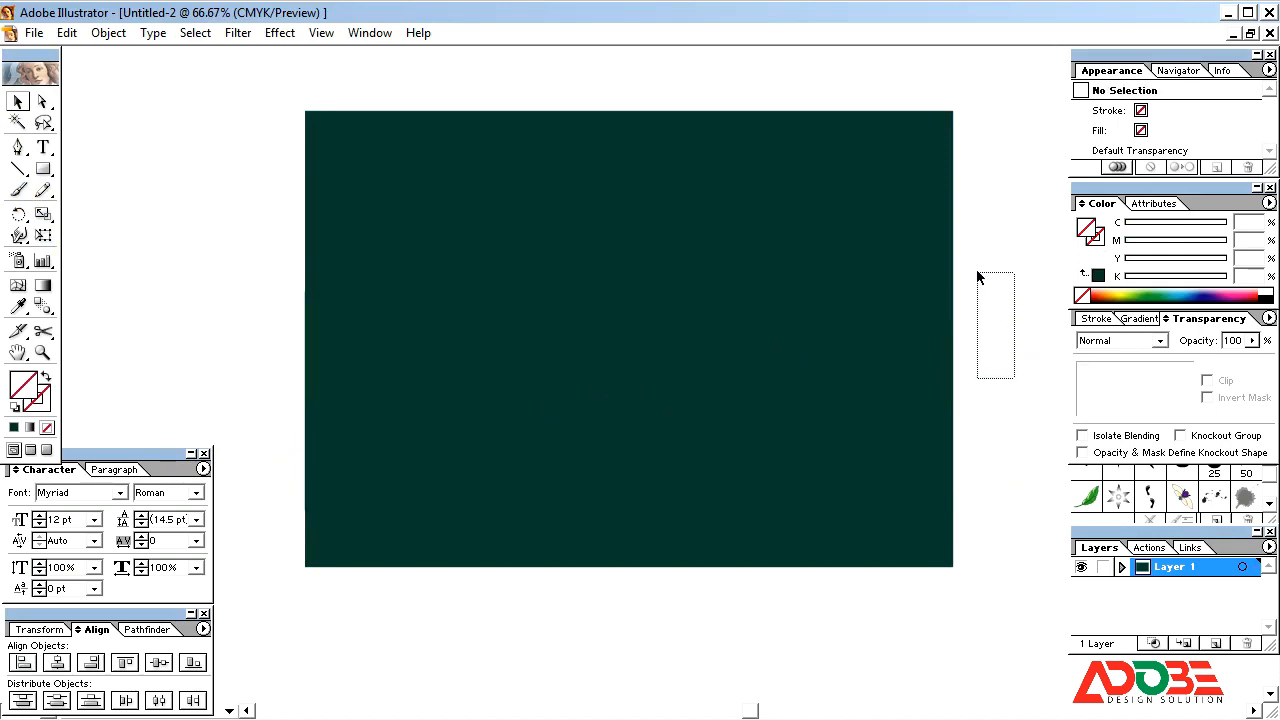
pyautogui.moveTo(979, 277); pyautogui.dragTo(974, 269)
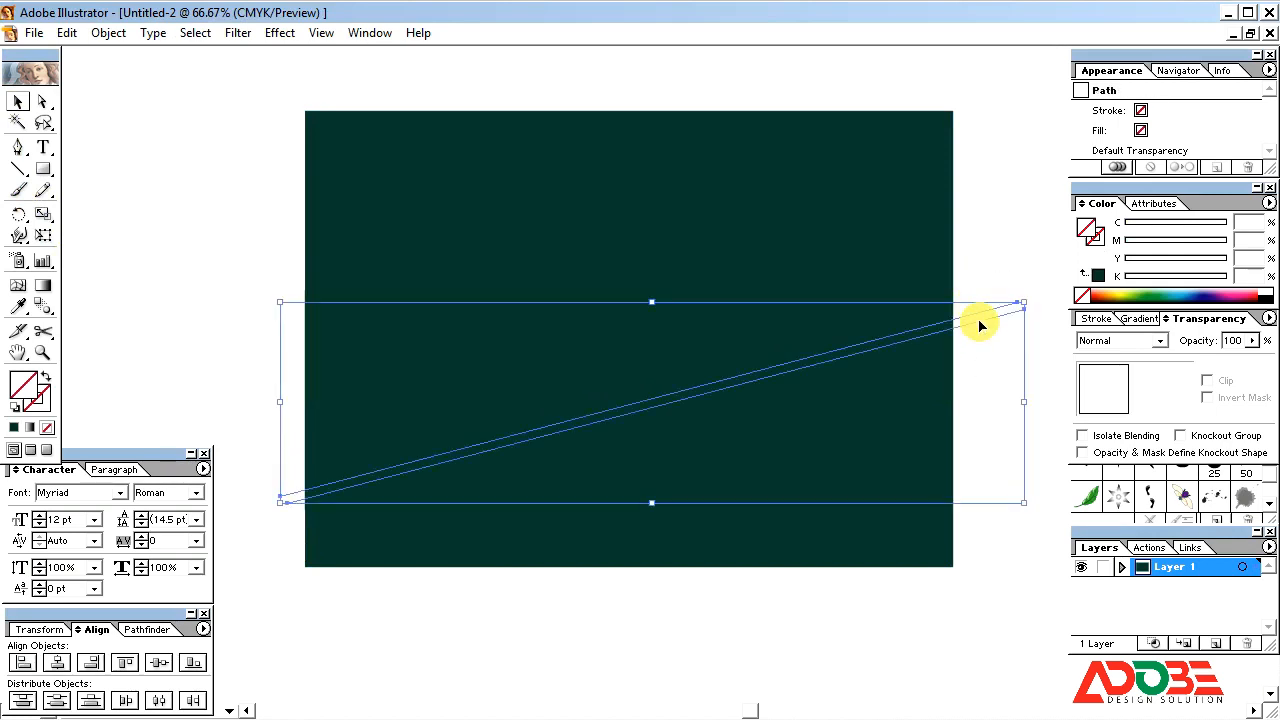
pyautogui.moveTo(979, 325); pyautogui.dragTo(731, 89)
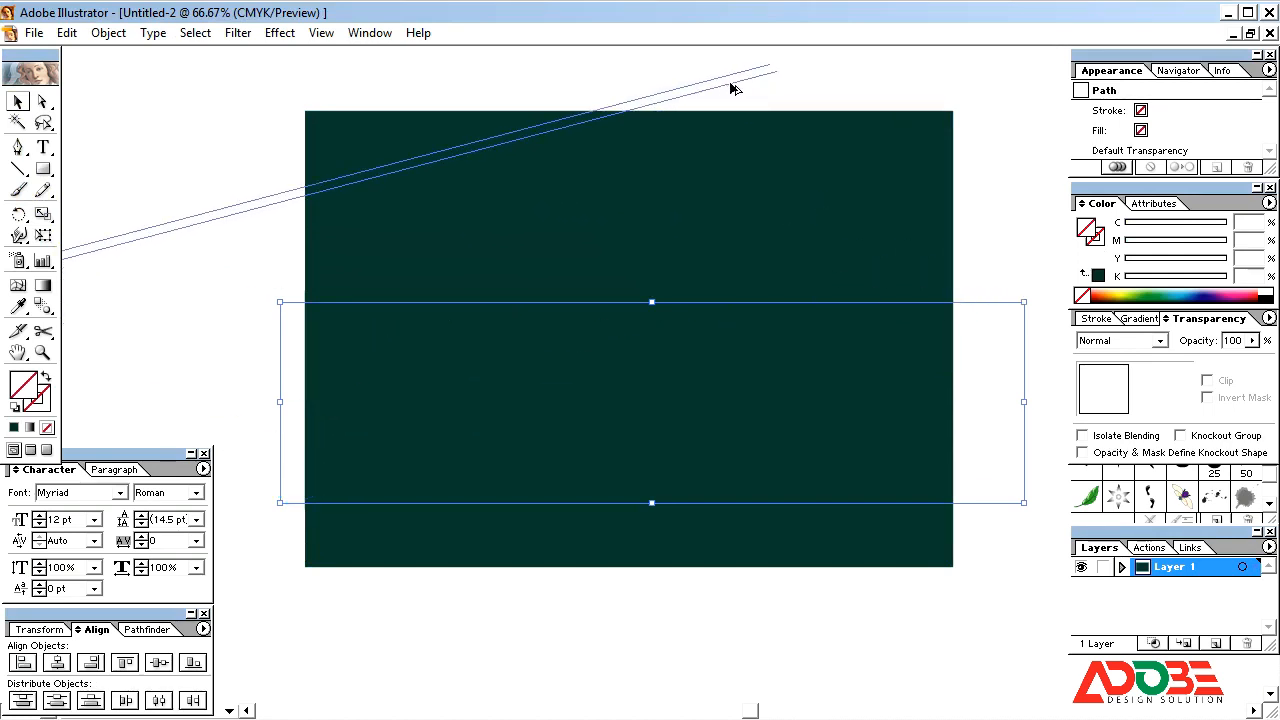
pyautogui.moveTo(730, 89); pyautogui.dragTo(730, 89)
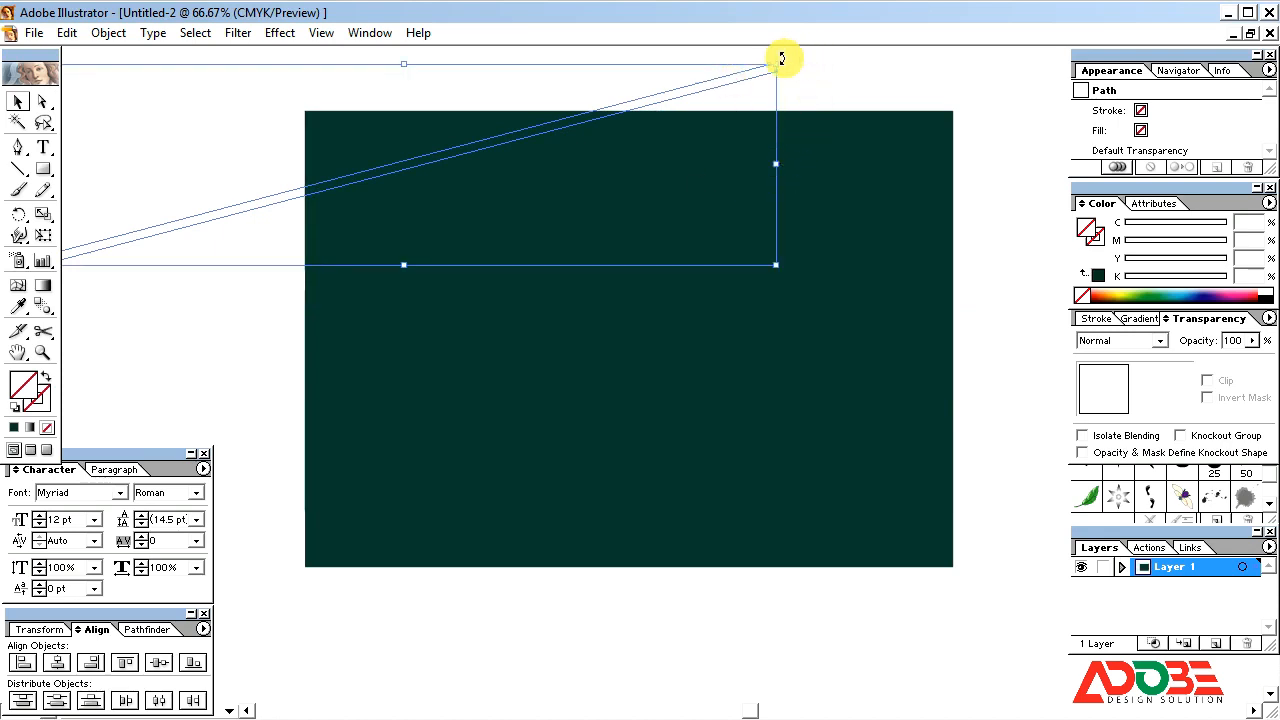
pyautogui.moveTo(782, 58); pyautogui.dragTo(780, 51)
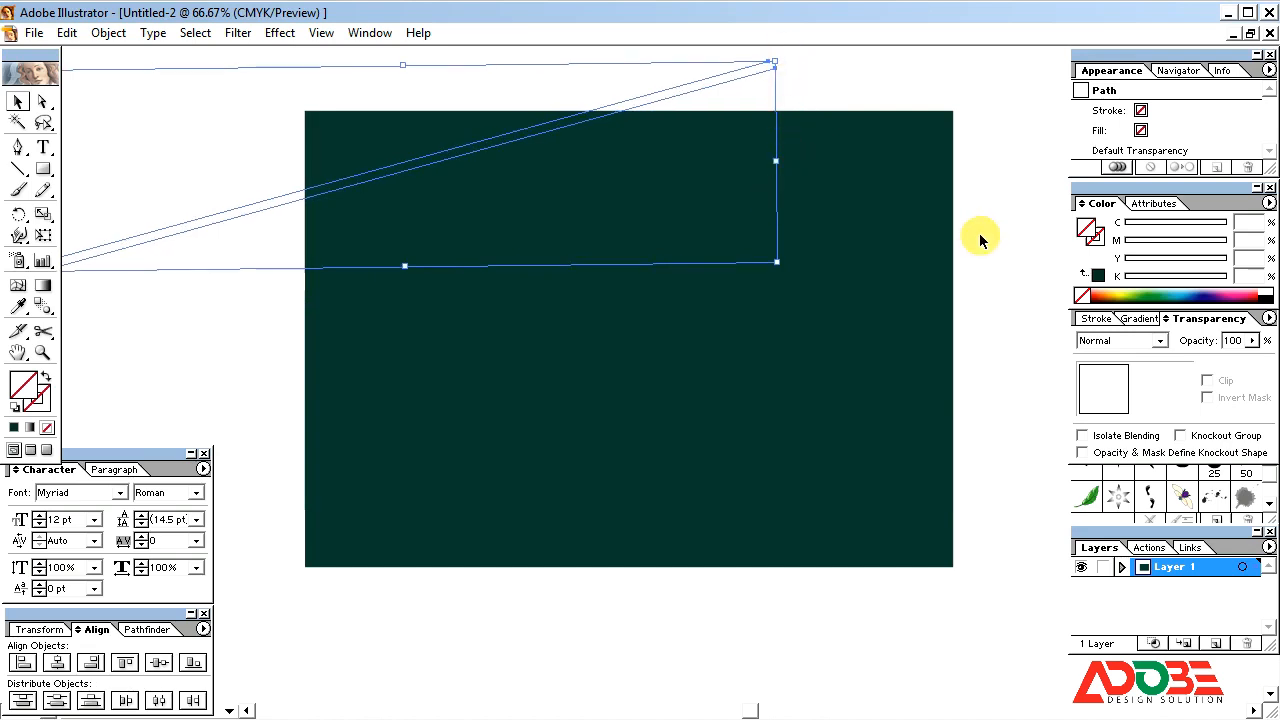
pyautogui.press('Delete')
# Copy the green rectangle, paste it in back of the original and lock the pasted copy
pyautogui.click(743, 243)
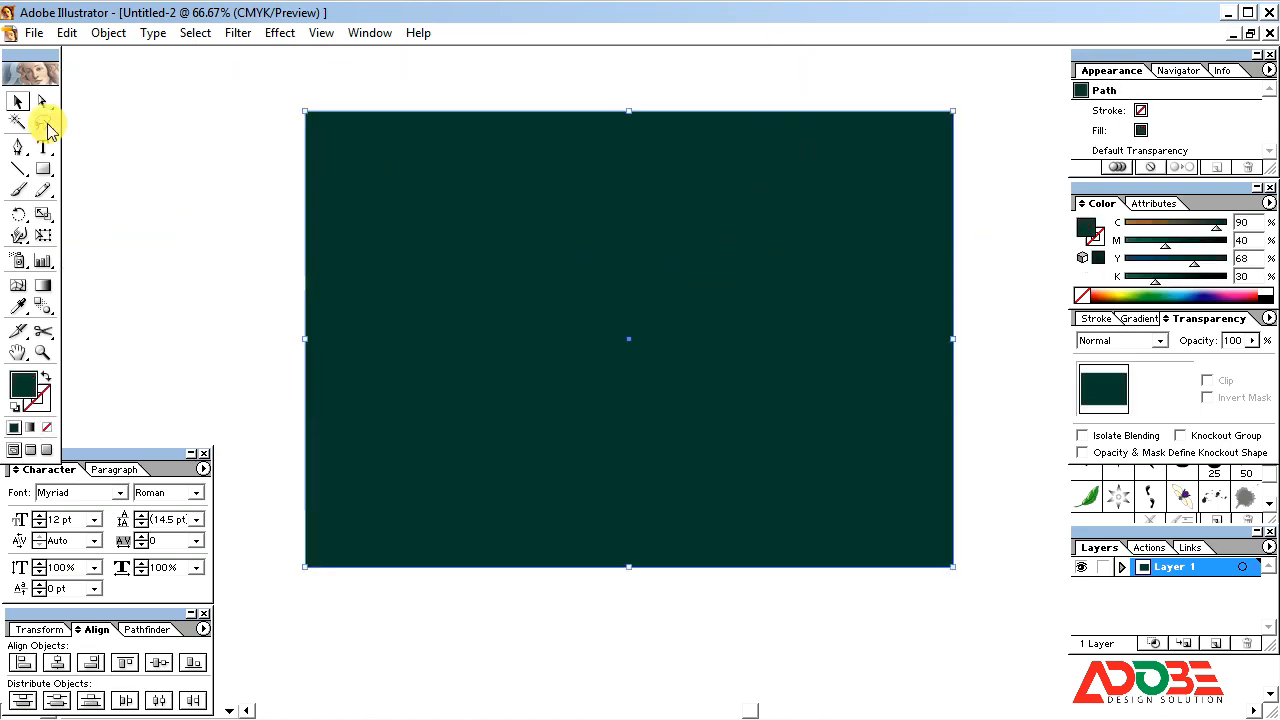
pyautogui.click(104, 34)
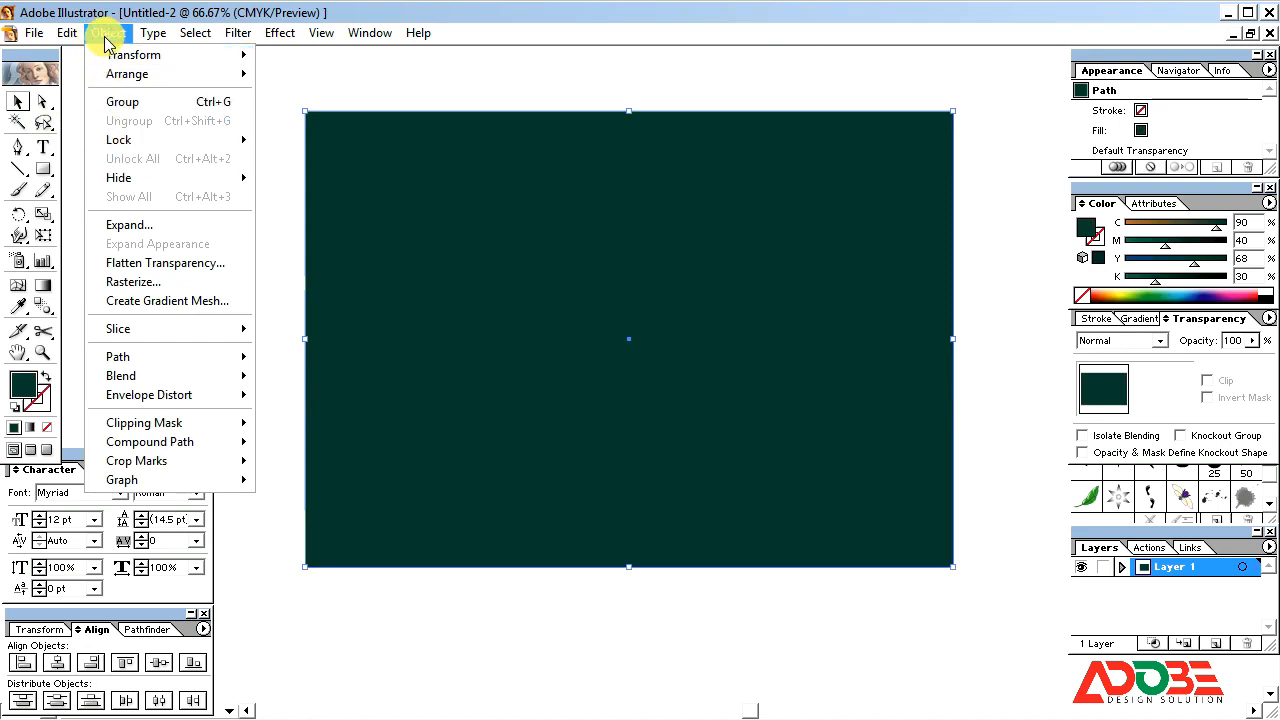
pyautogui.click(94, 121)
pyautogui.click(66, 33)
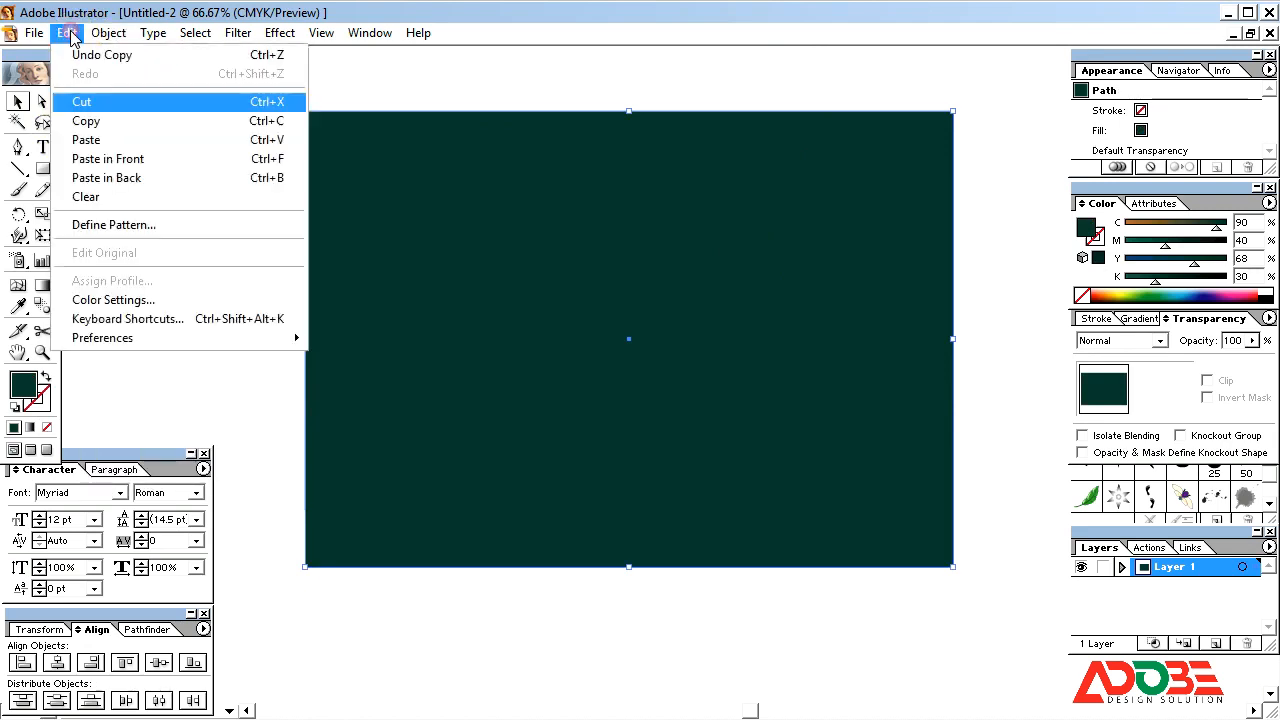
pyautogui.click(130, 168)
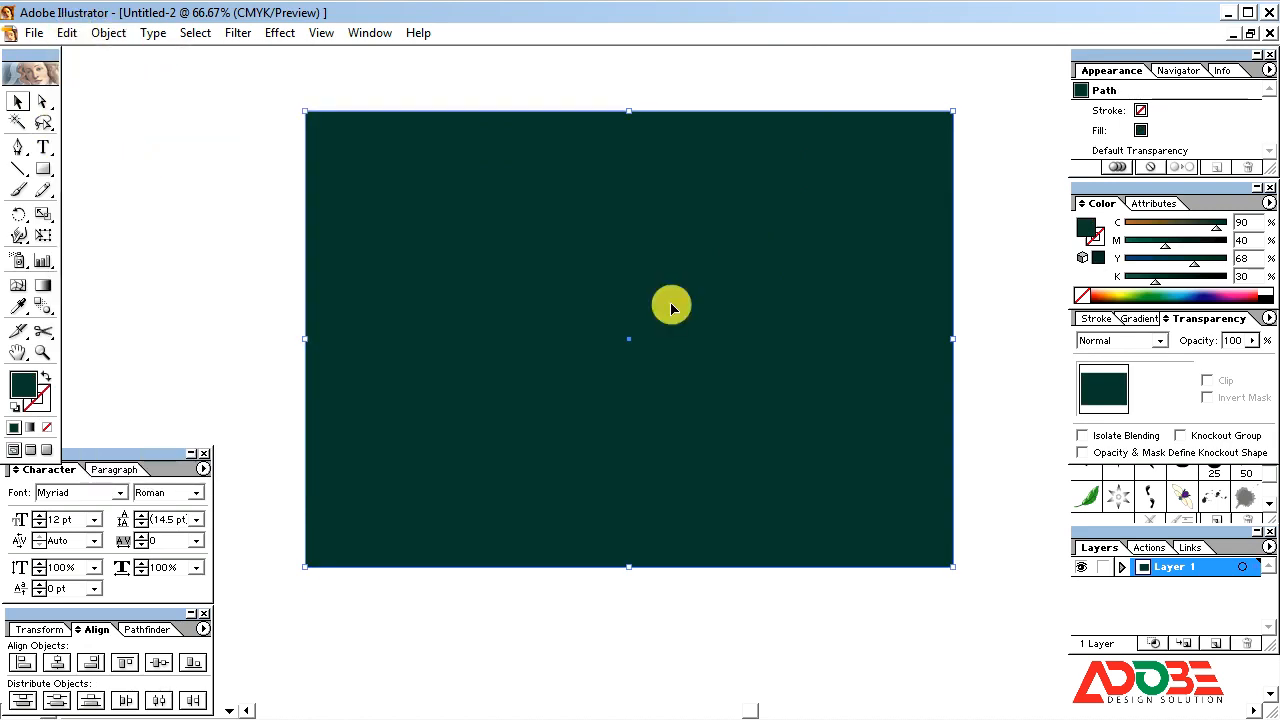
pyautogui.hotkey('ctrl', 'shift', 'a')
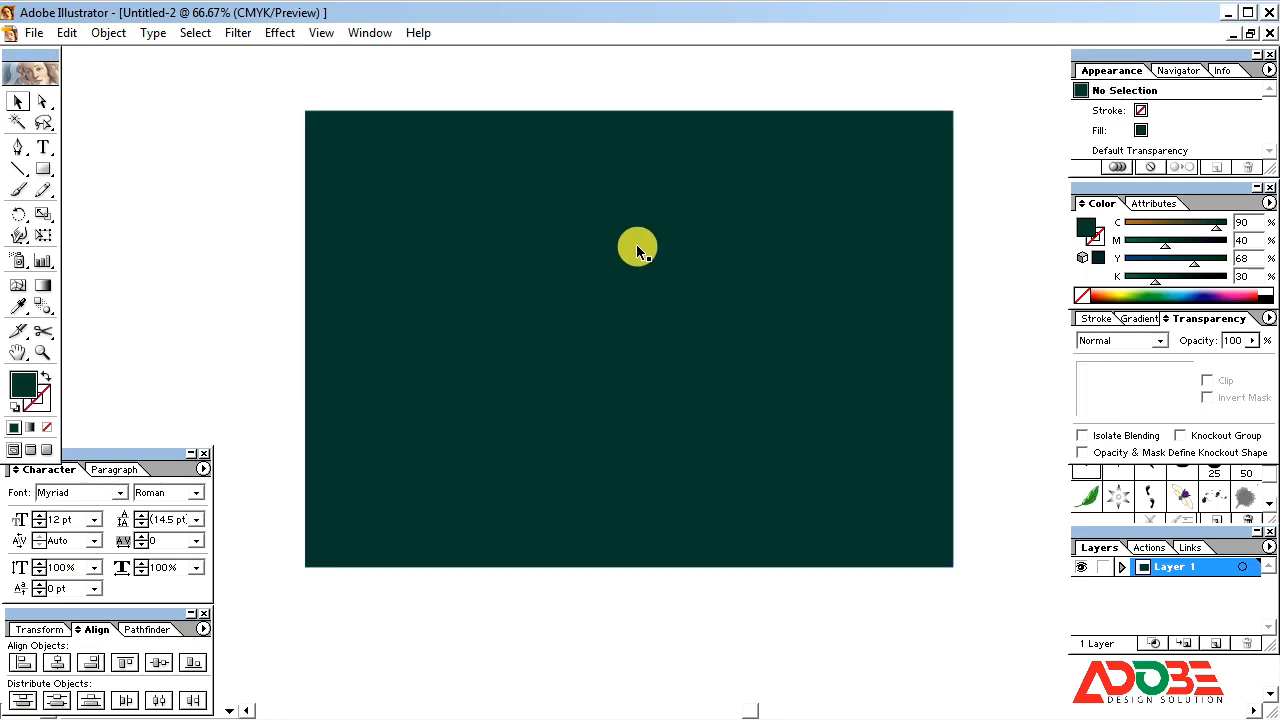
# Divide the green rectangle along all four diagonal lines with Pathfinder Divide and ungroup the pieces
pyautogui.moveTo(254, 88); pyautogui.dragTo(1018, 610)
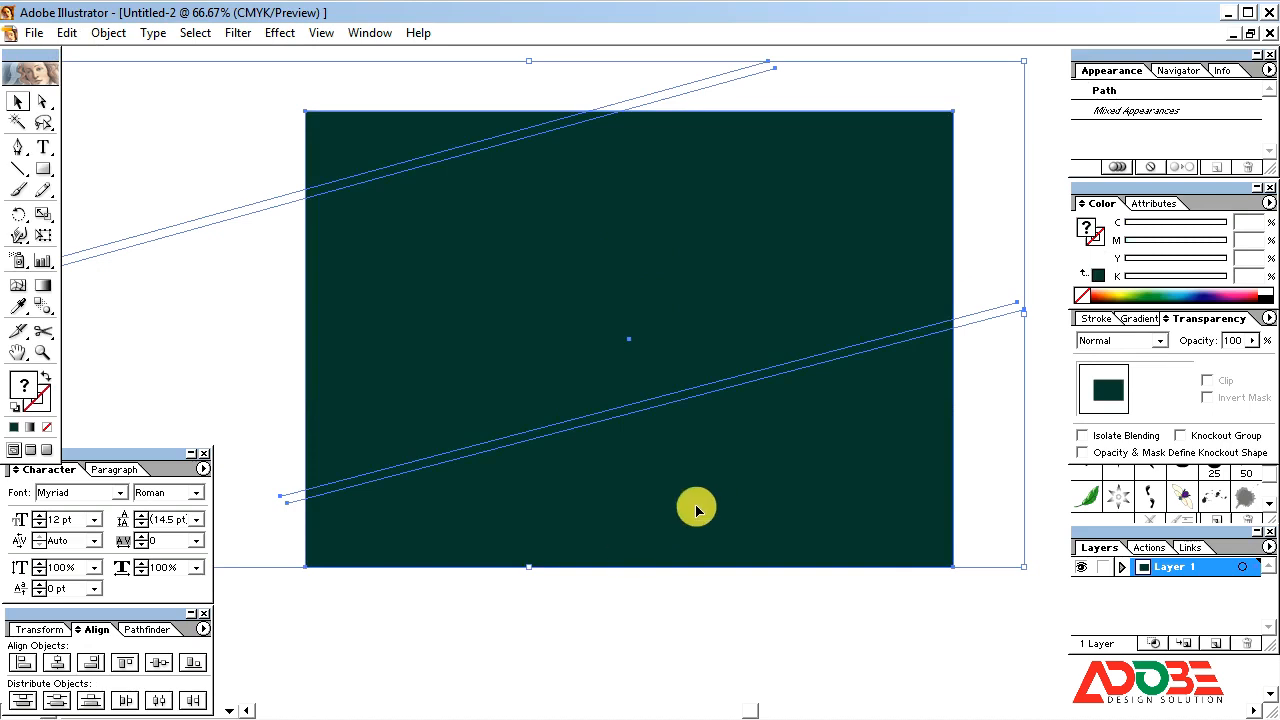
pyautogui.click(153, 633)
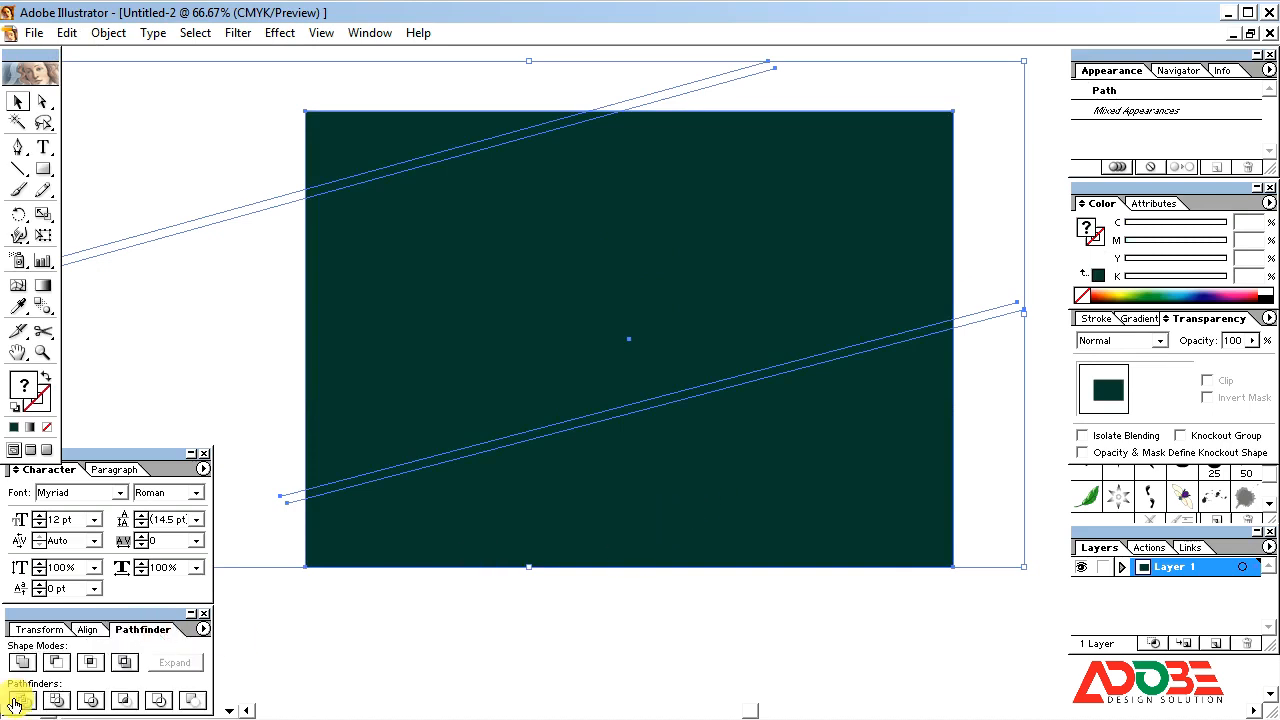
pyautogui.click(24, 701)
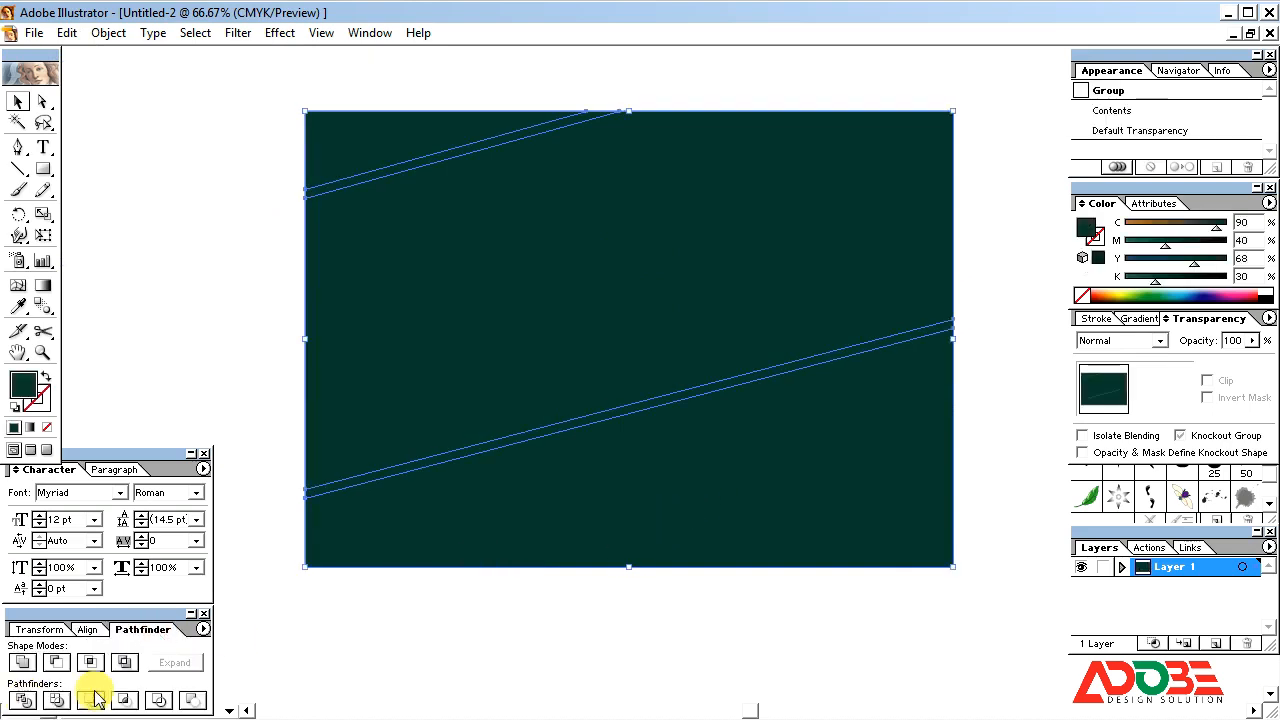
pyautogui.rightClick(611, 305)
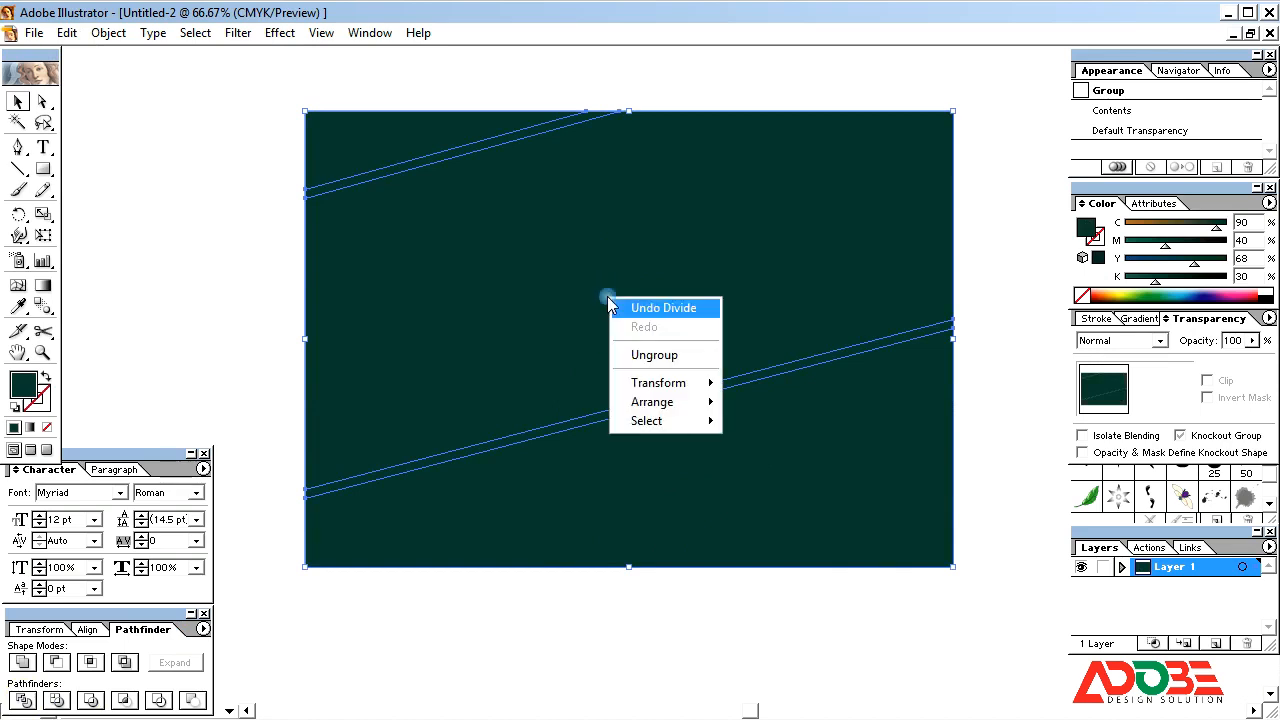
pyautogui.click(645, 355)
# Delete the large middle section between the two narrow diagonal strips
pyautogui.click(243, 312)
pyautogui.click(466, 333)
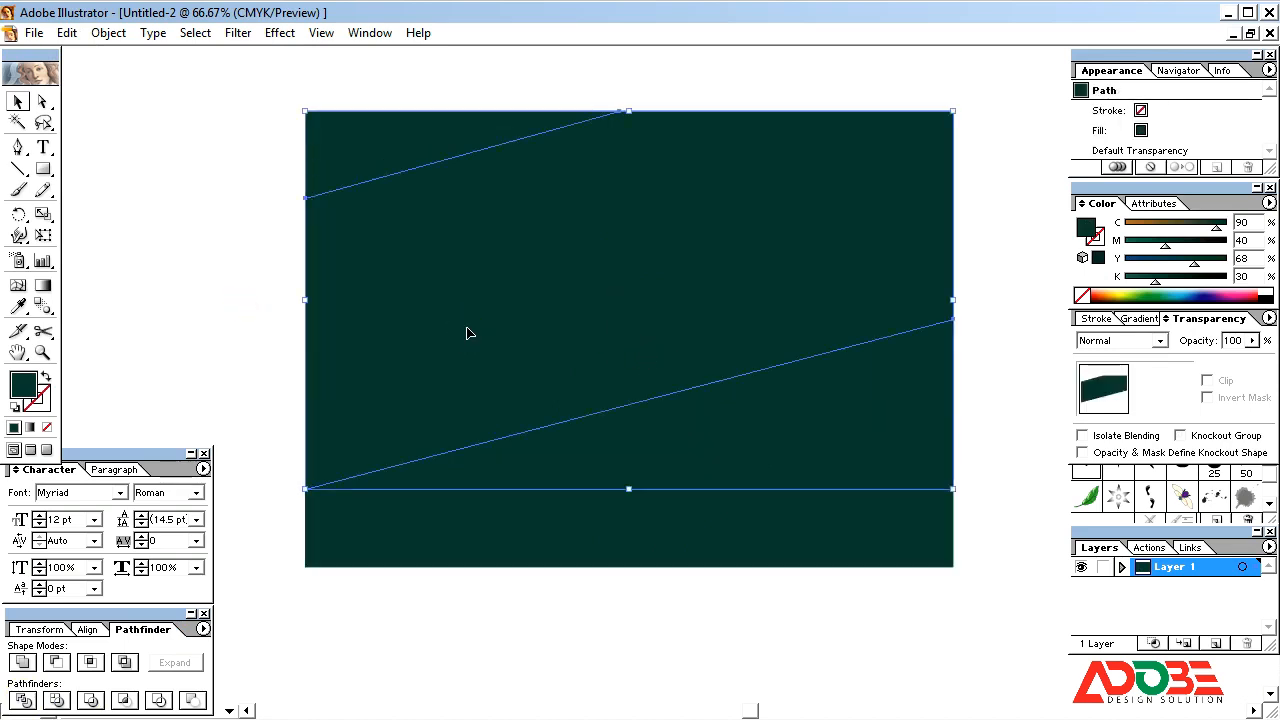
pyautogui.press('Delete')
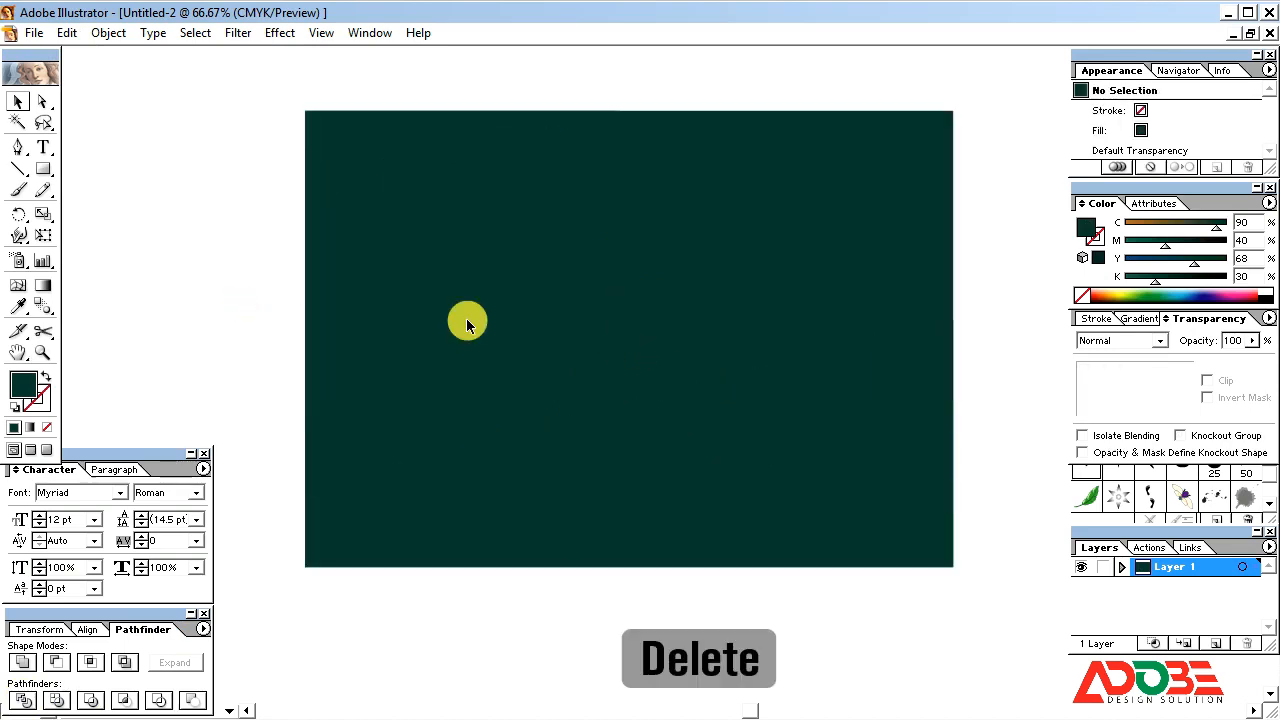
# Darken the large lower section by setting its fill to K 36% and Y 70%
pyautogui.click(362, 145)
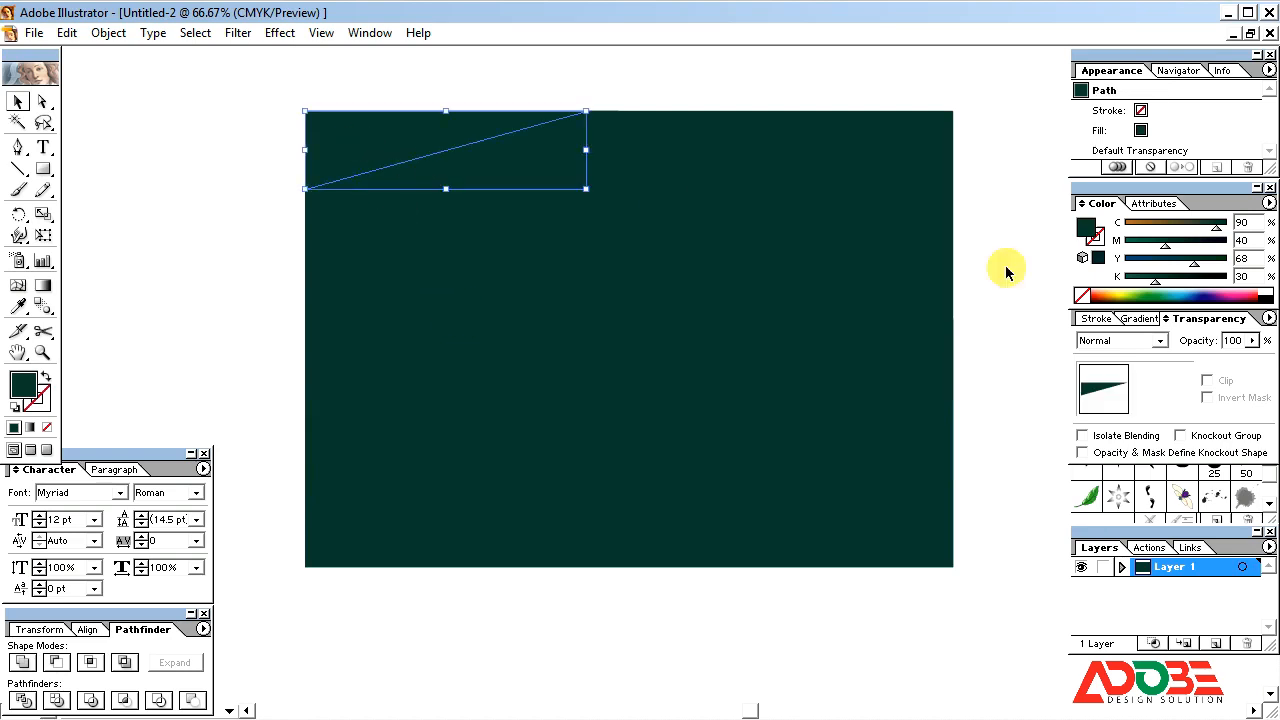
pyautogui.click(750, 532)
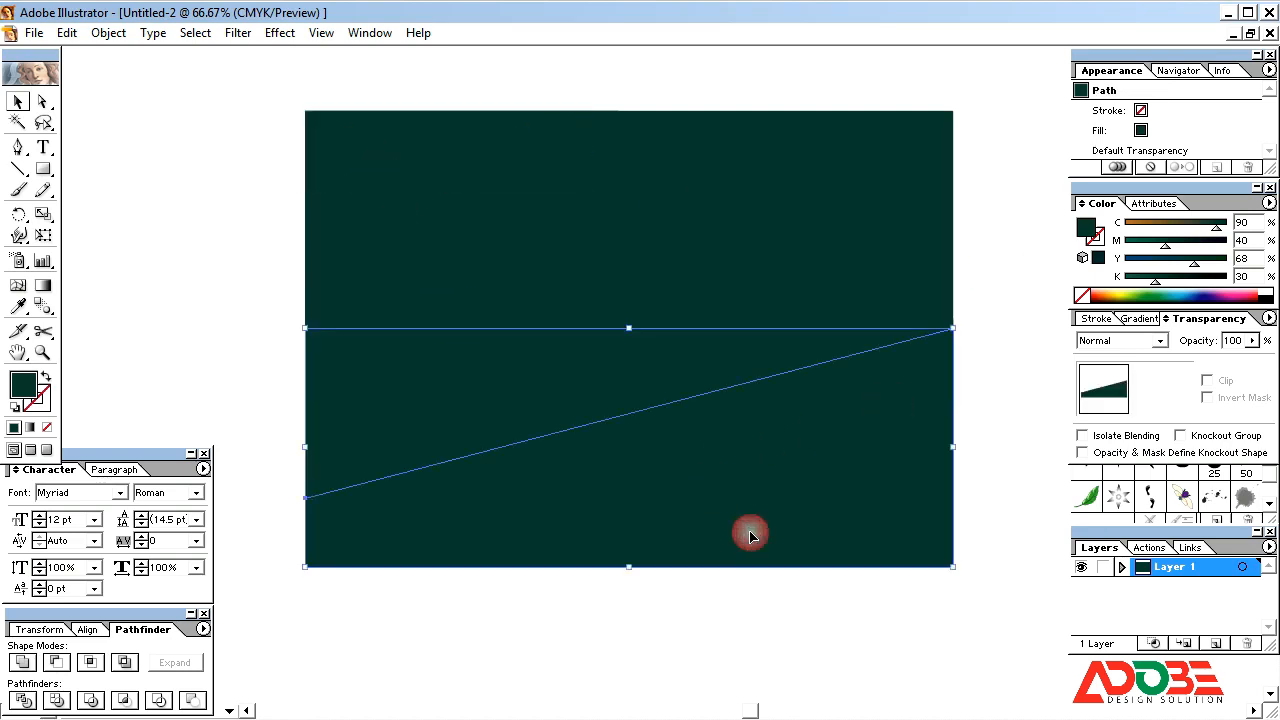
pyautogui.click(1241, 276)
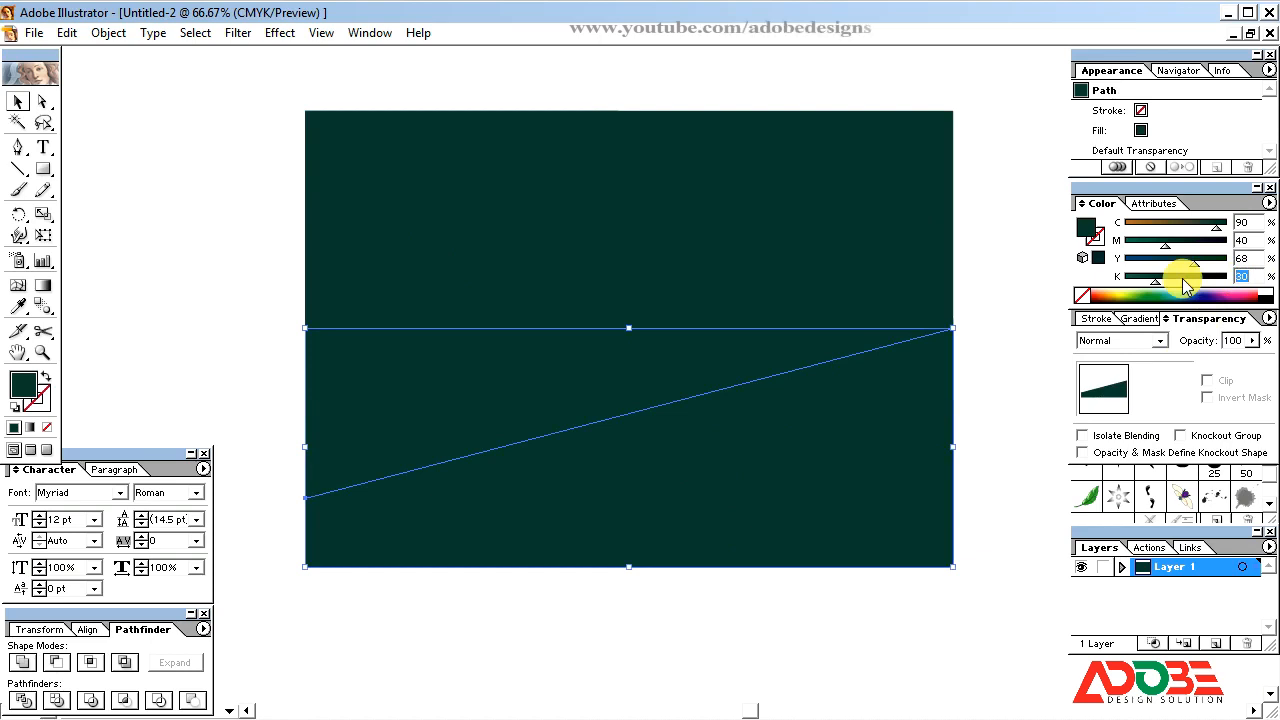
pyautogui.write('3')
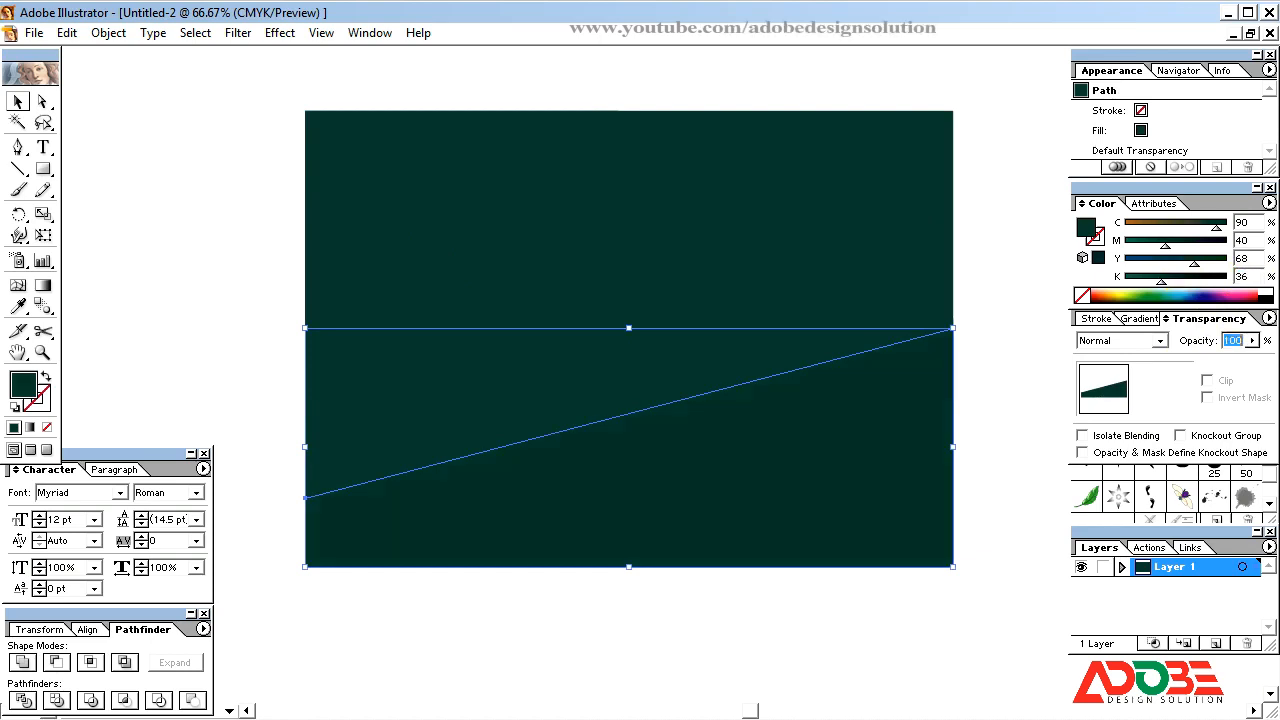
pyautogui.click(1020, 356)
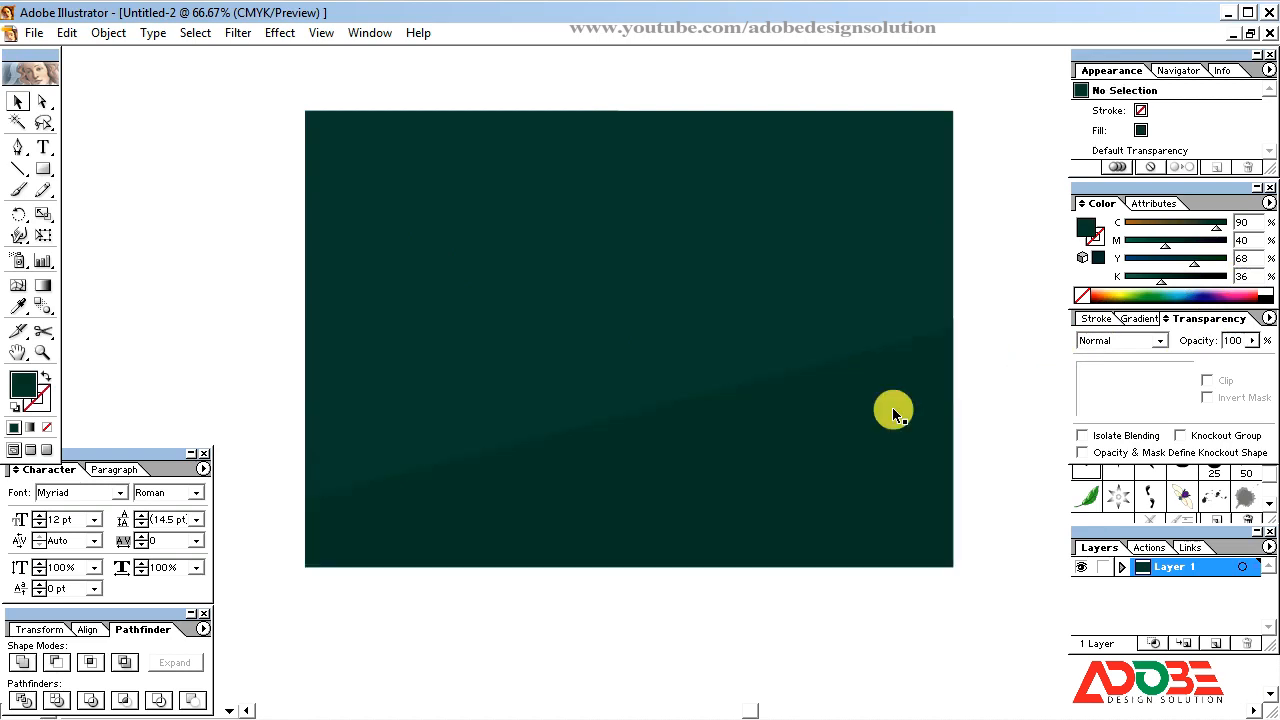
pyautogui.click(893, 413)
pyautogui.click(1241, 258)
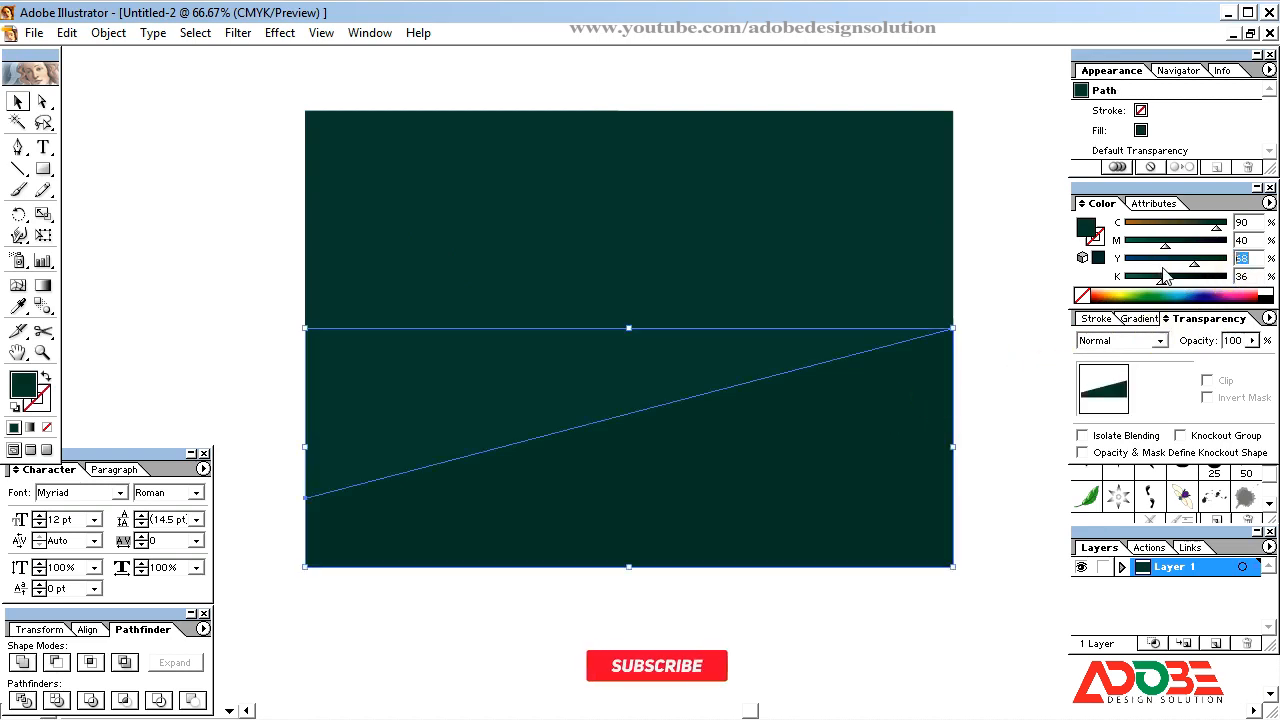
pyautogui.write('470')
pyautogui.press('Tab')
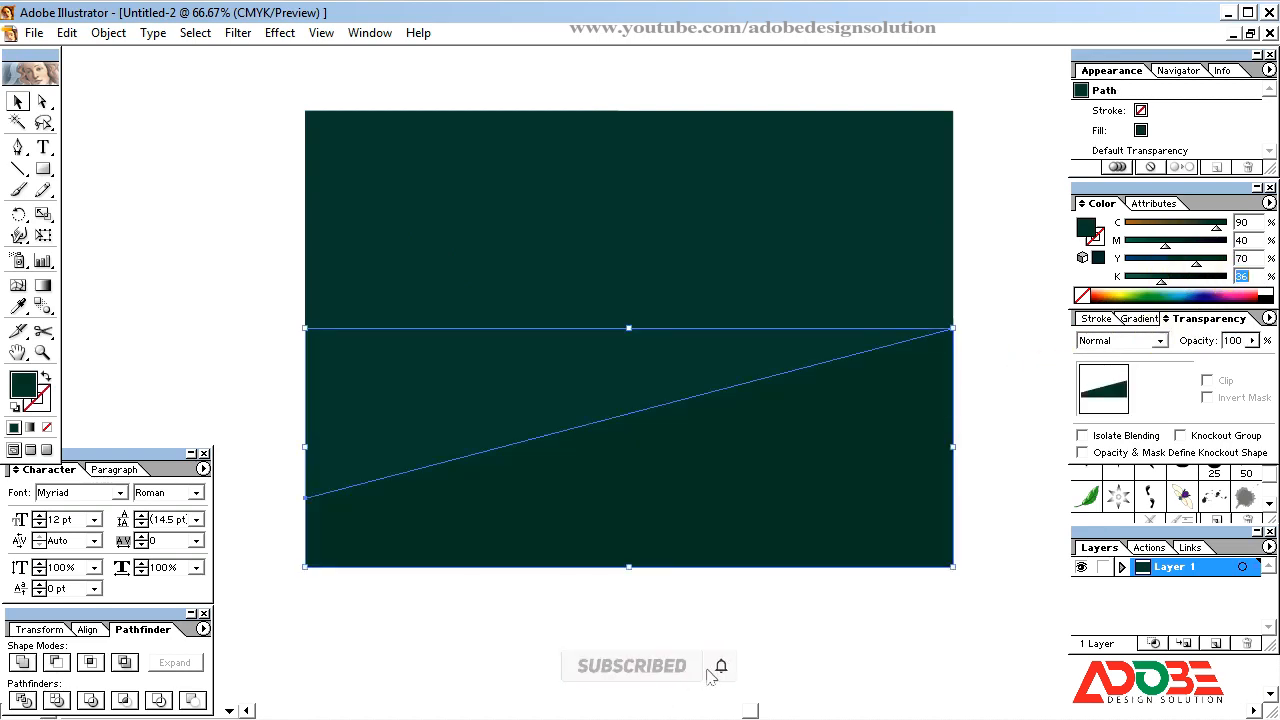
# Lighten the triangular section in the rectangle's upper-left corner by setting its fill's K value to 0%
pyautogui.click(347, 136)
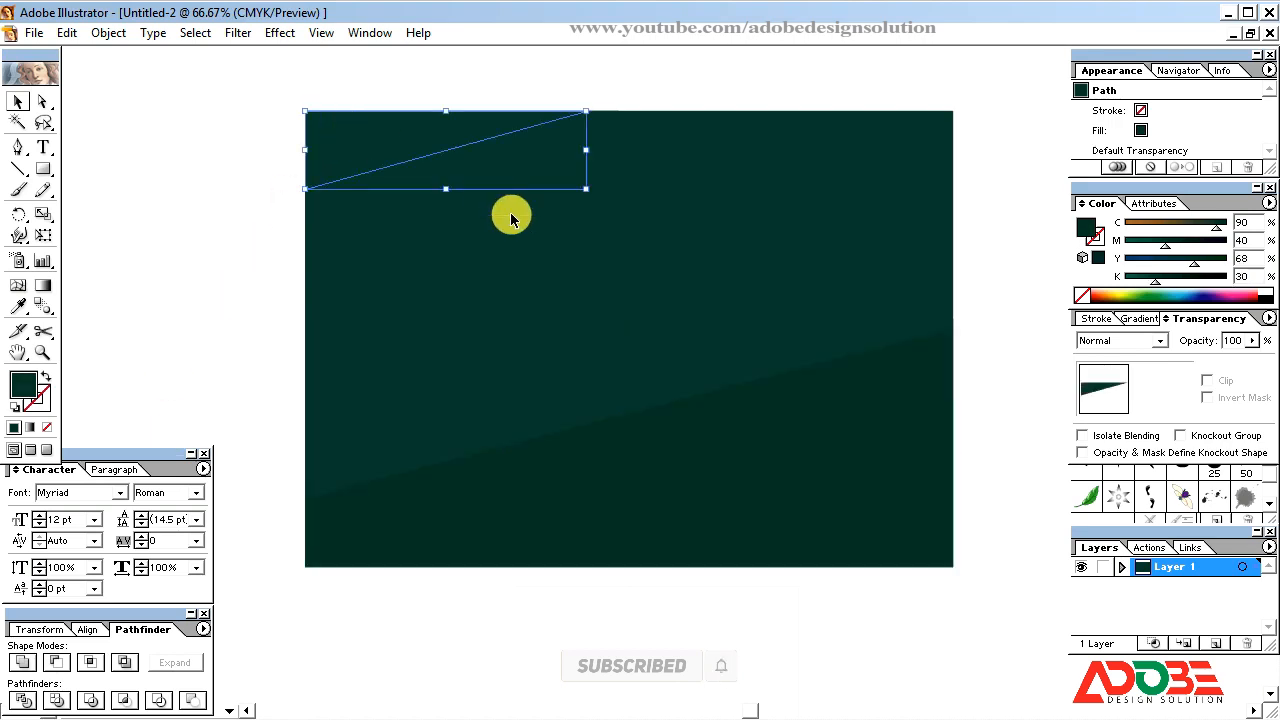
pyautogui.moveTo(1155, 281); pyautogui.dragTo(1046, 277)
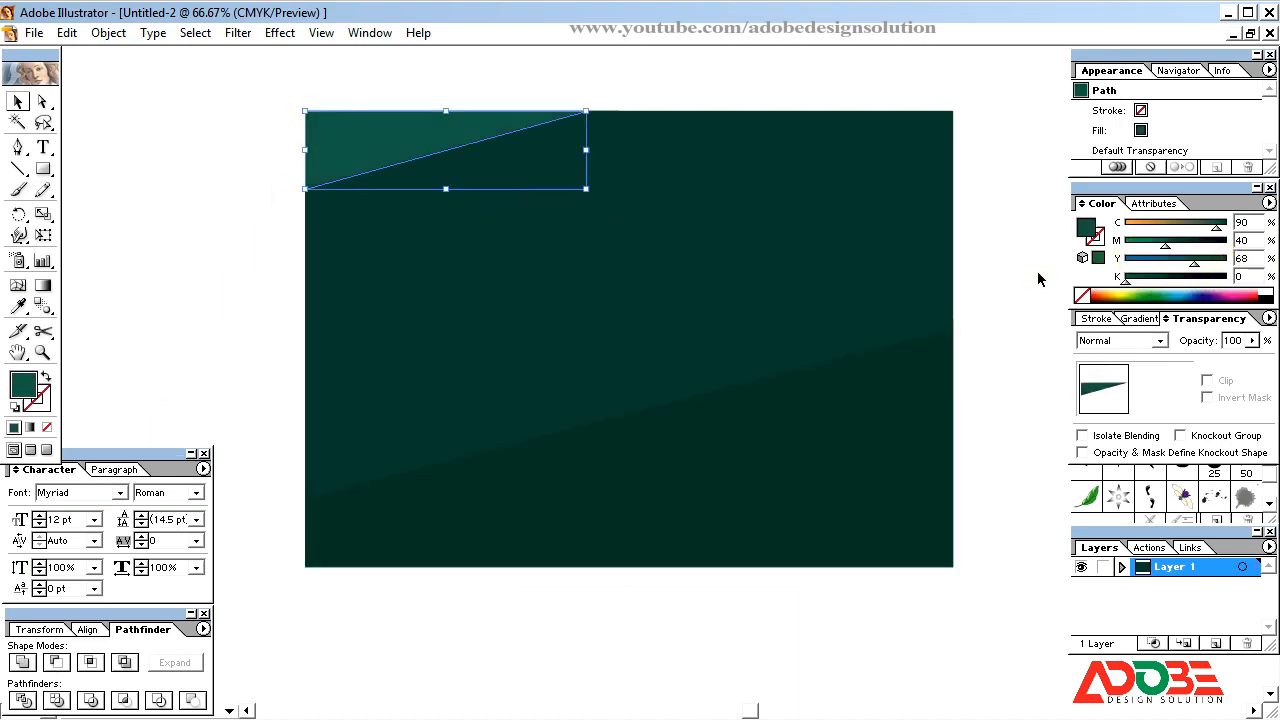
pyautogui.click(970, 220)
# Fill the lower diagonal strip with a linear gradient and add a middle gradient stop at 52.25%
pyautogui.click(680, 440)
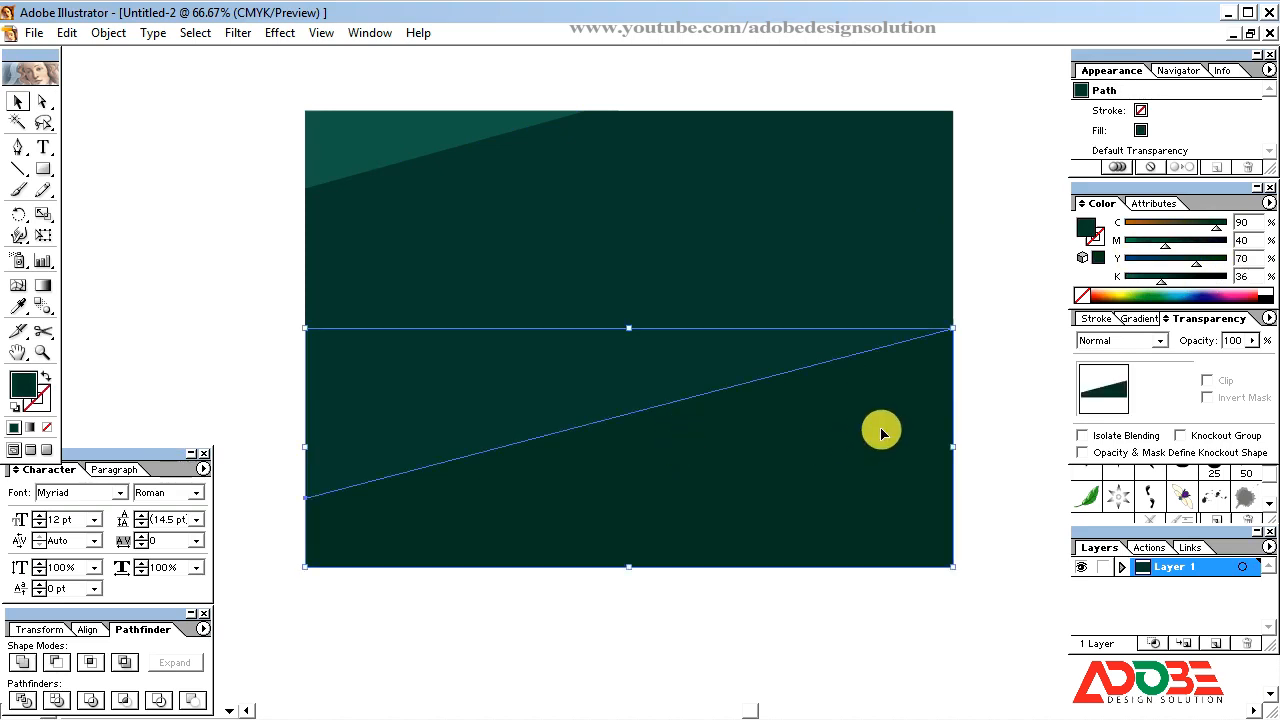
pyautogui.click(579, 333)
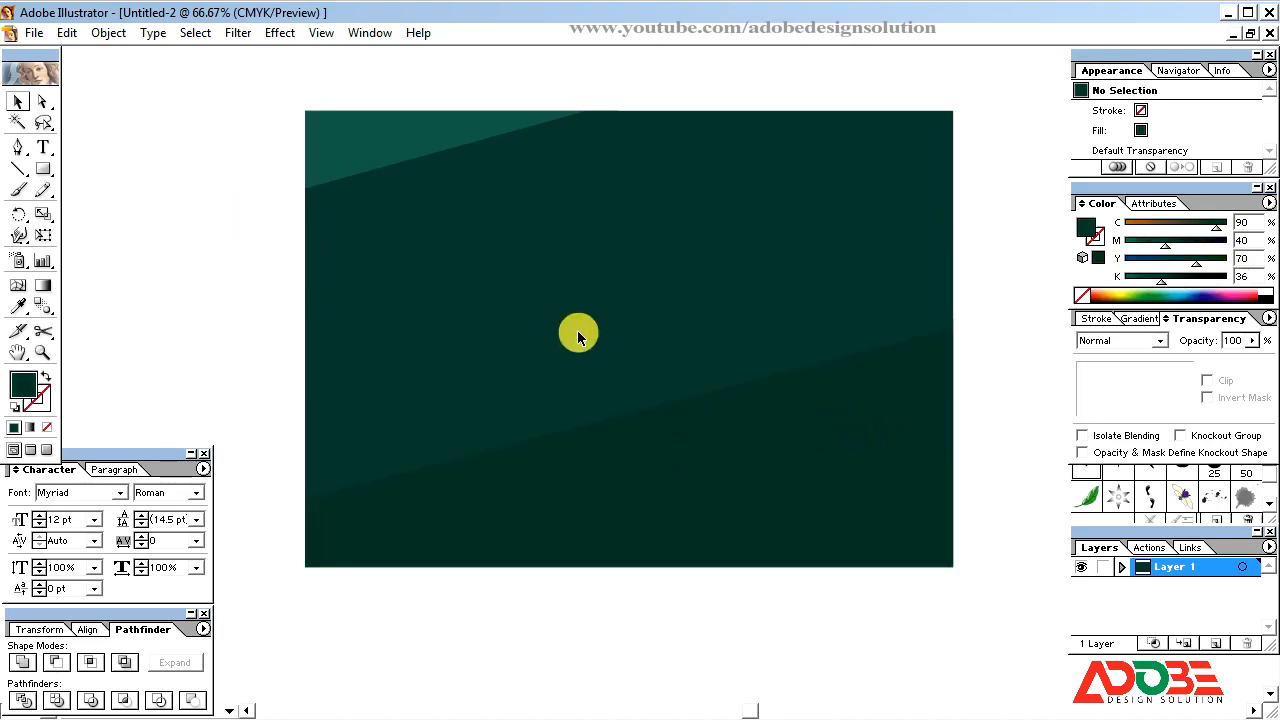
pyautogui.click(716, 293)
pyautogui.click(737, 379)
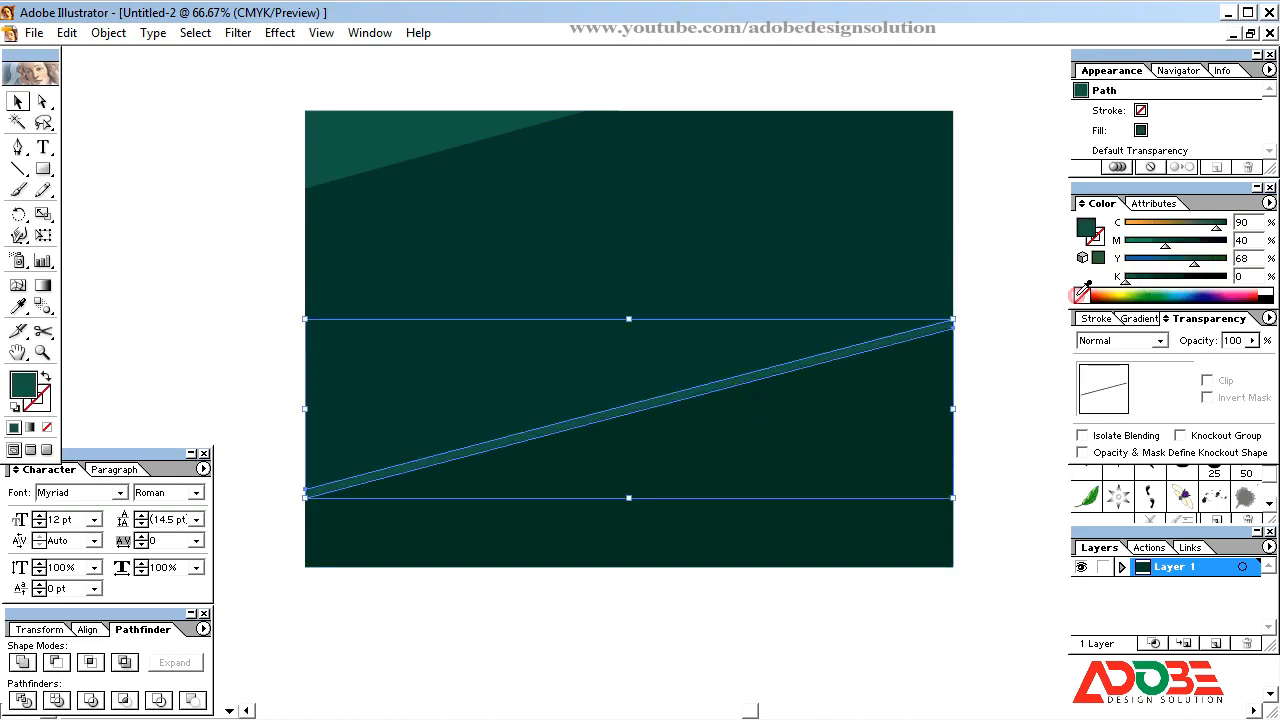
pyautogui.click(1138, 318)
pyautogui.click(1160, 412)
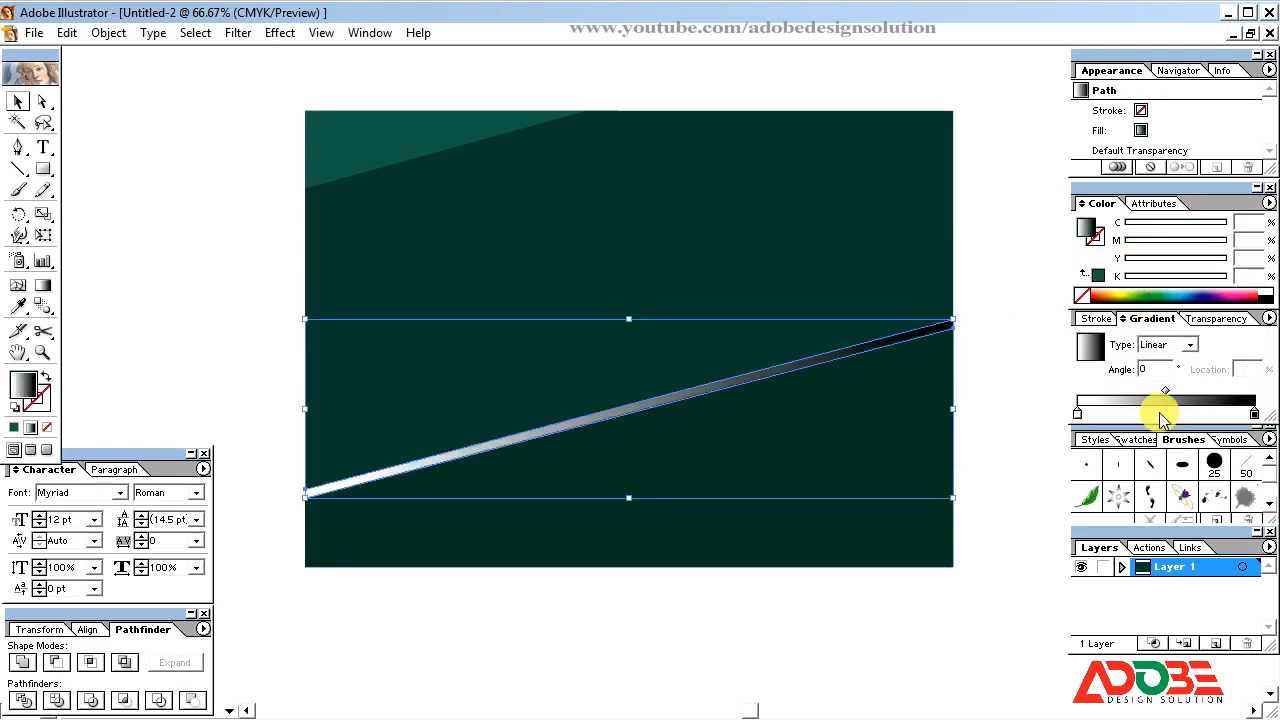
pyautogui.click(1171, 414)
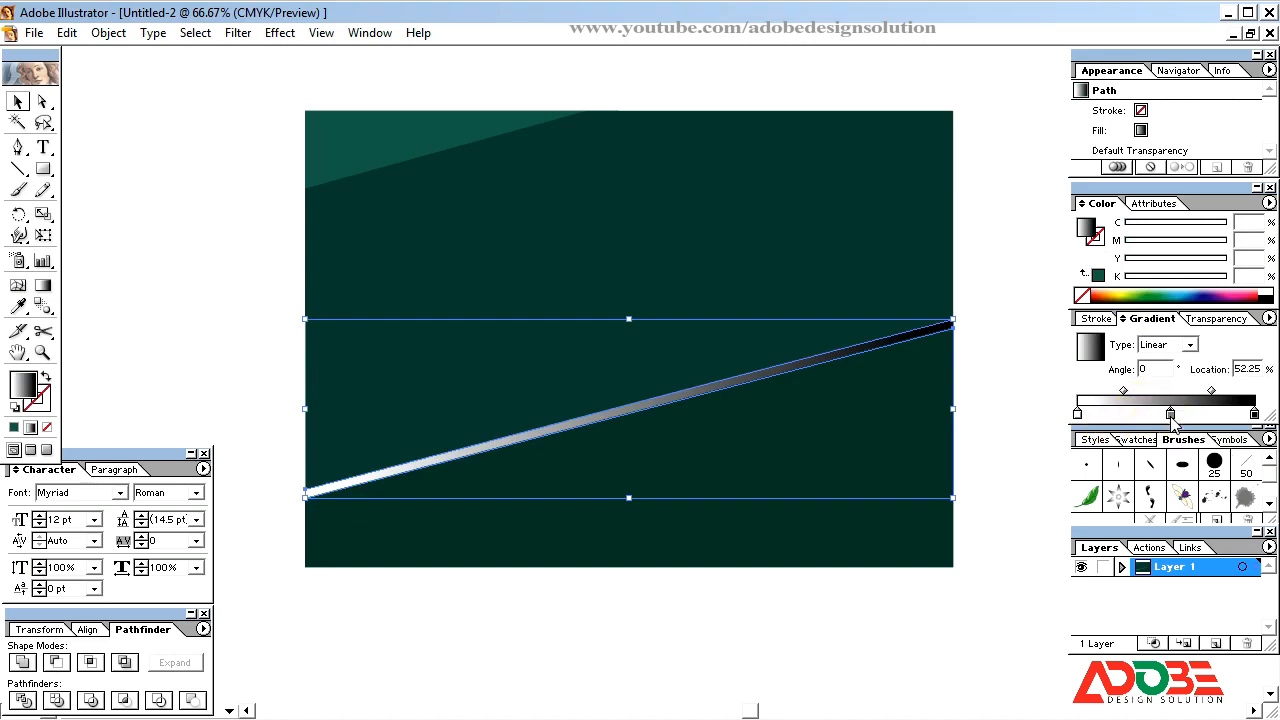
# Set the lower strip's starting gradient stop to CMYK C 20%, M 45%, Y 88%, K 10%
pyautogui.click(1078, 414)
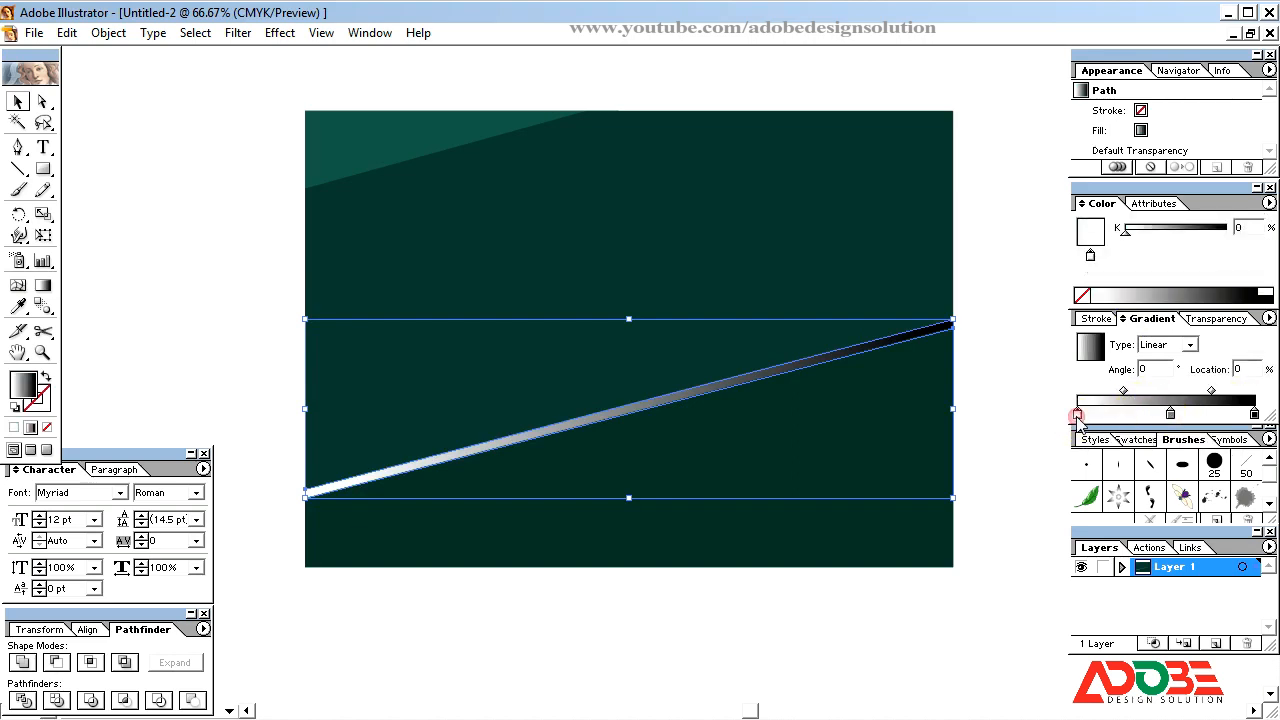
pyautogui.click(1268, 202)
pyautogui.click(1125, 291)
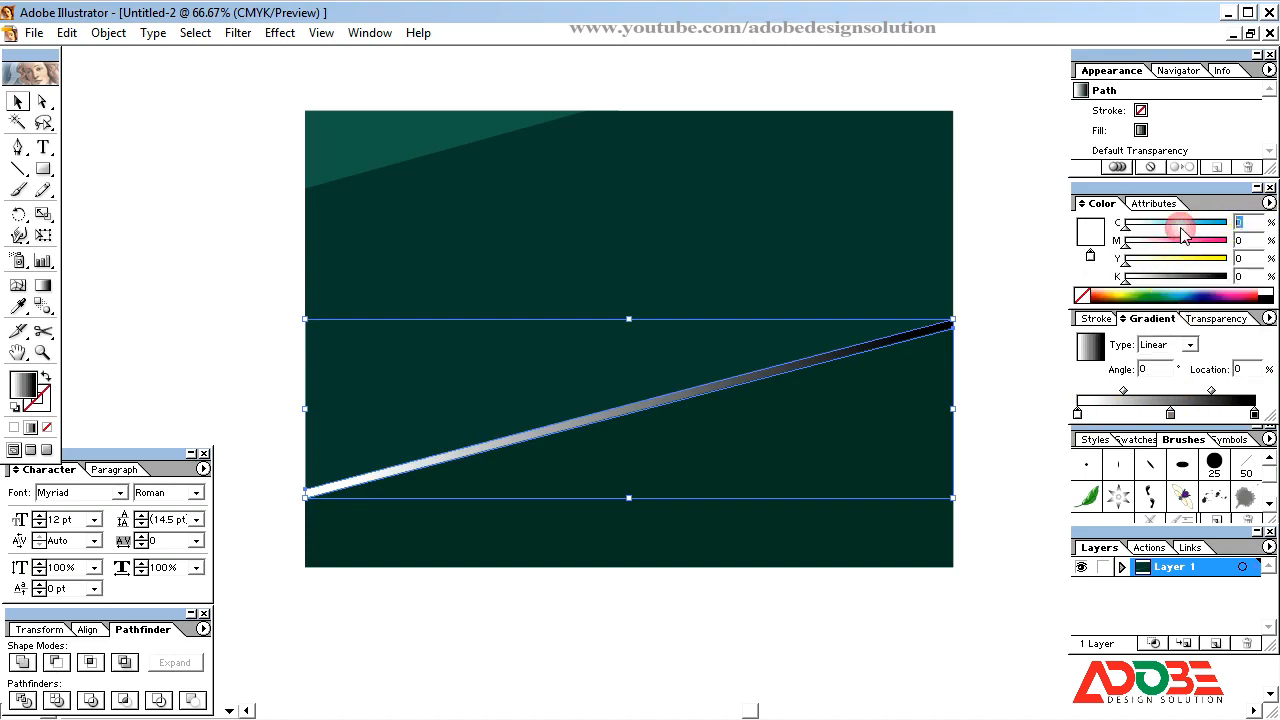
pyautogui.write('20')
pyautogui.press('Tab')
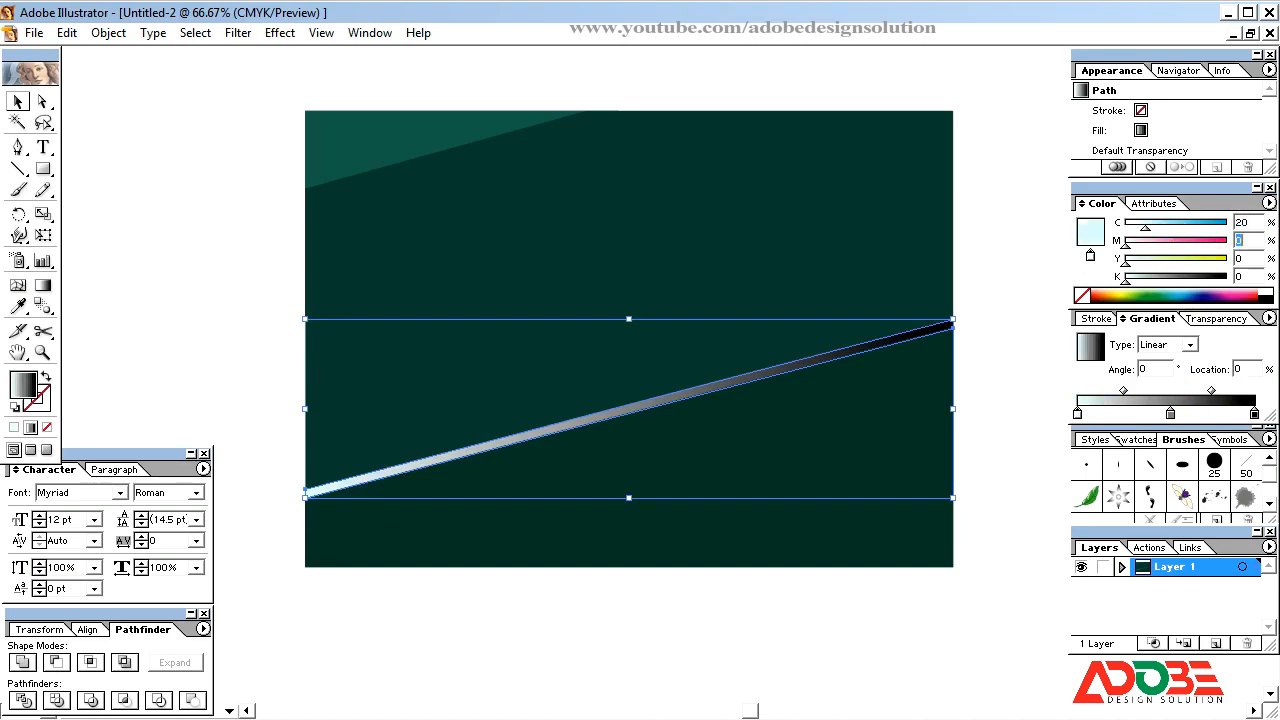
pyautogui.write('45')
pyautogui.press('Tab')
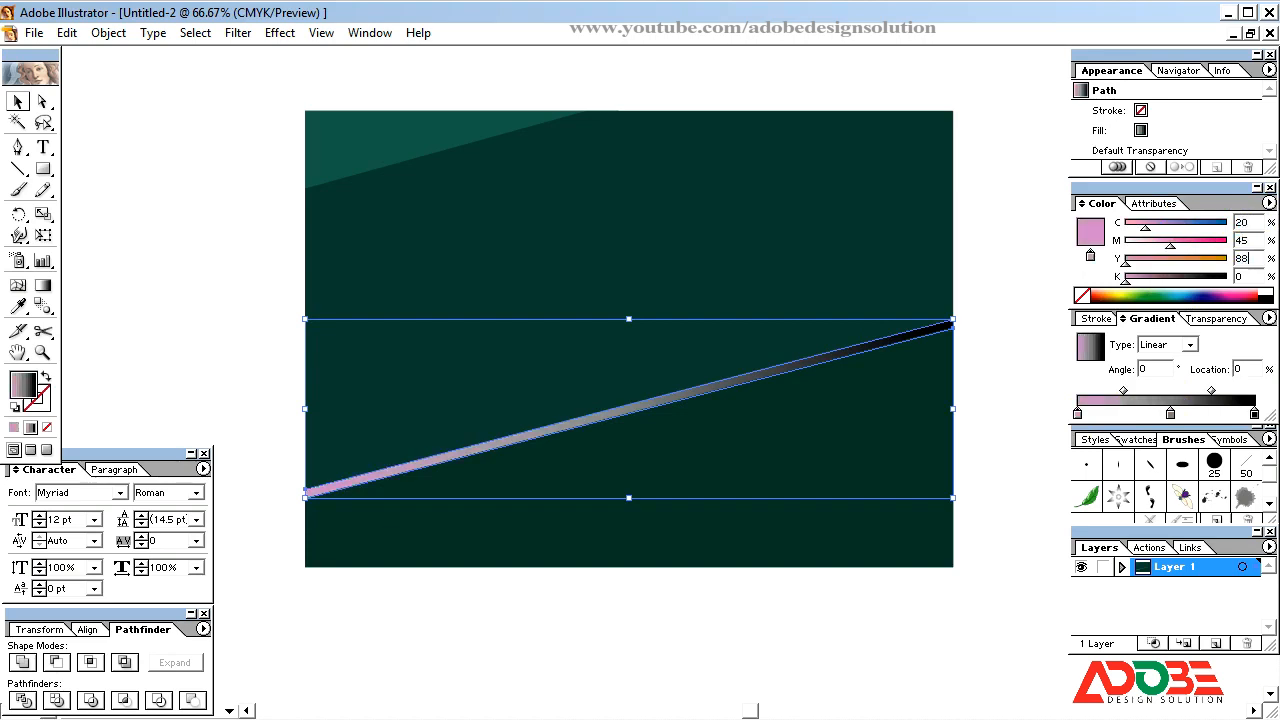
pyautogui.press('Tab')
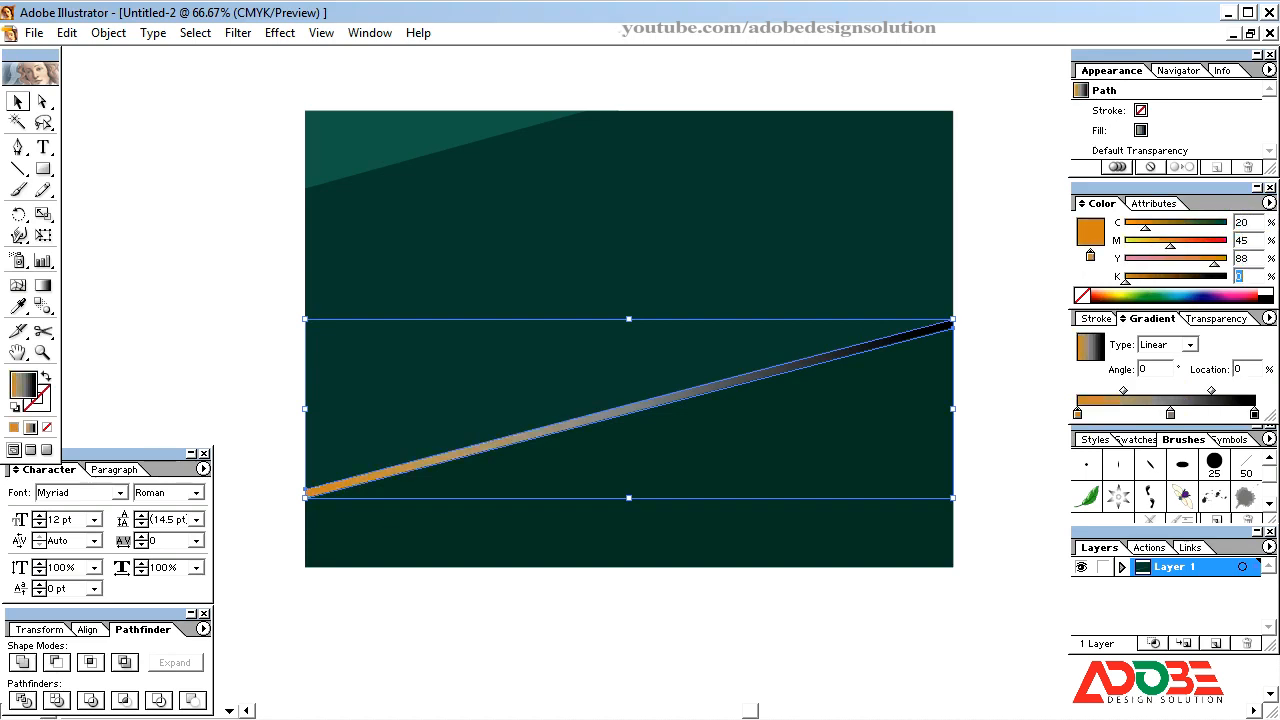
pyautogui.write('10')
pyautogui.press('Tab')
# Set the strip gradient's end stop to CMYK C 20%, M 45%, Y 88%, K 10%
pyautogui.click(1254, 413)
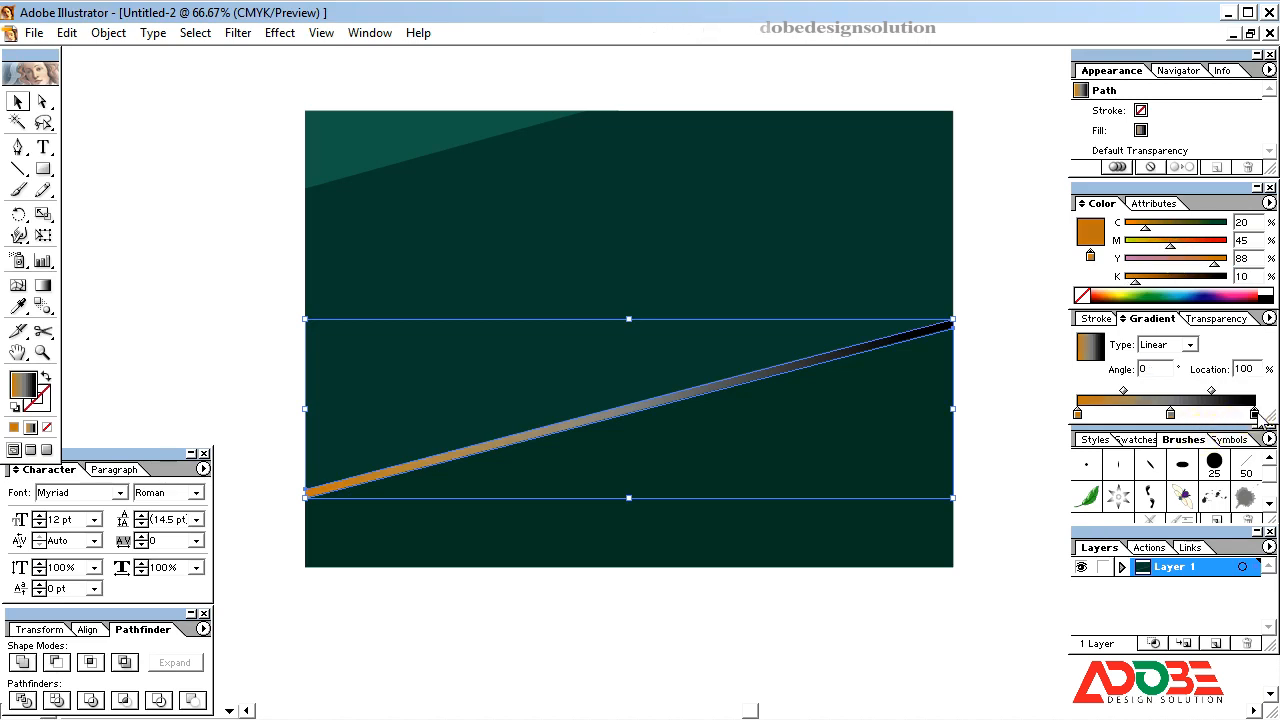
pyautogui.click(1268, 203)
pyautogui.click(1193, 293)
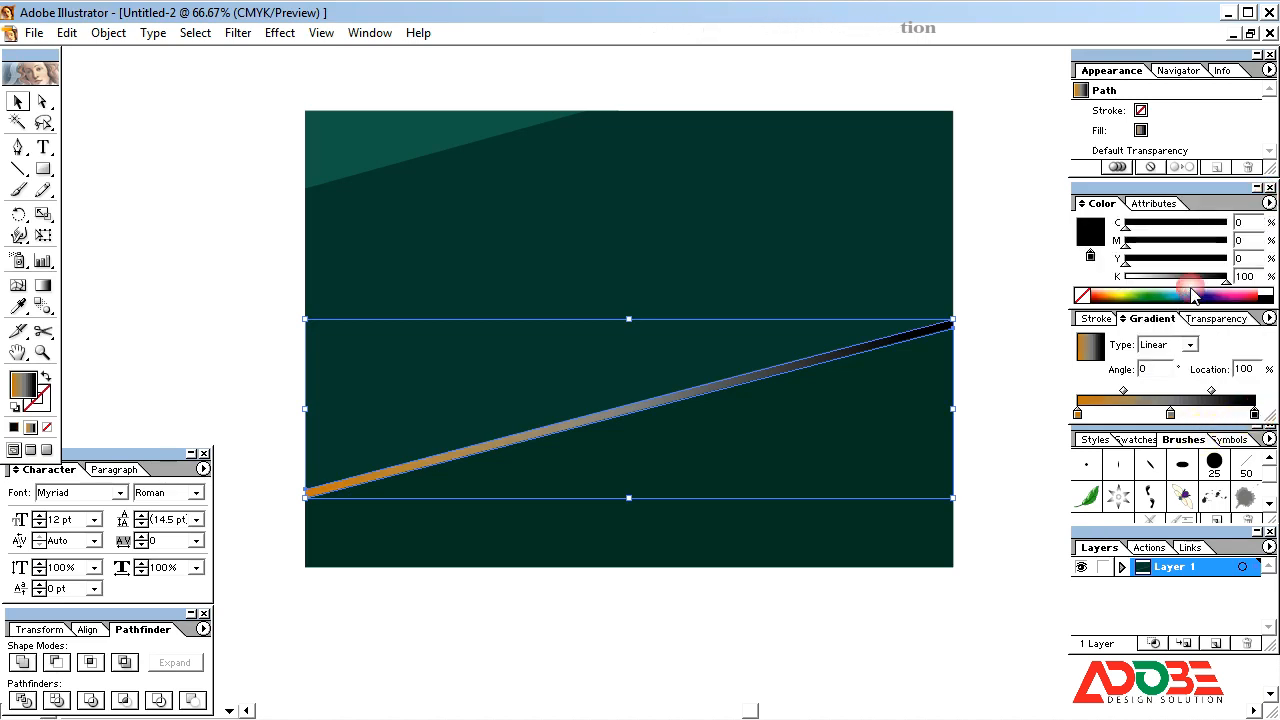
pyautogui.click(1250, 222)
pyautogui.write('20')
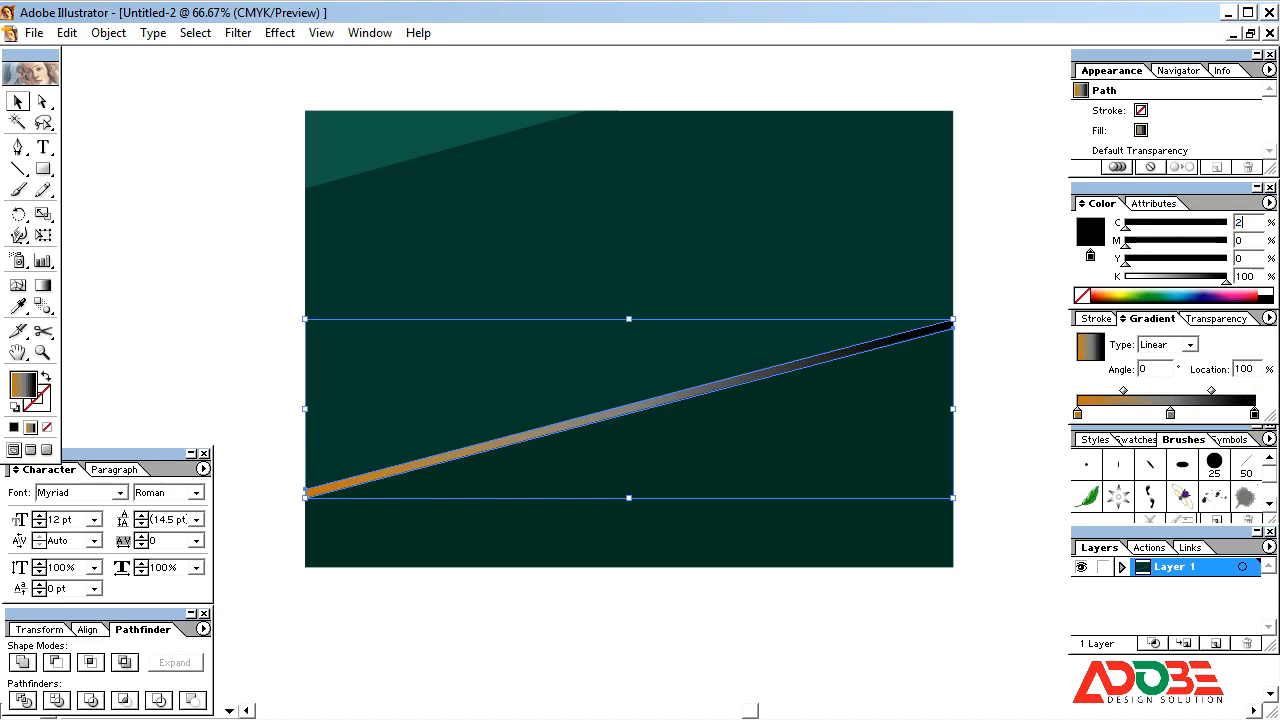
pyautogui.press('Tab')
pyautogui.write('4')
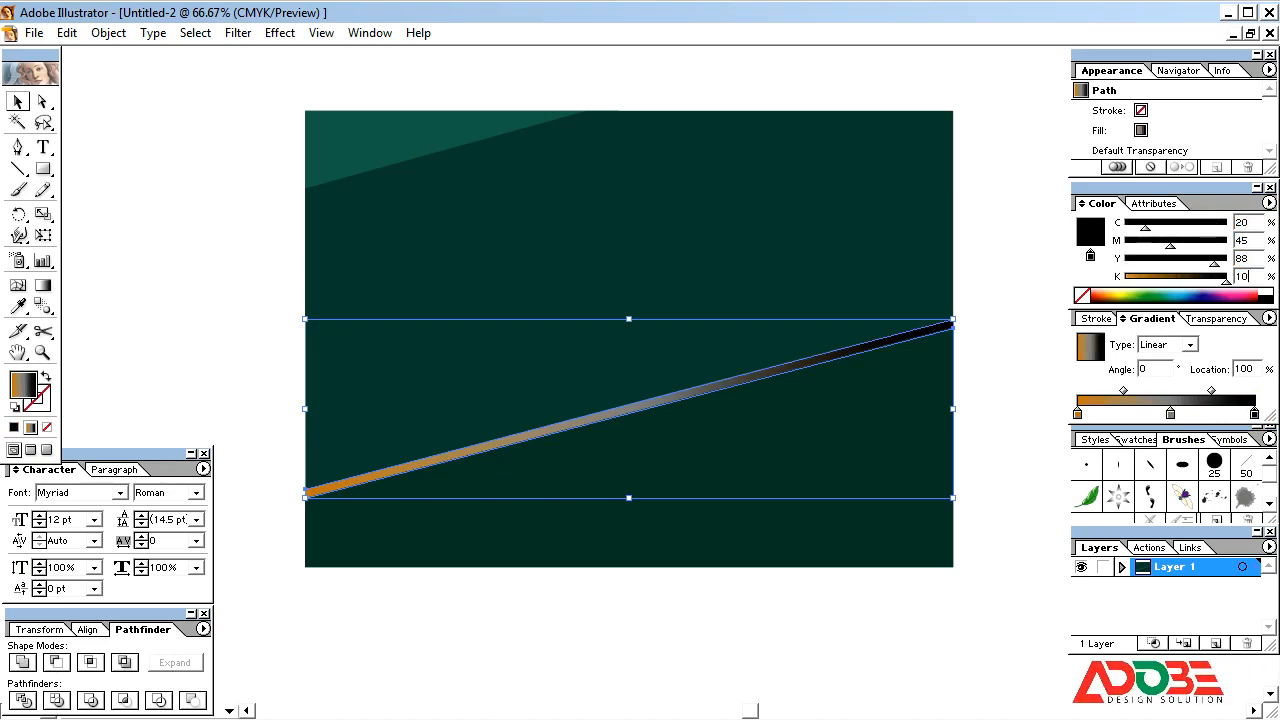
pyautogui.press('Return')
# Set the strip gradient's middle stop to CMYK C 5%, M 23%, Y 70%, K 0%
pyautogui.click(1170, 412)
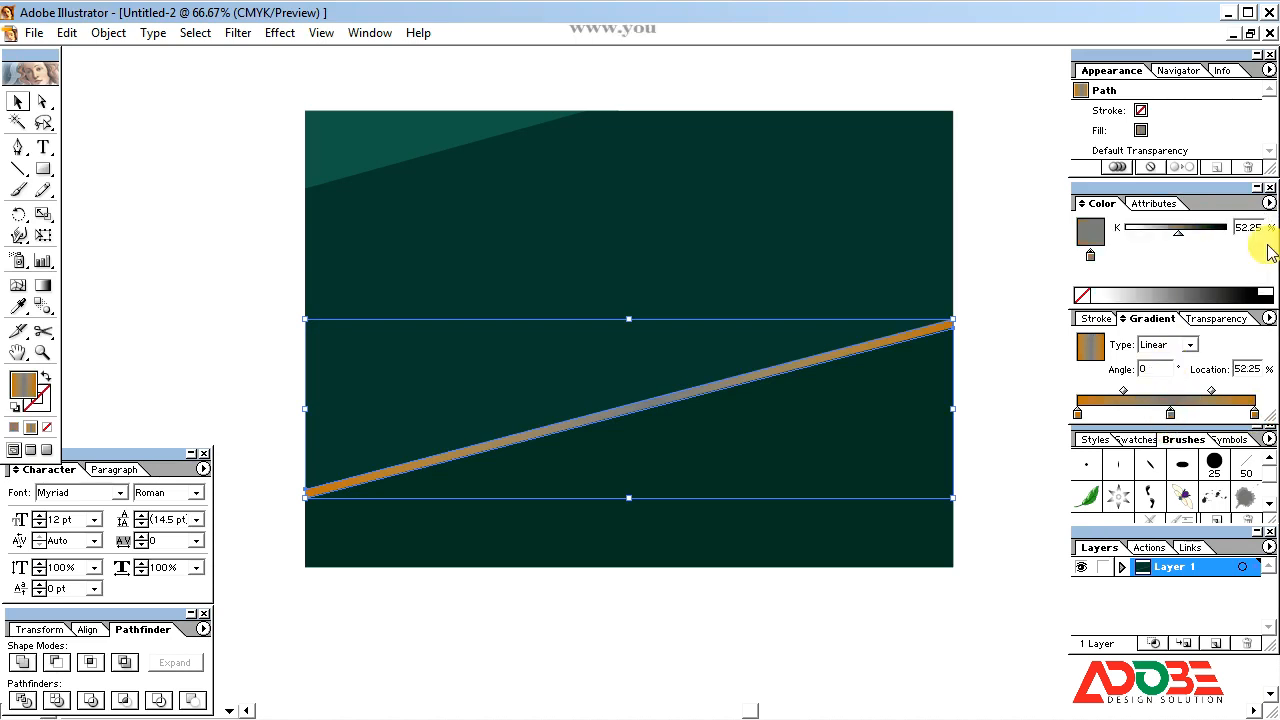
pyautogui.click(1269, 203)
pyautogui.click(1210, 291)
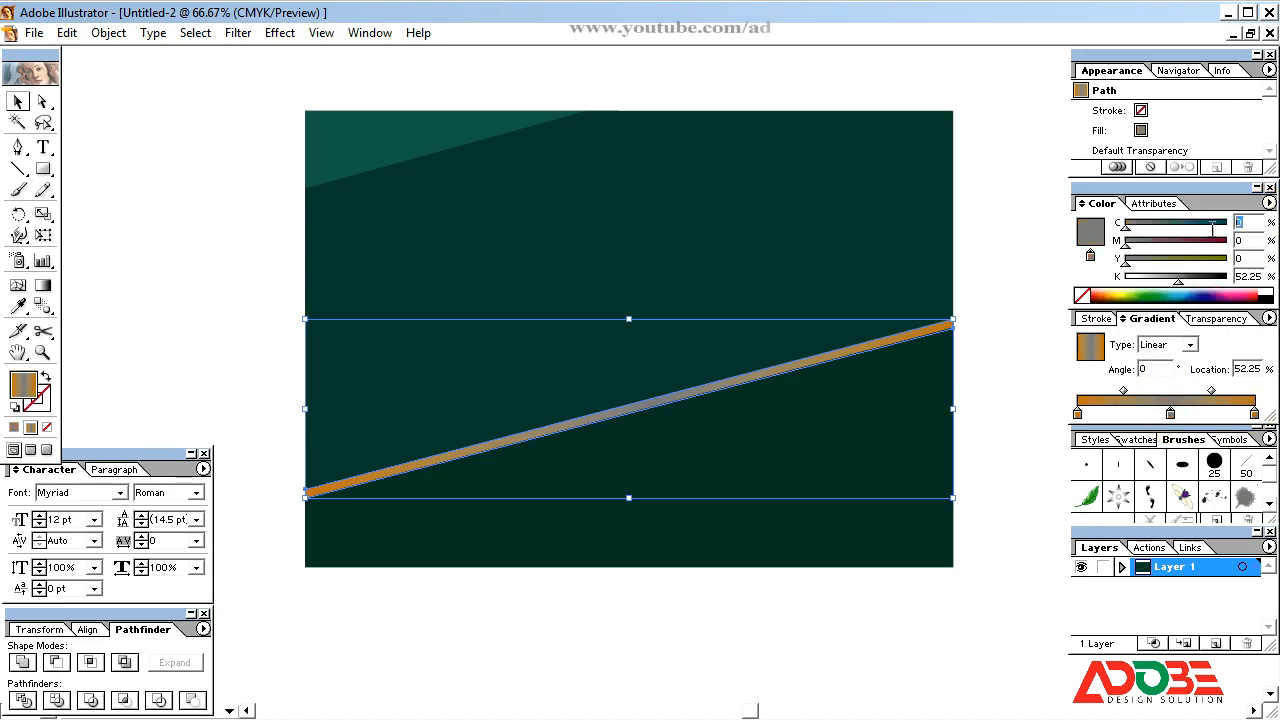
pyautogui.write('5')
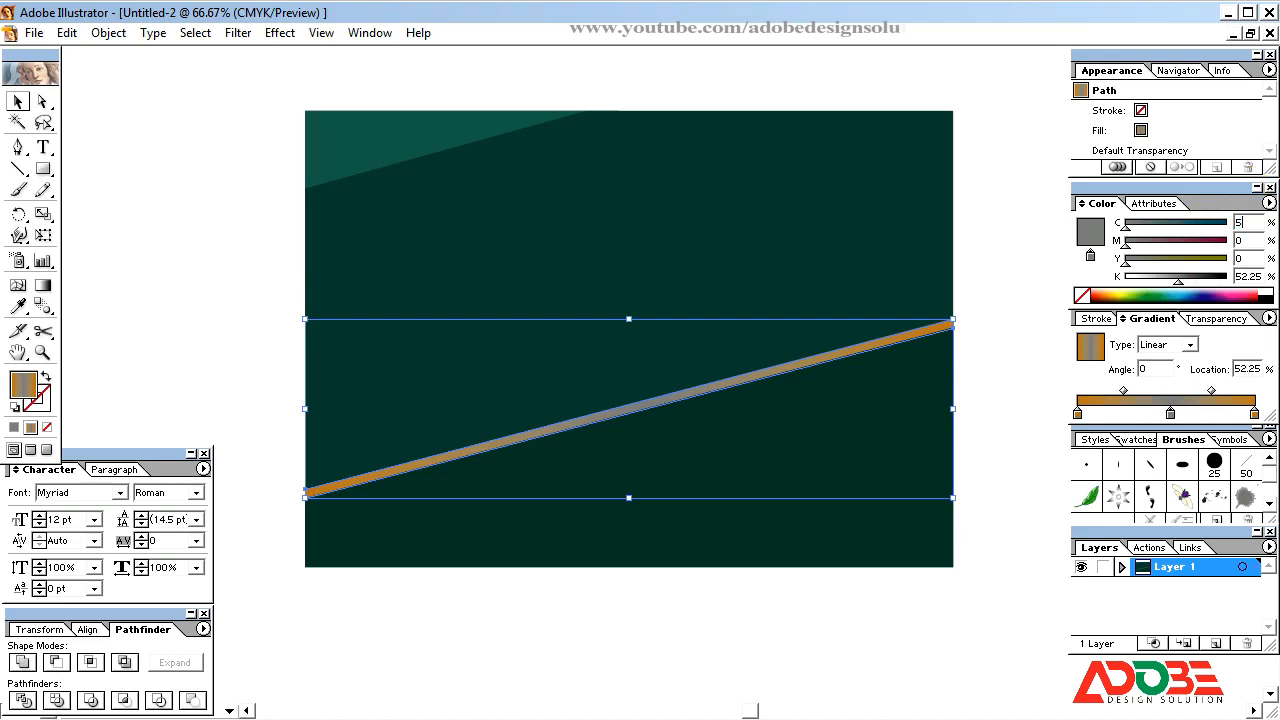
pyautogui.press('Tab')
pyautogui.write('23')
pyautogui.press('Tab')
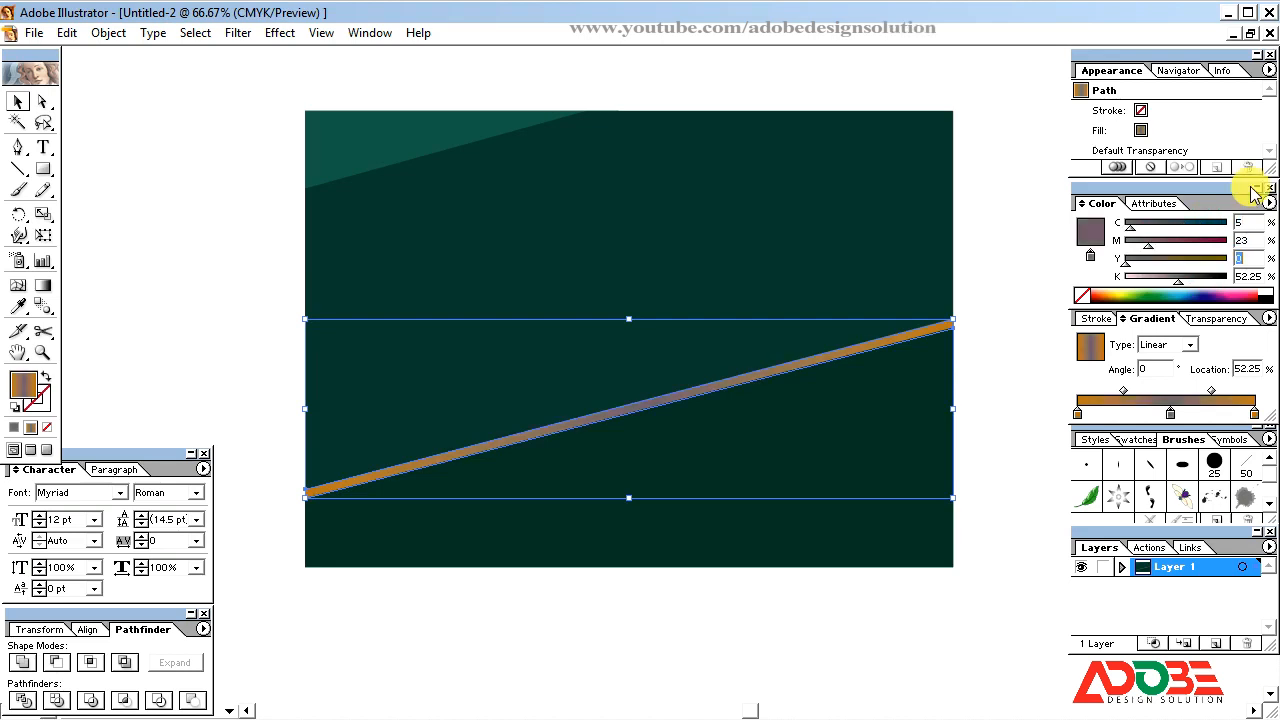
pyautogui.write('70')
pyautogui.press('Tab')
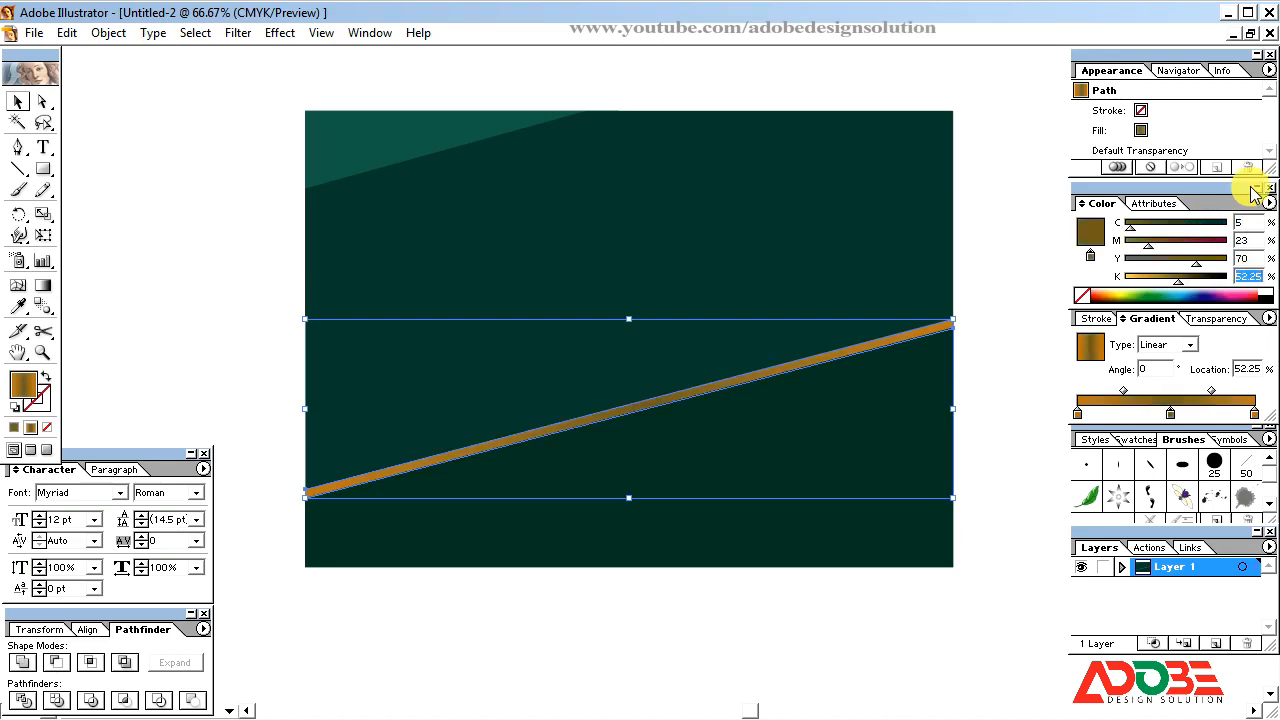
pyautogui.write('0')
pyautogui.press('Tab')
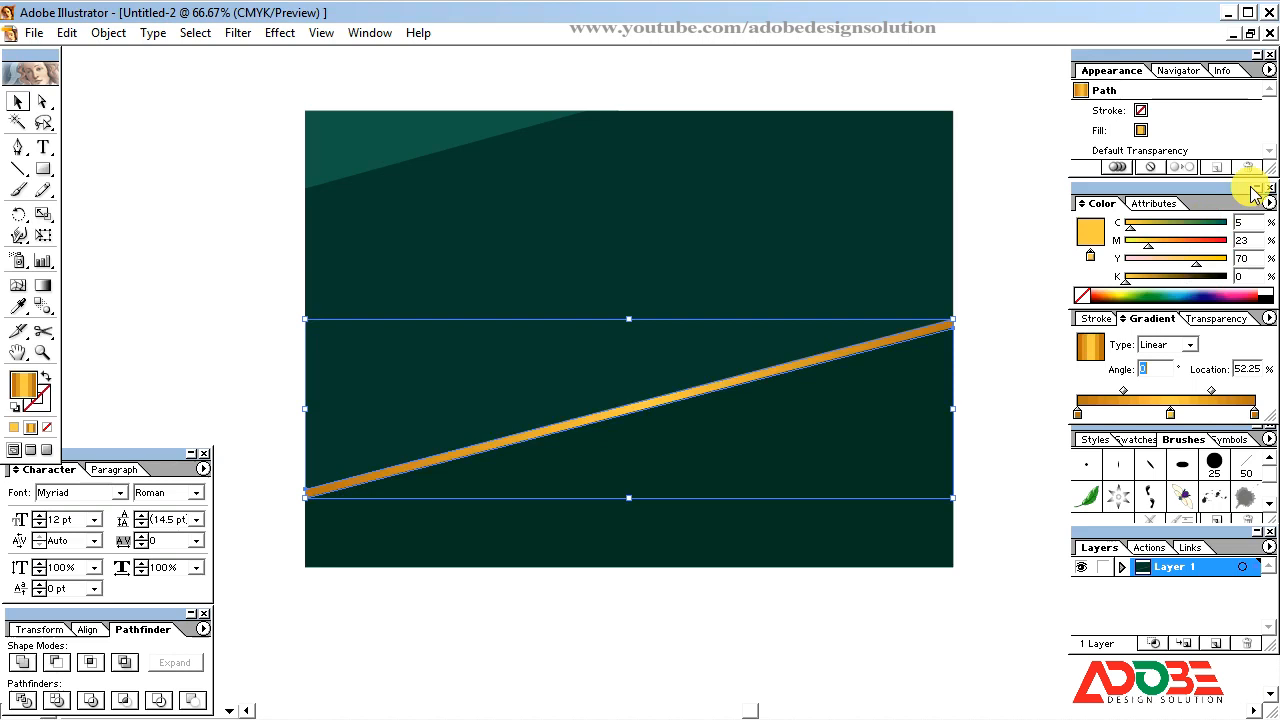
# Apply the same gold linear gradient to the upper diagonal strip and deselect it
pyautogui.click(1005, 260)
pyautogui.click(836, 357)
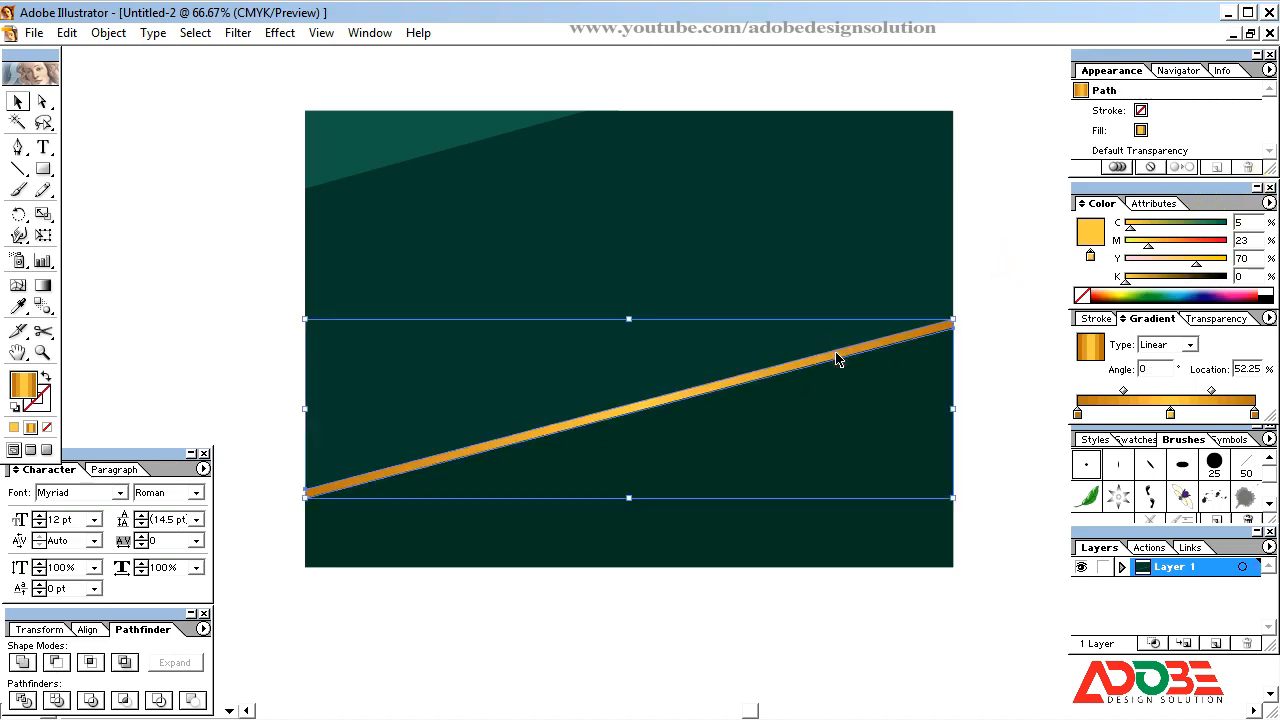
pyautogui.click(507, 143)
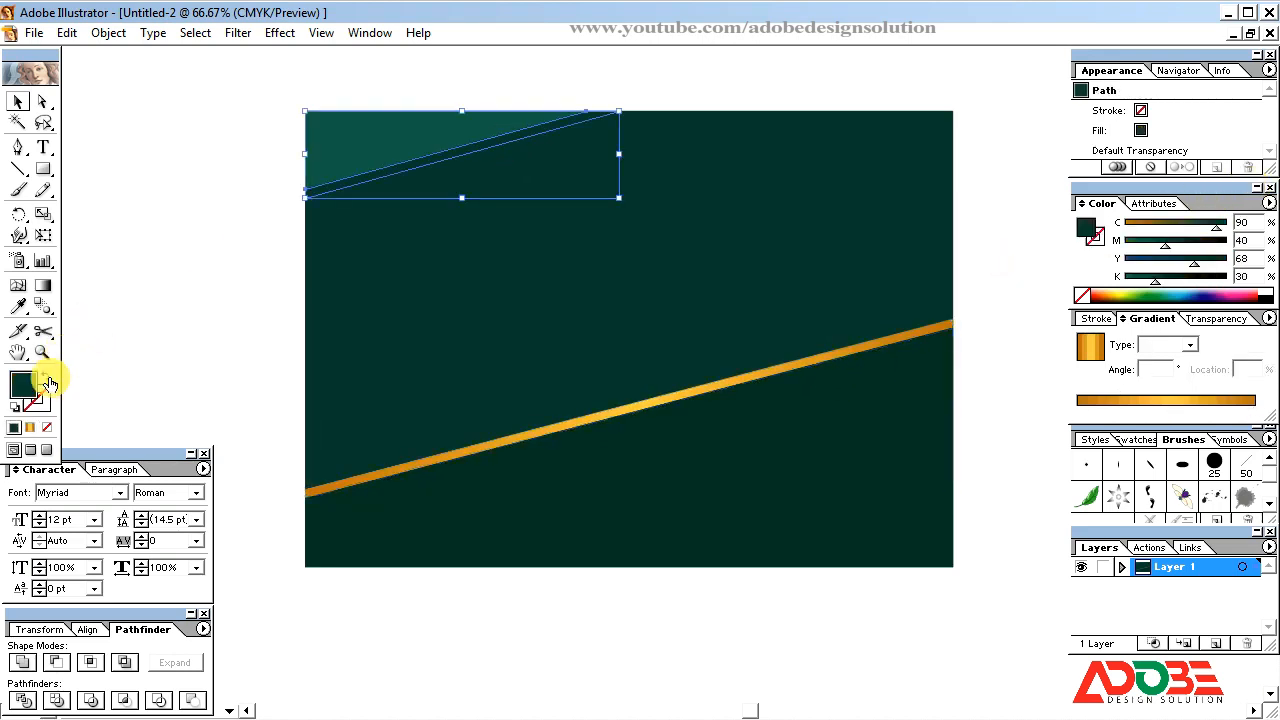
pyautogui.click(29, 430)
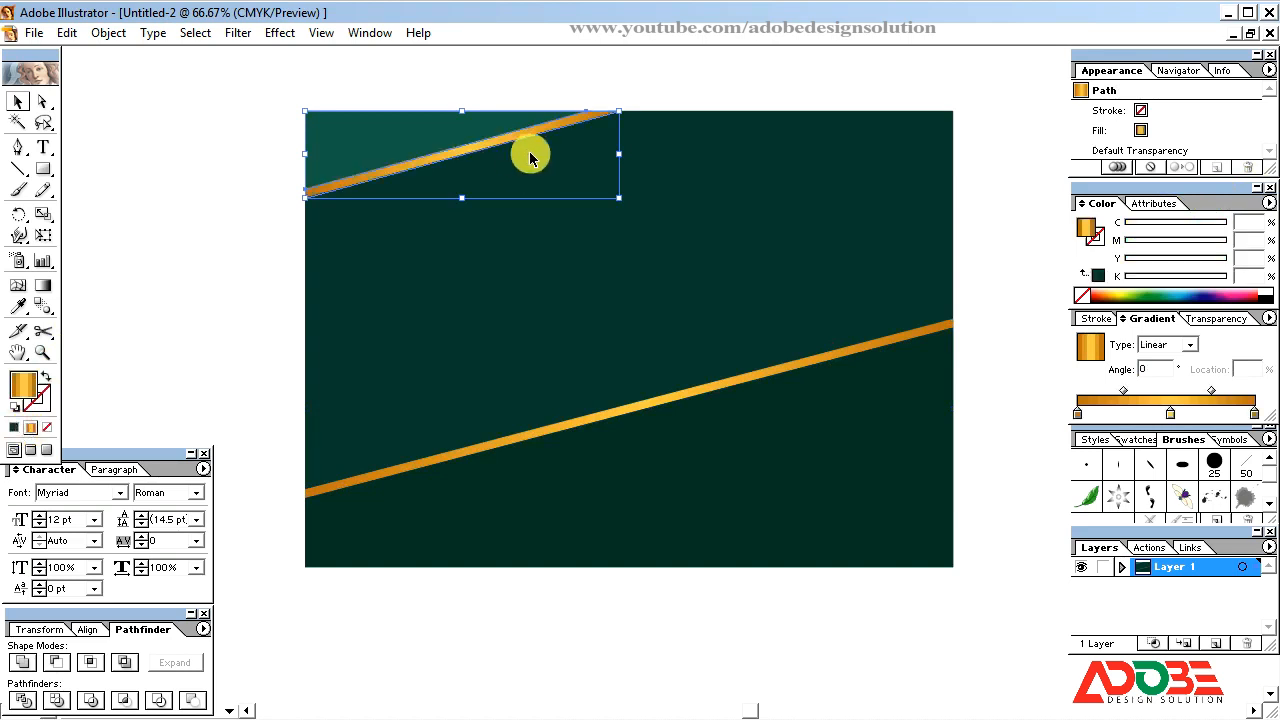
pyautogui.click(274, 251)
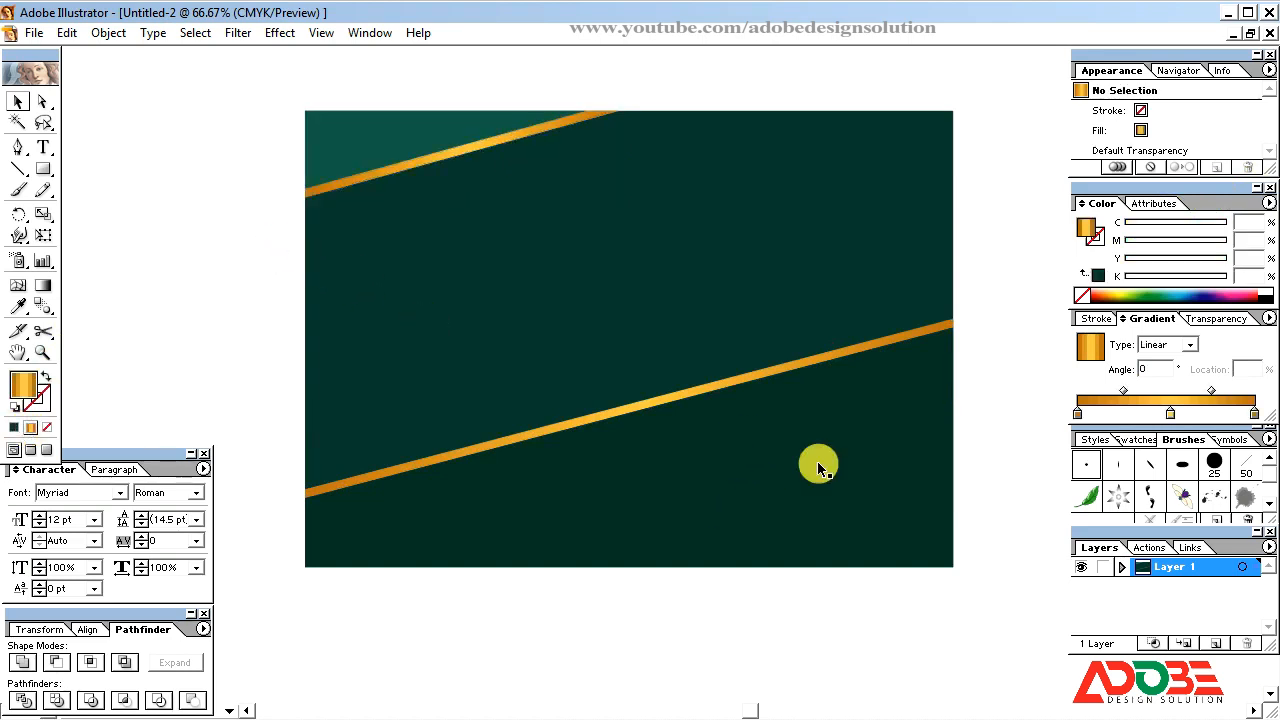
# Add the placeholder text "sfsdf" between the gold strips and enlarge it to 82.5 pt
pyautogui.click(43, 147)
pyautogui.click(634, 229)
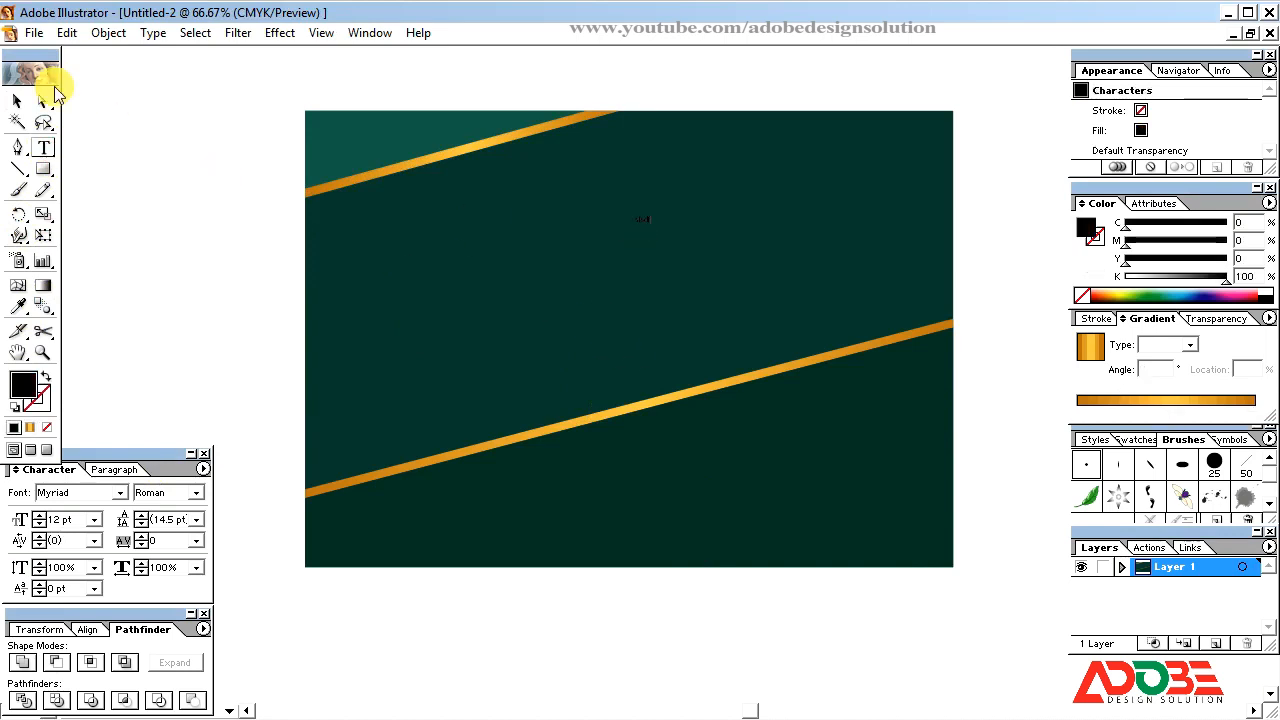
pyautogui.click(17, 101)
pyautogui.moveTo(653, 230); pyautogui.dragTo(697, 248)
# Set the placeholder text's font to SutonnyMJ and replace it with "মান্দারী নুর কম্পিউটার এন্ড"
pyautogui.doubleClick(663, 230)
pyautogui.doubleClick(663, 225)
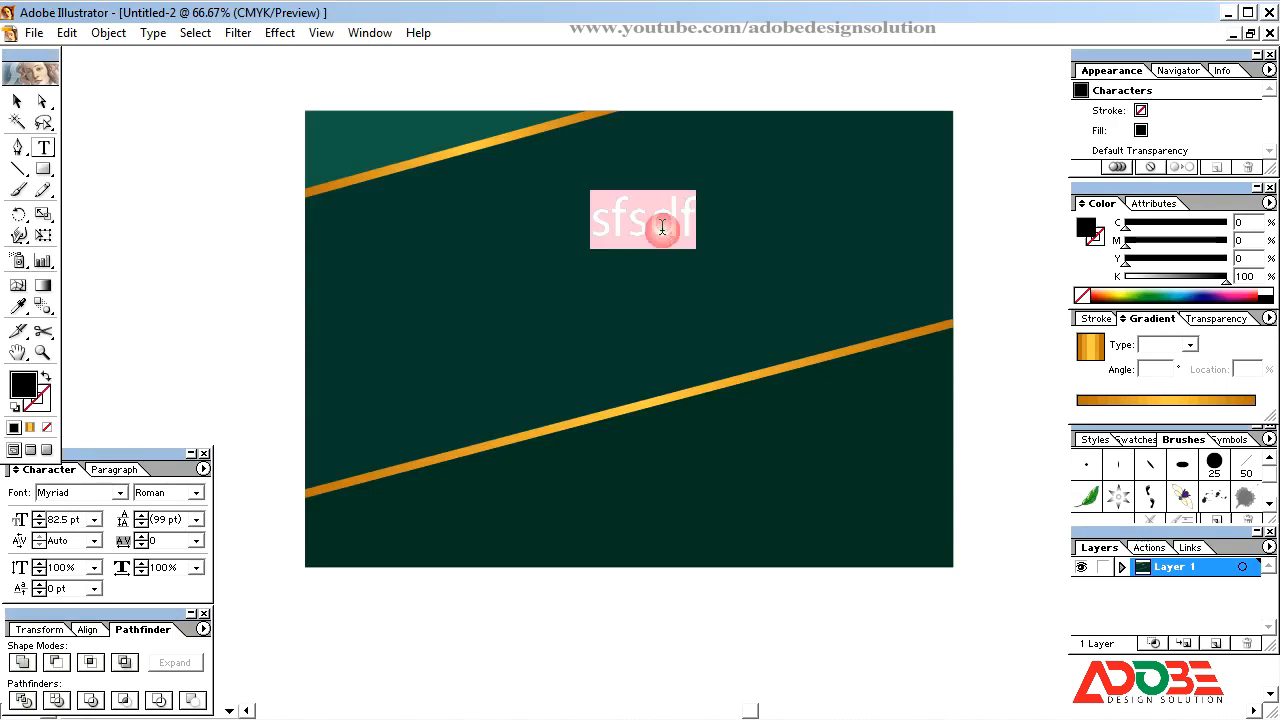
pyautogui.click(105, 490)
pyautogui.write('S')
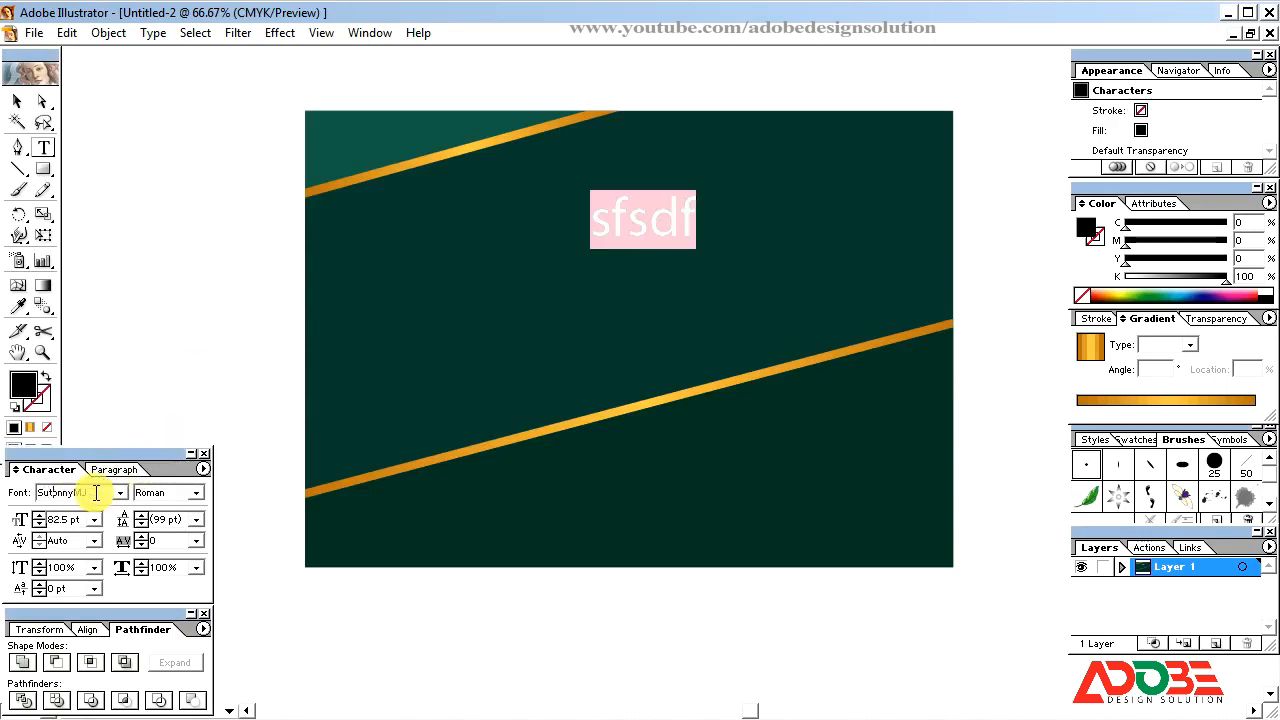
pyautogui.write('utonnyMJ')
pyautogui.press('Return')
pyautogui.write('mf')
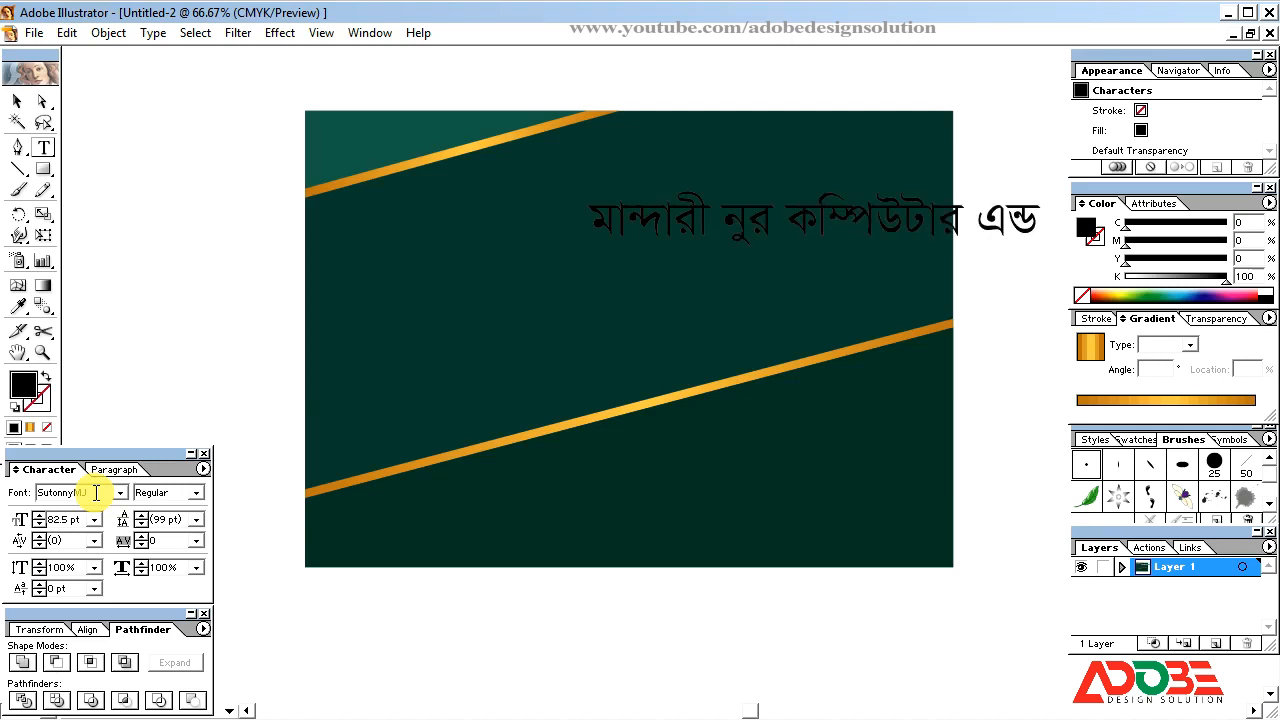
# Complete the Bengali line with "ট্রেনিং সেন্টার এর" and scale it down to 46.16 pt within the background
pyautogui.moveTo(844, 242); pyautogui.dragTo(614, 266)
pyautogui.click(673, 234)
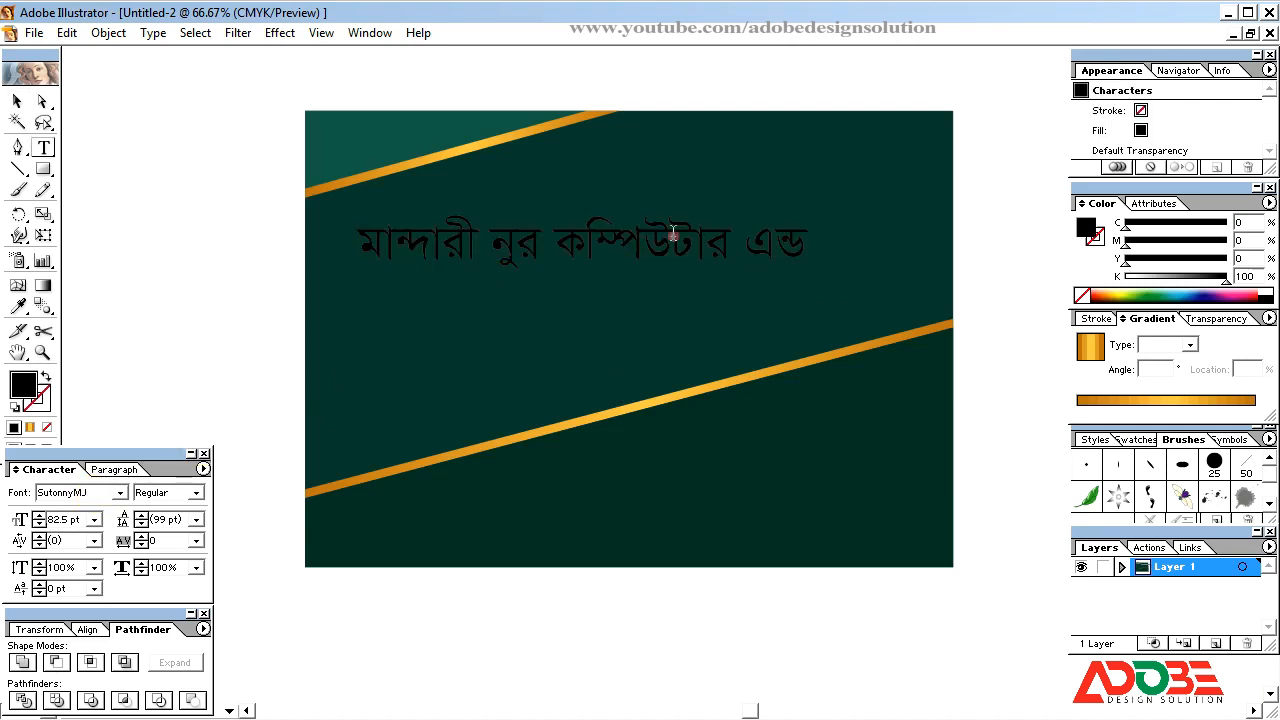
pyautogui.tripleClick(673, 234)
pyautogui.click(673, 234)
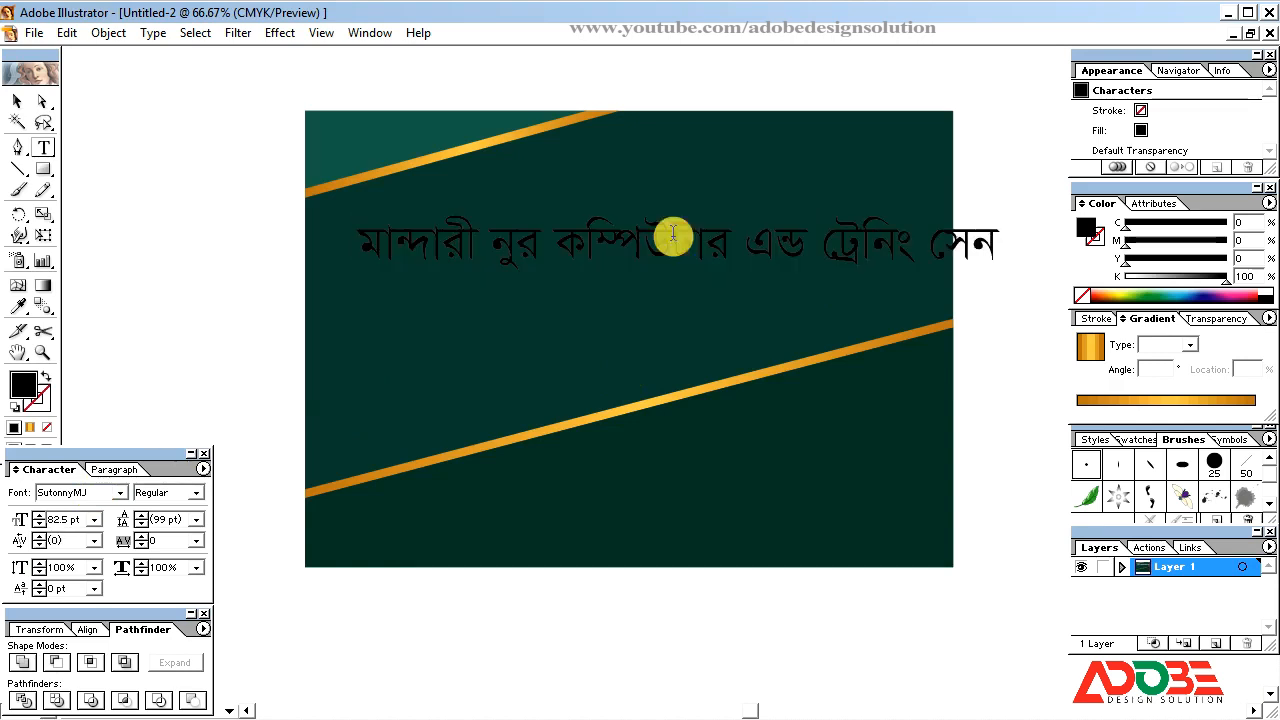
pyautogui.write('এ')
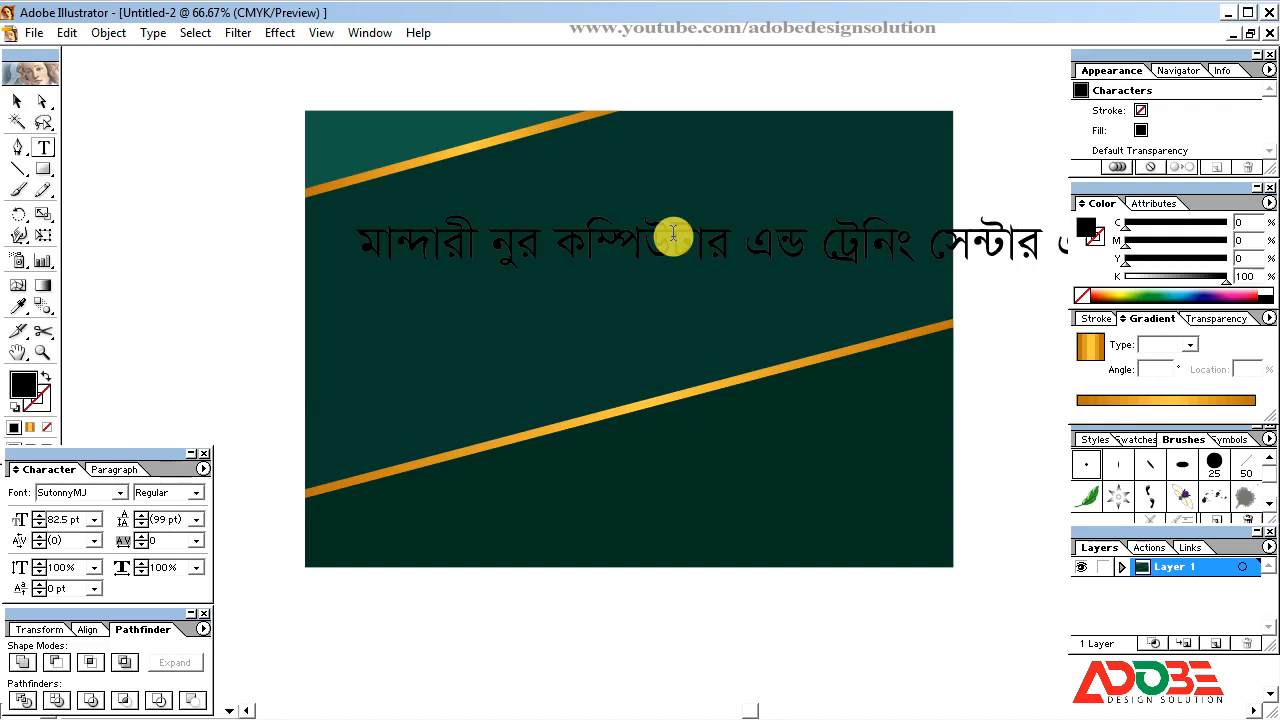
pyautogui.press('Escape')
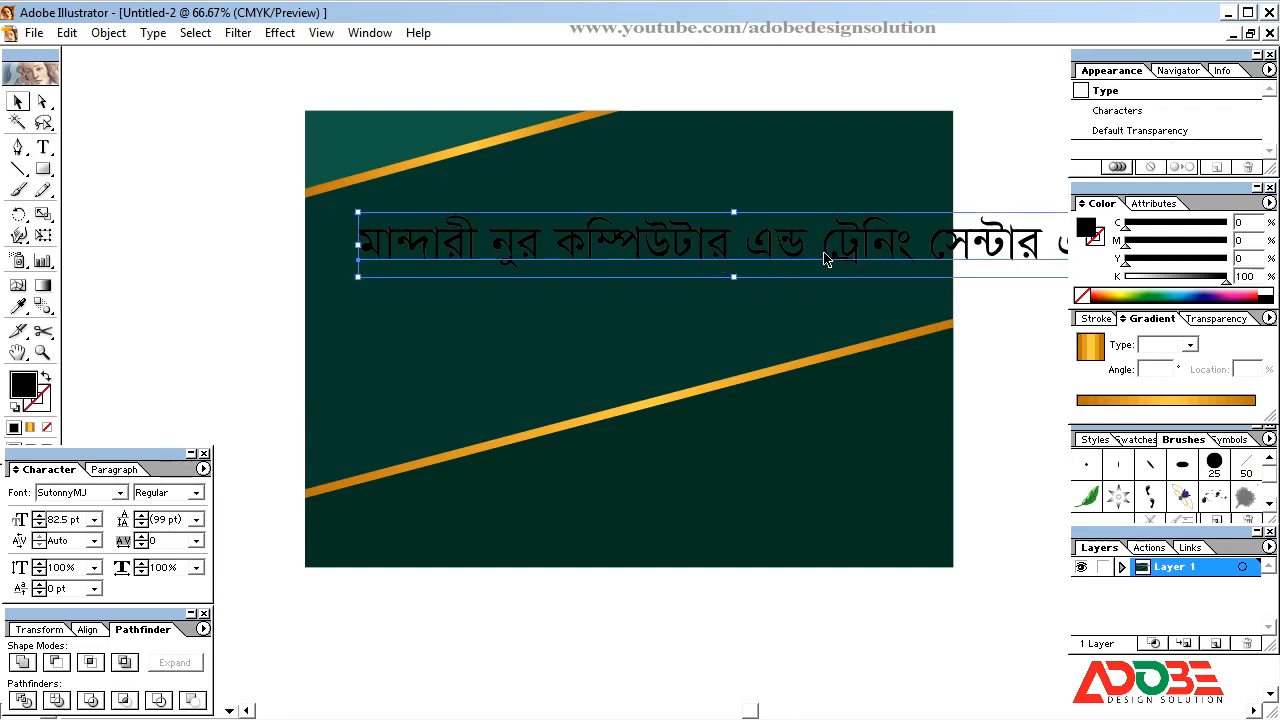
pyautogui.moveTo(826, 260); pyautogui.dragTo(711, 233)
pyautogui.moveTo(996, 250); pyautogui.dragTo(830, 237)
# Duplicate the text line directly below, change the copy to "পক্ষ থেকে সবাইকে পবিত্র" and shift it under the first line's middle
pyautogui.moveTo(732, 231); pyautogui.dragTo(730, 264)
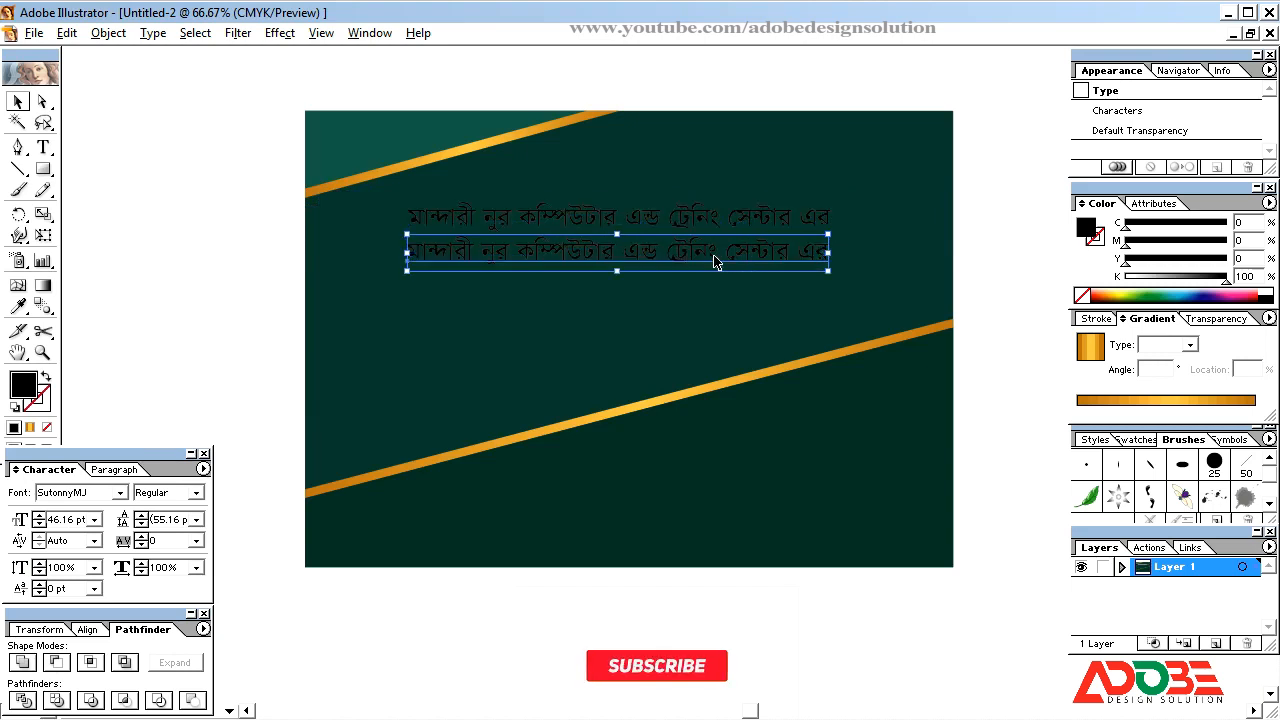
pyautogui.doubleClick(714, 255)
pyautogui.hotkey('ctrl', 'a')
pyautogui.write('পে')
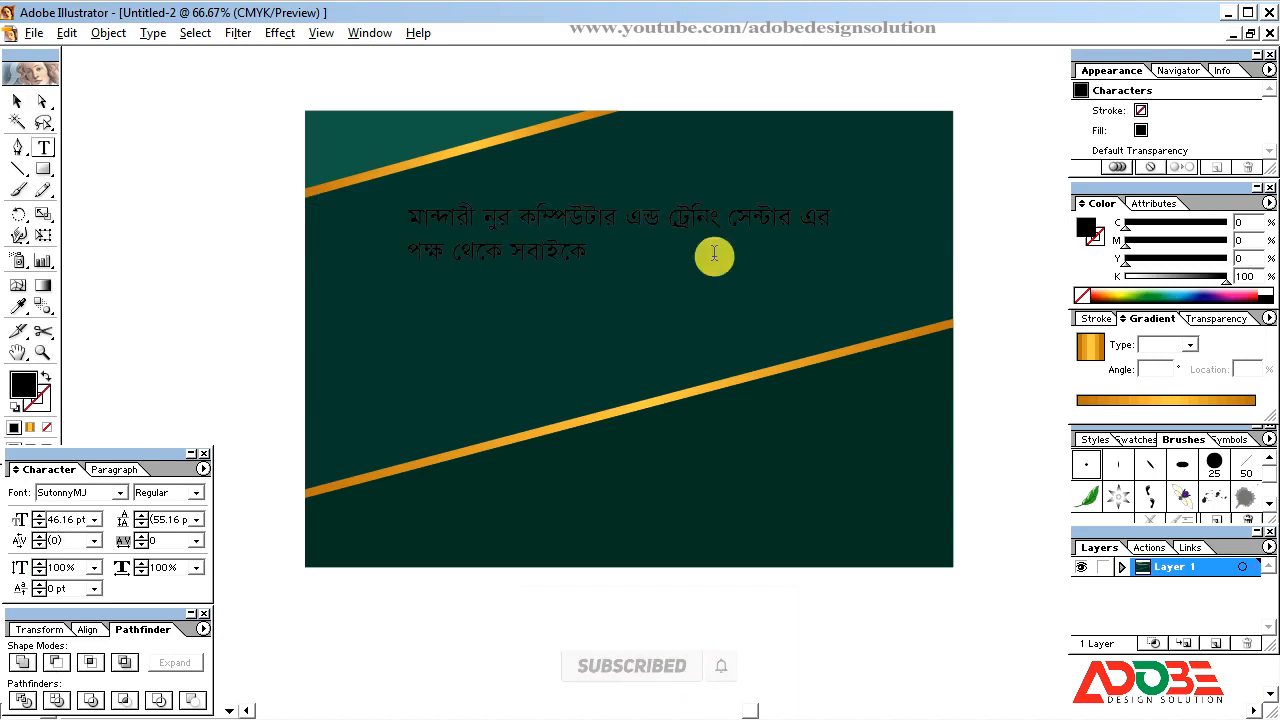
pyautogui.write(' পু')
pyautogui.moveTo(589, 249); pyautogui.dragTo(650, 249)
# Duplicate the second Bengali line directly below it and change the copy's text to "ঈদুল ফিতরের শুভেচ্ছা"
pyautogui.moveTo(650, 249); pyautogui.dragTo(648, 282)
pyautogui.tripleClick(648, 282)
pyautogui.press('BackSpace')
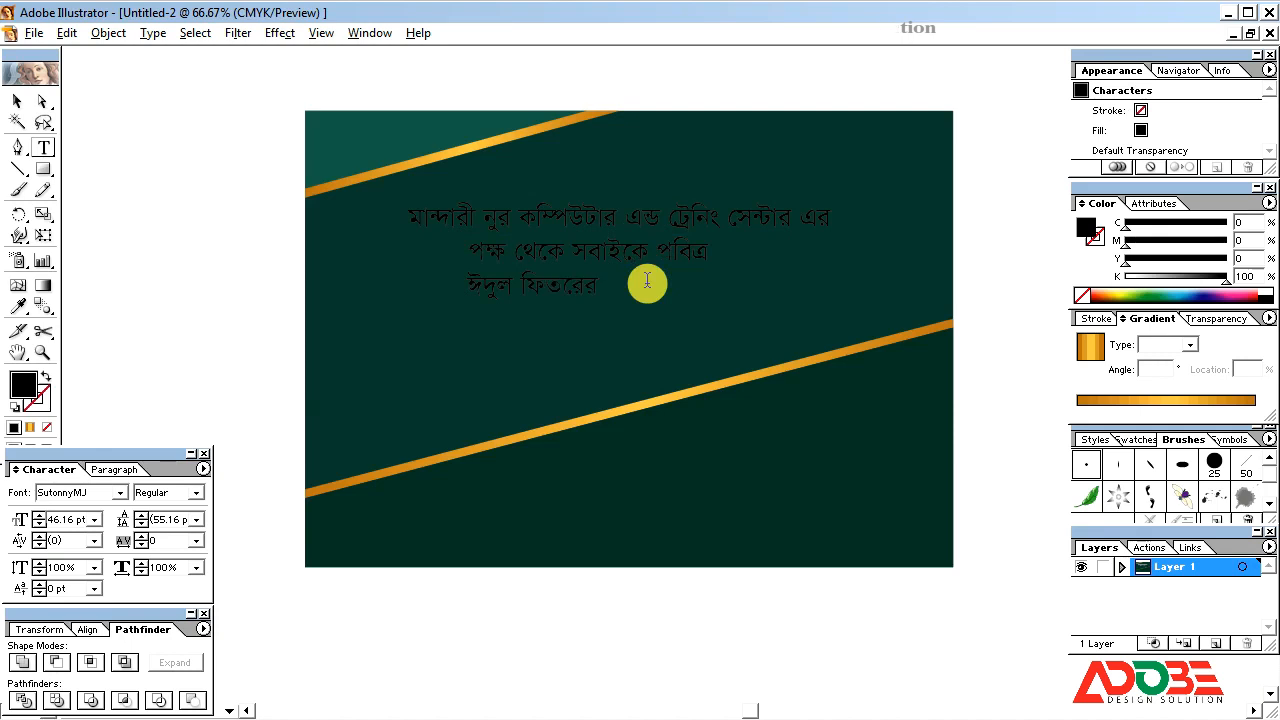
# Fill all three Bengali text lines with white and move them together slightly up and to the right
pyautogui.keyDown('ctrl'); pyautogui.click(641, 295); pyautogui.keyUp('ctrl')
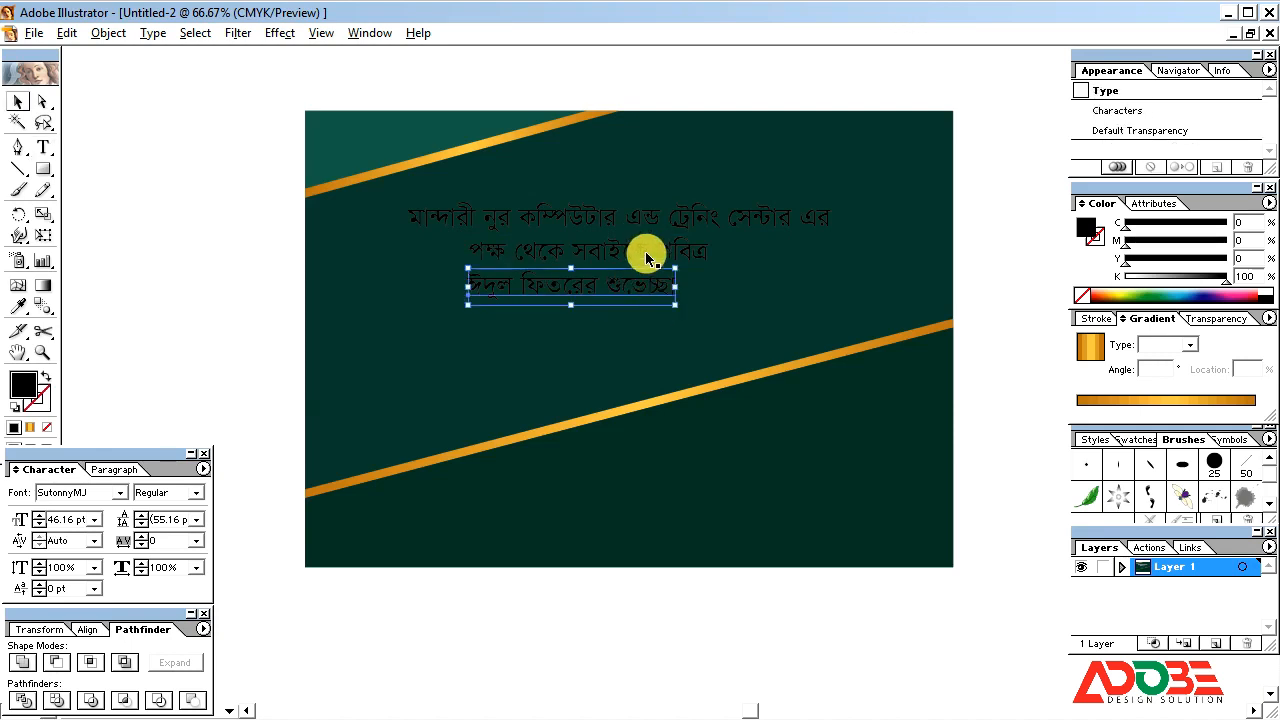
pyautogui.keyDown('ctrl'); pyautogui.keyDown('shift'); pyautogui.click(647, 252); pyautogui.keyUp('shift'); pyautogui.keyUp('ctrl')
pyautogui.keyDown('ctrl'); pyautogui.keyDown('shift'); pyautogui.click(649, 222); pyautogui.keyUp('shift'); pyautogui.keyUp('ctrl')
pyautogui.moveTo(1175, 277); pyautogui.dragTo(1126, 277)
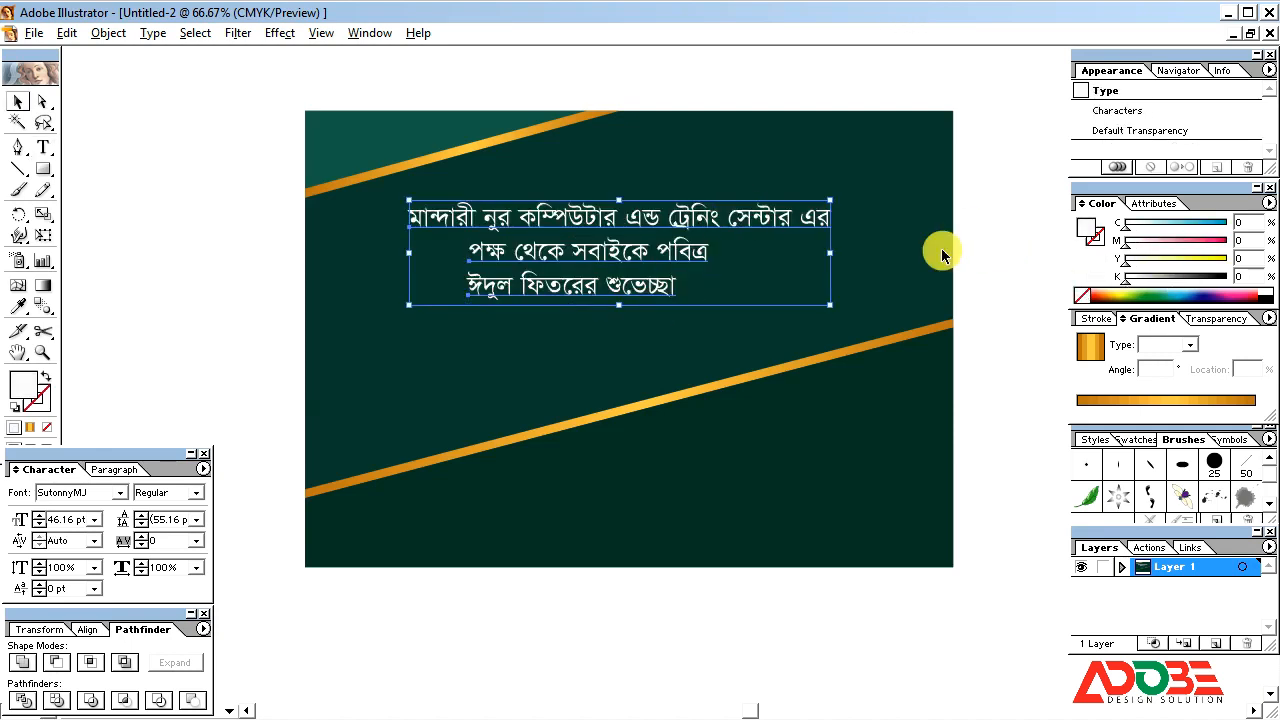
pyautogui.moveTo(550, 234); pyautogui.dragTo(592, 224)
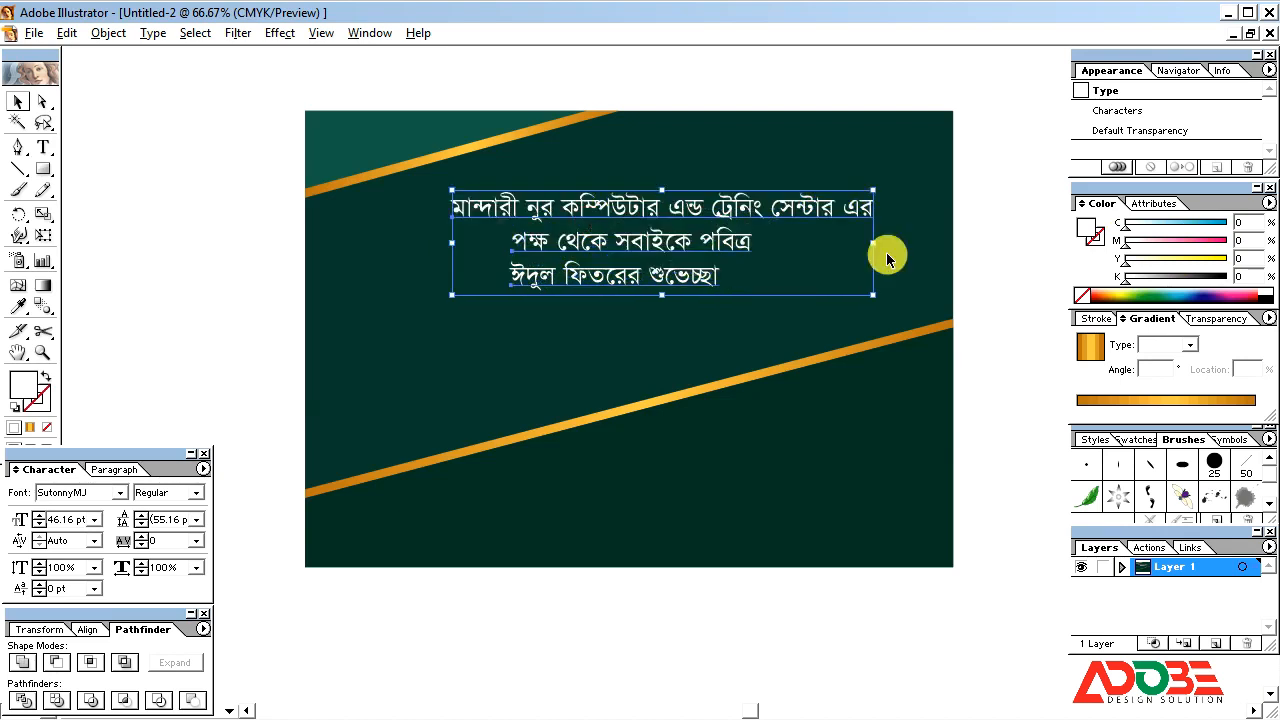
# Format the first Bengali line in KongshoMJ Bold at 48 pt and shift it slightly up and to the left
pyautogui.click(971, 211)
pyautogui.click(762, 213)
pyautogui.click(86, 492)
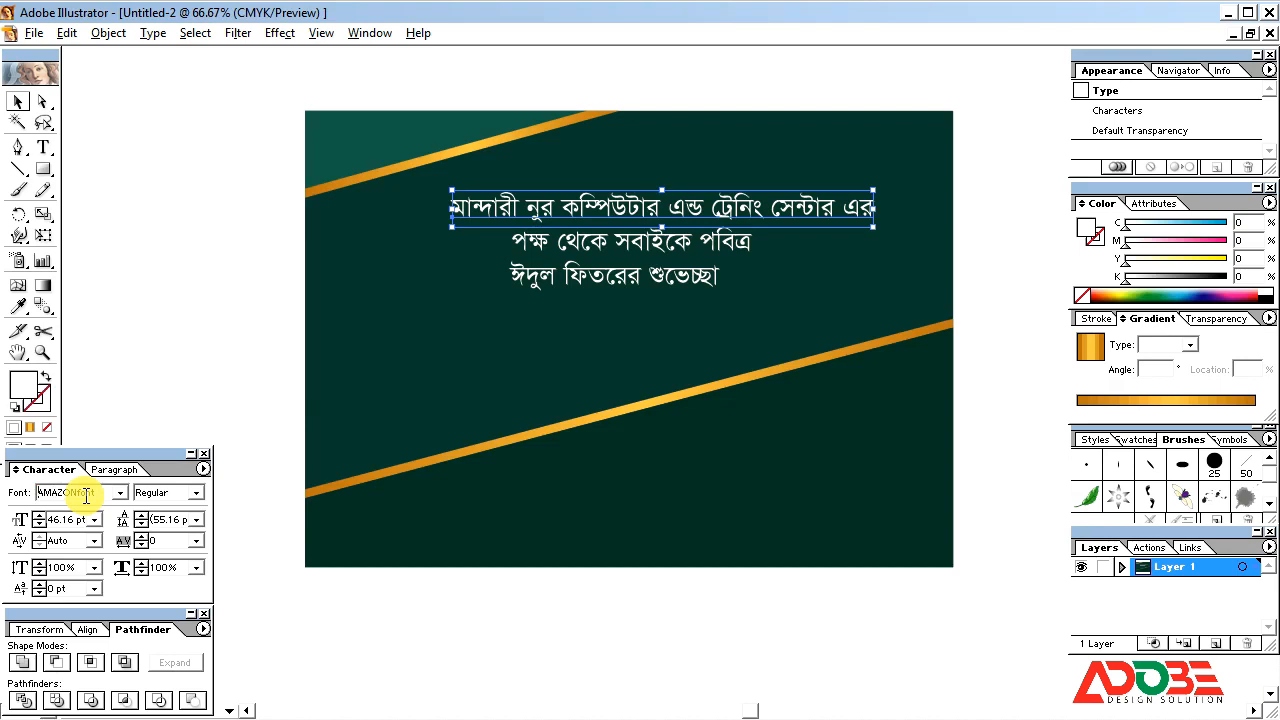
pyautogui.write('KongshoMJ')
pyautogui.press('Return')
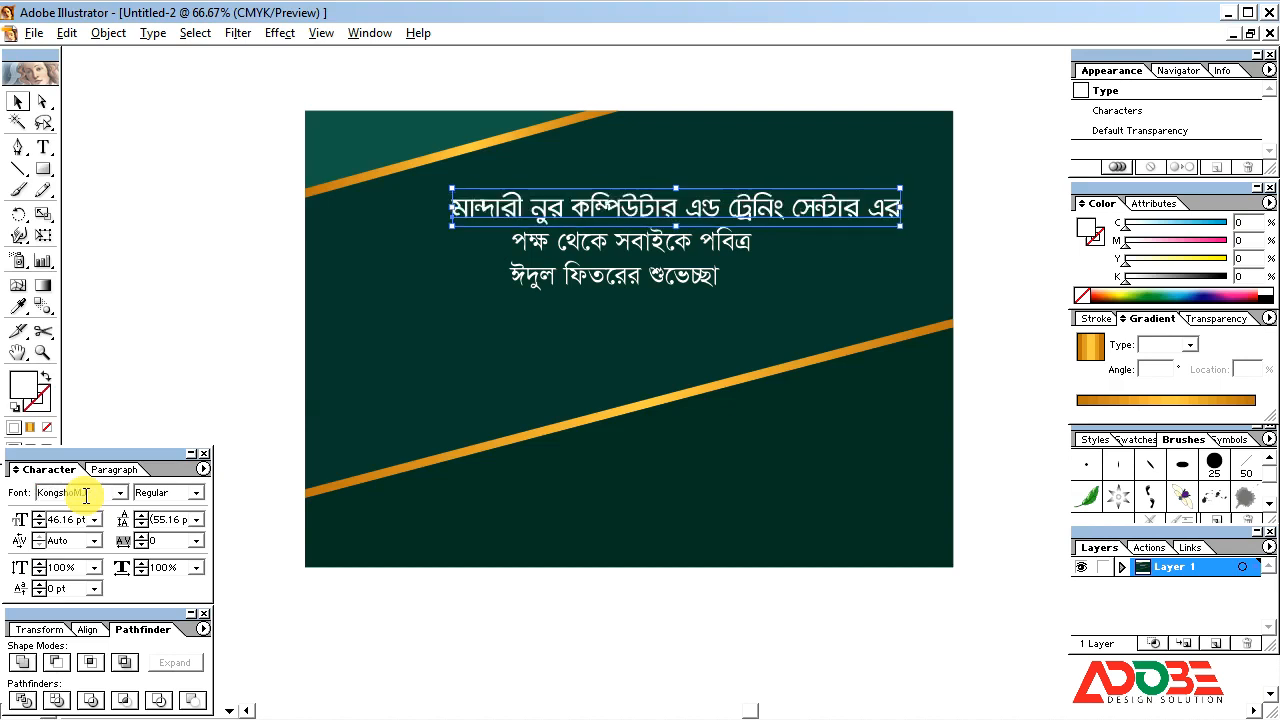
pyautogui.click(76, 518)
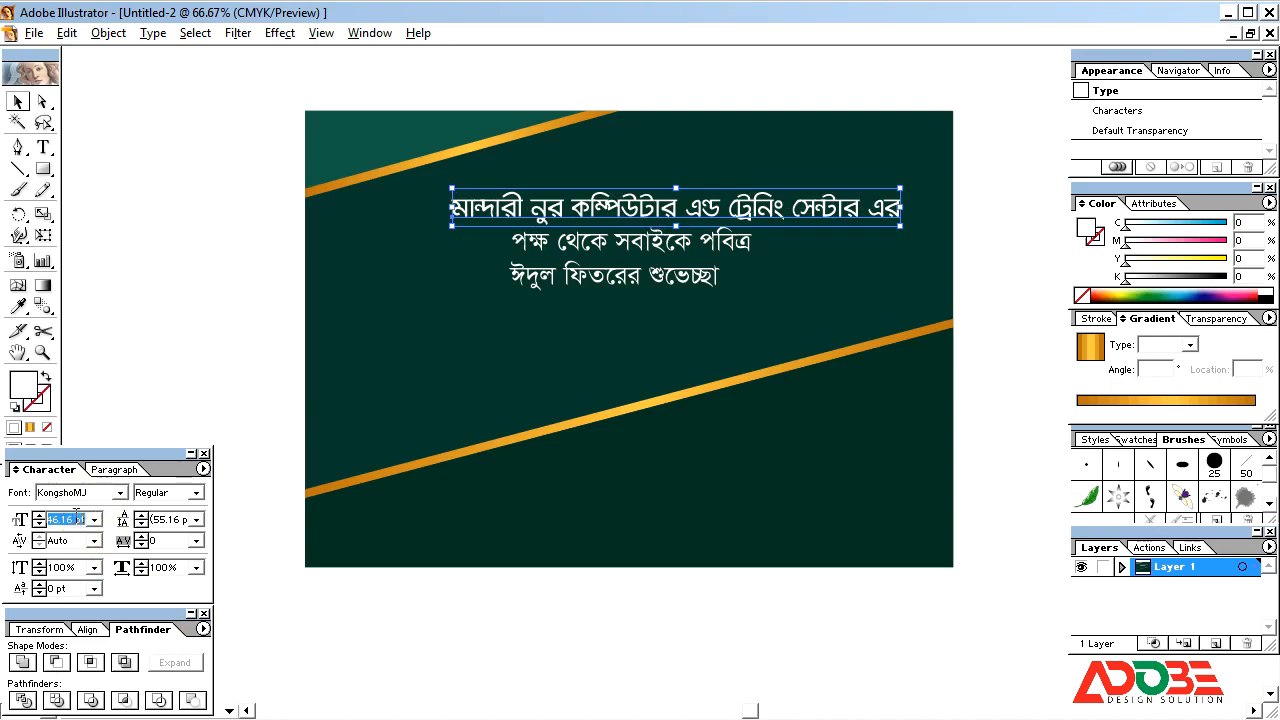
pyautogui.write('48')
pyautogui.press('Return')
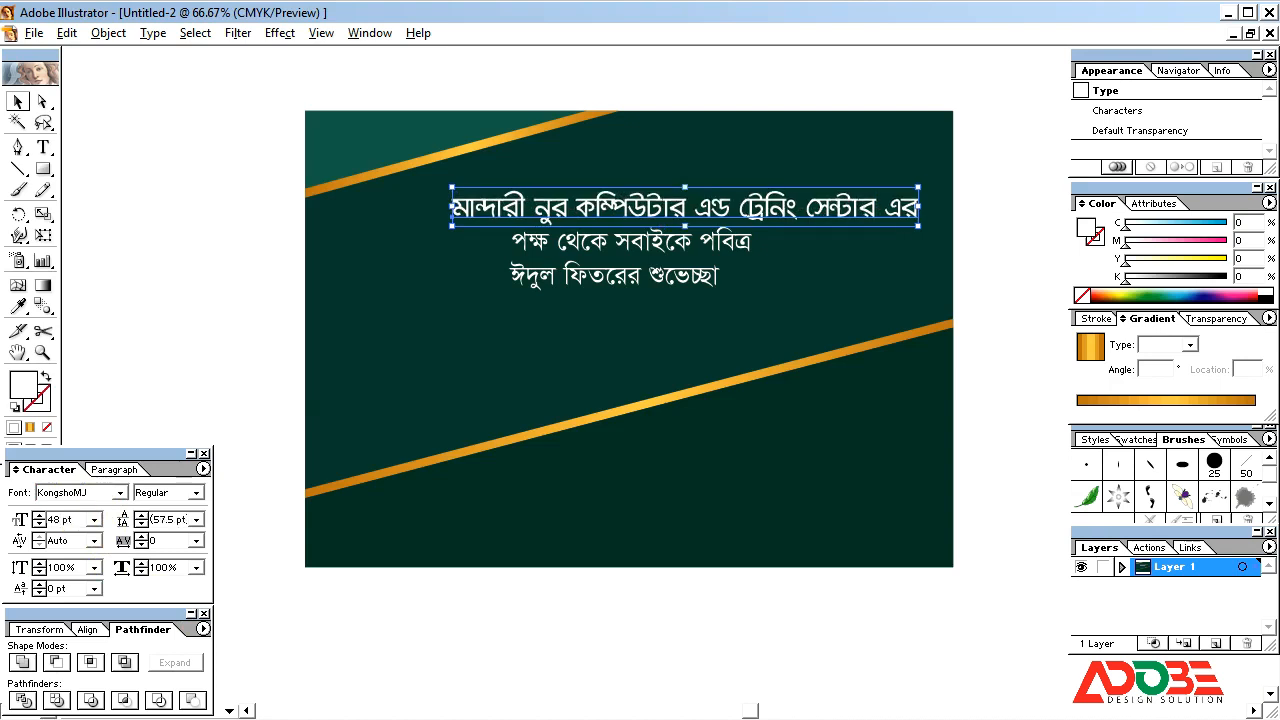
pyautogui.click(196, 494)
pyautogui.click(184, 539)
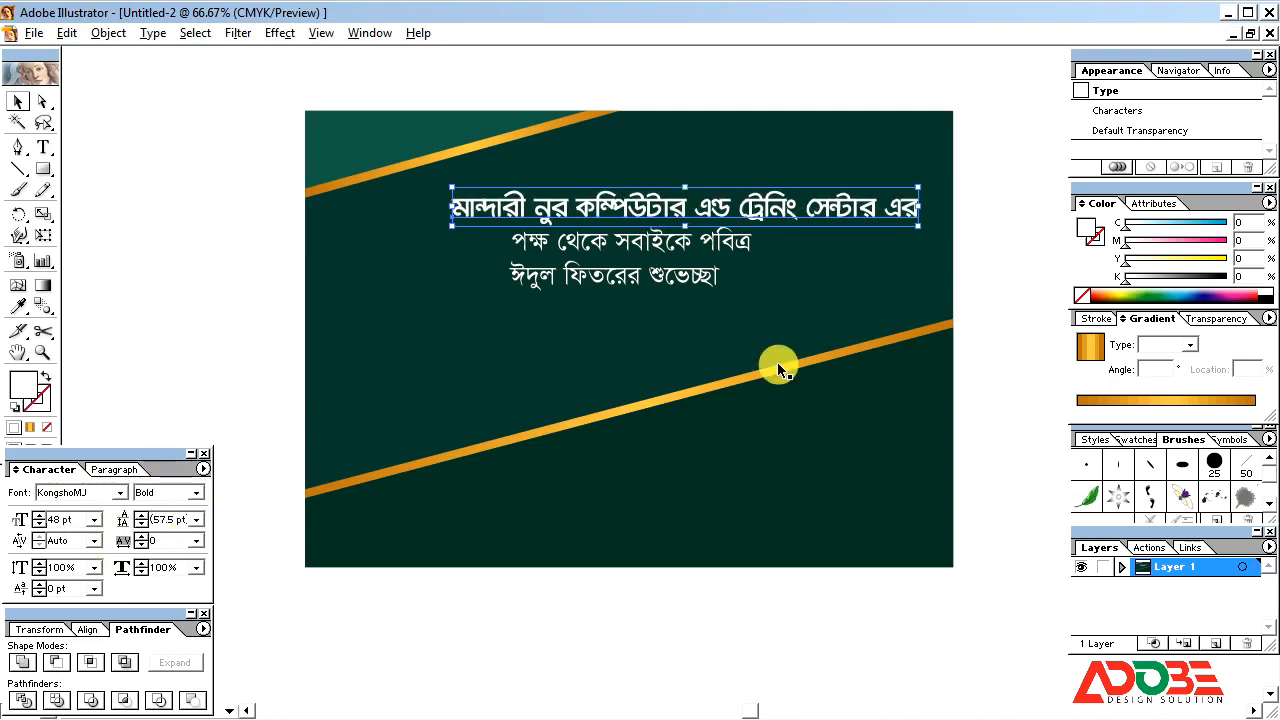
pyautogui.moveTo(871, 211); pyautogui.dragTo(850, 205)
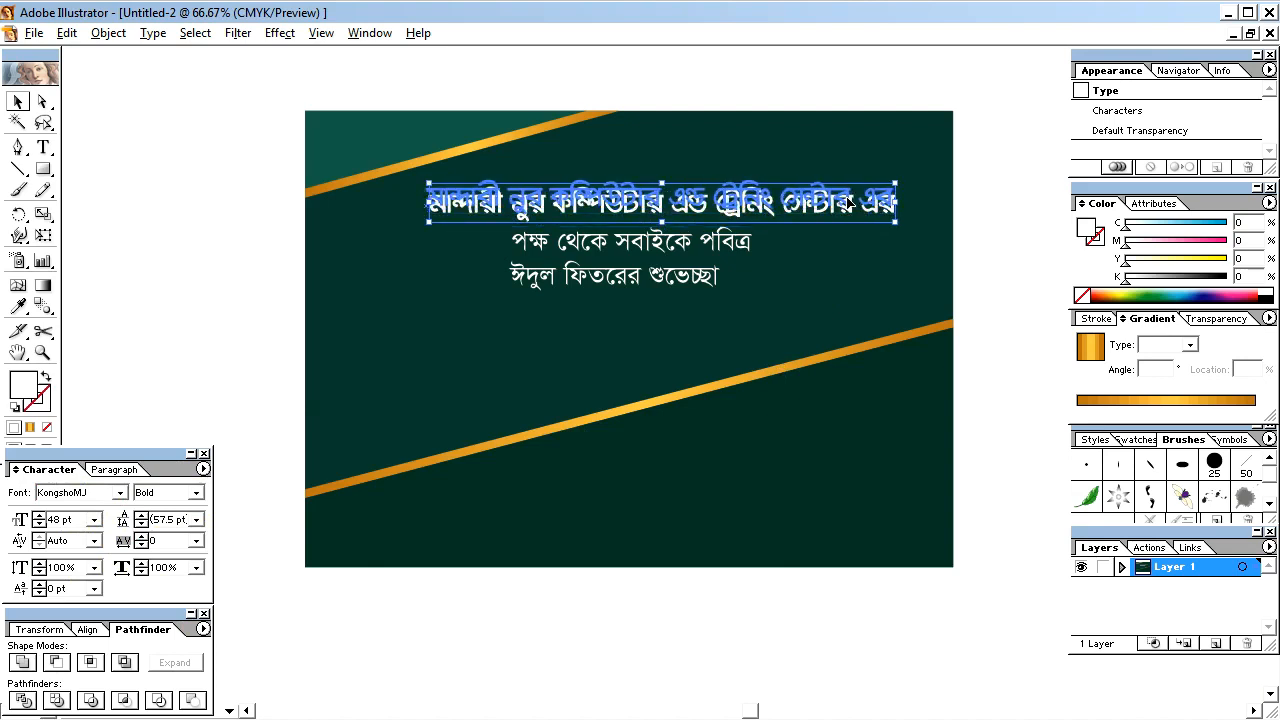
# Centre the second line beneath the first, make it Bold and enlarge it to 47.71 pt
pyautogui.moveTo(719, 243); pyautogui.dragTo(737, 234)
pyautogui.click(198, 493)
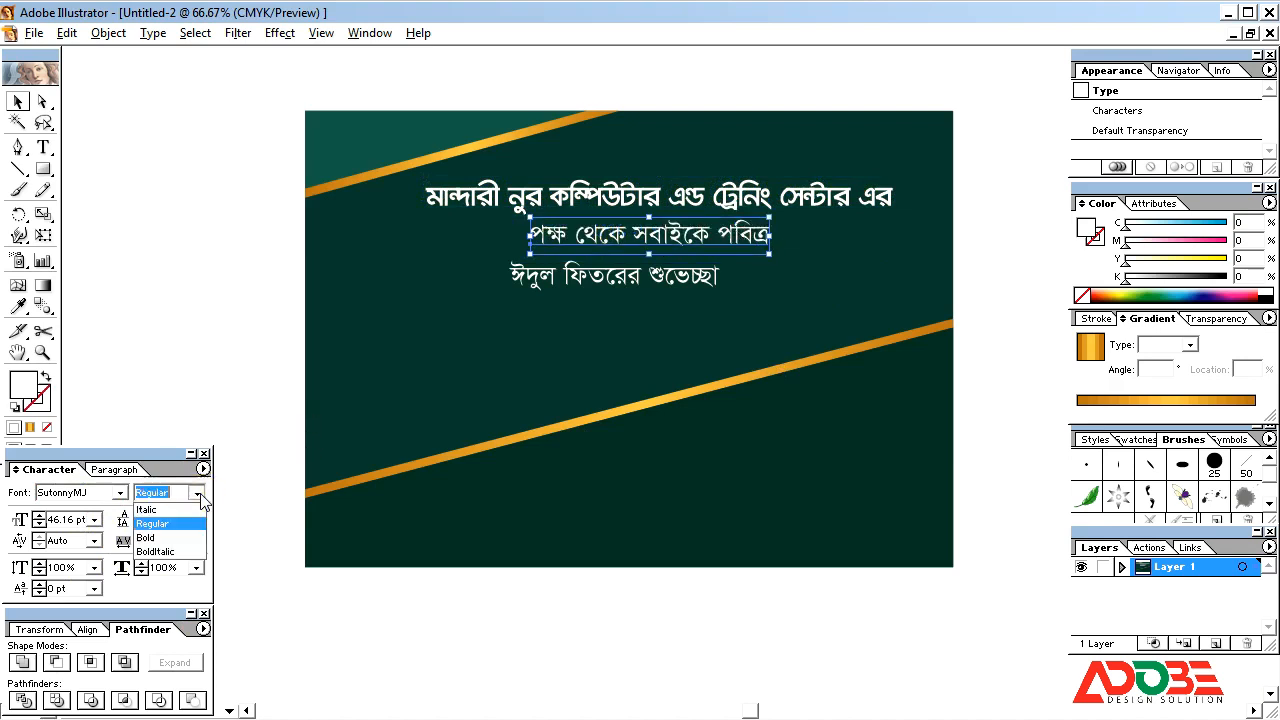
pyautogui.click(156, 539)
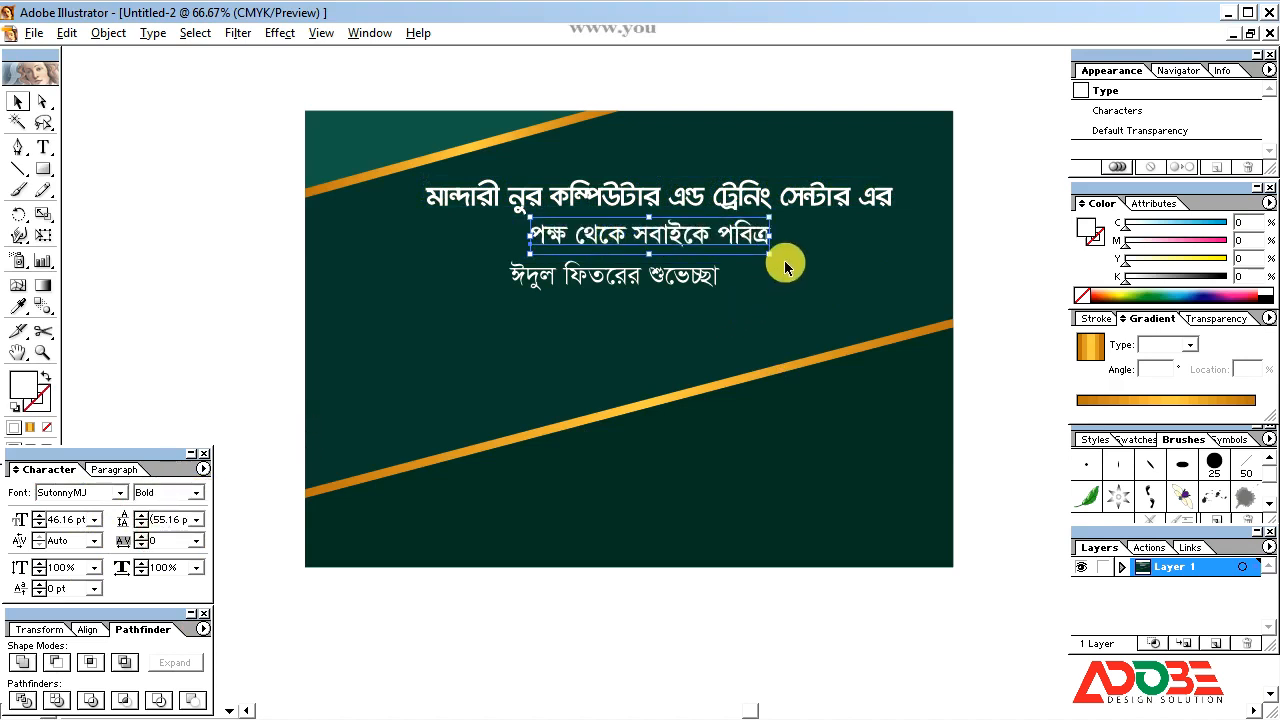
pyautogui.moveTo(771, 258); pyautogui.dragTo(765, 250)
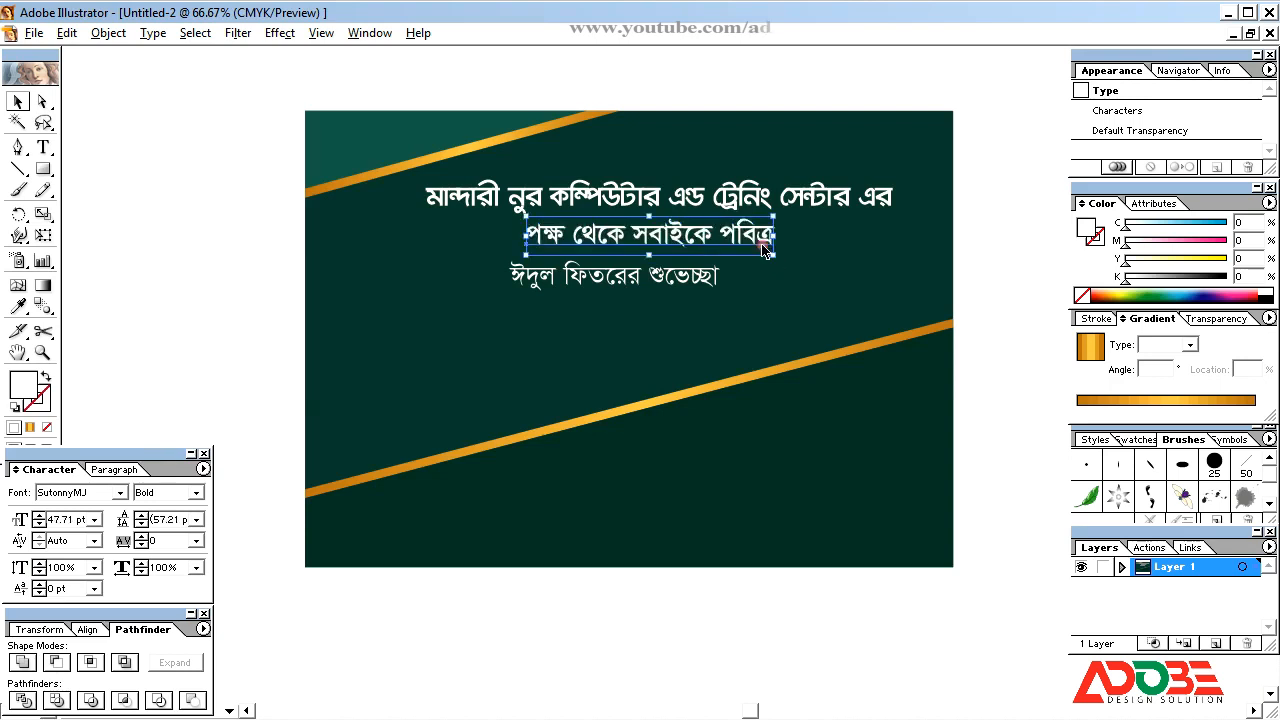
# Set the third line in KongshoMJ Bold, enlarge it to 74.08 pt and fill it with 100% yellow
pyautogui.click(628, 286)
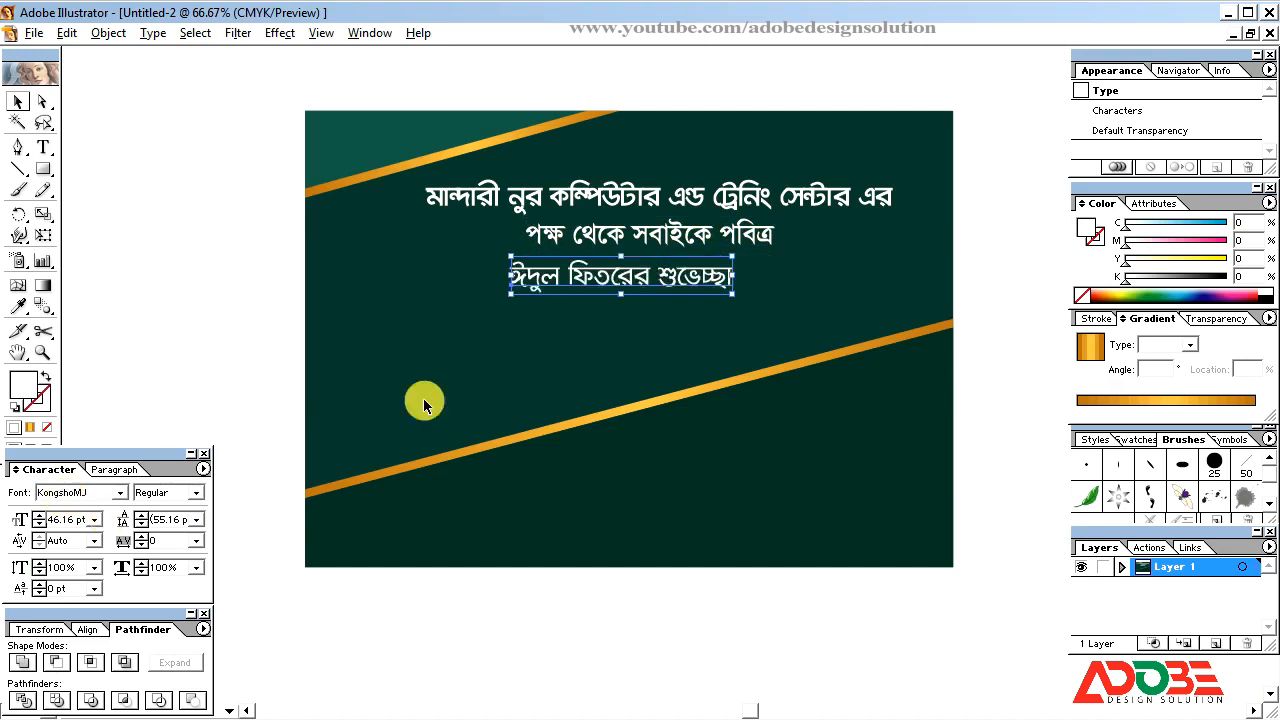
pyautogui.click(196, 492)
pyautogui.click(160, 541)
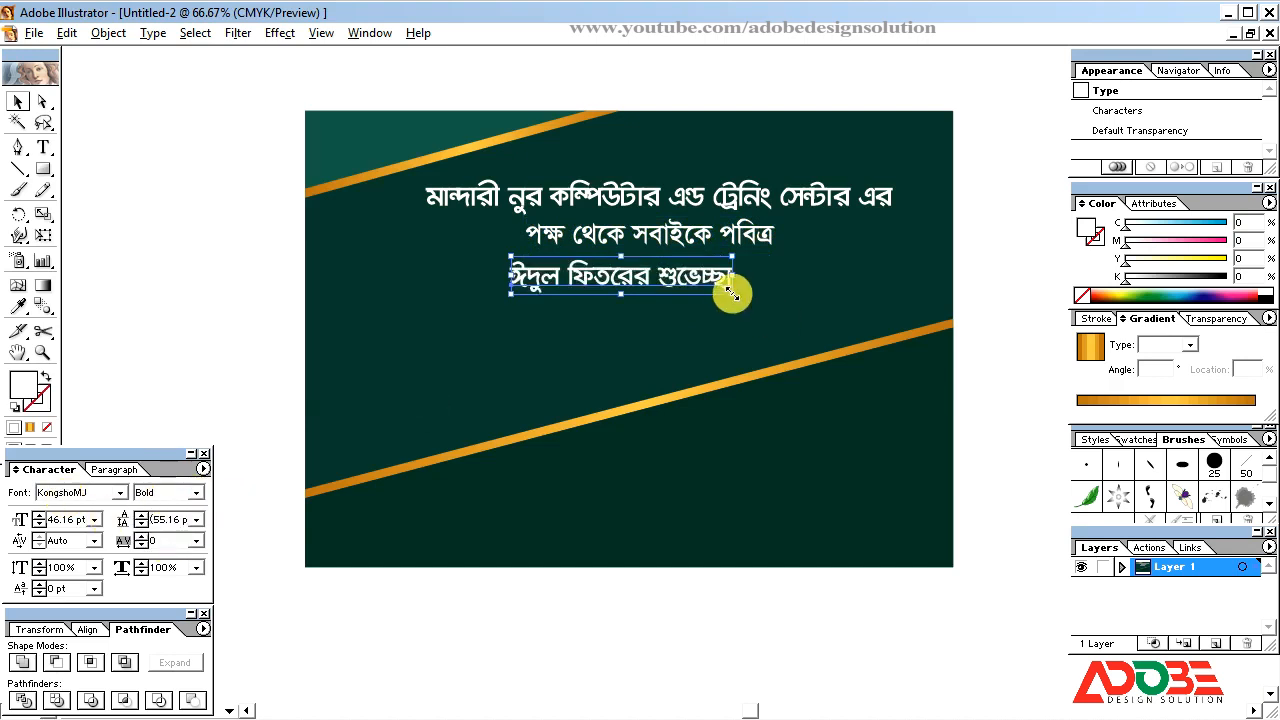
pyautogui.moveTo(733, 293); pyautogui.dragTo(813, 300)
pyautogui.click(1224, 258)
pyautogui.click(991, 228)
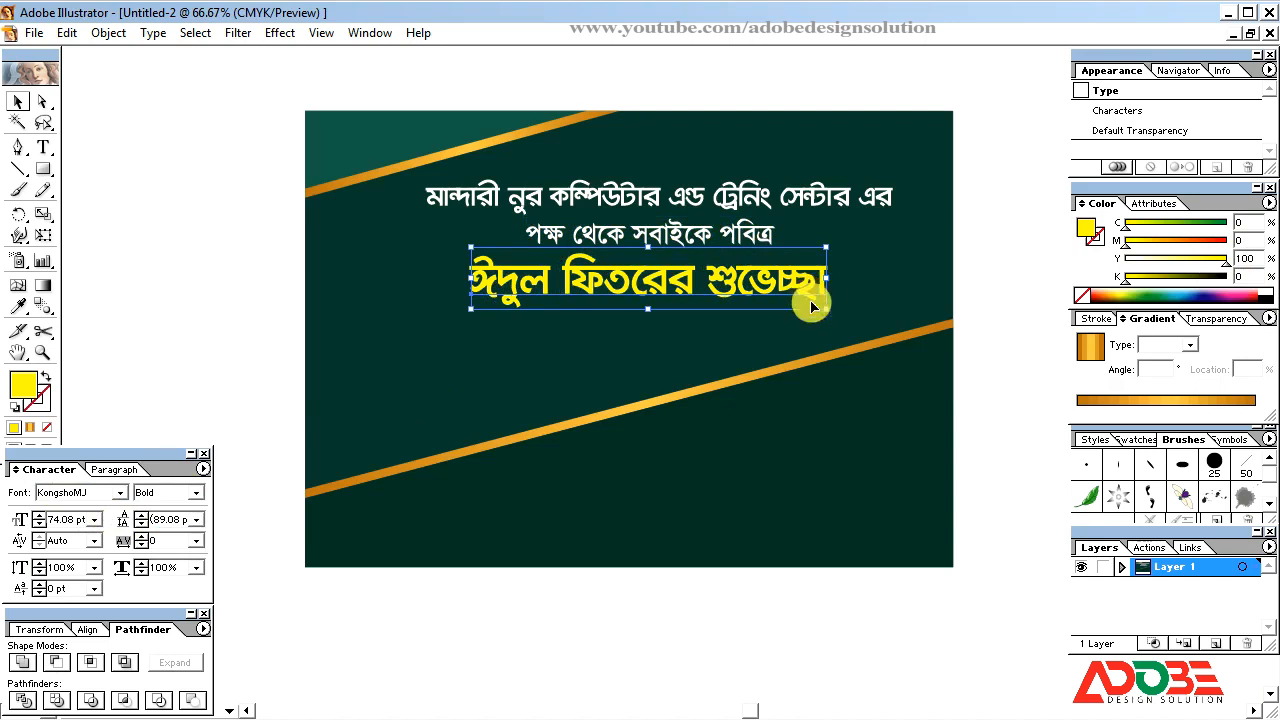
# Nudge the yellow line slightly left and the second line slightly down to even out the text block
pyautogui.press('Left')
pyautogui.press('Left')
pyautogui.press('Left')
pyautogui.press('Left')
pyautogui.press('Left')
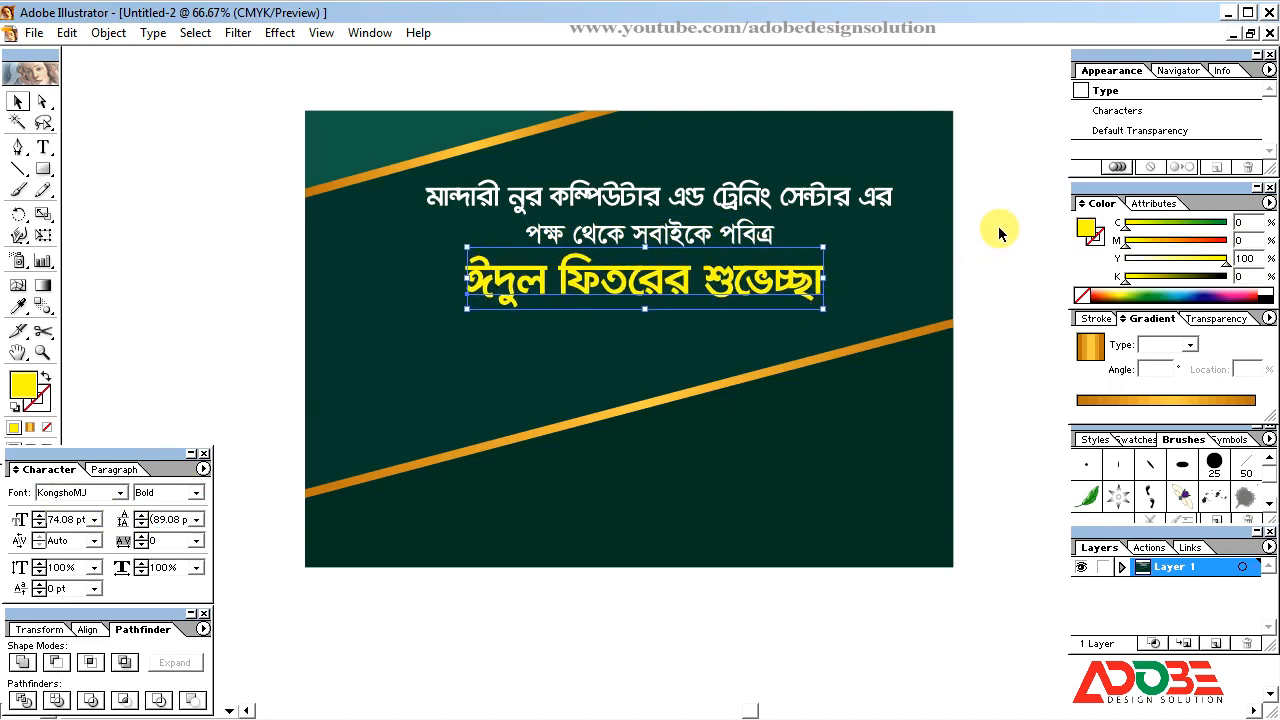
pyautogui.click(651, 240)
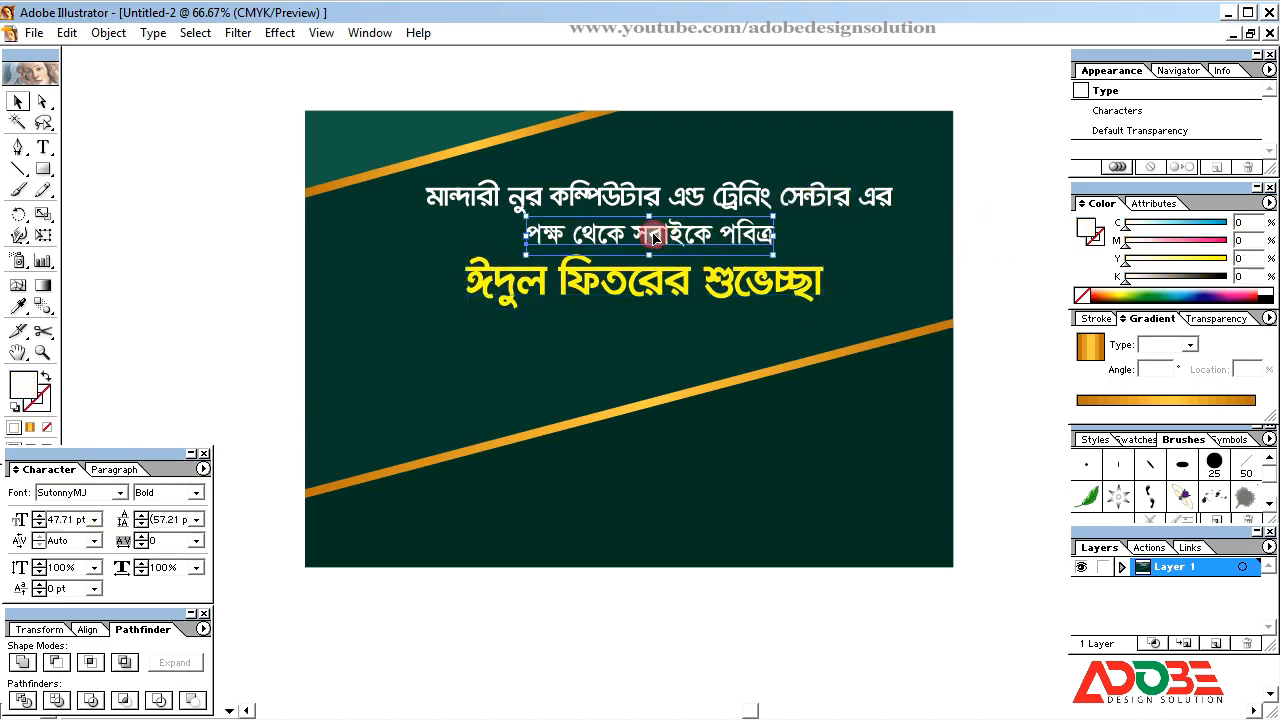
pyautogui.click(698, 200)
pyautogui.click(997, 221)
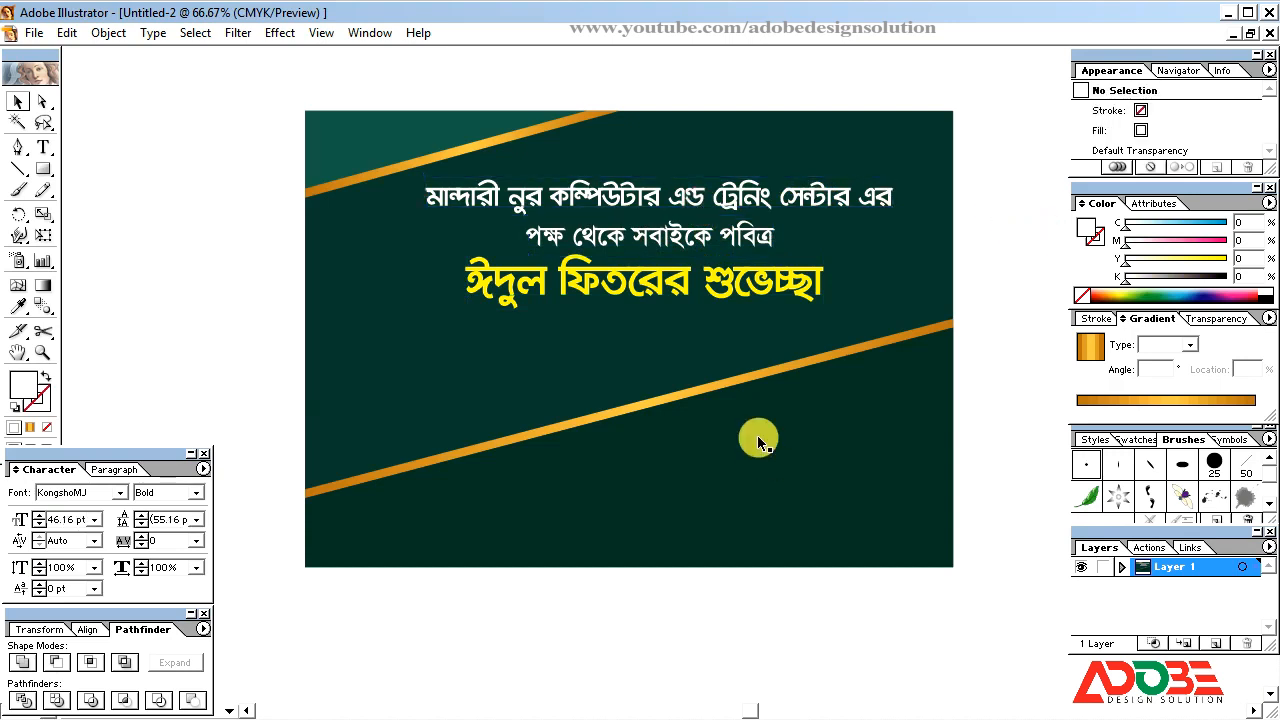
# Cut the Eid Mubarak emblem and the Bismillah calligraphy from the other open document and paste them into the banner
pyautogui.hotkey('ctrl', 'Tab')
pyautogui.click(500, 434)
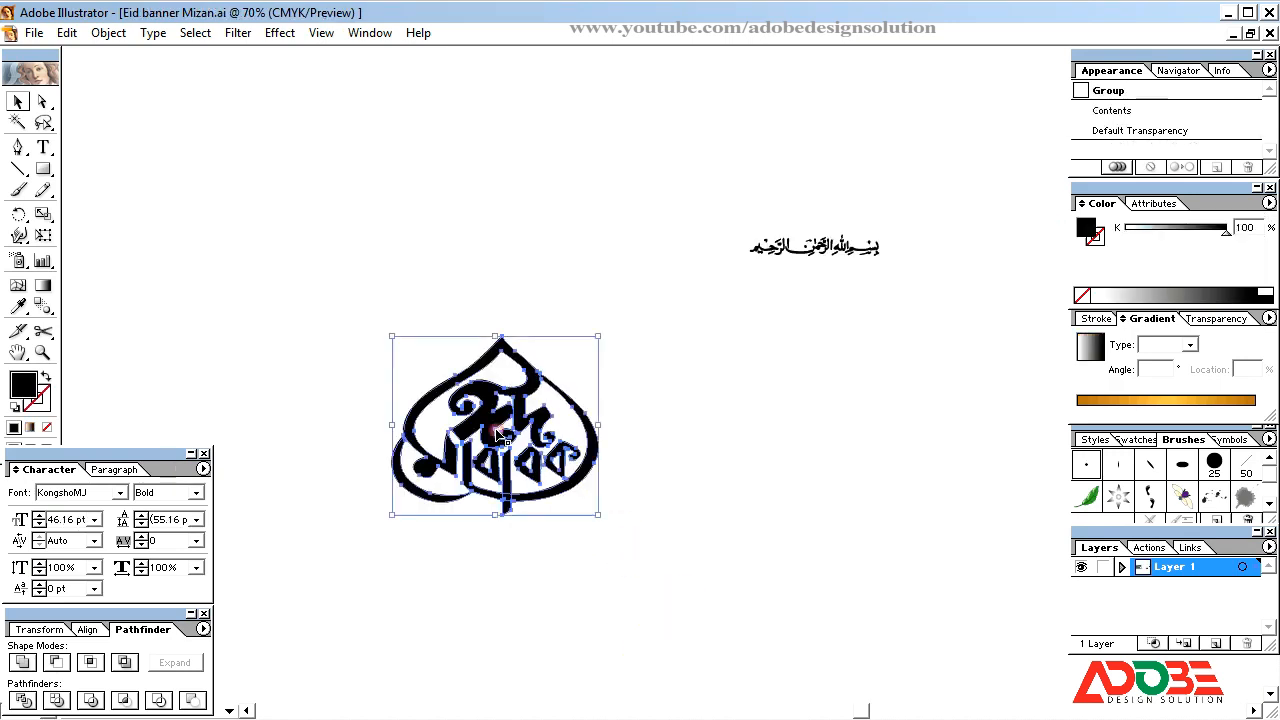
pyautogui.keyDown('shift'); pyautogui.click(790, 248); pyautogui.keyUp('shift')
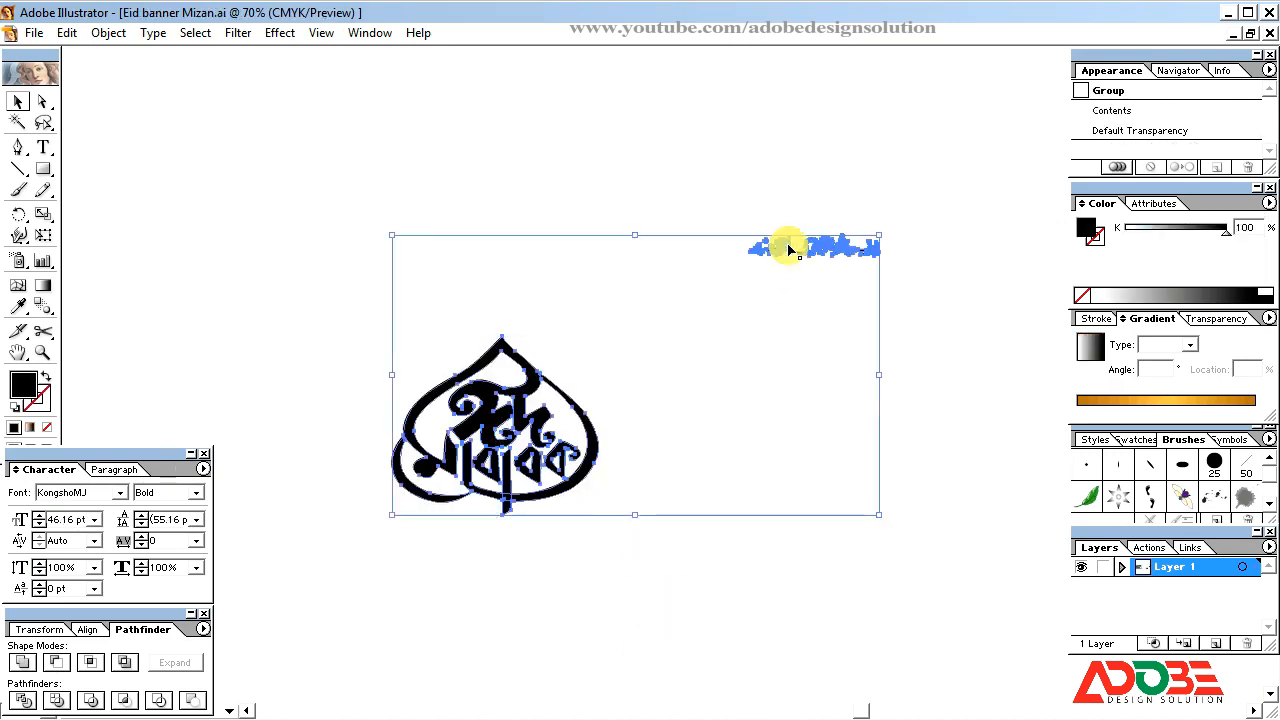
pyautogui.hotkey('ctrl', 'x')
pyautogui.hotkey('ctrl', 'Tab')
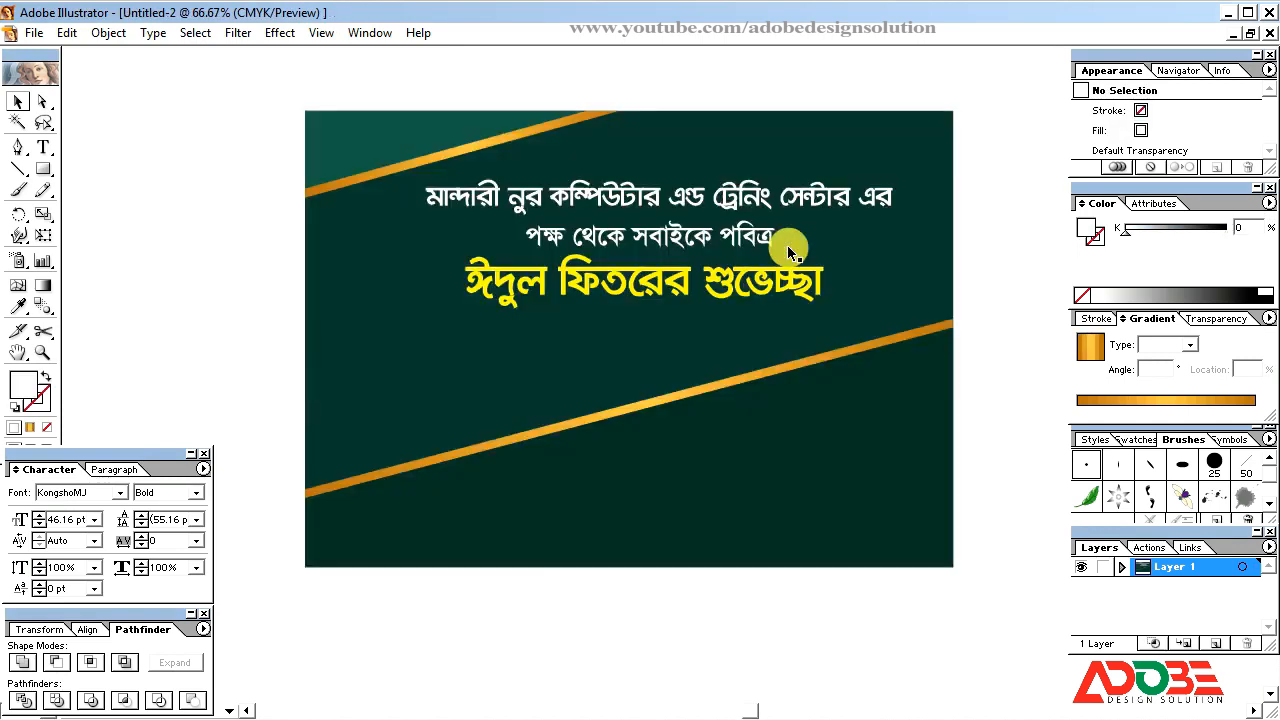
pyautogui.hotkey('ctrl', 'v')
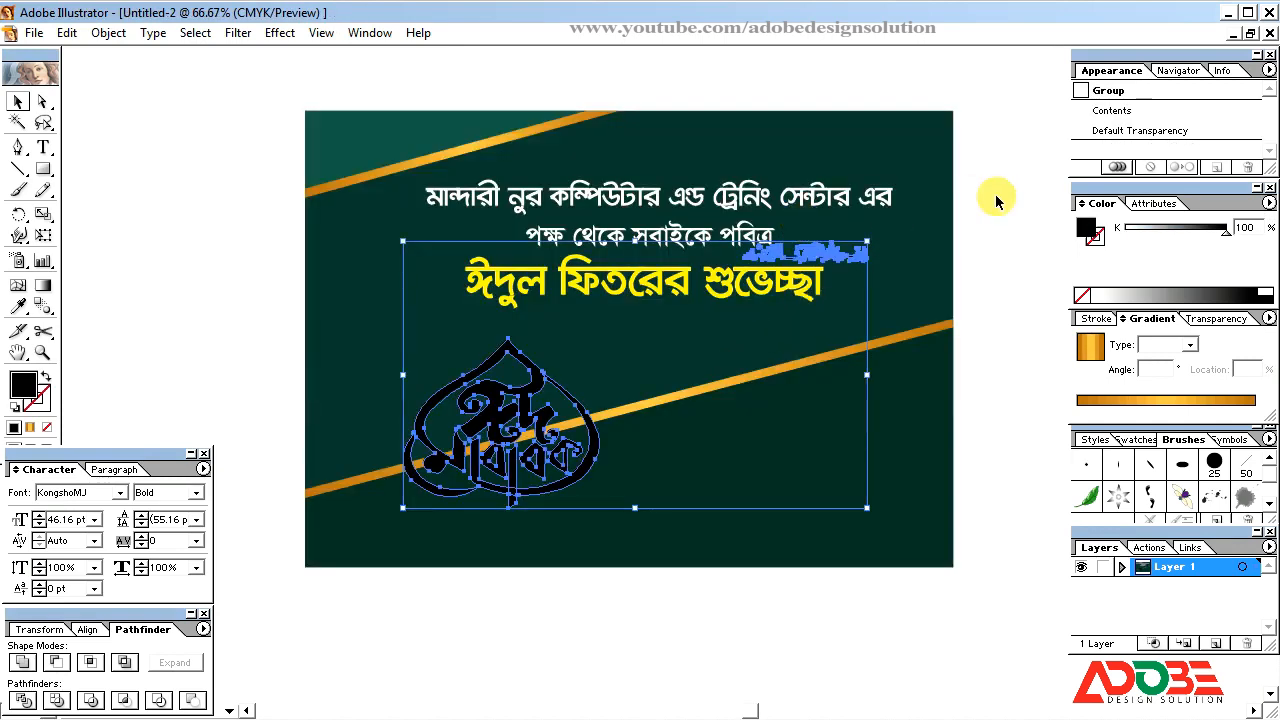
# Place the Bismillah calligraphy at the banner's top centre above the text and fill it with white
pyautogui.click(995, 200)
pyautogui.moveTo(835, 252); pyautogui.dragTo(688, 138)
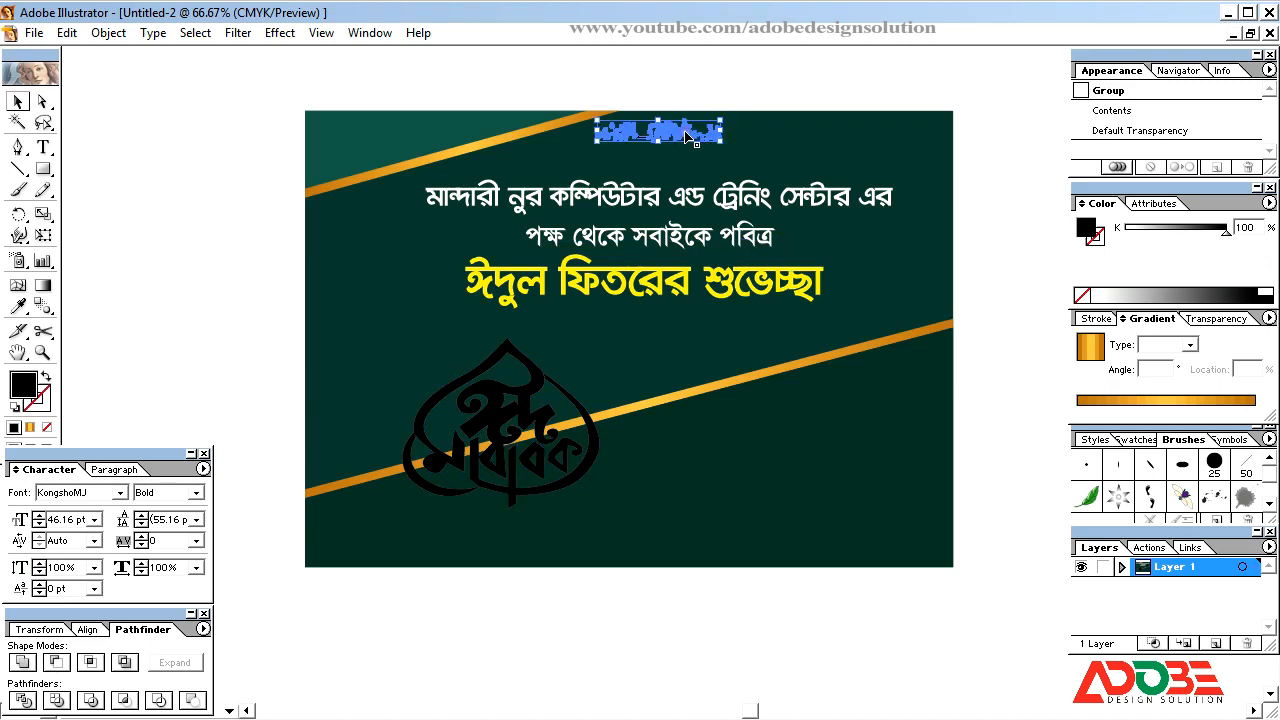
pyautogui.moveTo(1228, 231); pyautogui.dragTo(1124, 231)
pyautogui.click(1005, 183)
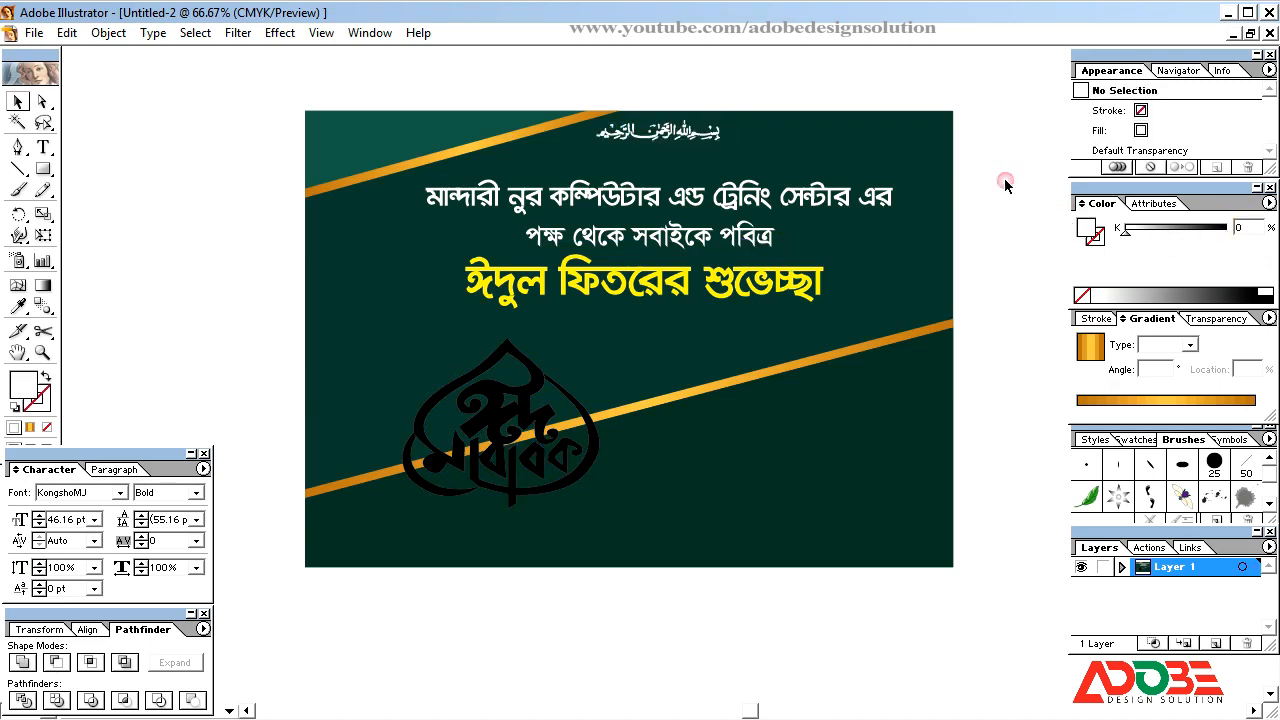
pyautogui.click(684, 139)
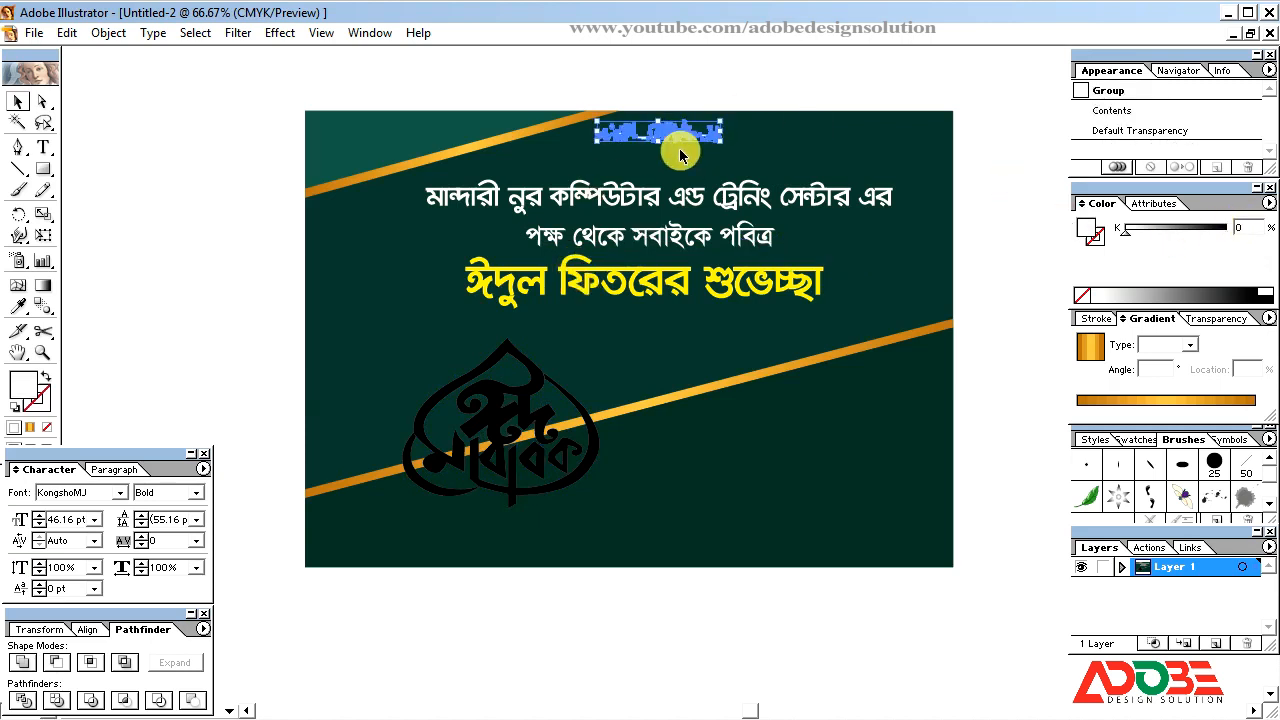
# Move the Eid Mubarak emblem to the banner's left side, between the two gold strips
pyautogui.click(540, 375)
pyautogui.moveTo(537, 386); pyautogui.dragTo(462, 322)
pyautogui.click(525, 397)
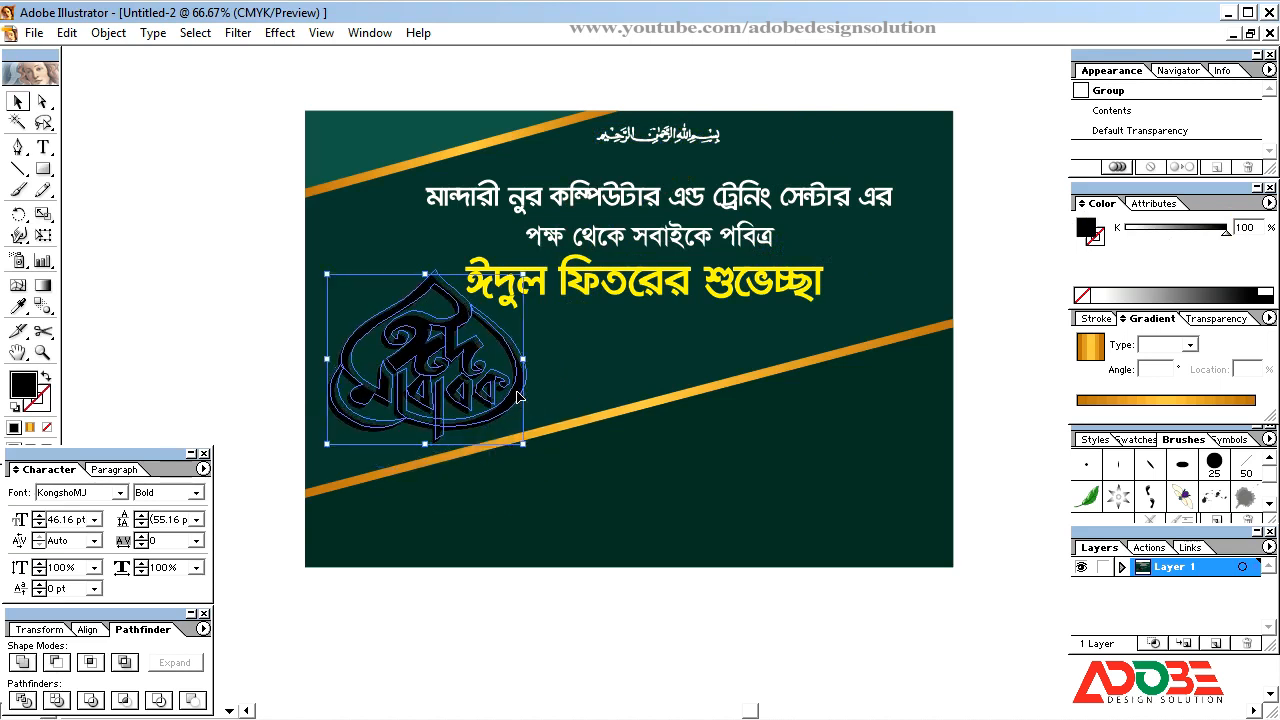
# Scale the yellow line down slightly and shift all three Bengali lines a little to the right
pyautogui.click(748, 277)
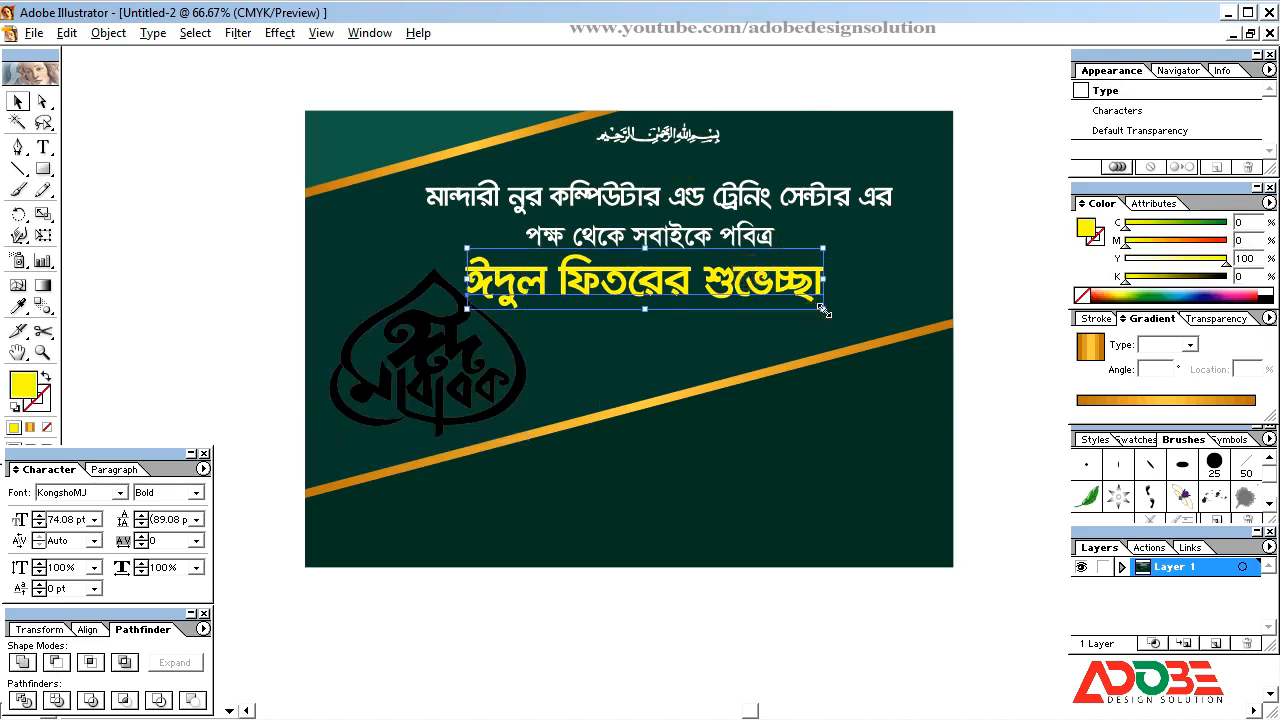
pyautogui.moveTo(824, 312); pyautogui.dragTo(814, 307)
pyautogui.keyDown('shift'); pyautogui.click(723, 240); pyautogui.keyUp('shift')
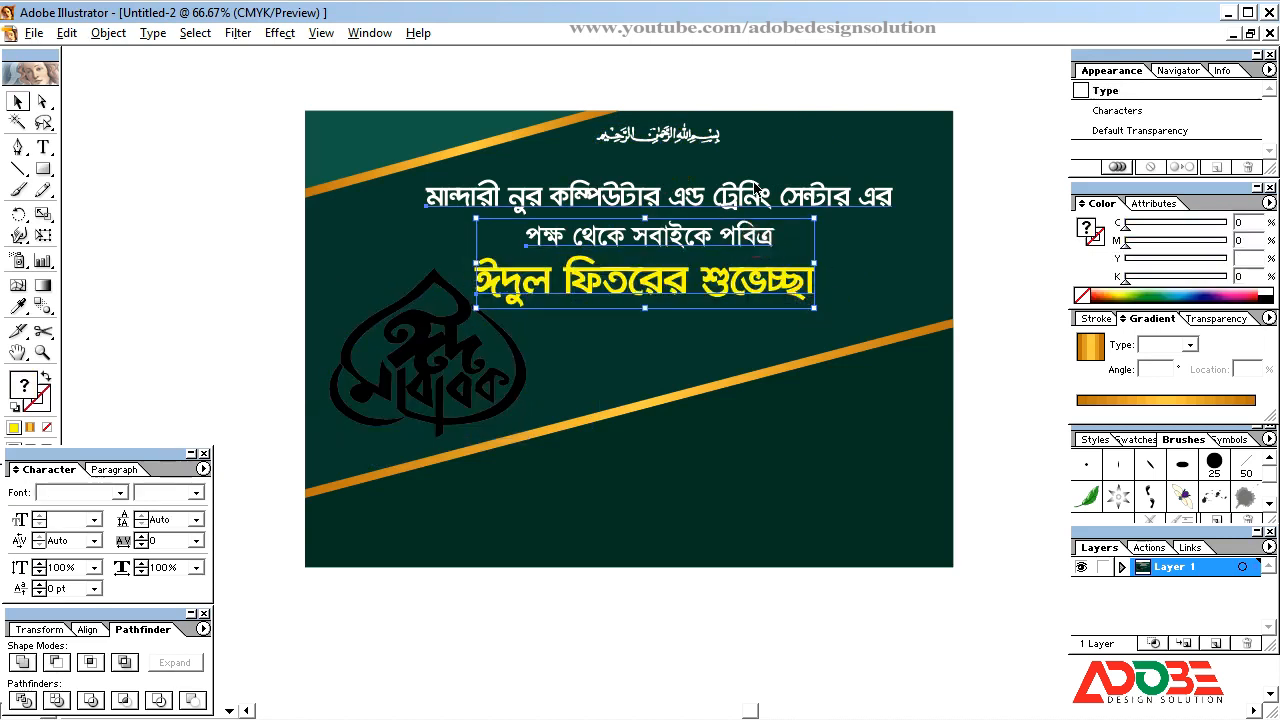
pyautogui.keyDown('shift'); pyautogui.click(754, 188); pyautogui.keyUp('shift')
pyautogui.moveTo(748, 191); pyautogui.dragTo(753, 191)
pyautogui.click(555, 326)
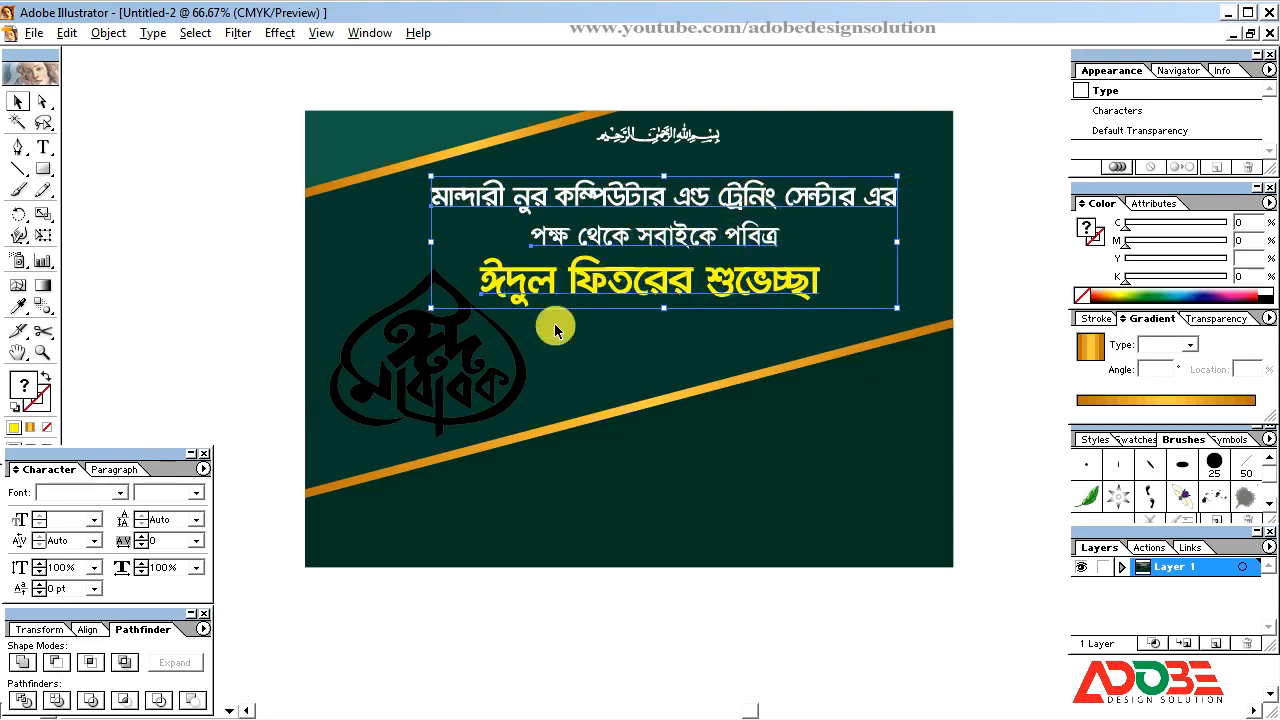
# Fill the Eid Mubarak emblem with the linear gold gradient and deselect it
pyautogui.click(446, 329)
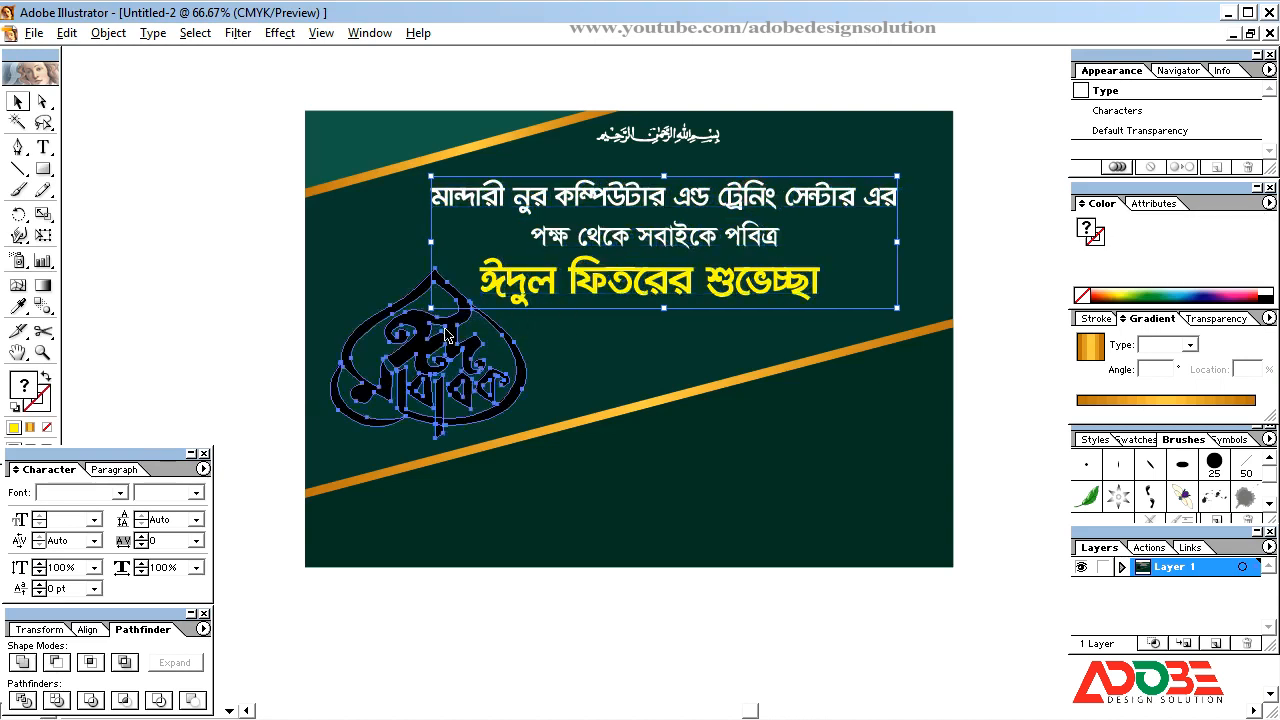
pyautogui.click(30, 428)
pyautogui.click(152, 351)
pyautogui.click(422, 368)
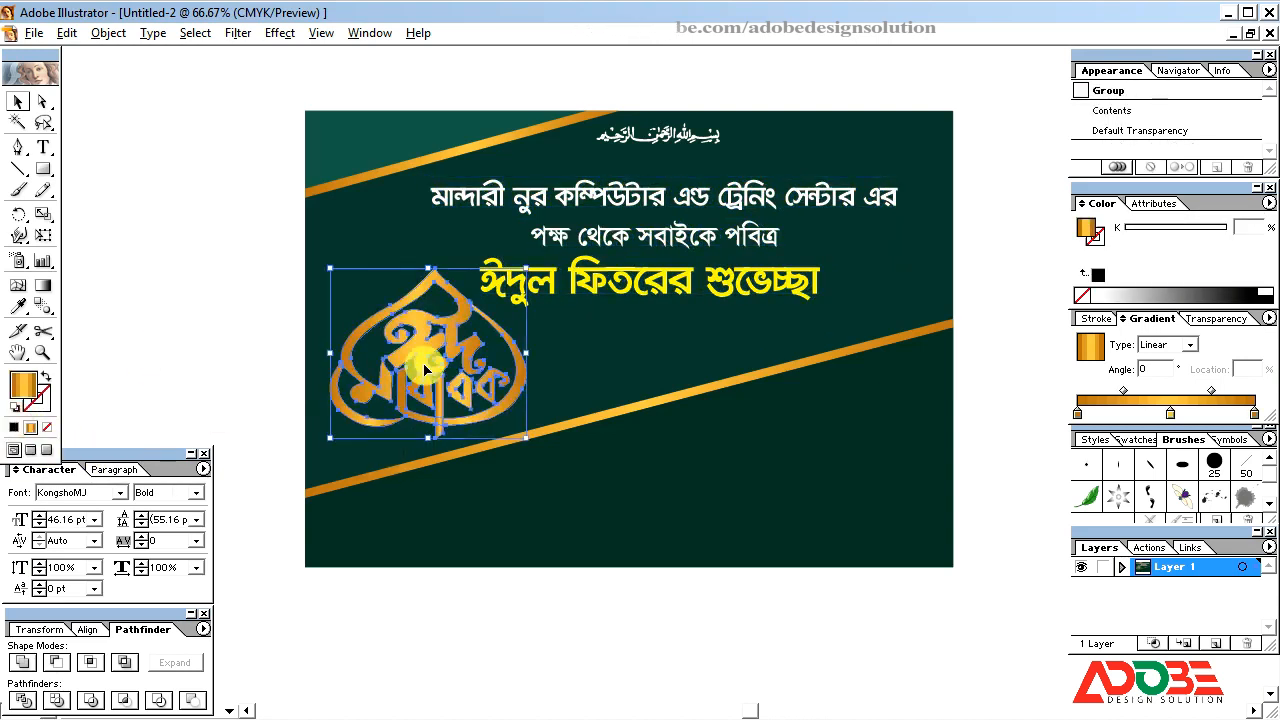
pyautogui.hotkey('ctrl', 'shift', 'a')
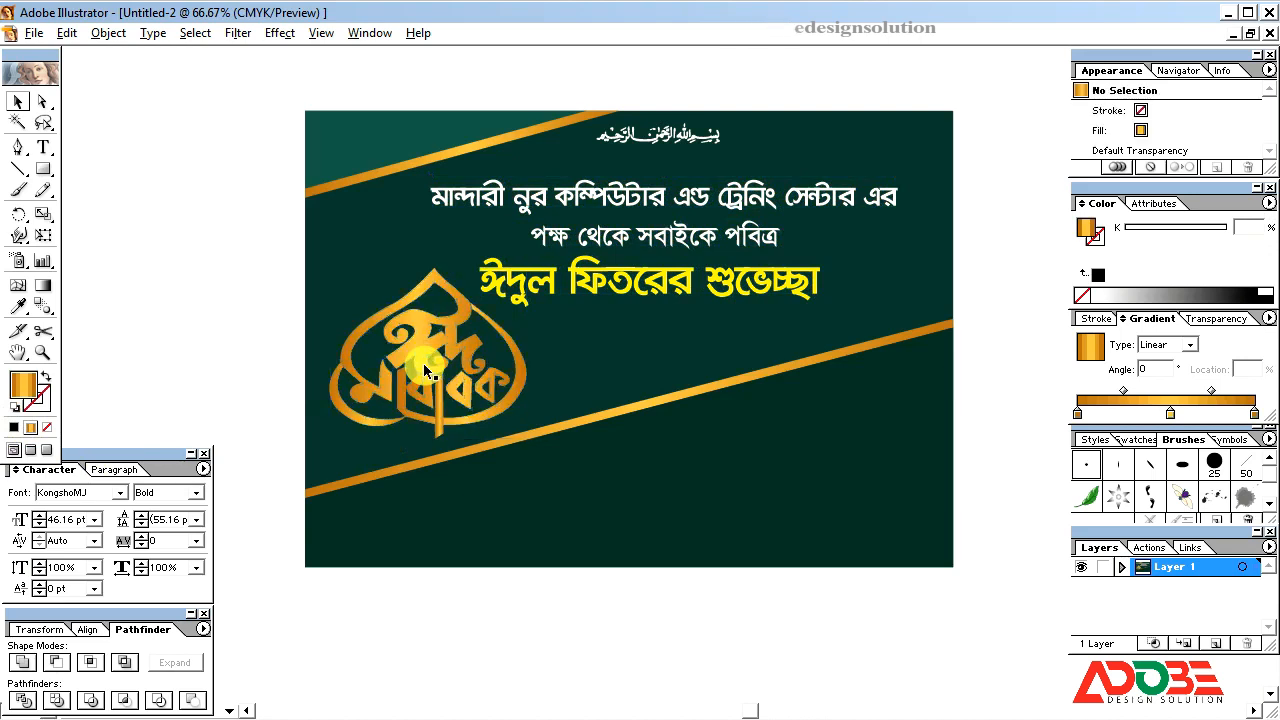
# Give a copy of the Eid Mubarak emblem directly behind the gold one a black fill and a 4 pt black stroke
pyautogui.click(420, 357)
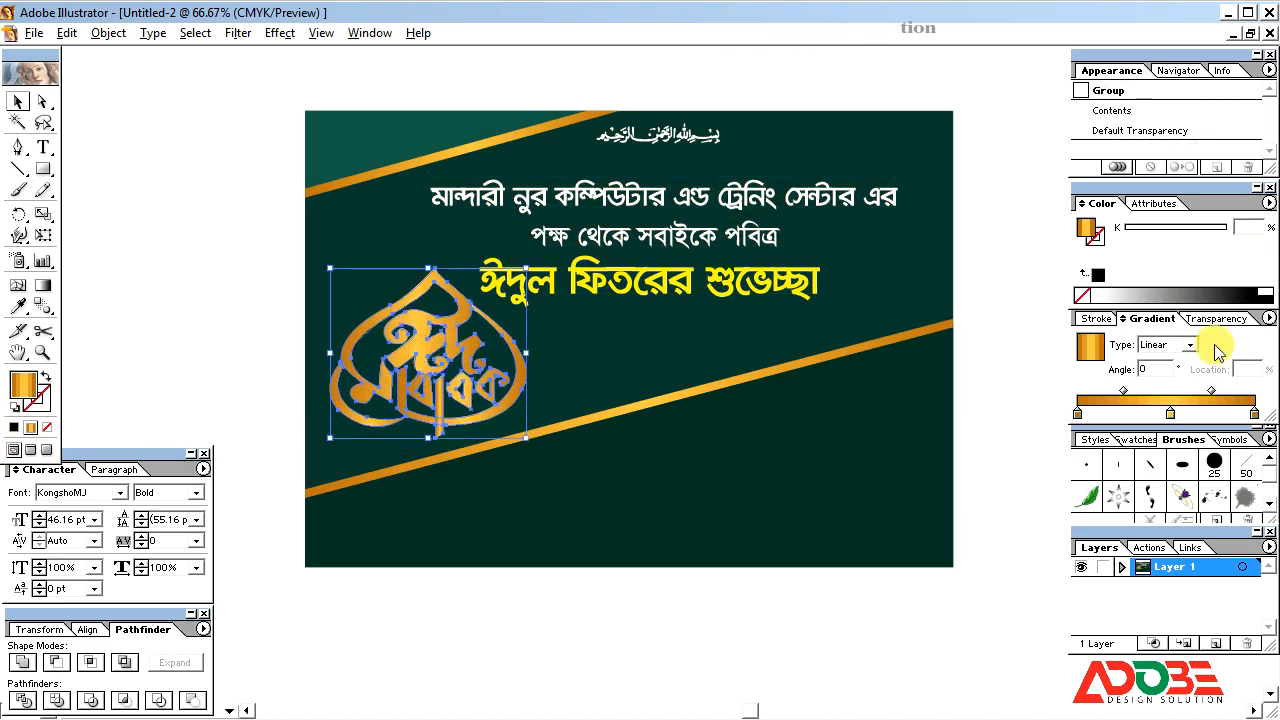
pyautogui.click(1265, 292)
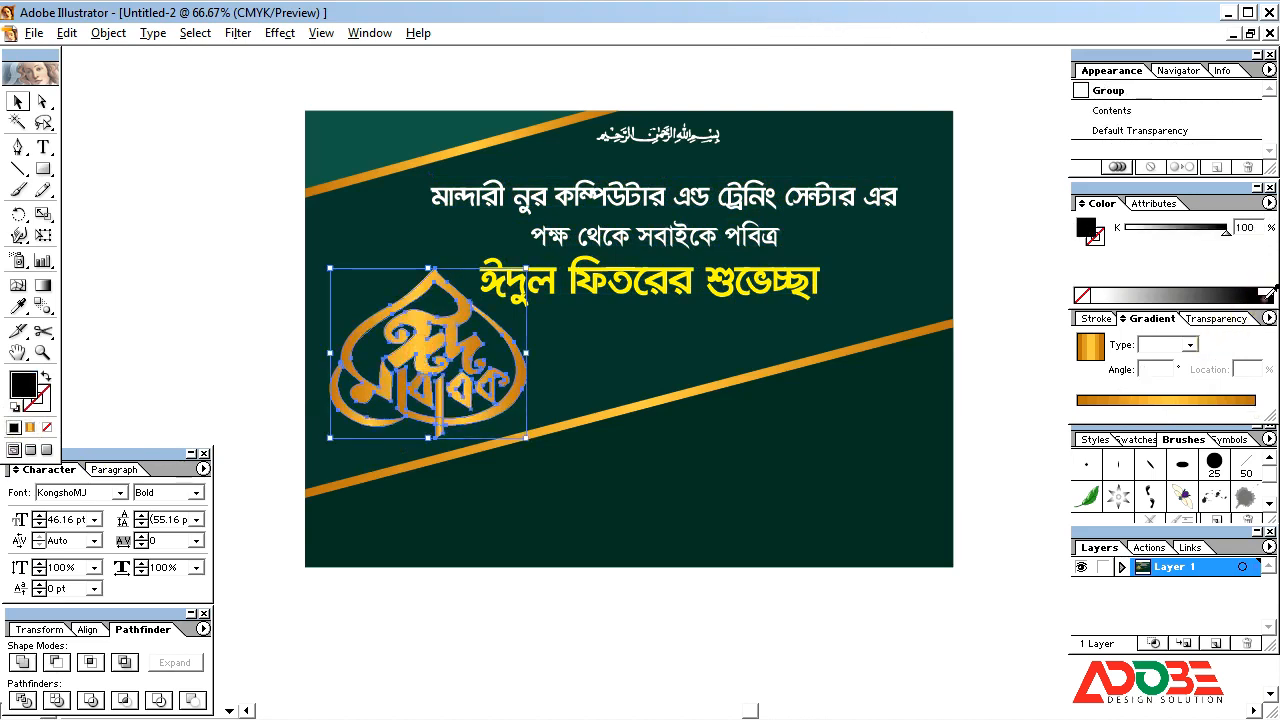
pyautogui.click(1104, 318)
pyautogui.click(1183, 342)
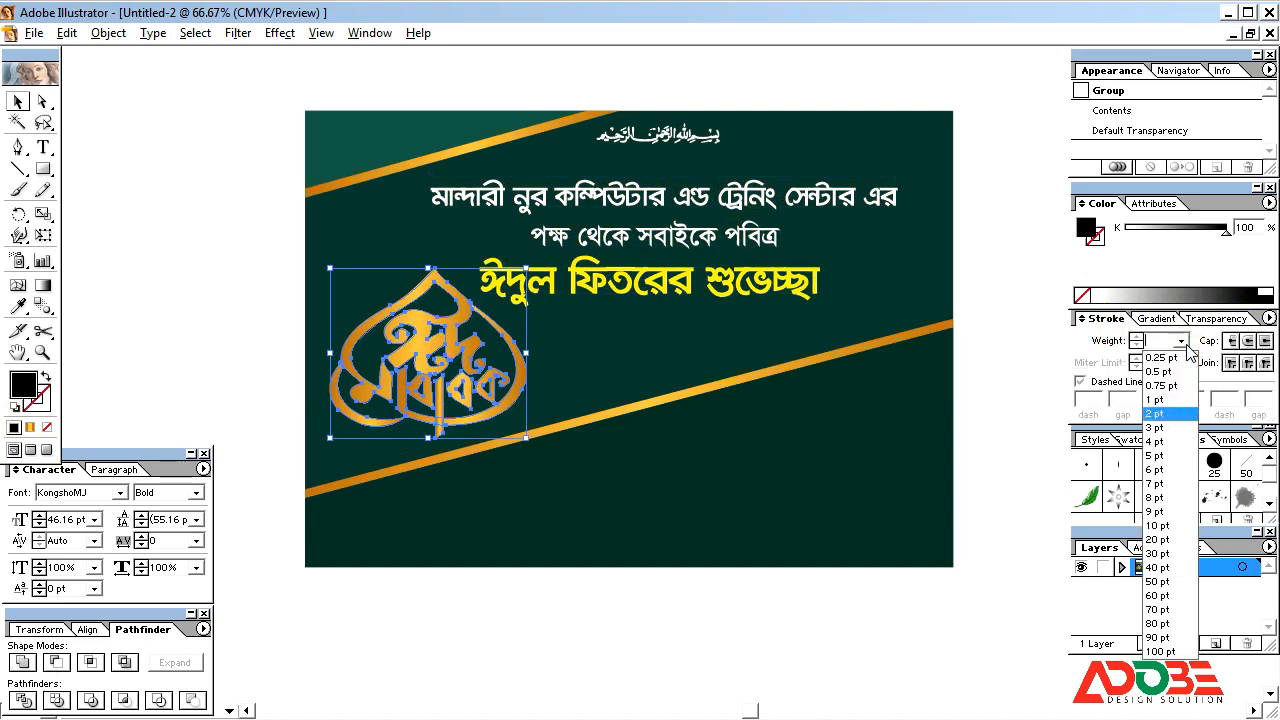
pyautogui.click(1157, 441)
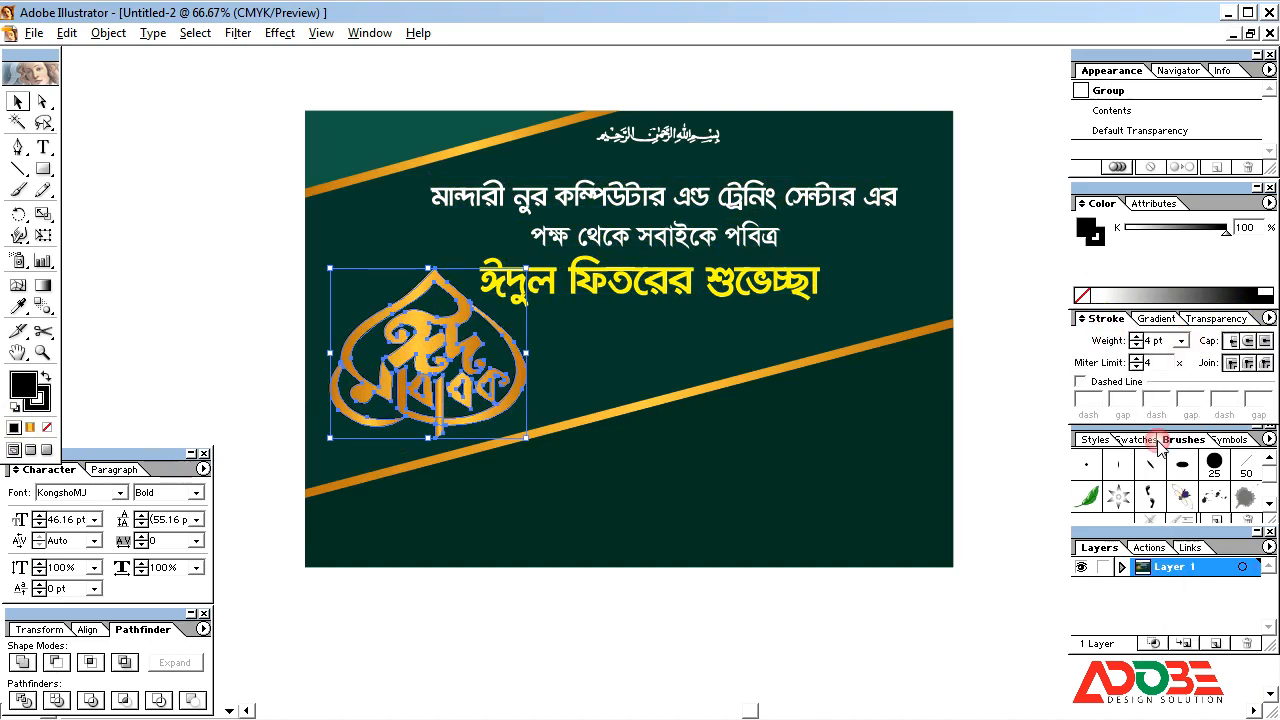
pyautogui.click(1025, 430)
# Apply a black Multiply drop shadow to the black emblem copy with 75% opacity, 0.1 in offsets and 0.07 in blur
pyautogui.click(399, 361)
pyautogui.click(276, 33)
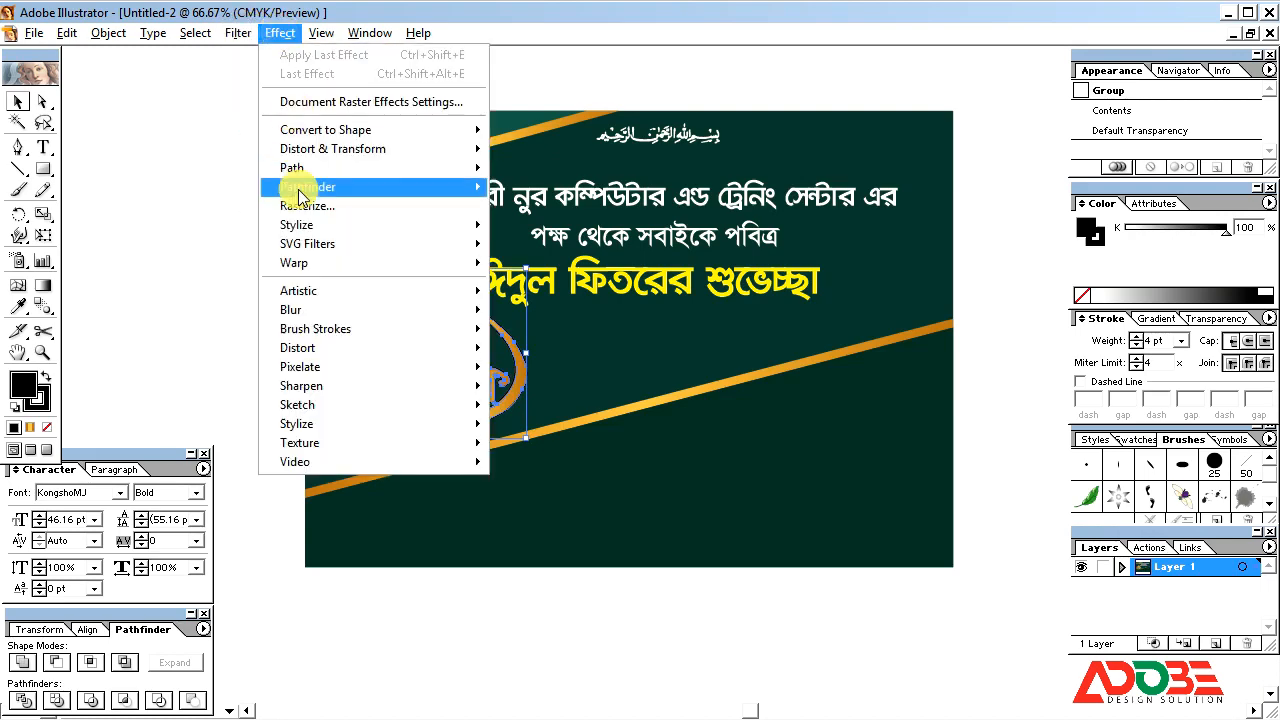
pyautogui.moveTo(300, 224)
pyautogui.click(530, 246)
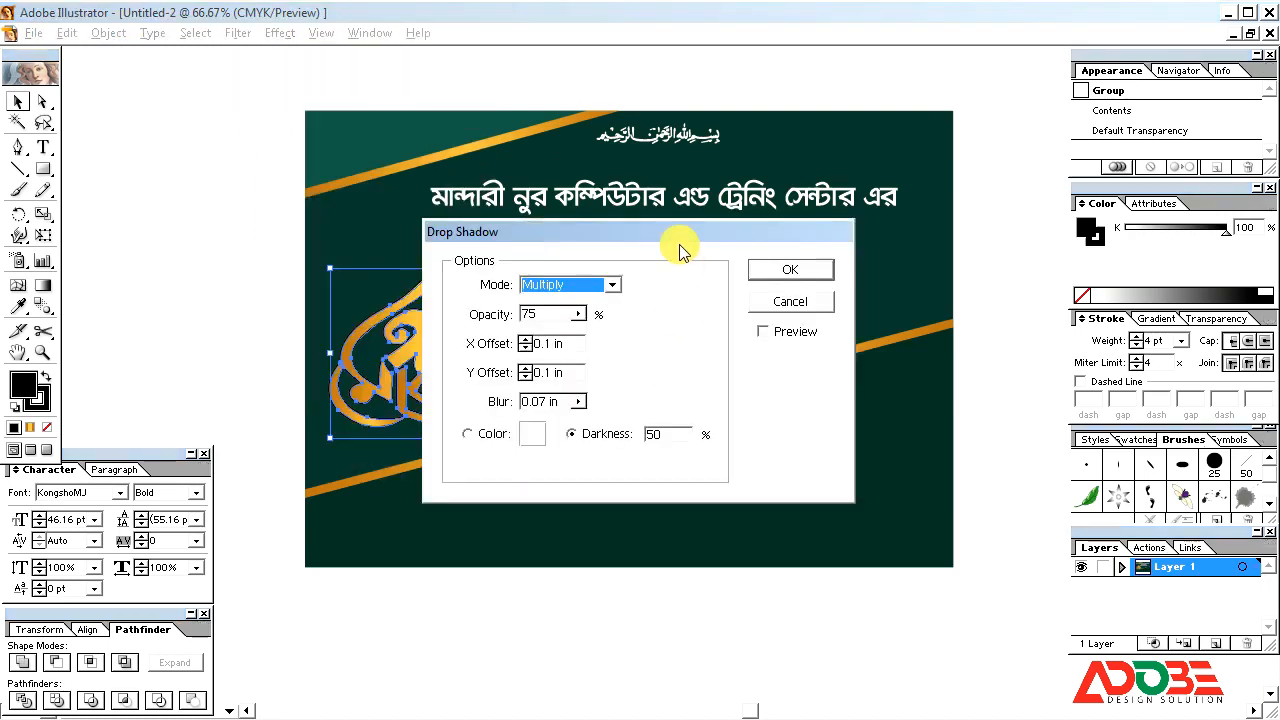
pyautogui.moveTo(679, 245); pyautogui.dragTo(907, 167)
pyautogui.click(990, 254)
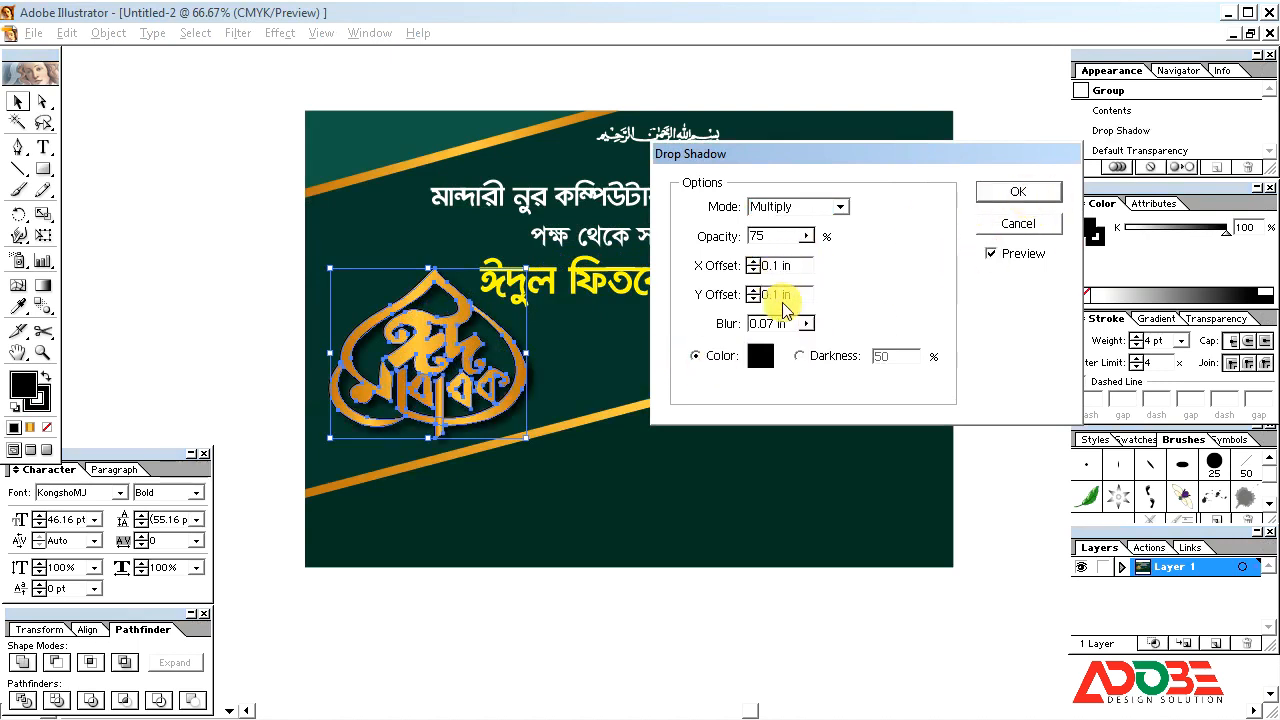
pyautogui.click(1030, 194)
pyautogui.click(1015, 179)
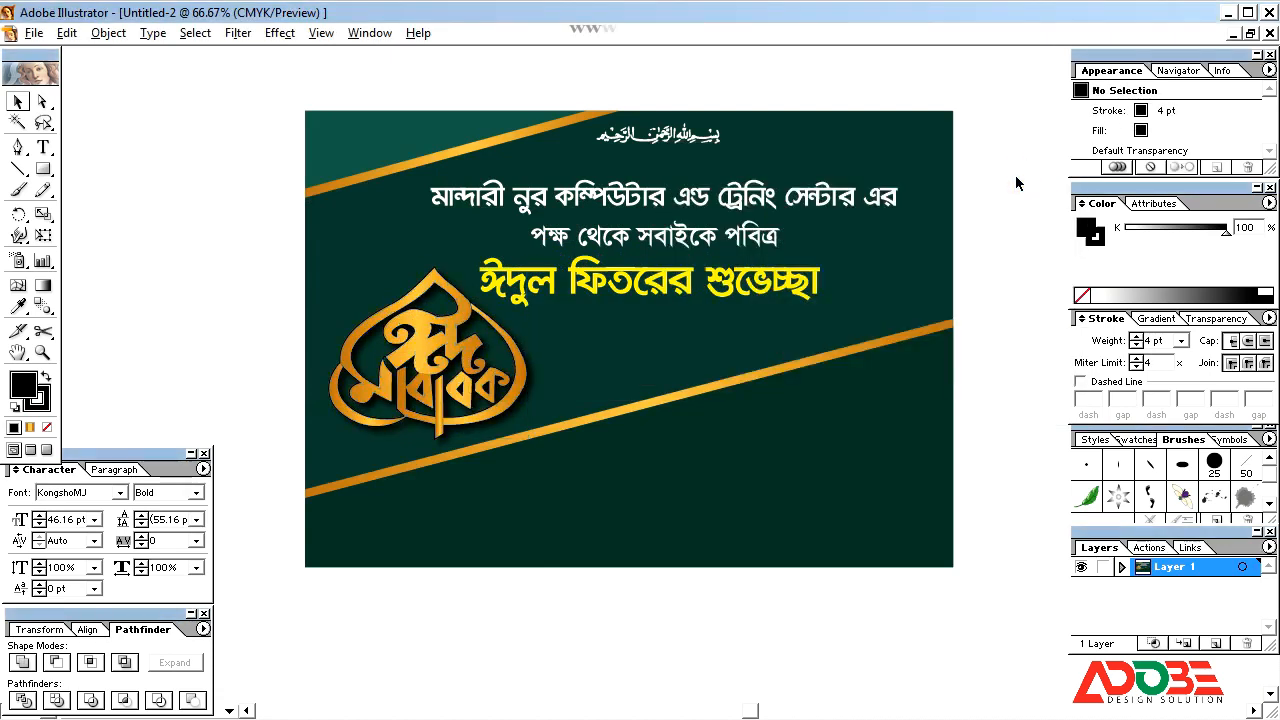
# Group the gold Eid Mubarak emblem with its black shadowed copy, locking each to reach the one behind, and deselect
pyautogui.click(446, 322)
pyautogui.click(251, 308)
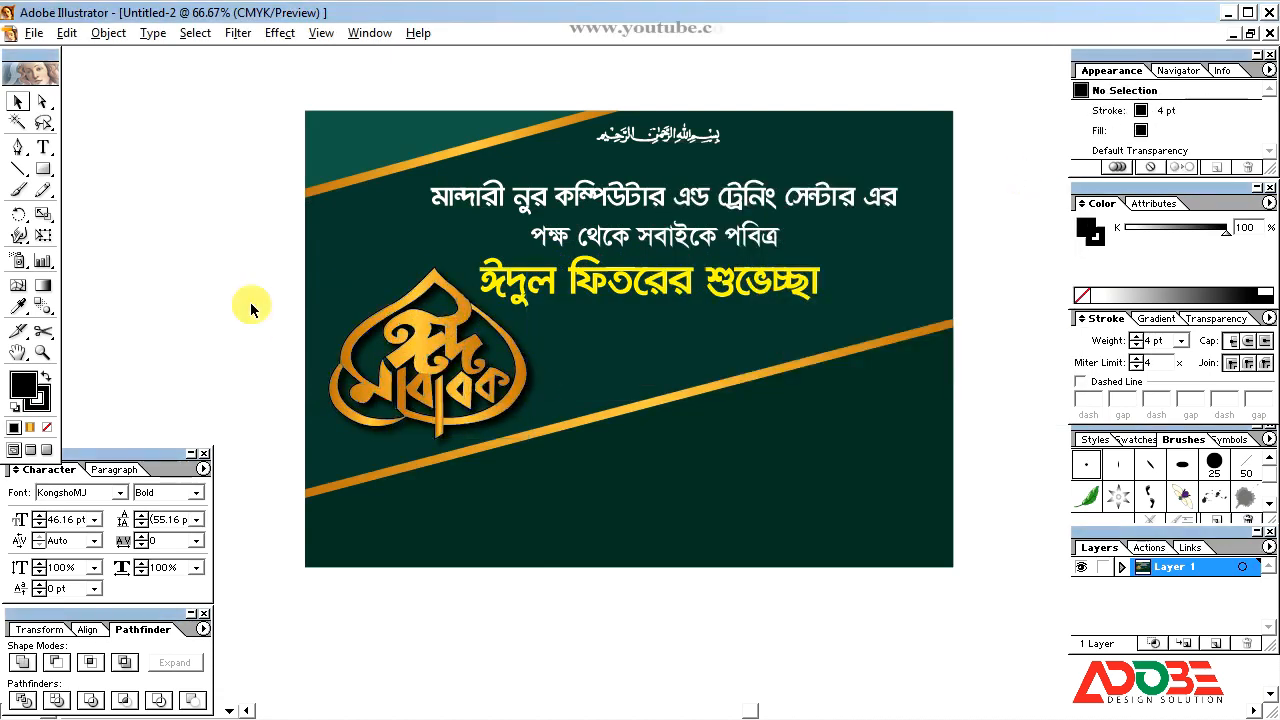
pyautogui.hotkey('ctrl', 'a')
pyautogui.click(432, 357)
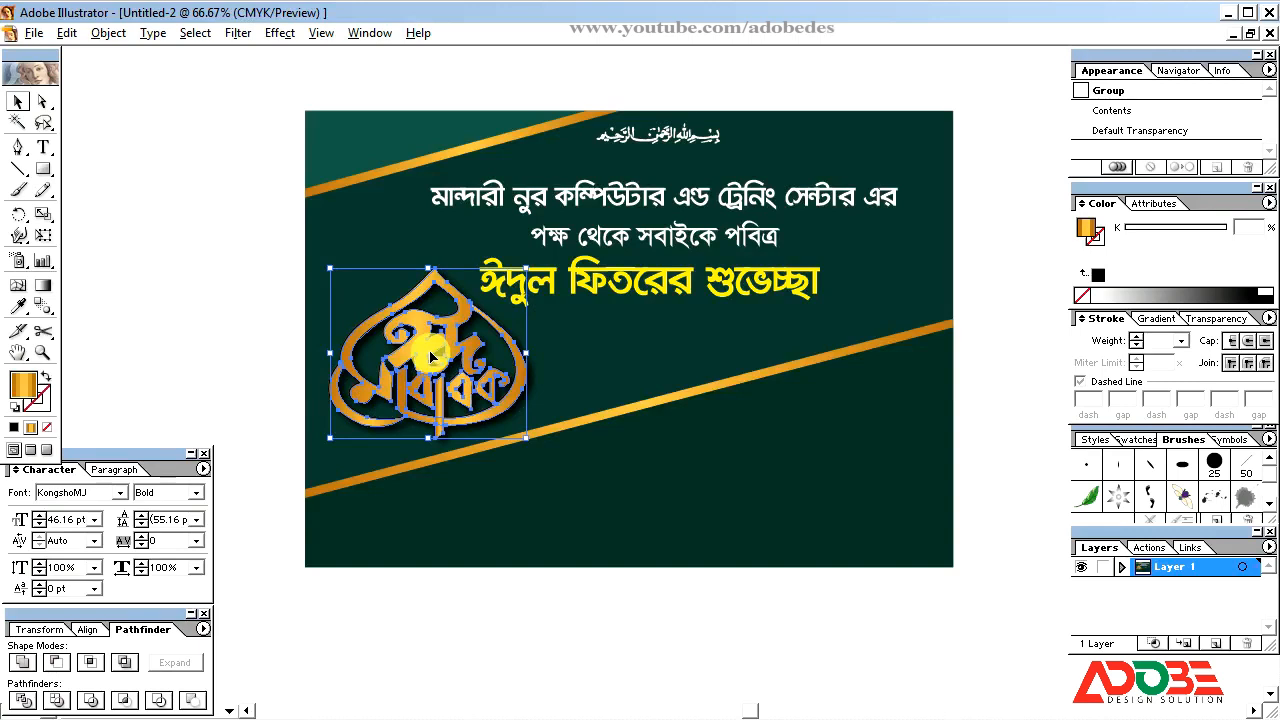
pyautogui.hotkey('ctrl', '2')
pyautogui.click(432, 357)
pyautogui.hotkey('ctrl', '2')
pyautogui.hotkey('ctrl', 'alt', '2')
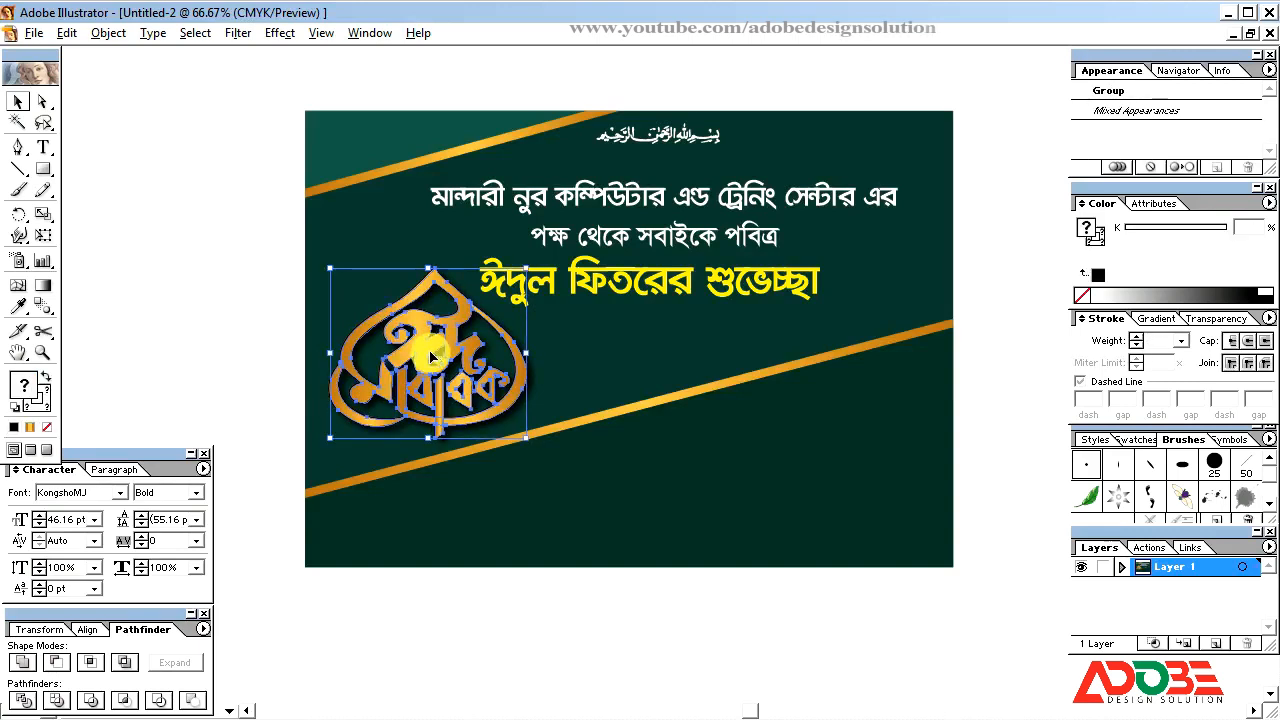
pyautogui.hotkey('ctrl', 'g')
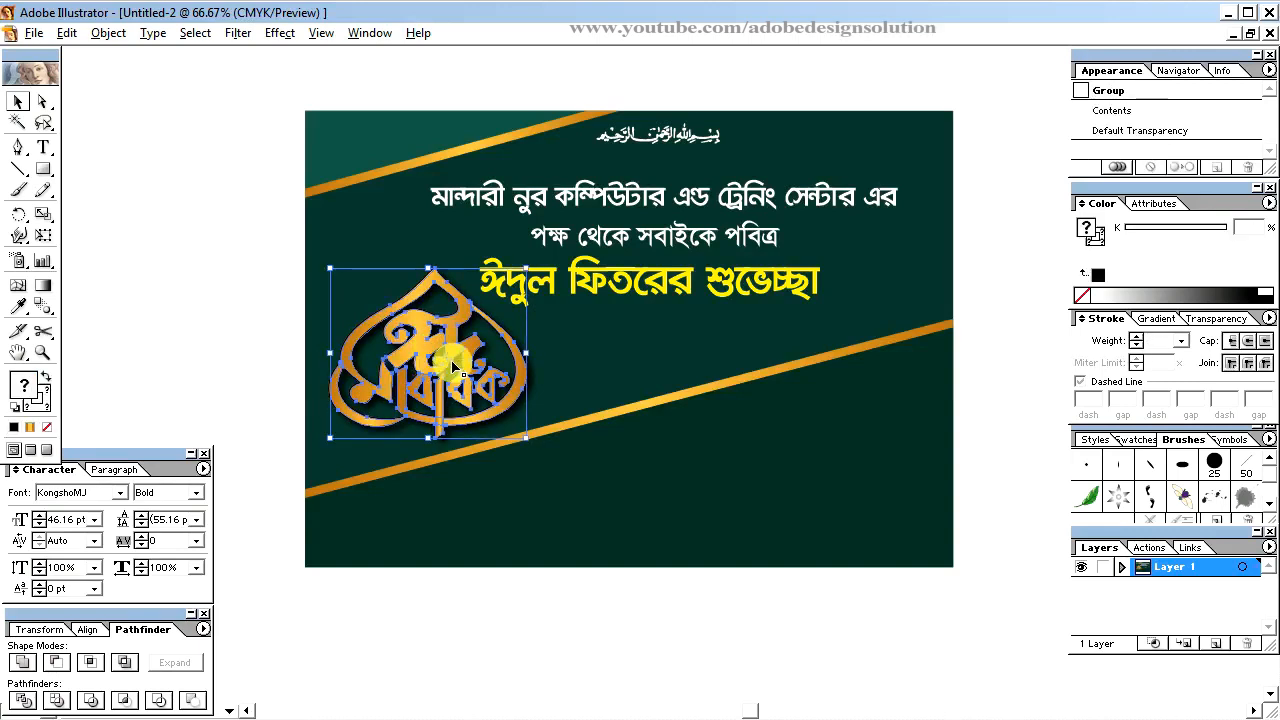
pyautogui.click(240, 313)
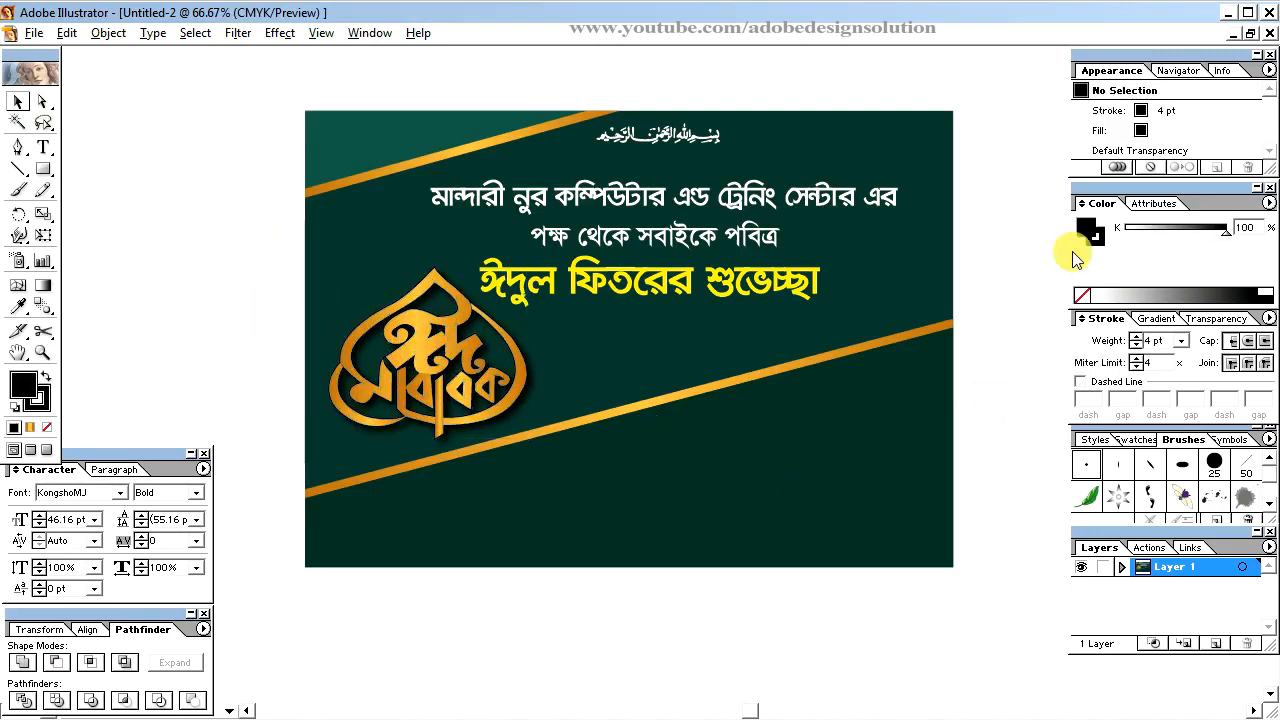
# Bring the cut-out portrait photo from the desktop into the banner document
pyautogui.click(1234, 14)
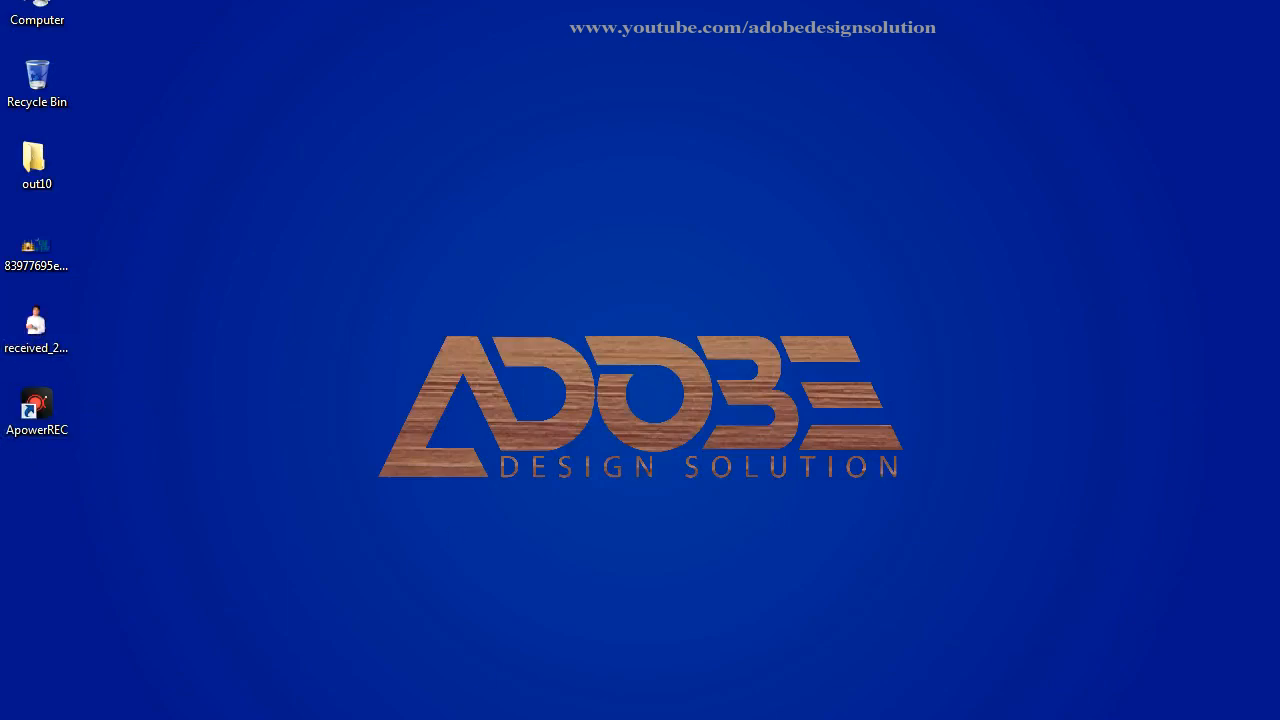
pyautogui.moveTo(505, 719); pyautogui.dragTo(634, 521)
pyautogui.moveTo(702, 382); pyautogui.dragTo(790, 455)
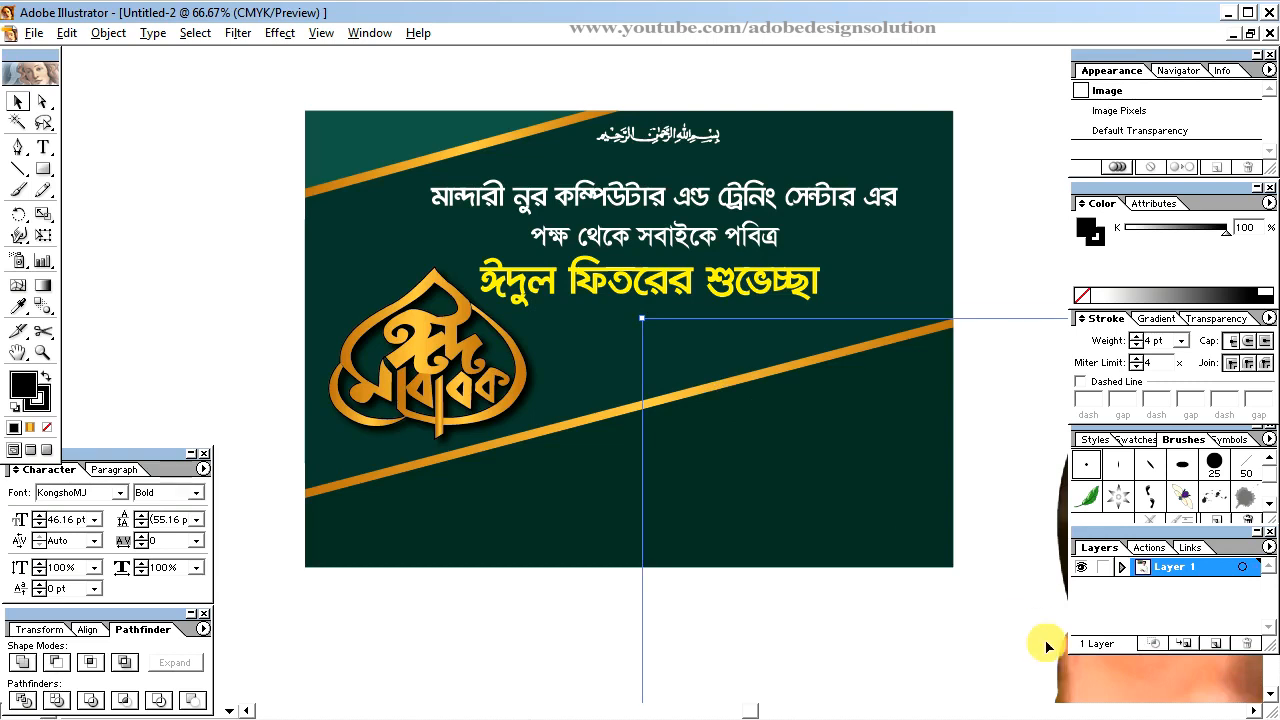
# Scale the oversized portrait down and fit it into the banner's lower right area, over the gold strip
pyautogui.moveTo(416, 169); pyautogui.dragTo(744, 465)
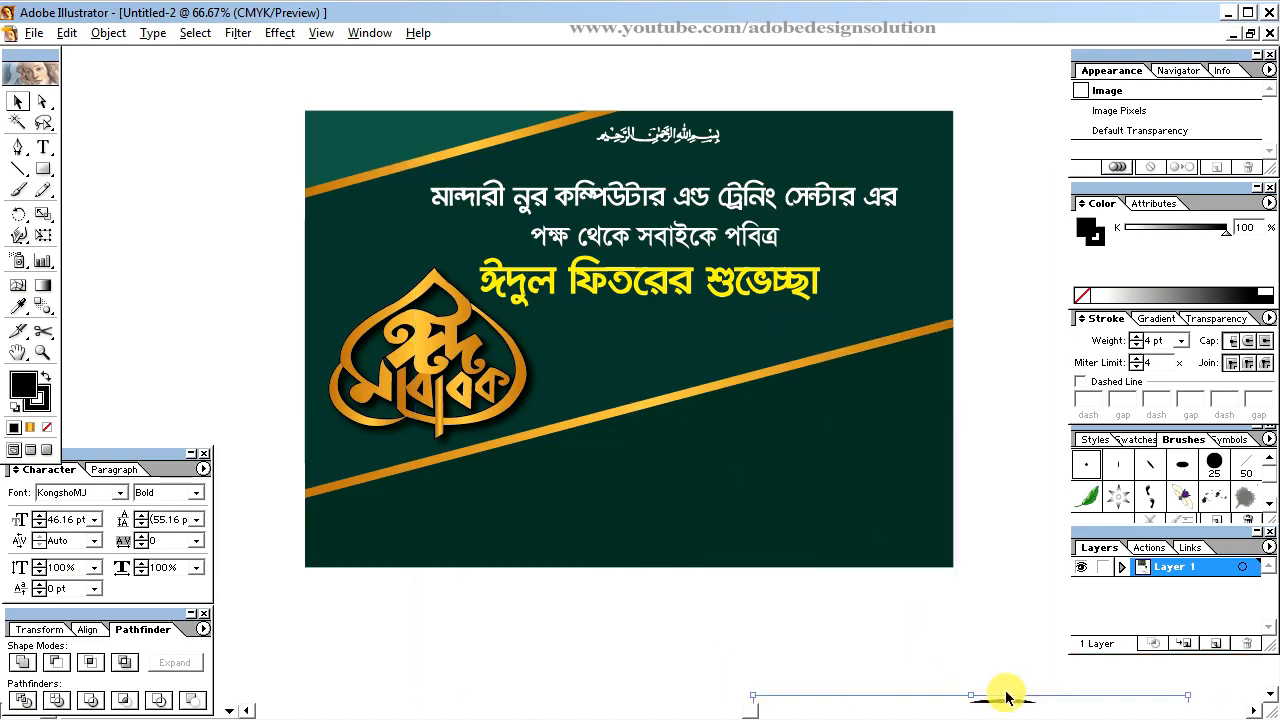
pyautogui.moveTo(1006, 692); pyautogui.dragTo(841, 320)
pyautogui.moveTo(917, 512); pyautogui.dragTo(896, 414)
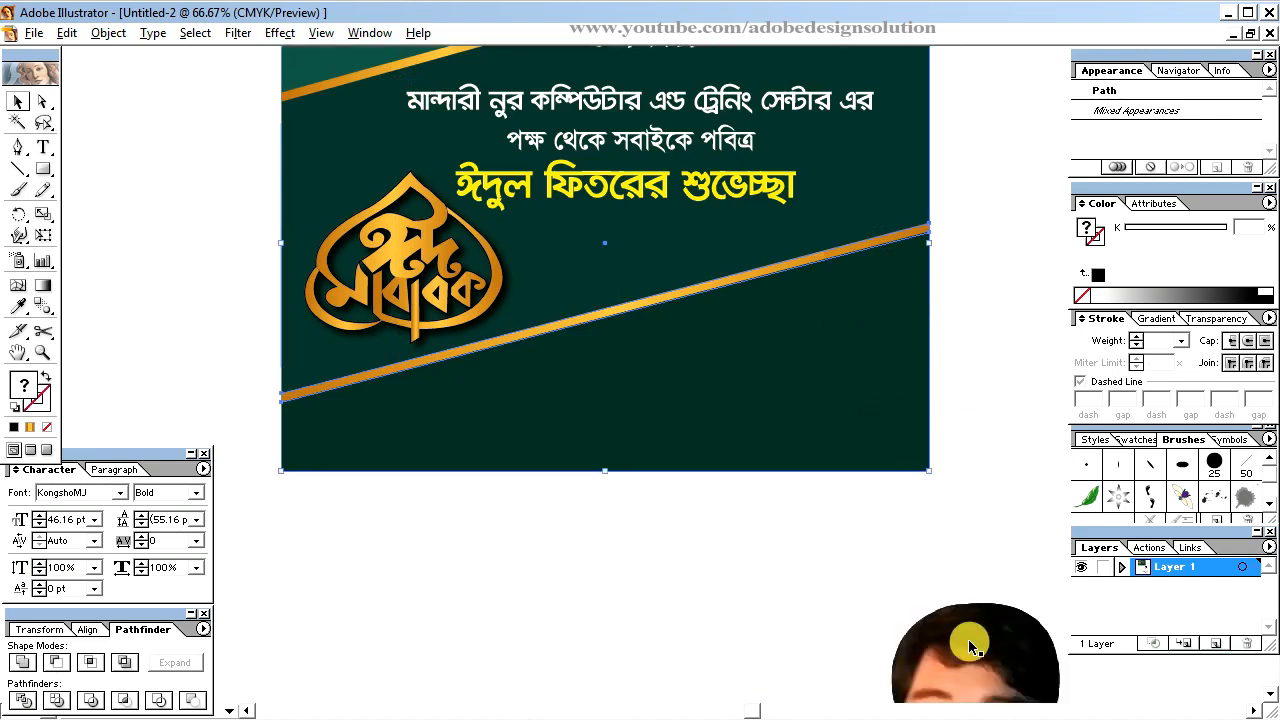
pyautogui.moveTo(968, 639); pyautogui.dragTo(798, 223)
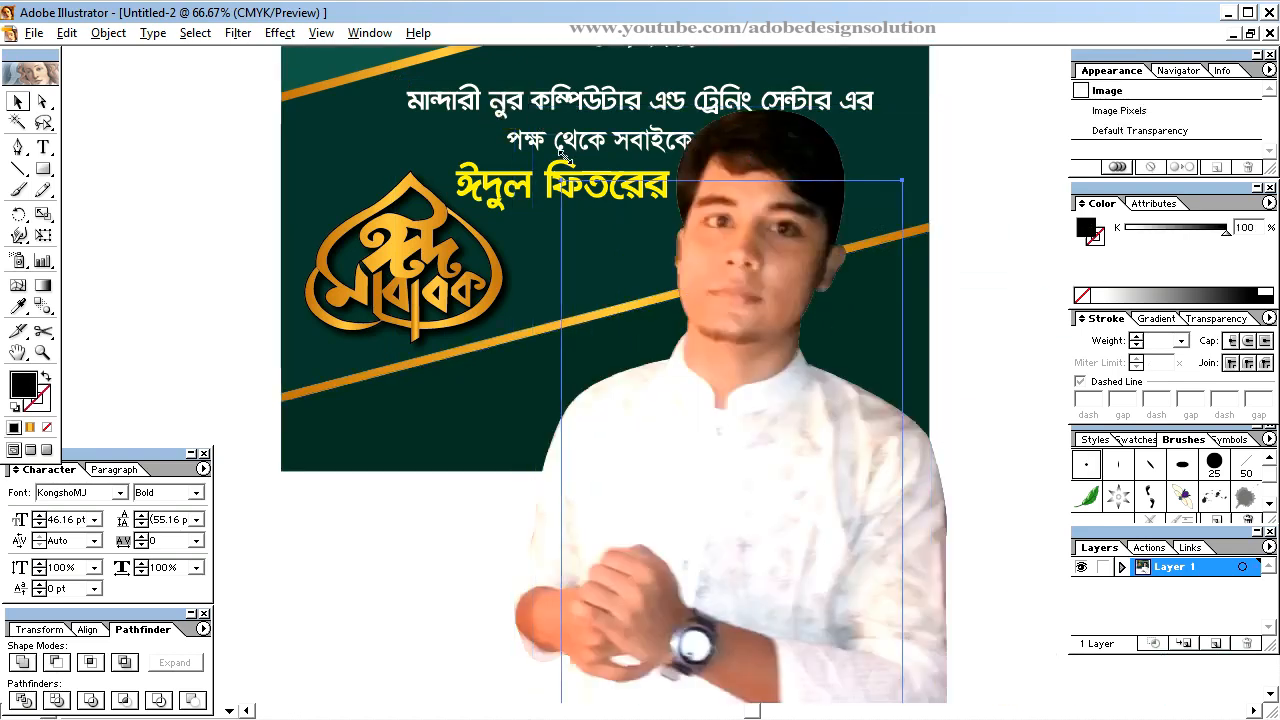
pyautogui.moveTo(561, 153); pyautogui.dragTo(659, 323)
pyautogui.moveTo(745, 463); pyautogui.dragTo(845, 322)
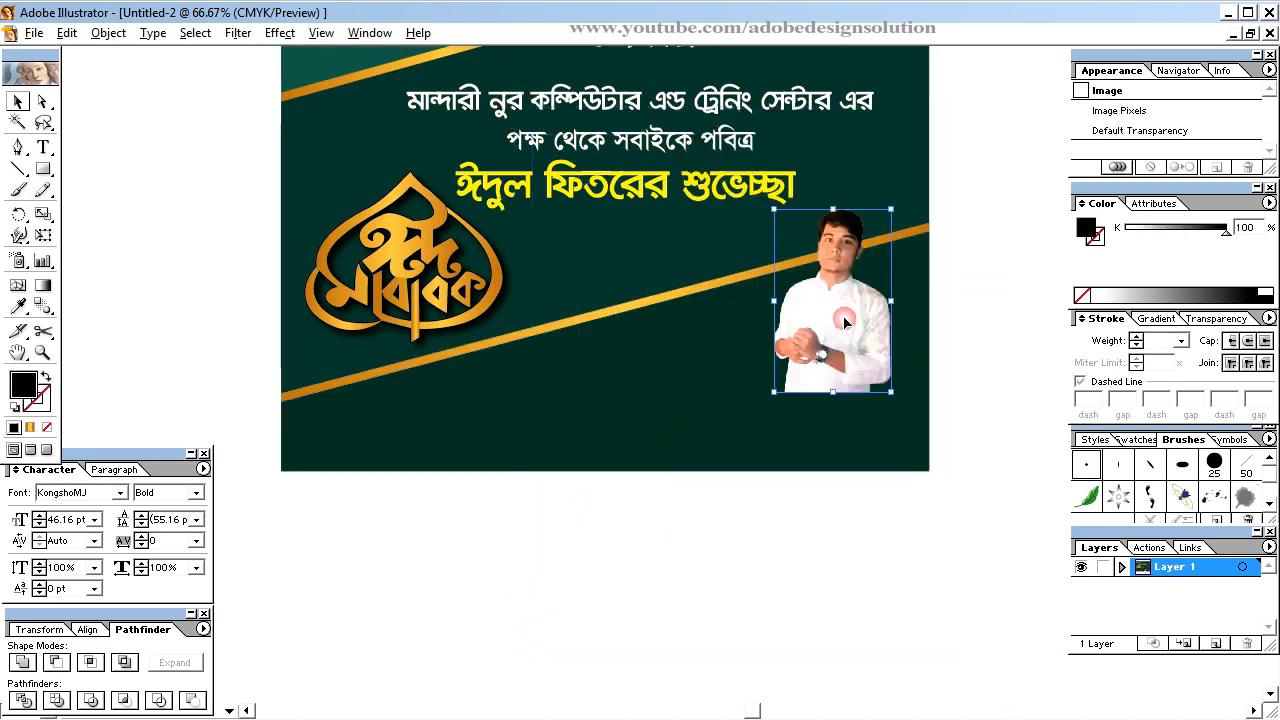
pyautogui.moveTo(892, 394); pyautogui.dragTo(929, 445)
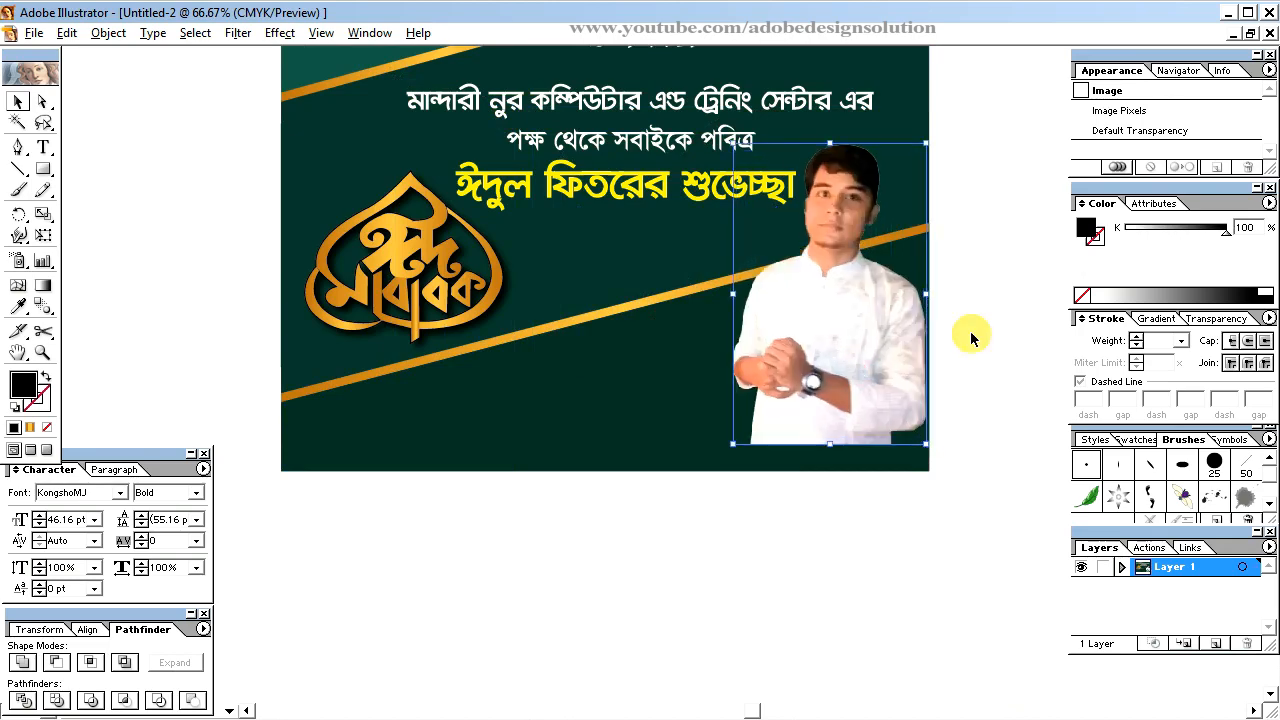
# Scale the yellow Bengali line down to about 59 pt and shift it slightly left, clear of the portrait
pyautogui.moveTo(618, 270); pyautogui.dragTo(640, 364)
pyautogui.click(743, 287)
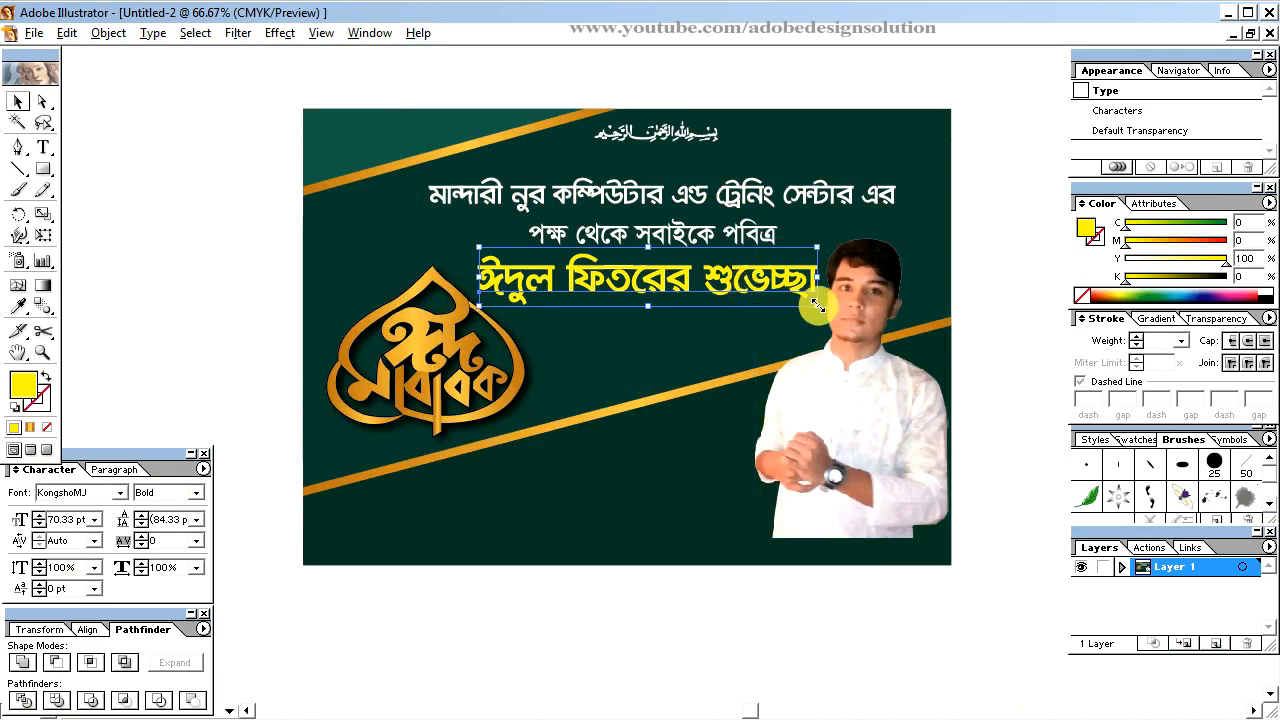
pyautogui.moveTo(816, 304); pyautogui.dragTo(789, 309)
pyautogui.click(760, 280)
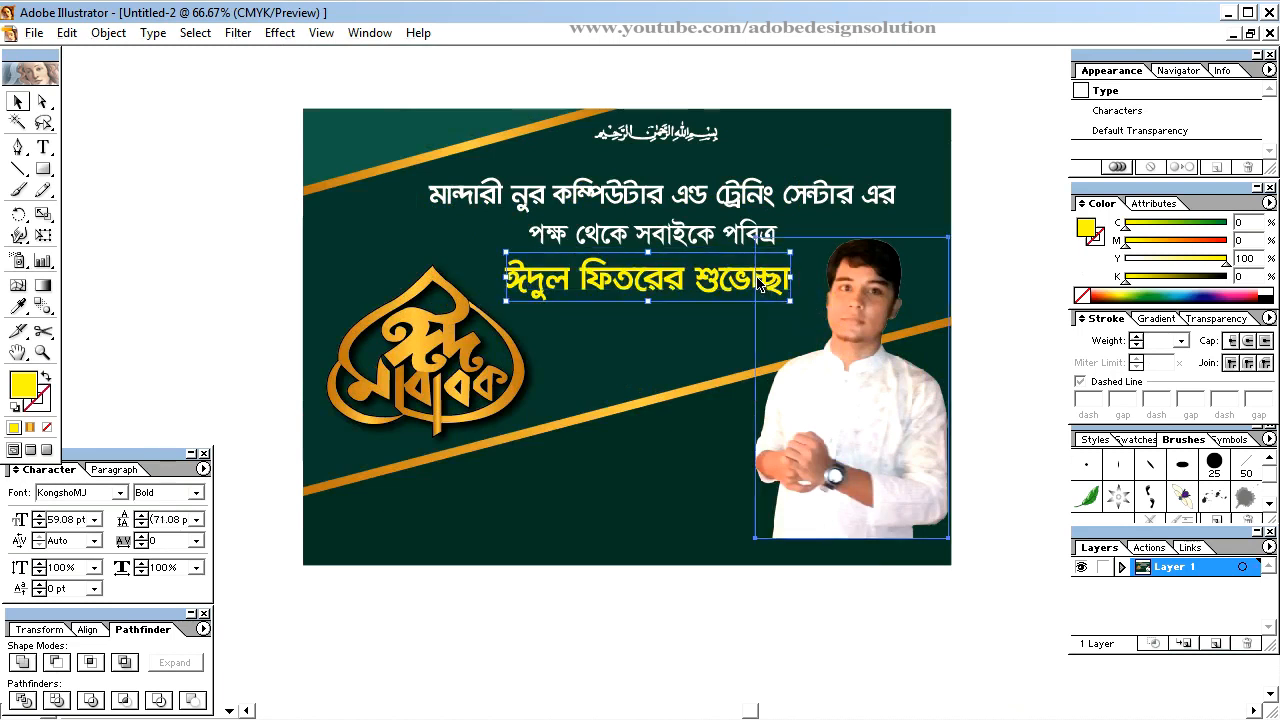
pyautogui.click(736, 278)
pyautogui.moveTo(732, 278); pyautogui.dragTo(728, 278)
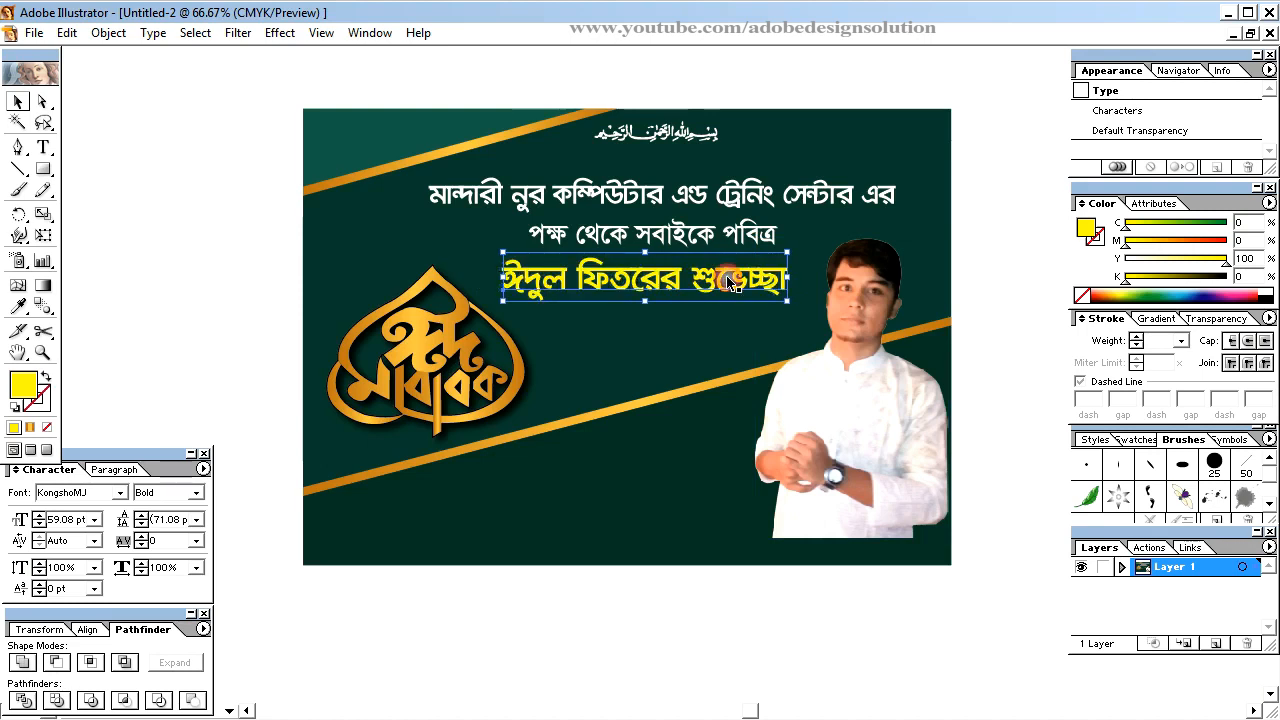
# Enlarge the portrait slightly, move it down to the banner's bottom edge and deselect it
pyautogui.click(846, 438)
pyautogui.moveTo(950, 537); pyautogui.dragTo(950, 542)
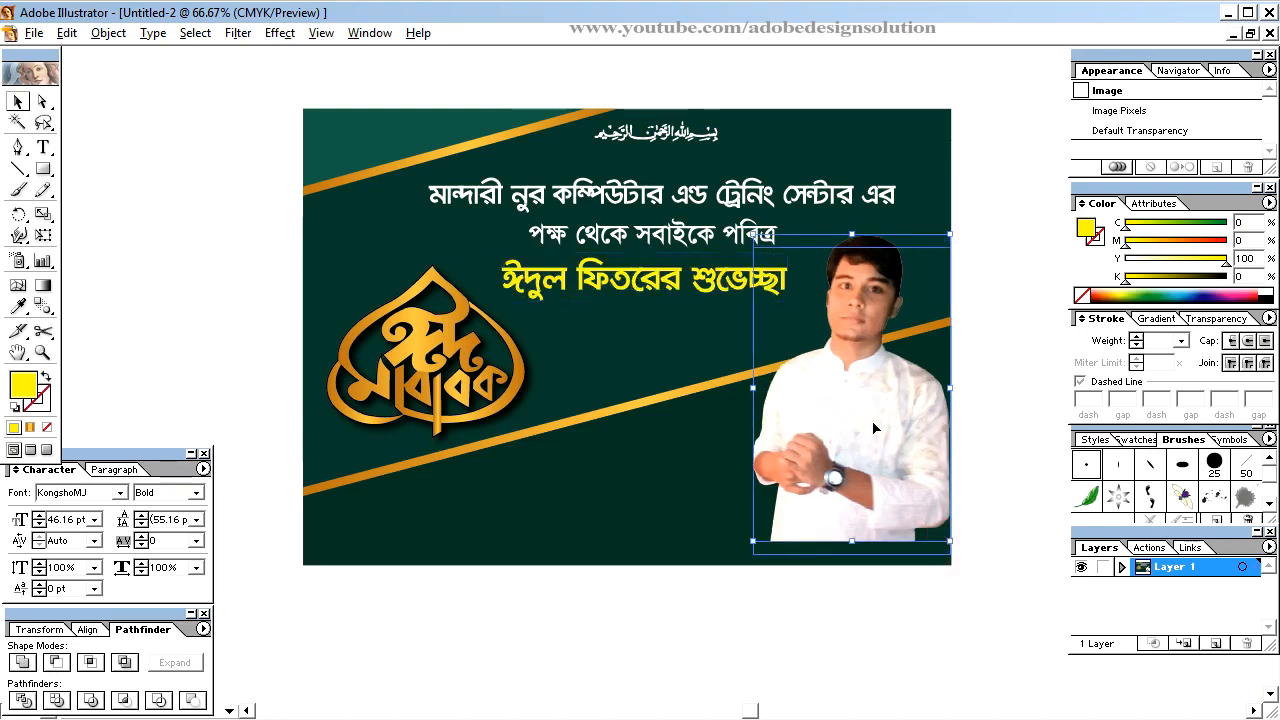
pyautogui.hotkey('shift', 'Down')
pyautogui.hotkey('shift', 'Down')
pyautogui.hotkey('shift', 'Down')
pyautogui.click(991, 326)
pyautogui.scroll(2, 960, 300)
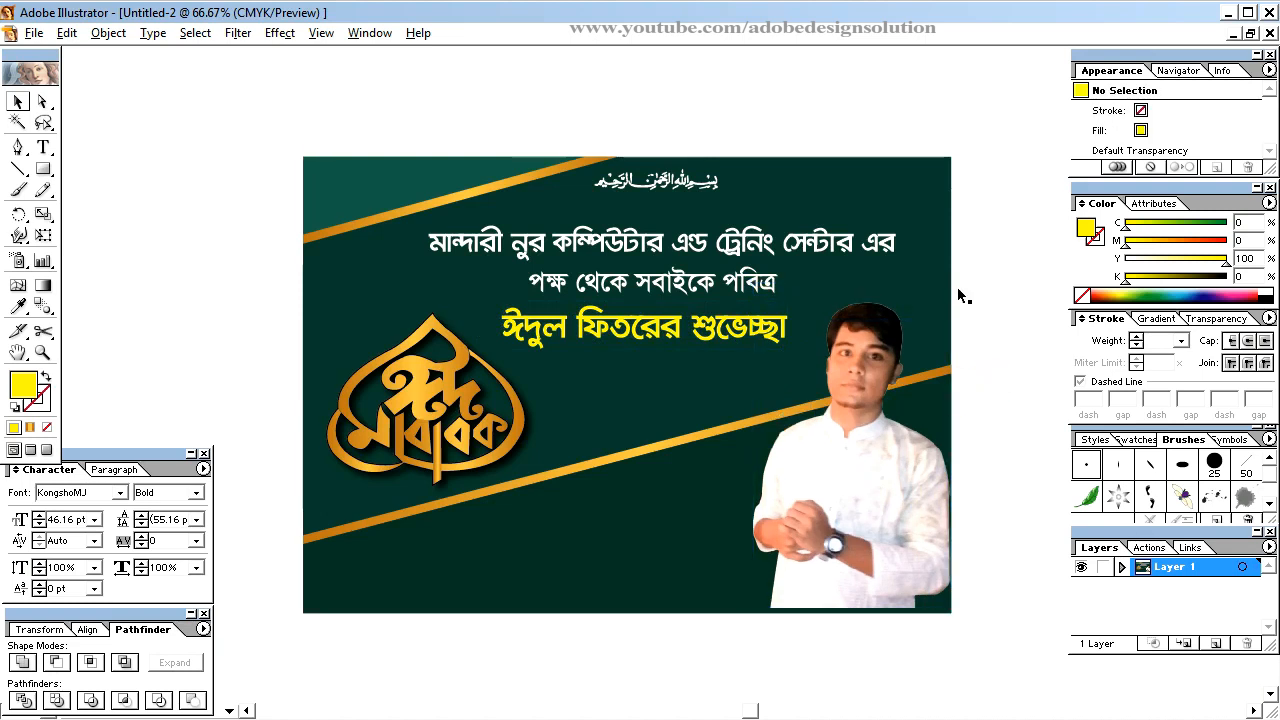
pyautogui.click(941, 325)
pyautogui.click(1000, 366)
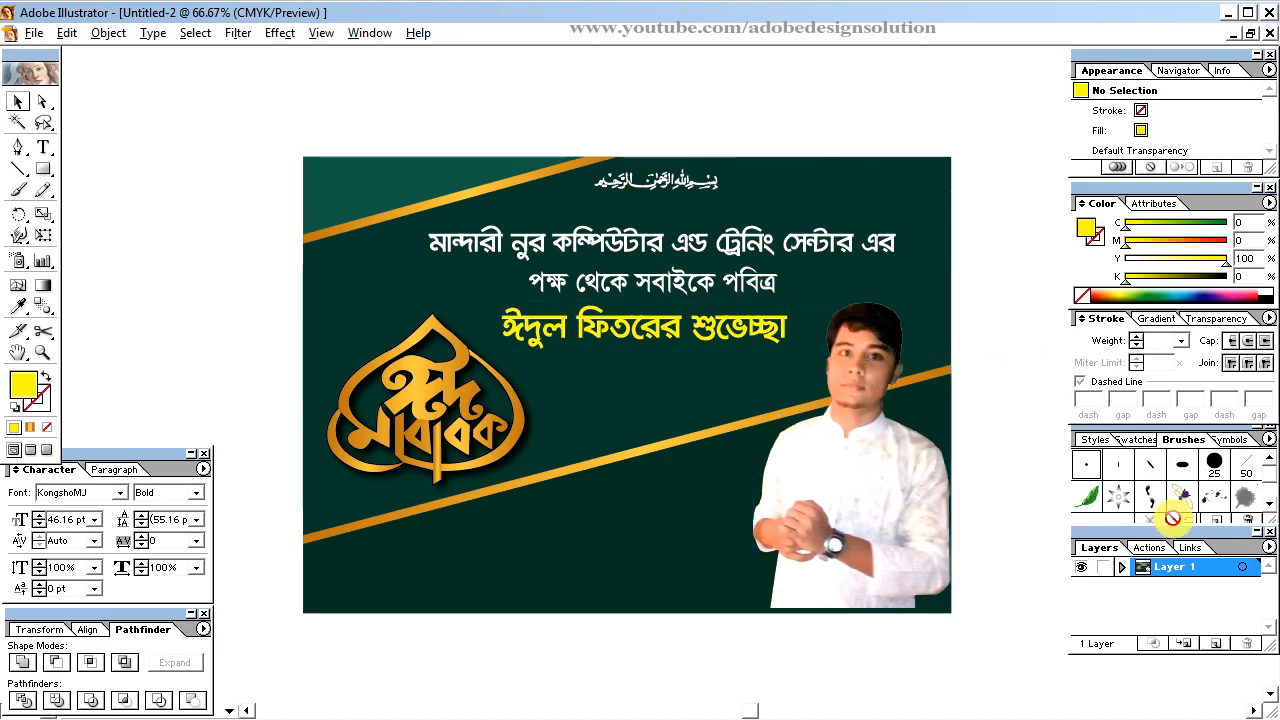
# Bring the wide seamless Islamic pattern image from the Romadan folder on drive F into the banner document
pyautogui.click(1228, 12)
pyautogui.doubleClick(14, 7)
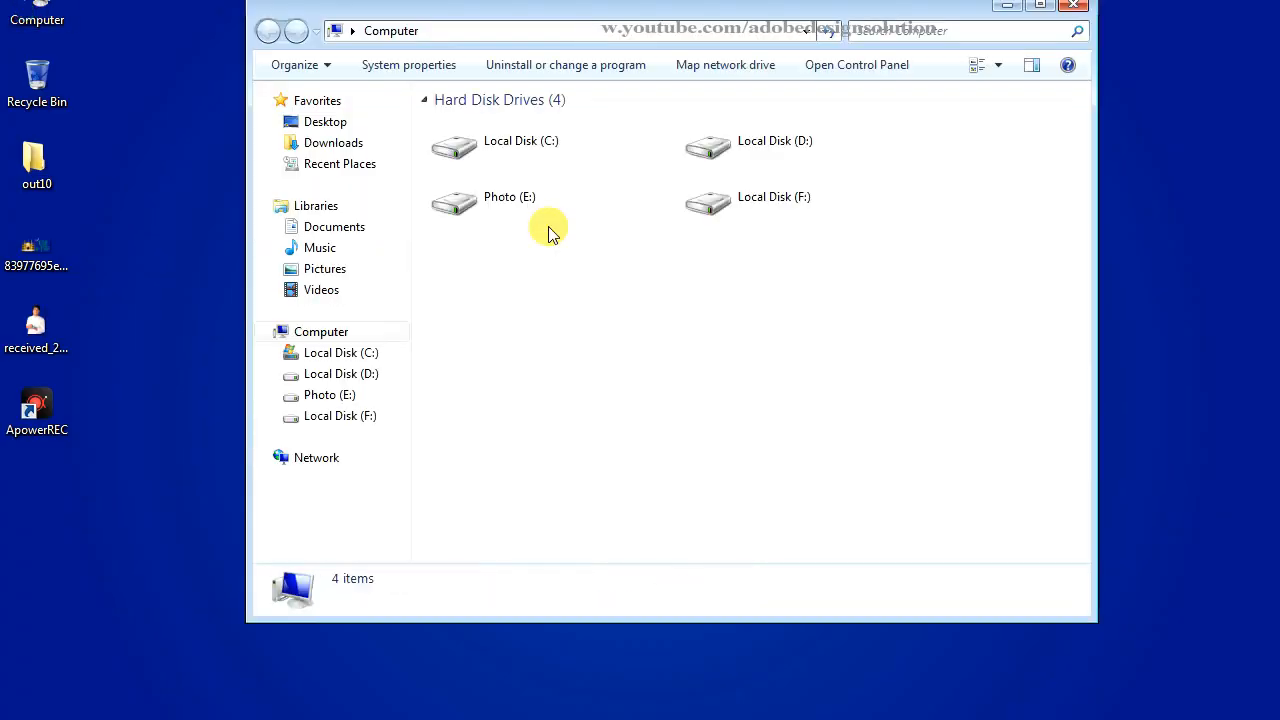
pyautogui.doubleClick(731, 214)
pyautogui.doubleClick(562, 146)
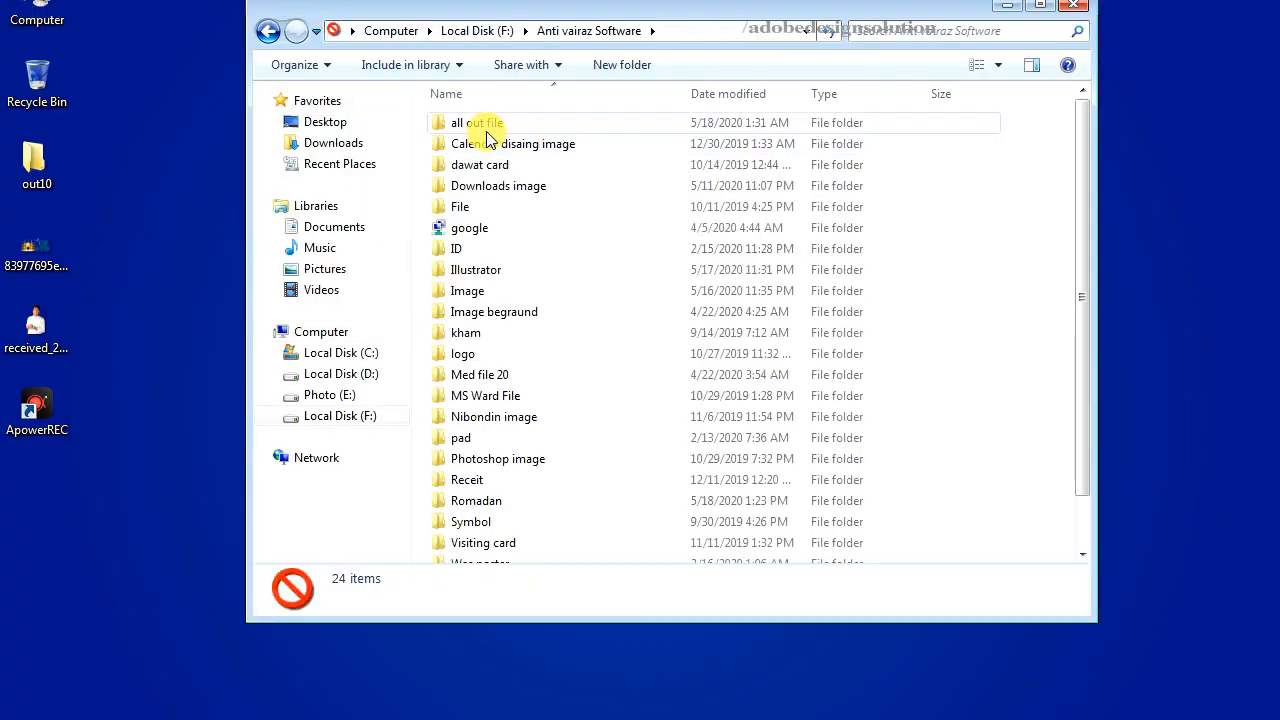
pyautogui.scroll(-1, 500, 440)
pyautogui.doubleClick(495, 446)
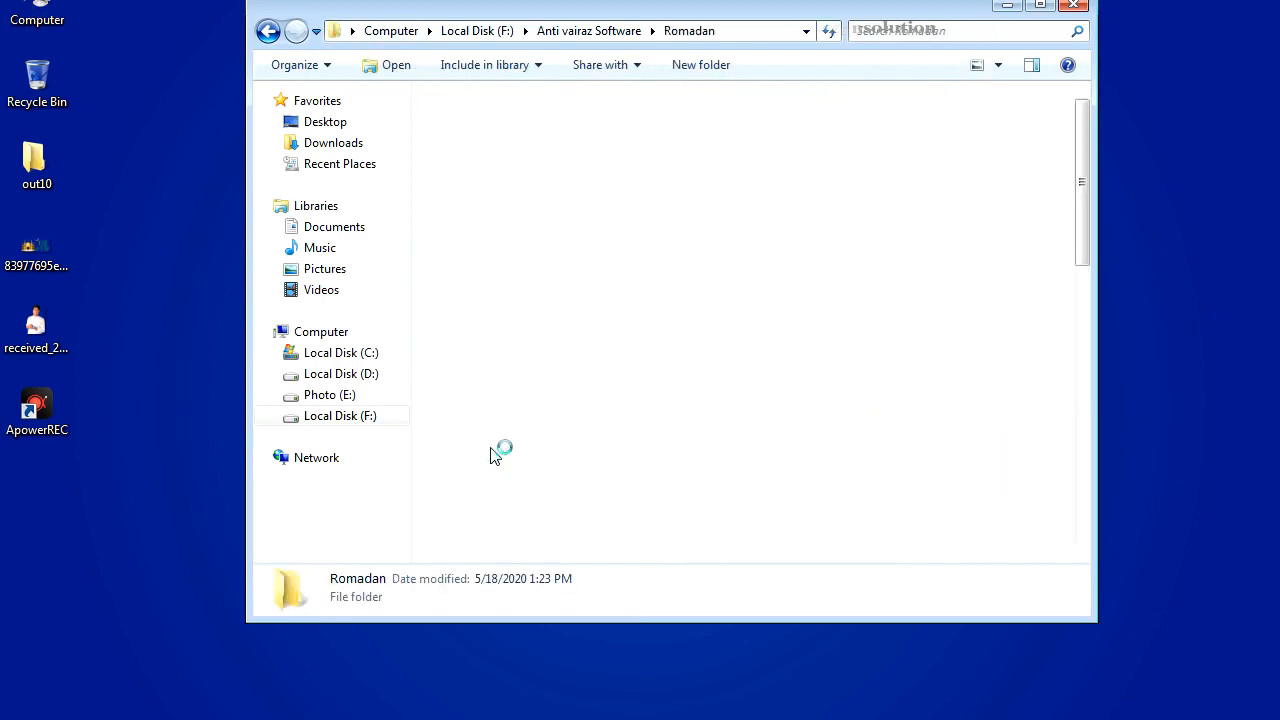
pyautogui.scroll(-5, 674, 214)
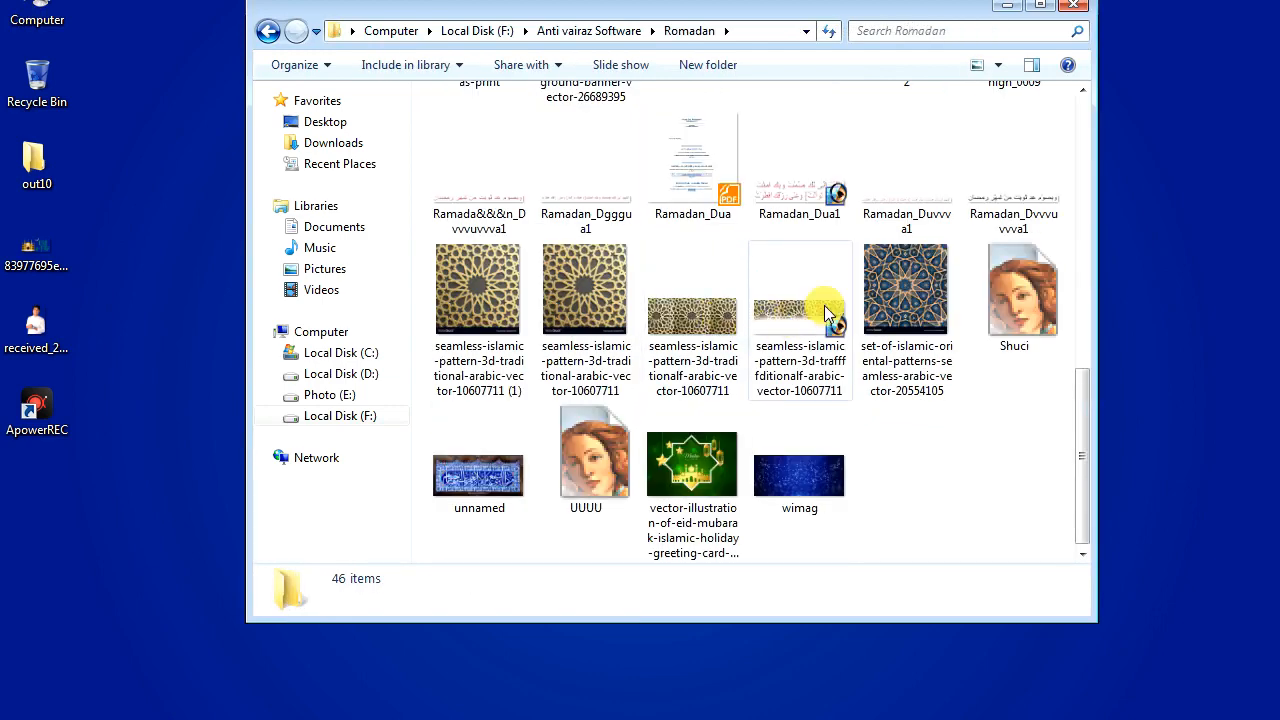
pyautogui.click(788, 333)
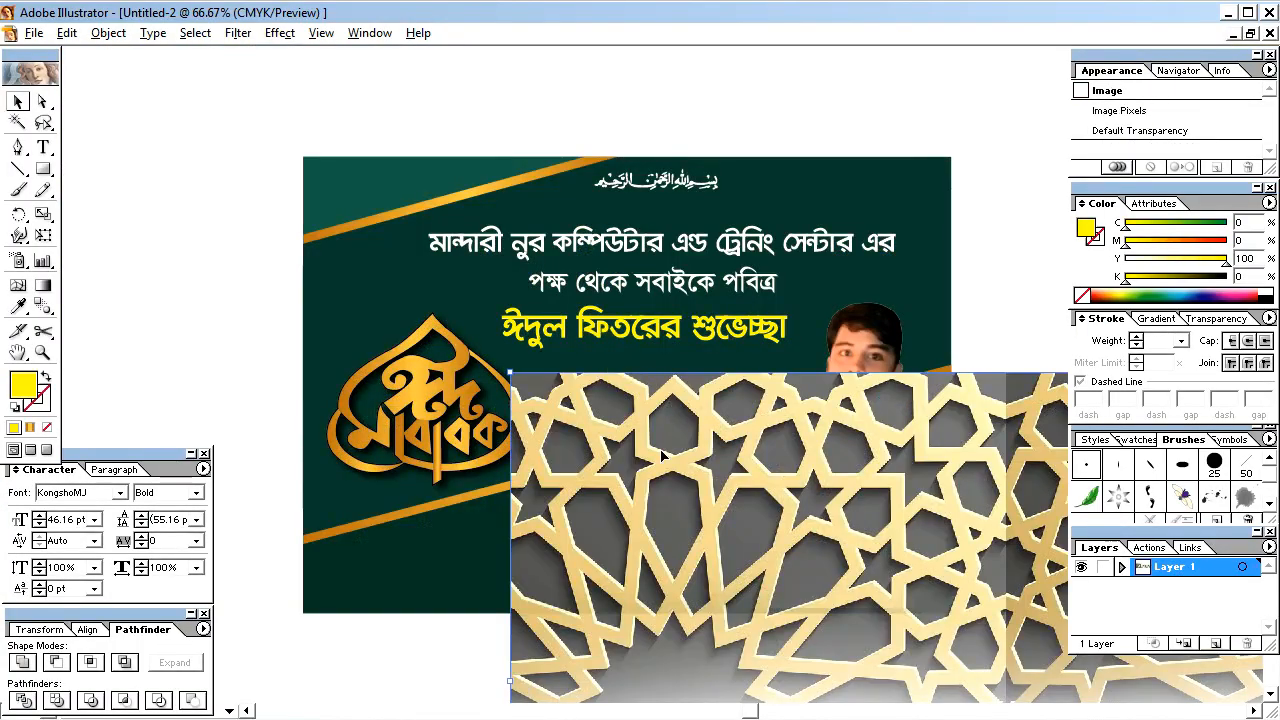
# Scale the gold pattern image down to about 5 in wide and place it over the banner's Bengali text
pyautogui.moveTo(683, 461); pyautogui.dragTo(528, 338)
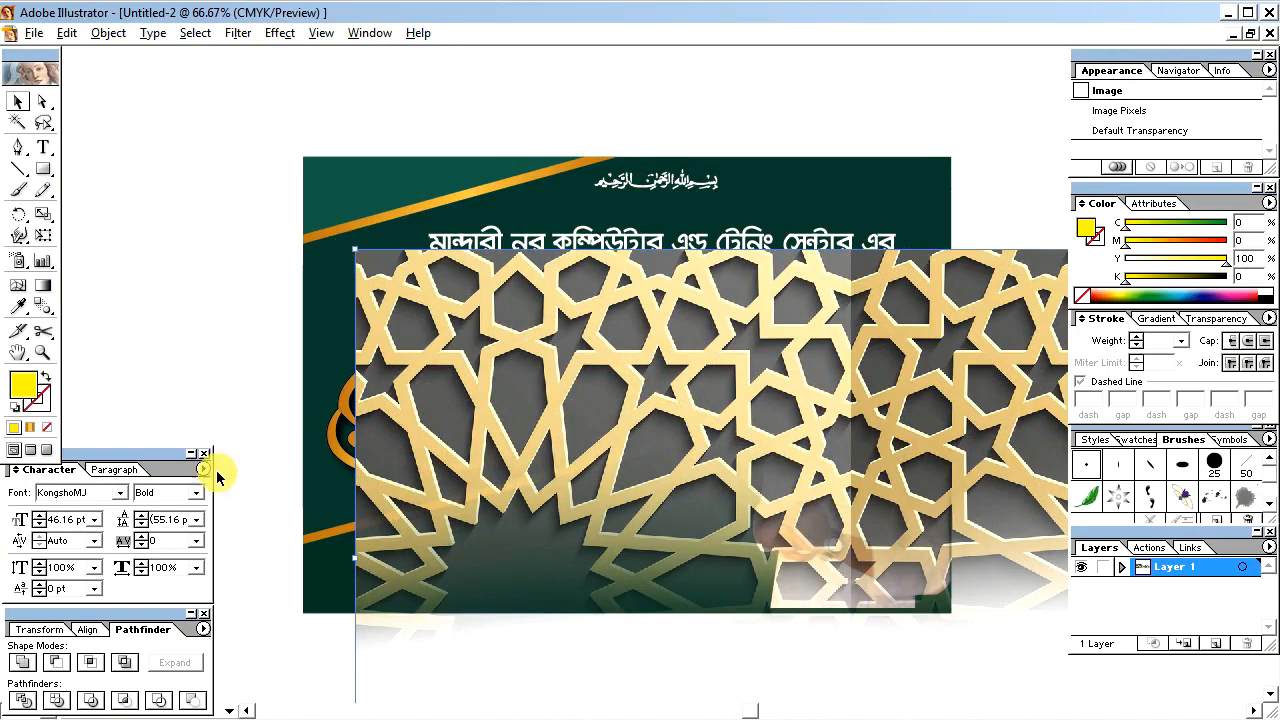
pyautogui.moveTo(546, 455); pyautogui.dragTo(396, 294)
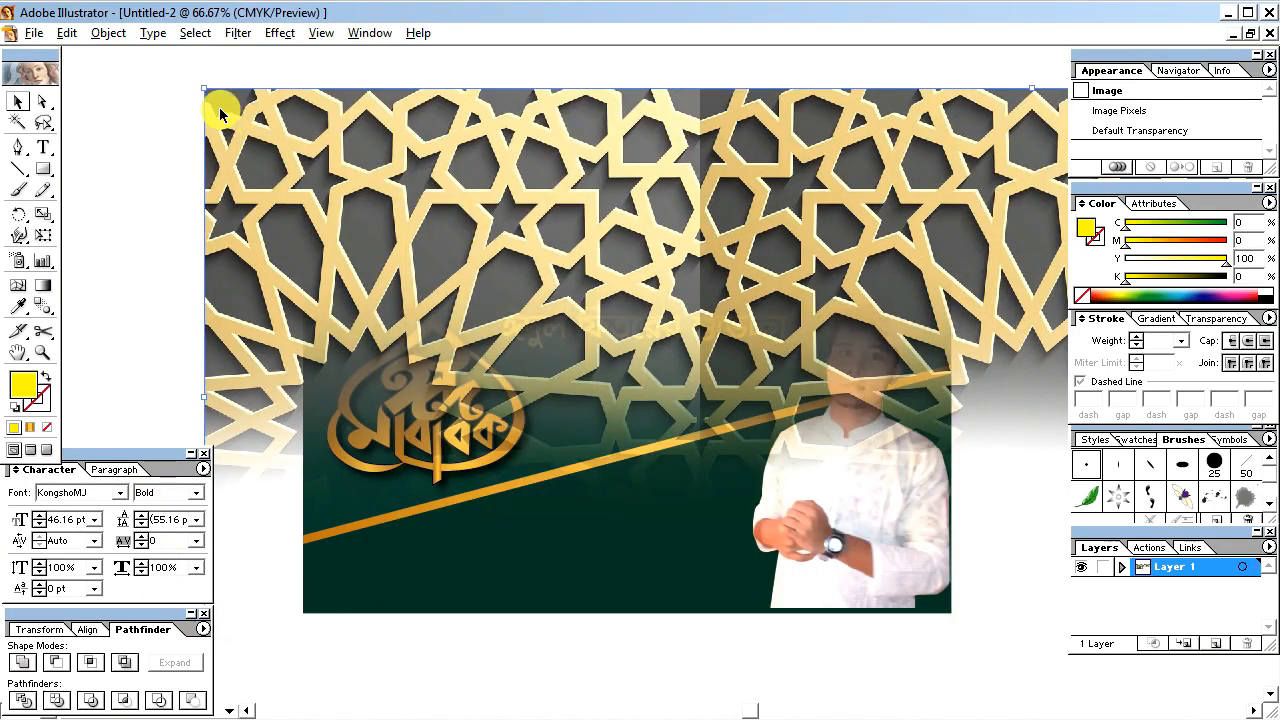
pyautogui.moveTo(216, 97); pyautogui.dragTo(887, 343)
pyautogui.moveTo(586, 332); pyautogui.dragTo(510, 294)
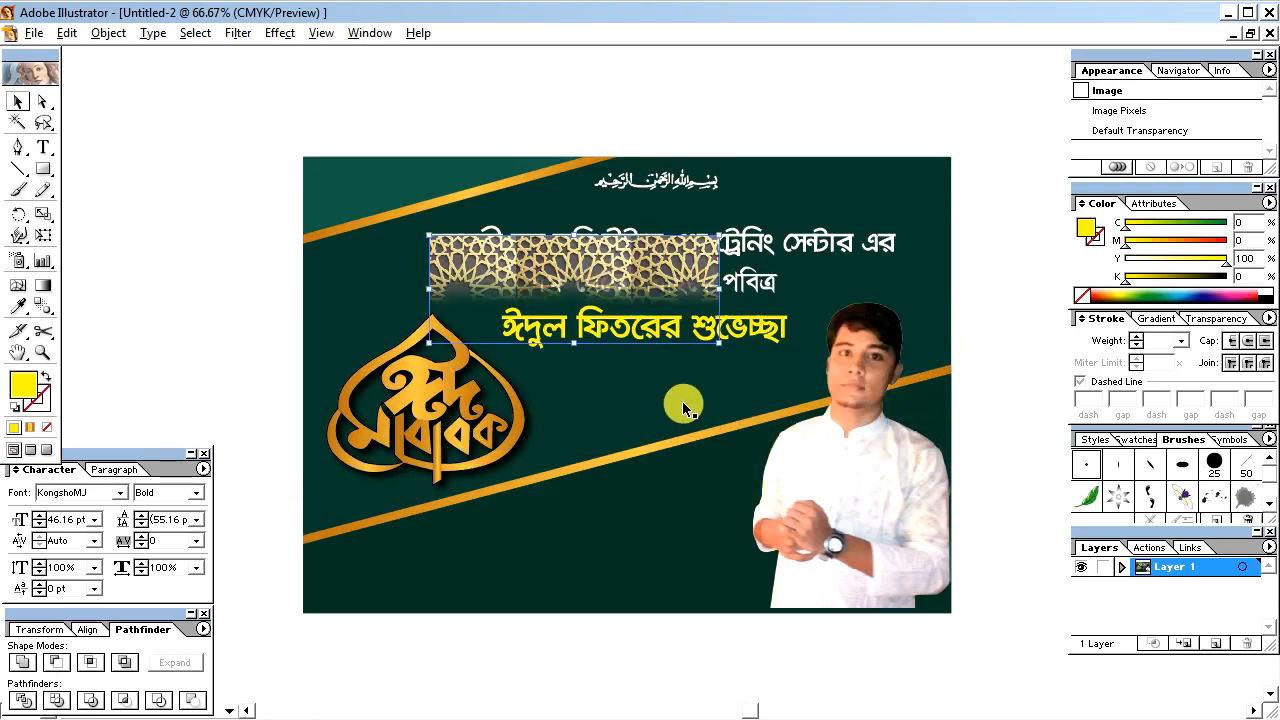
# Set the gold pattern image's width to 13.5 in and stretch it downward to about twice its height
pyautogui.click(720, 350)
pyautogui.click(599, 258)
pyautogui.click(40, 629)
pyautogui.moveTo(200, 652); pyautogui.dragTo(66, 660)
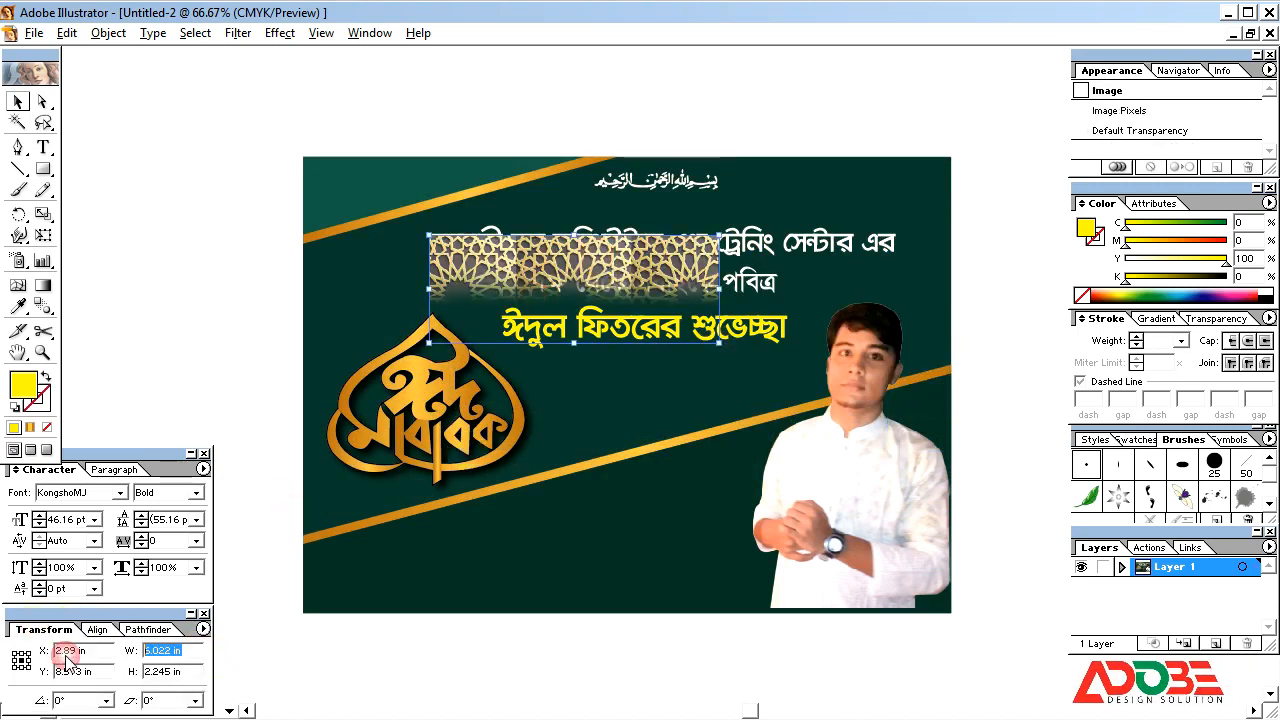
pyautogui.write('13.5')
pyautogui.press('Tab')
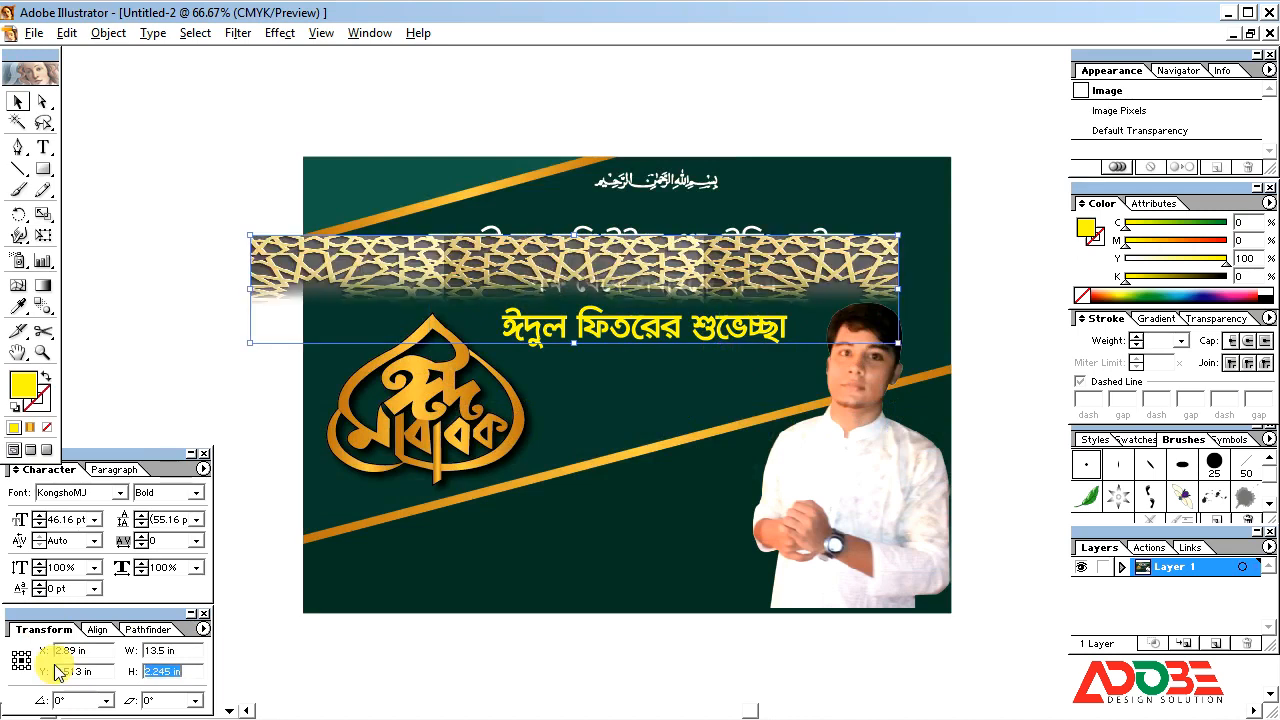
pyautogui.moveTo(570, 347); pyautogui.dragTo(565, 448)
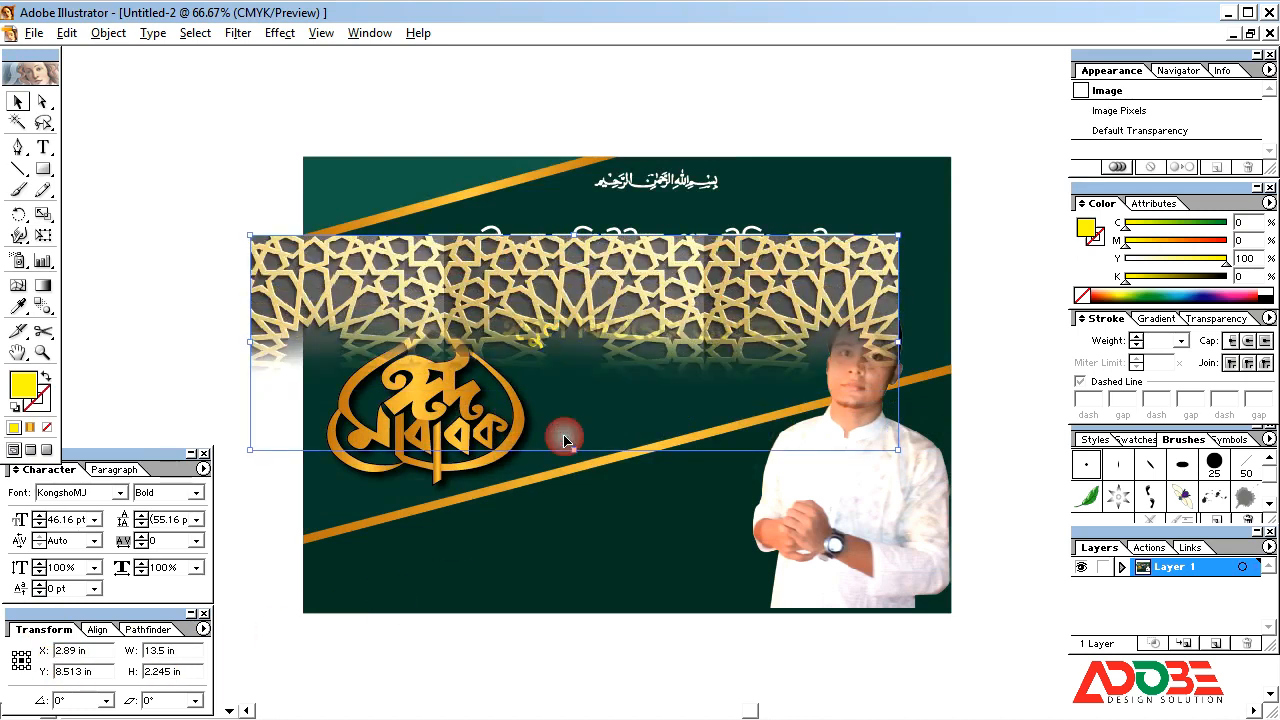
# Move the pattern image over the banner and align it with the left and top edges of the green background
pyautogui.moveTo(365, 300); pyautogui.dragTo(424, 332)
pyautogui.keyDown('shift'); pyautogui.click(330, 265); pyautogui.keyUp('shift')
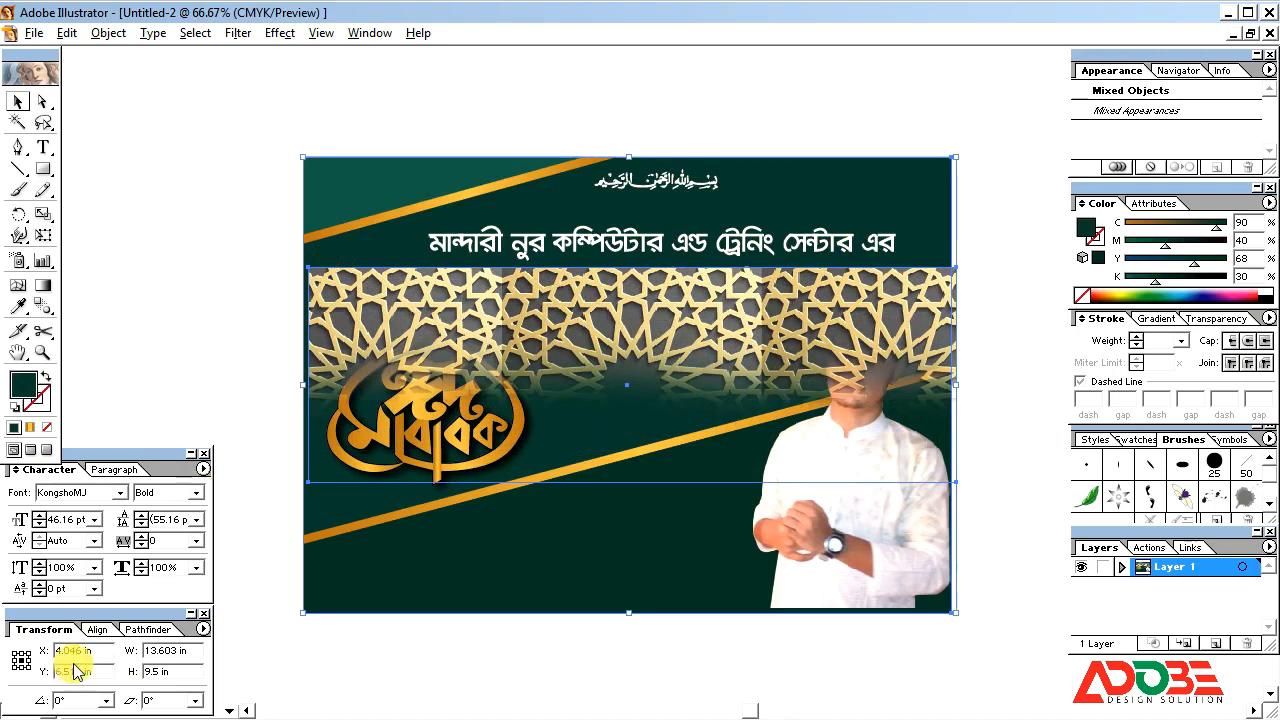
pyautogui.click(97, 629)
pyautogui.click(23, 662)
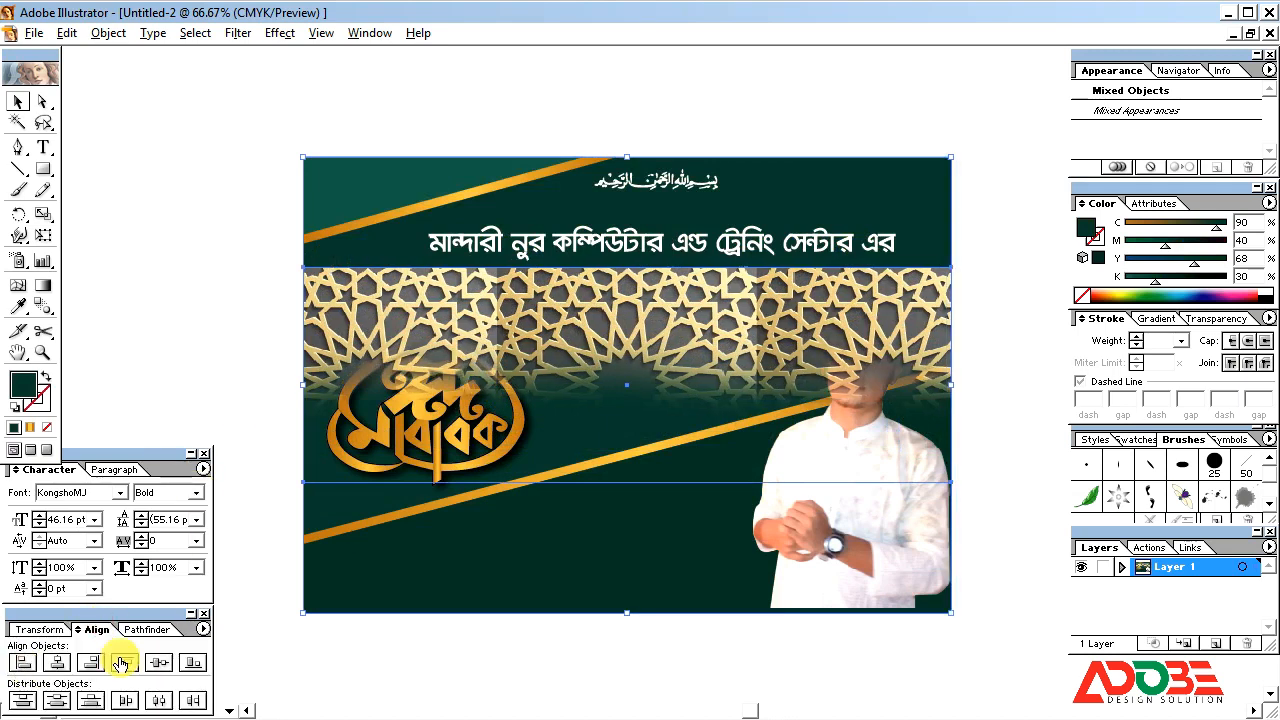
pyautogui.click(124, 662)
pyautogui.click(168, 316)
# Stack the pattern directly above the green background, behind the text and gold strips, and stretch its lower edge further down
pyautogui.hotkey('ctrl', 'shift', '[')
pyautogui.click(350, 198)
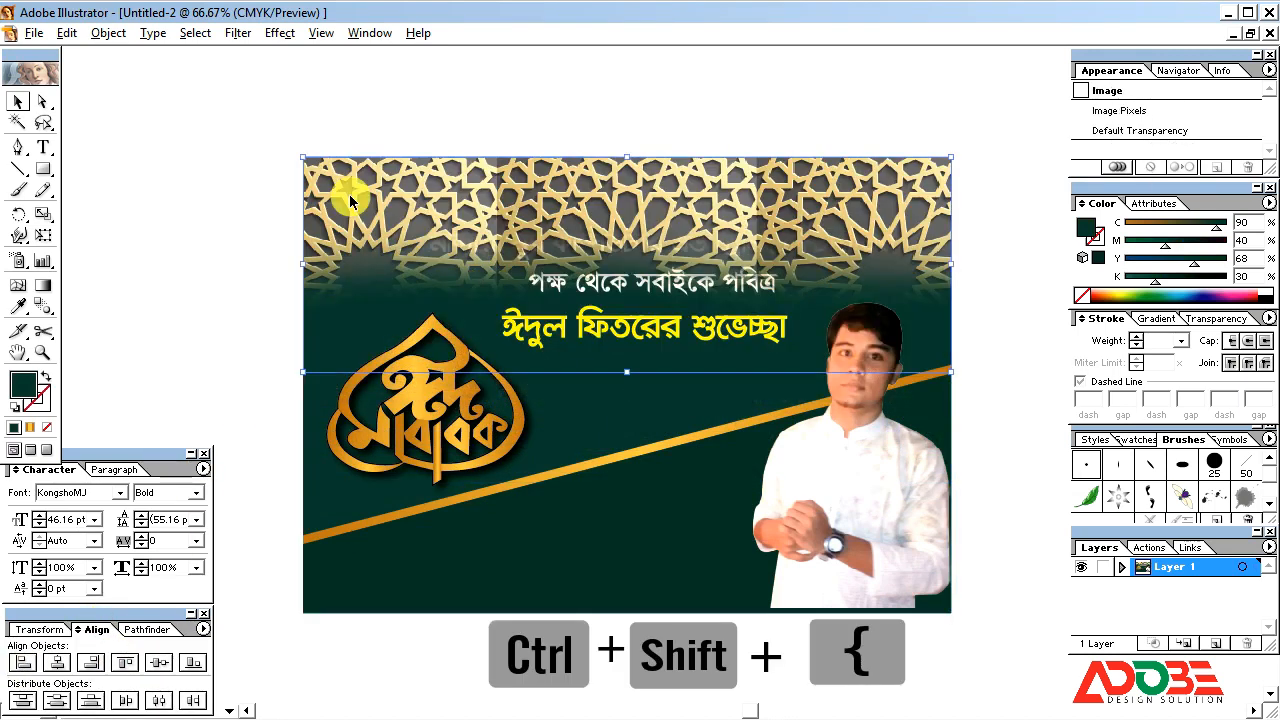
pyautogui.hotkey('ctrl', 'shift', '[')
pyautogui.hotkey('ctrl', ']')
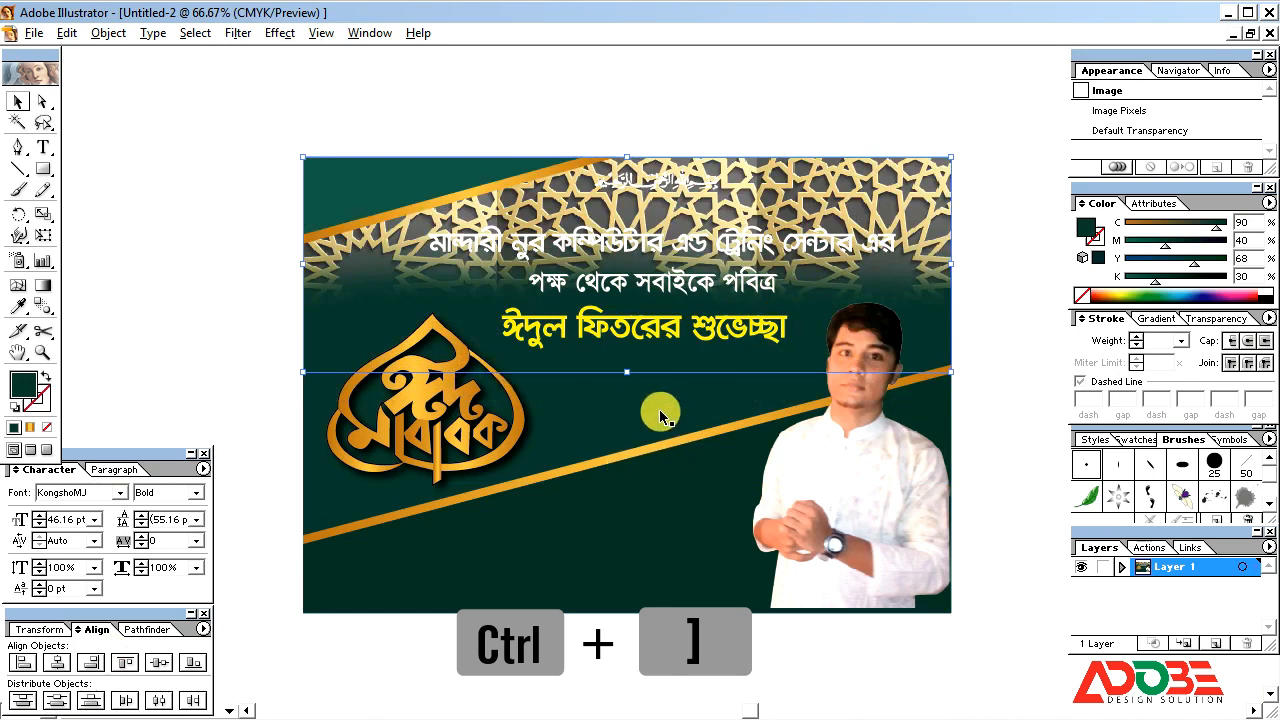
pyautogui.moveTo(626, 372); pyautogui.dragTo(626, 453)
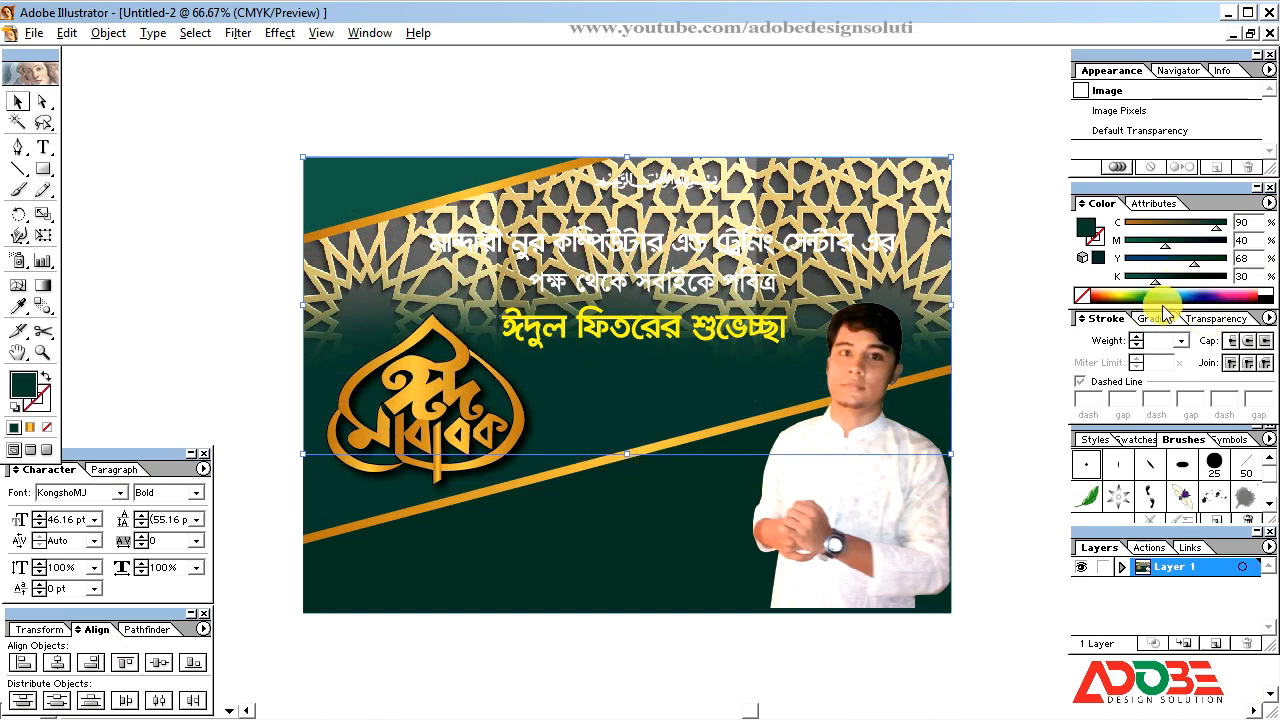
# Blend the pattern into the background with Overlay mode at 20% opacity and extend its lower edge slightly
pyautogui.click(1214, 320)
pyautogui.click(1120, 340)
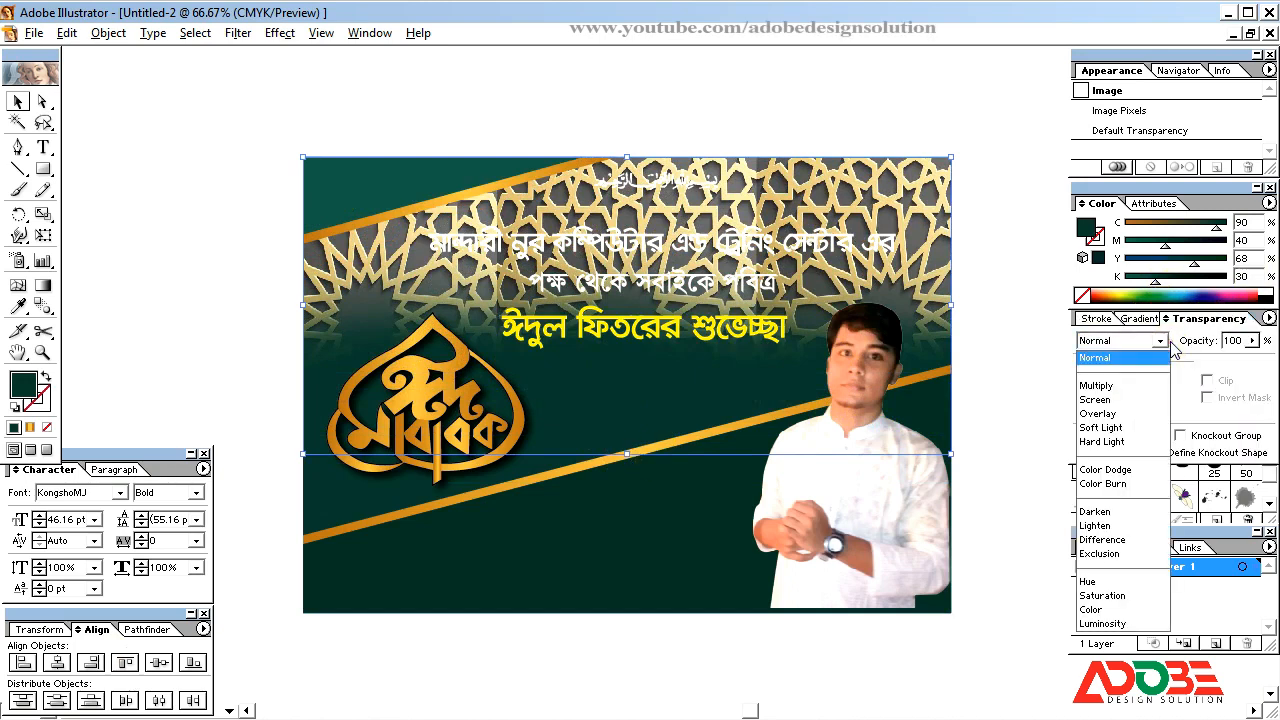
pyautogui.click(1100, 405)
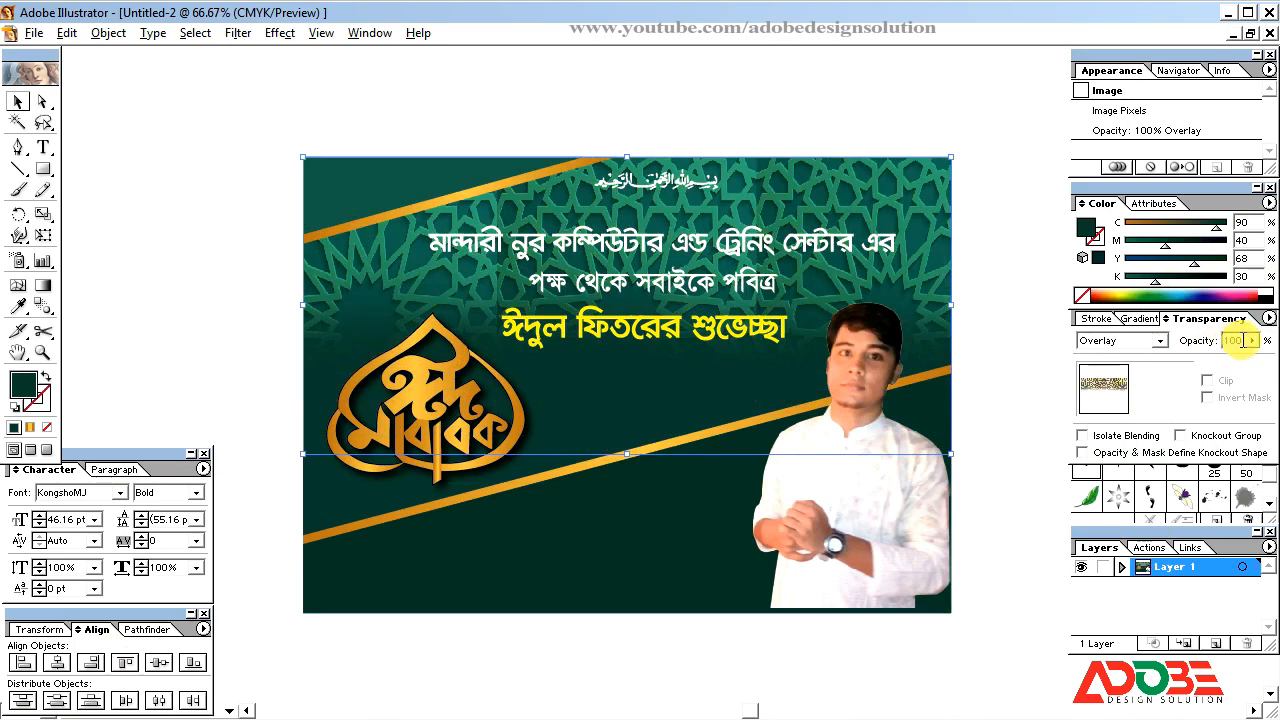
pyautogui.press('Return')
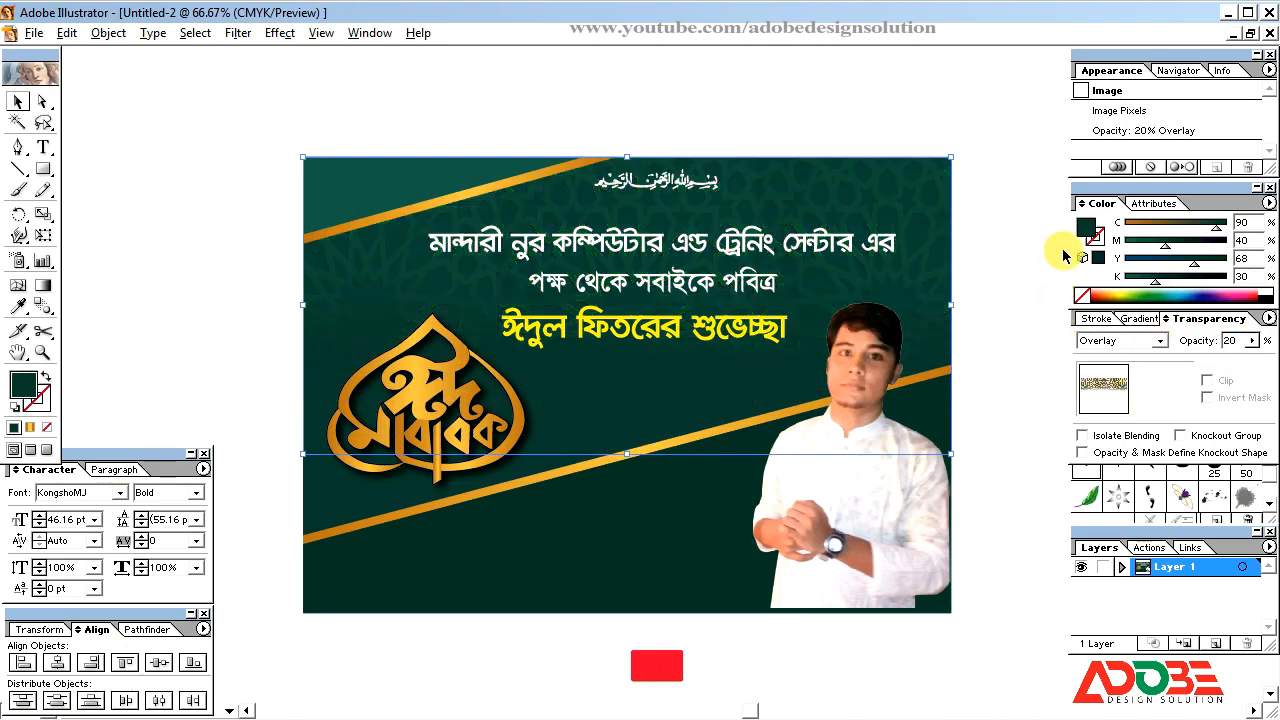
pyautogui.click(1022, 227)
pyautogui.click(827, 191)
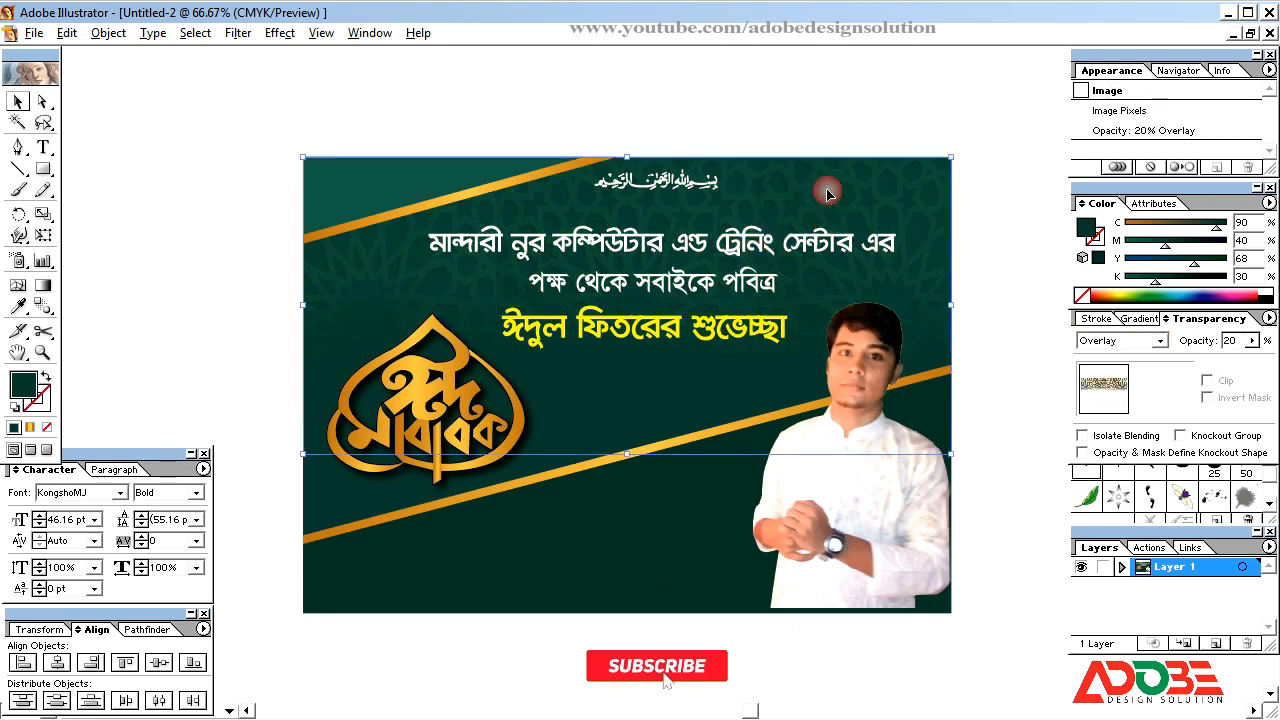
pyautogui.moveTo(630, 460); pyautogui.dragTo(630, 467)
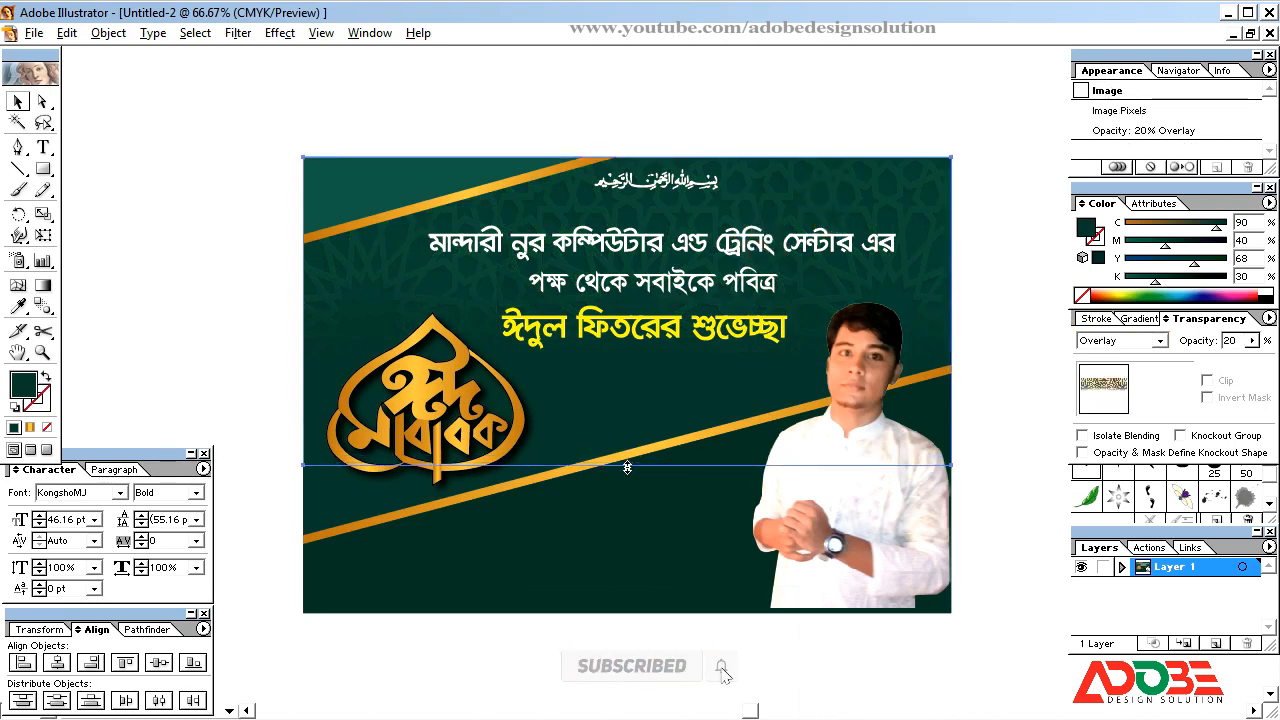
pyautogui.click(997, 232)
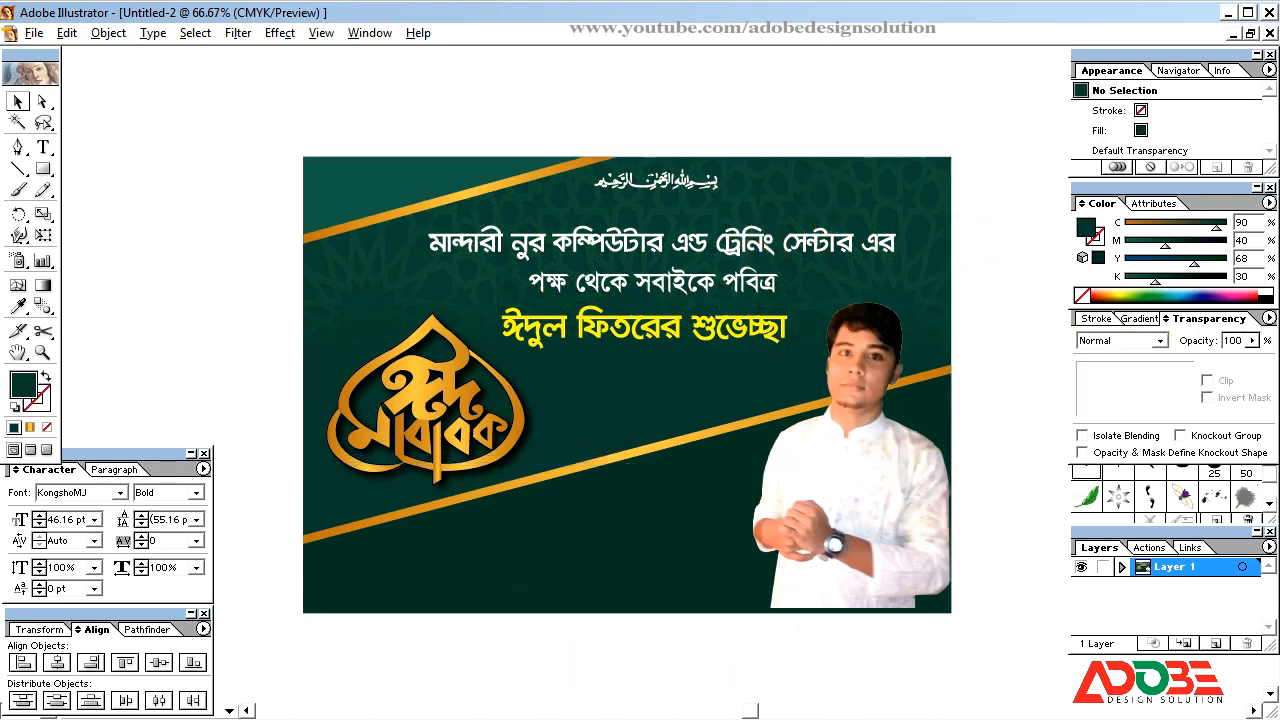
# Bring the hanging lantern from the other open Eid banner document into the banner and place it in the upper-right corner
pyautogui.press('Tab')
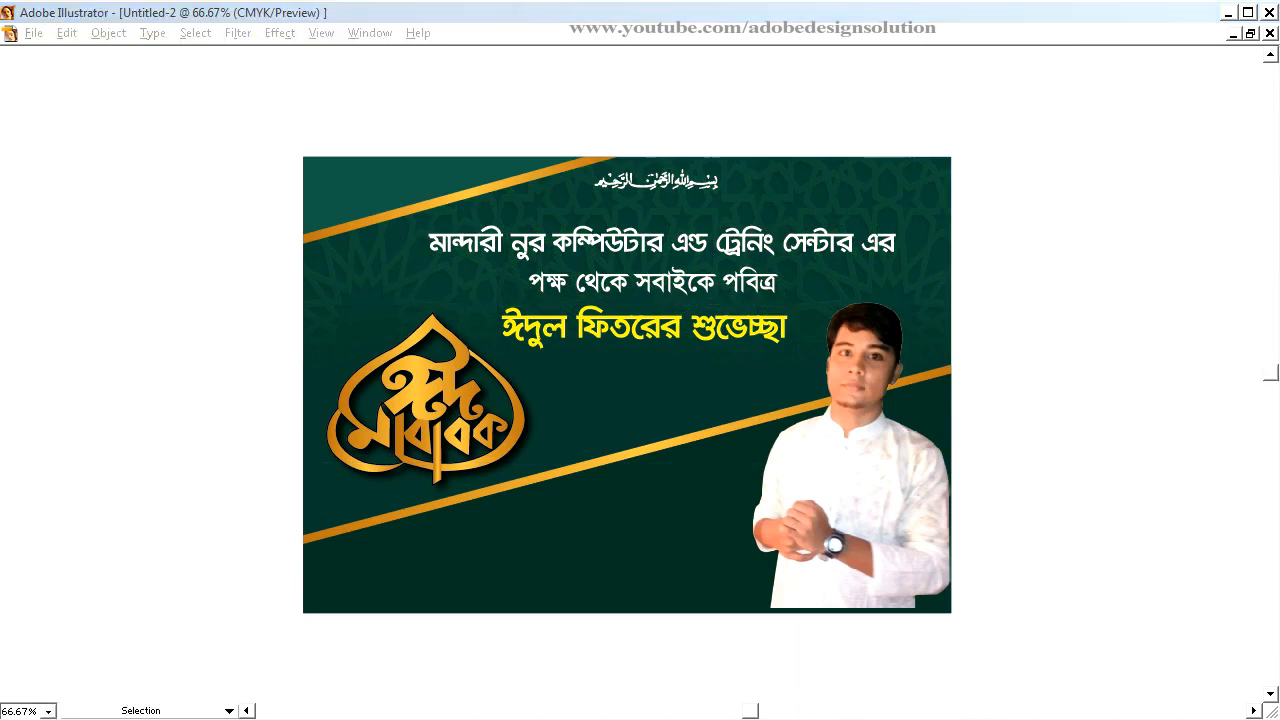
pyautogui.click(706, 677)
pyautogui.hotkey('ctrl', 'Tab')
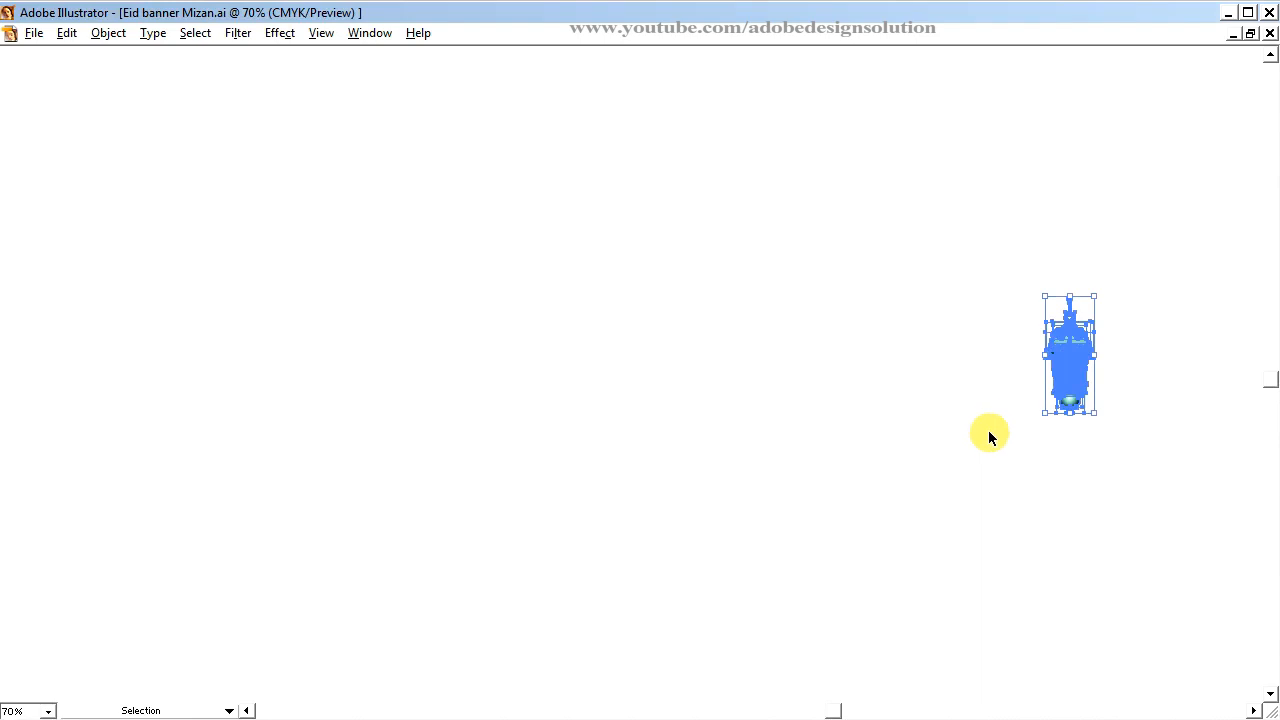
pyautogui.hotkey('ctrl', 'Tab')
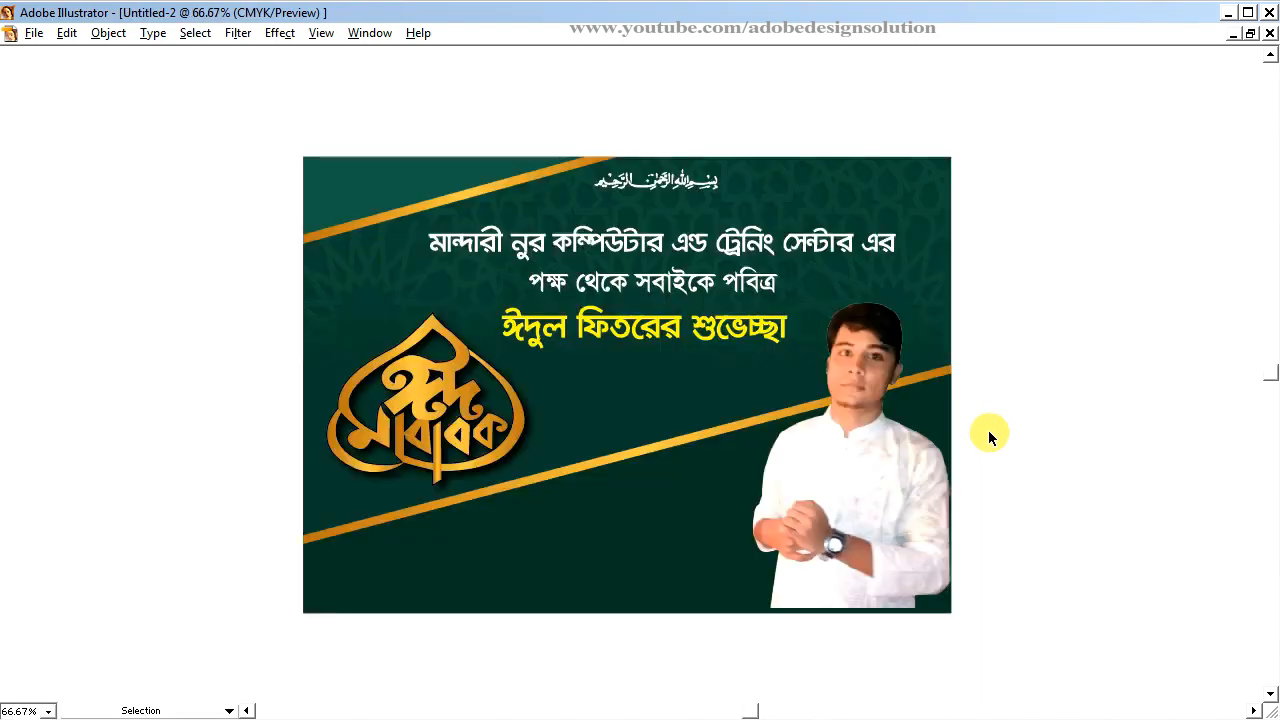
pyautogui.hotkey('ctrl', 'v')
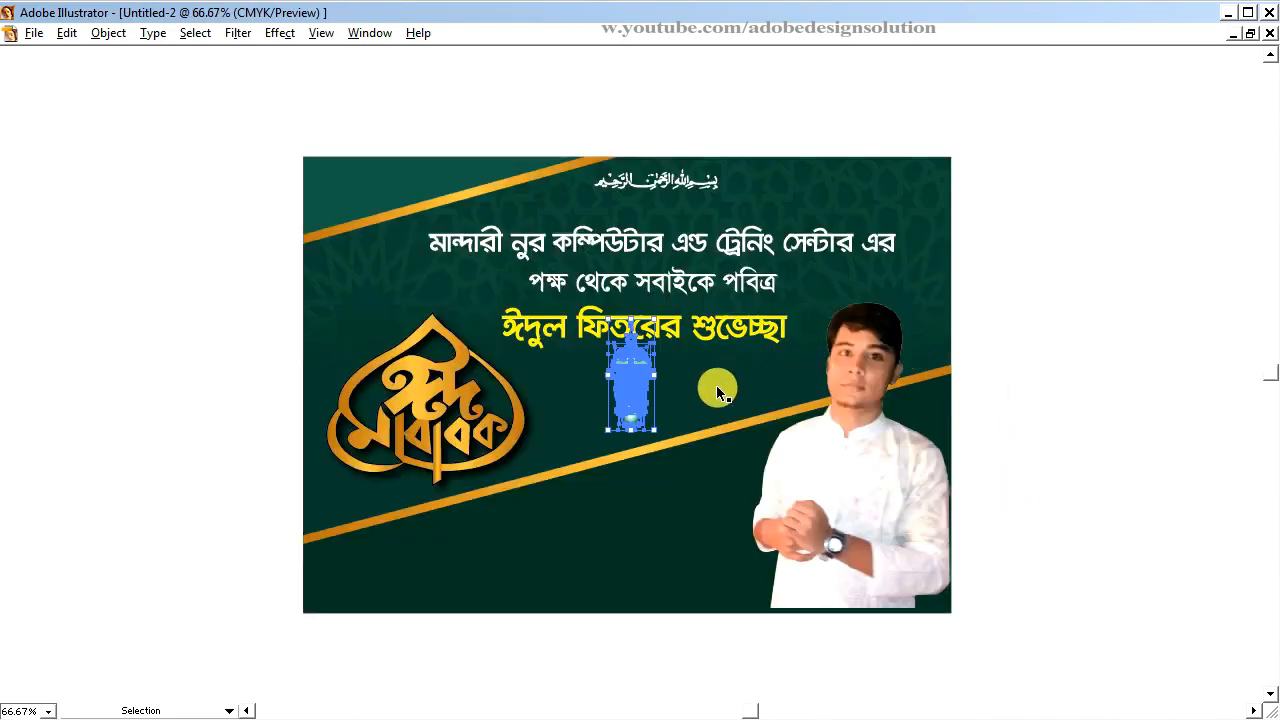
pyautogui.moveTo(634, 390); pyautogui.dragTo(928, 225)
pyautogui.click(1035, 257)
pyautogui.click(913, 205)
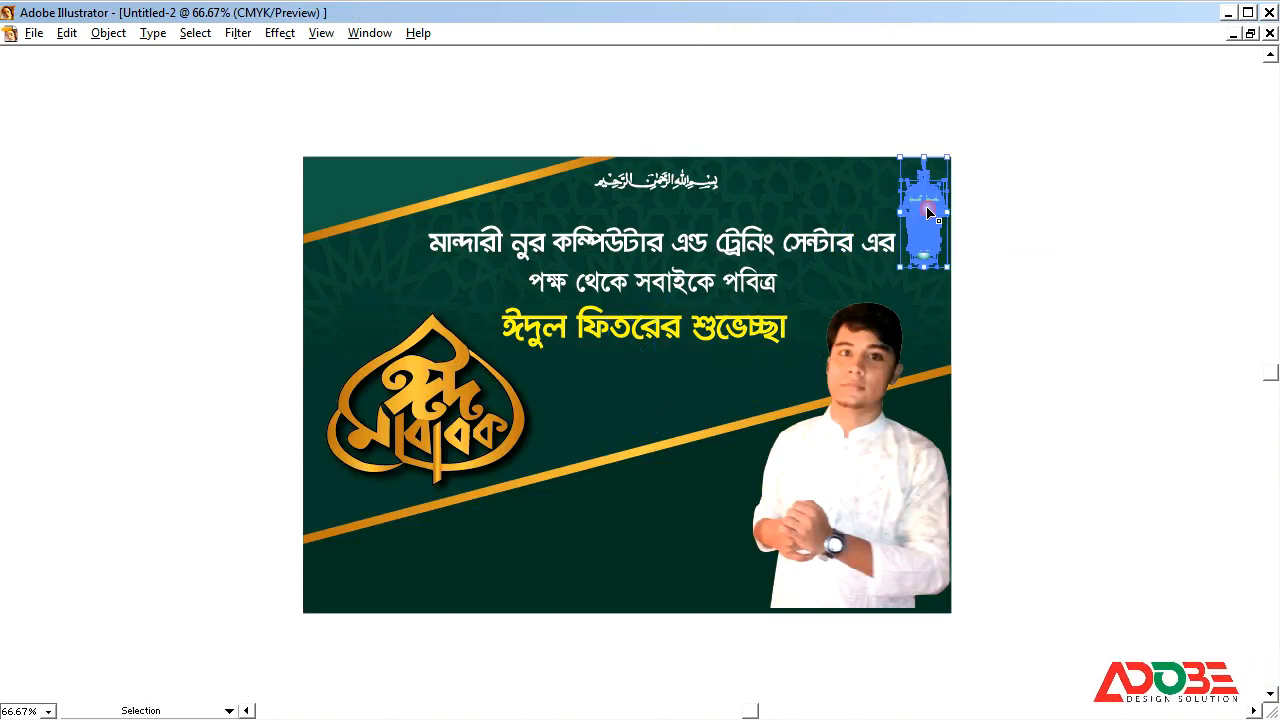
pyautogui.click(1068, 236)
# Duplicate the lantern to its left, scale the copy down and hang it from the banner's top edge beside the original
pyautogui.press('z')
pyautogui.moveTo(568, 140); pyautogui.dragTo(908, 337)
pyautogui.press('v')
pyautogui.click(868, 300)
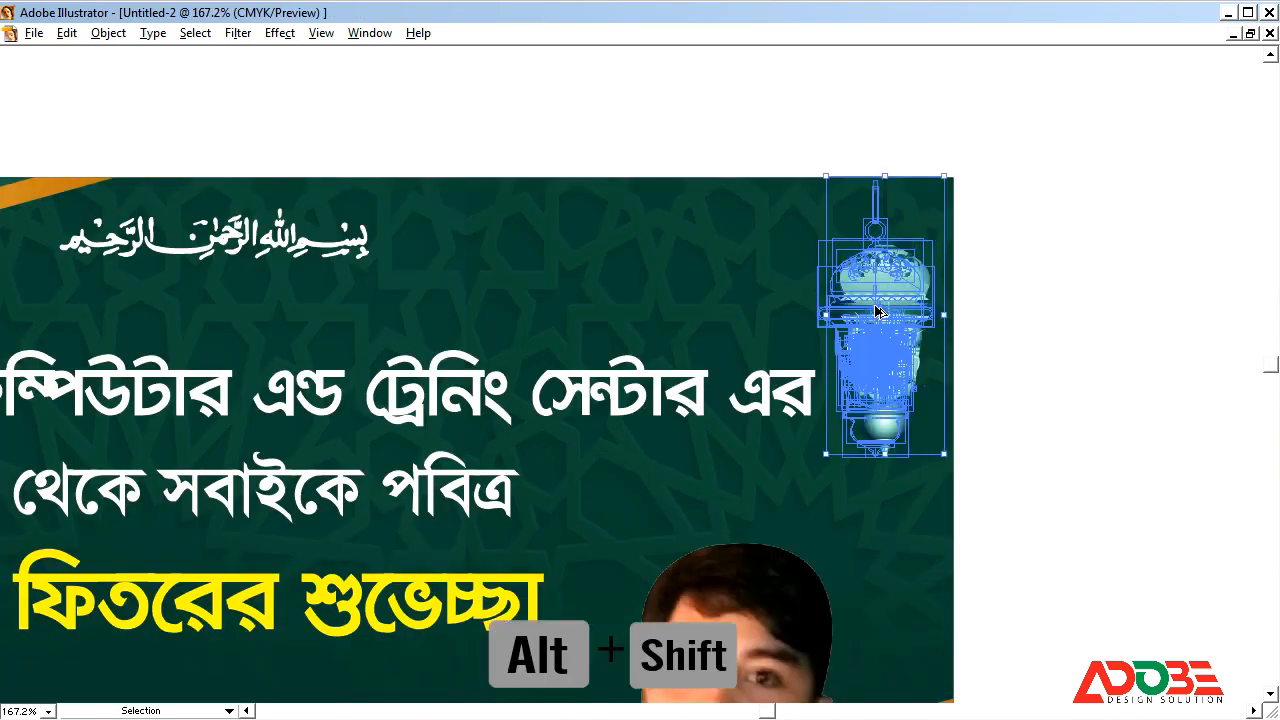
pyautogui.moveTo(868, 300); pyautogui.dragTo(727, 300)
pyautogui.moveTo(800, 458); pyautogui.dragTo(780, 442)
pyautogui.moveTo(740, 314); pyautogui.dragTo(806, 259)
pyautogui.click(1045, 293)
pyautogui.click(802, 261)
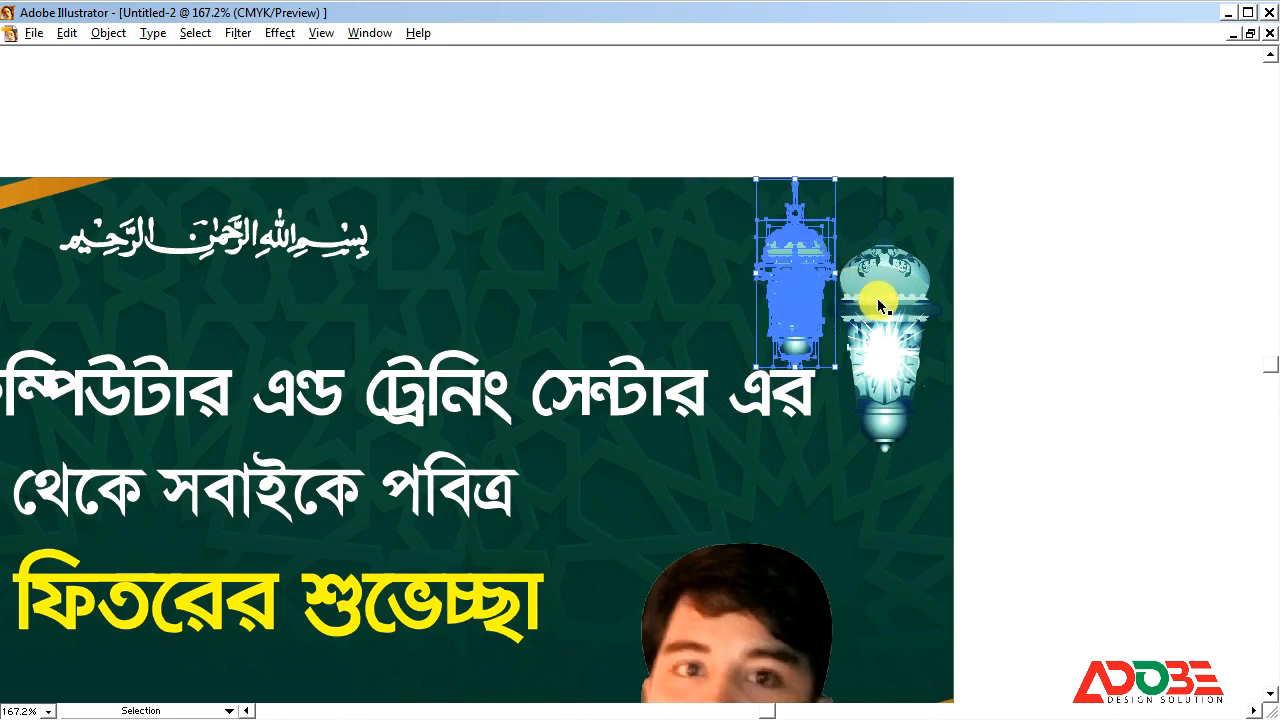
# Narrow the first white Bengali line to clear the smaller lantern, and shift that lantern slightly left and down
pyautogui.click(782, 398)
pyautogui.moveTo(813, 439); pyautogui.dragTo(777, 437)
pyautogui.click(803, 272)
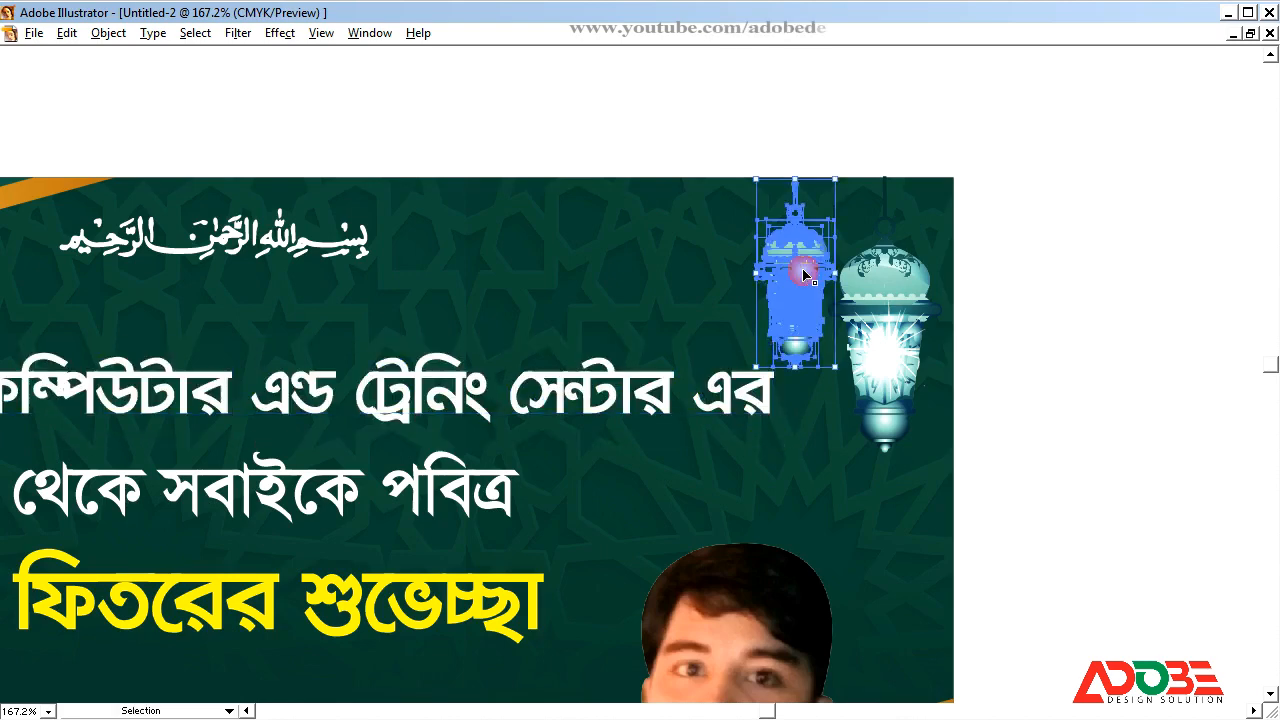
pyautogui.moveTo(833, 367); pyautogui.dragTo(834, 368)
pyautogui.moveTo(806, 257); pyautogui.dragTo(800, 258)
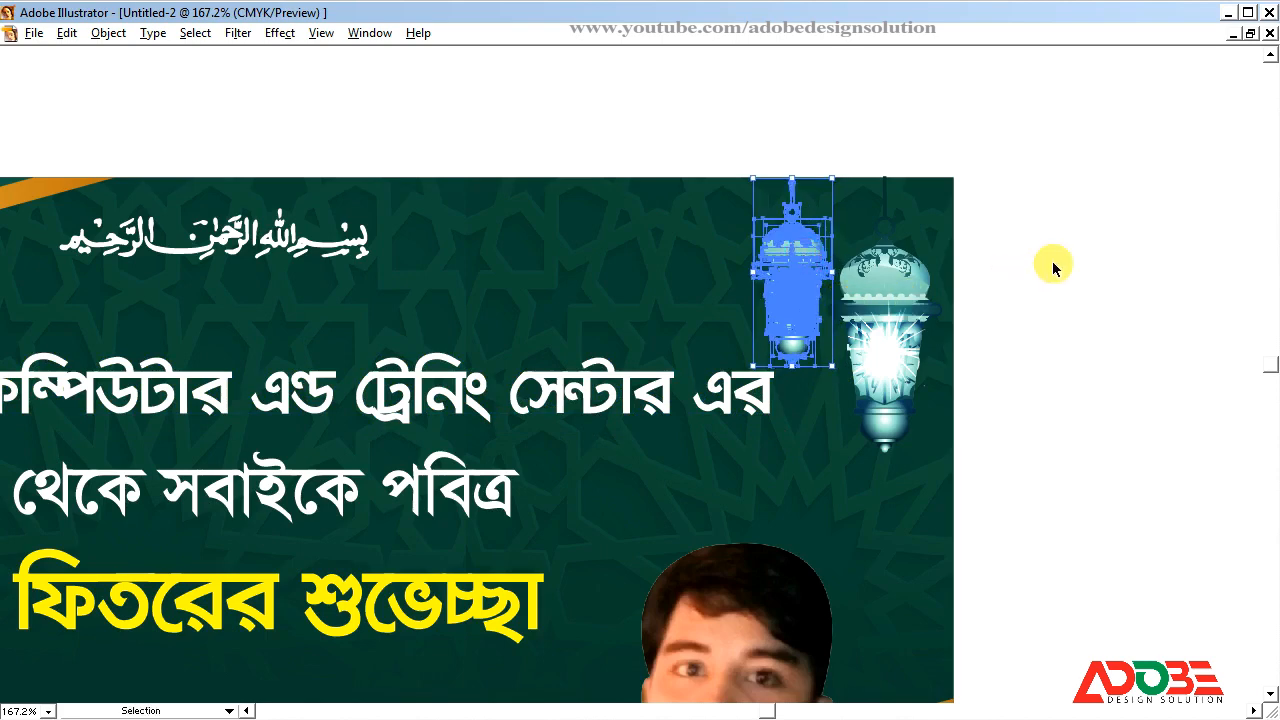
pyautogui.press('Down')
pyautogui.press('Down')
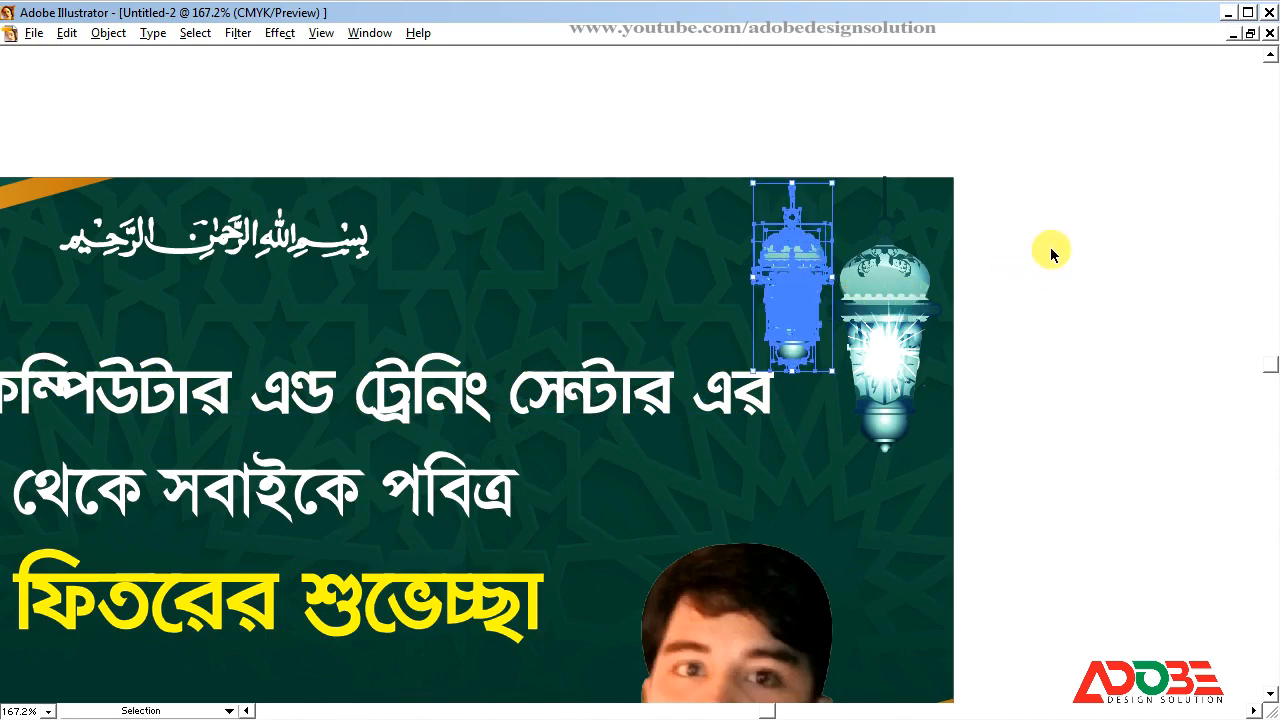
# Align the tops of both lanterns with the top edge of the background pattern and deselect everything
pyautogui.keyDown('shift'); pyautogui.click(895, 287); pyautogui.keyUp('shift')
pyautogui.click(663, 225)
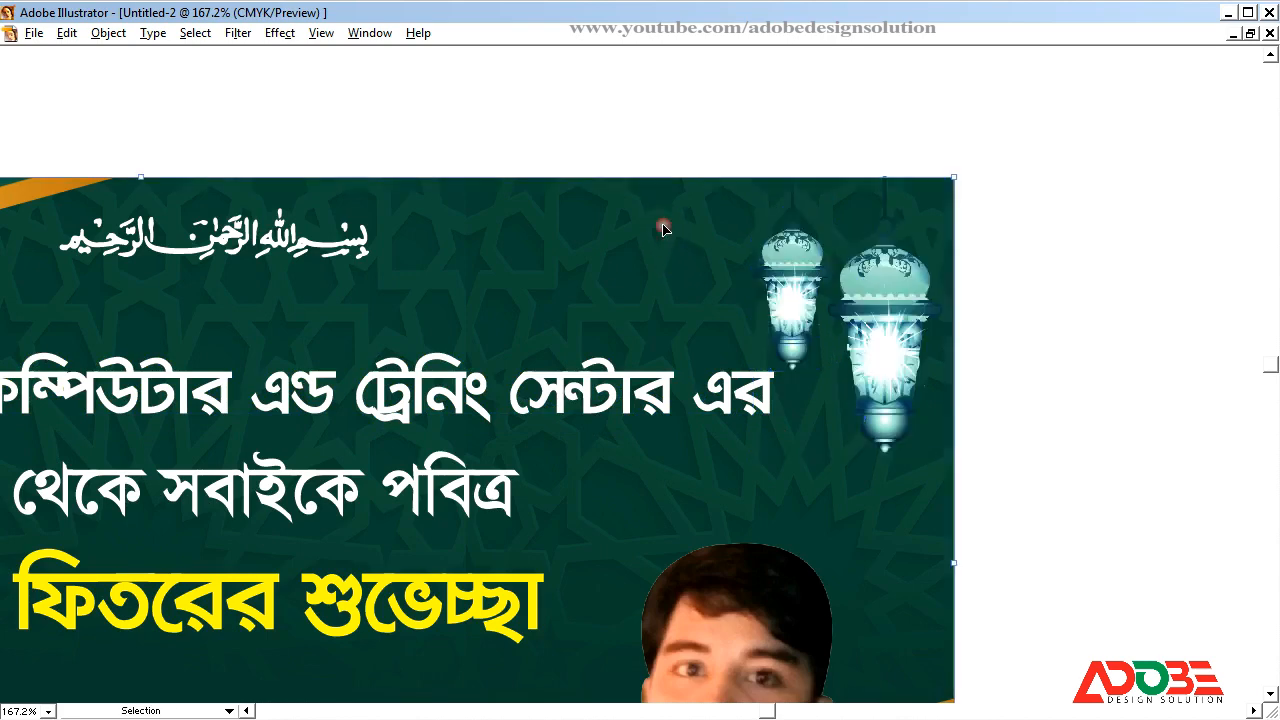
pyautogui.click(920, 300)
pyautogui.keyDown('shift'); pyautogui.click(792, 290); pyautogui.keyUp('shift')
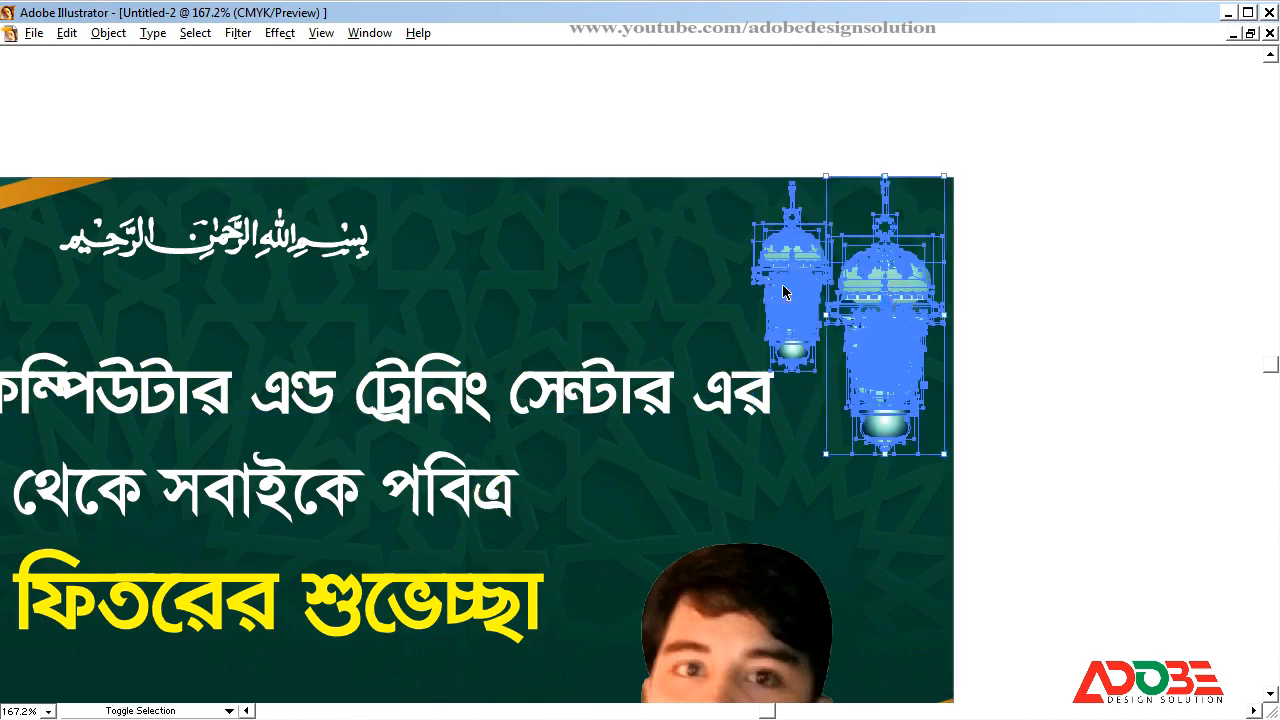
pyautogui.press('Tab')
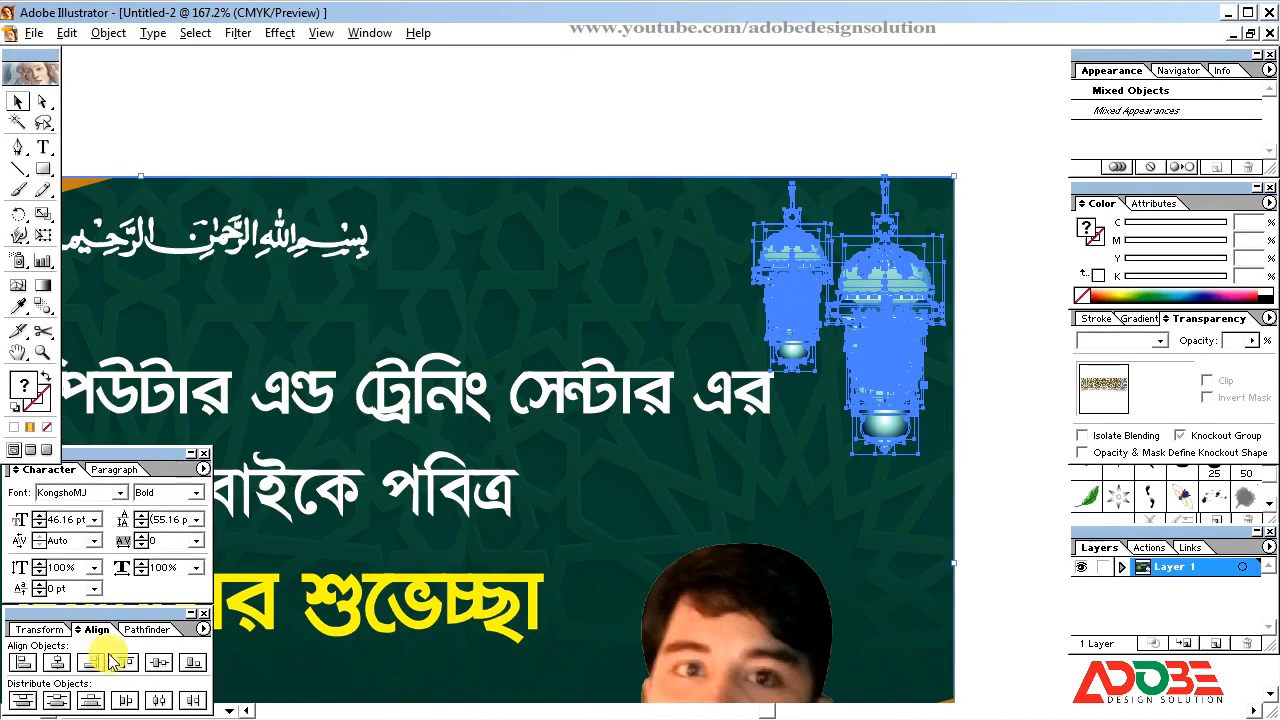
pyautogui.click(1010, 263)
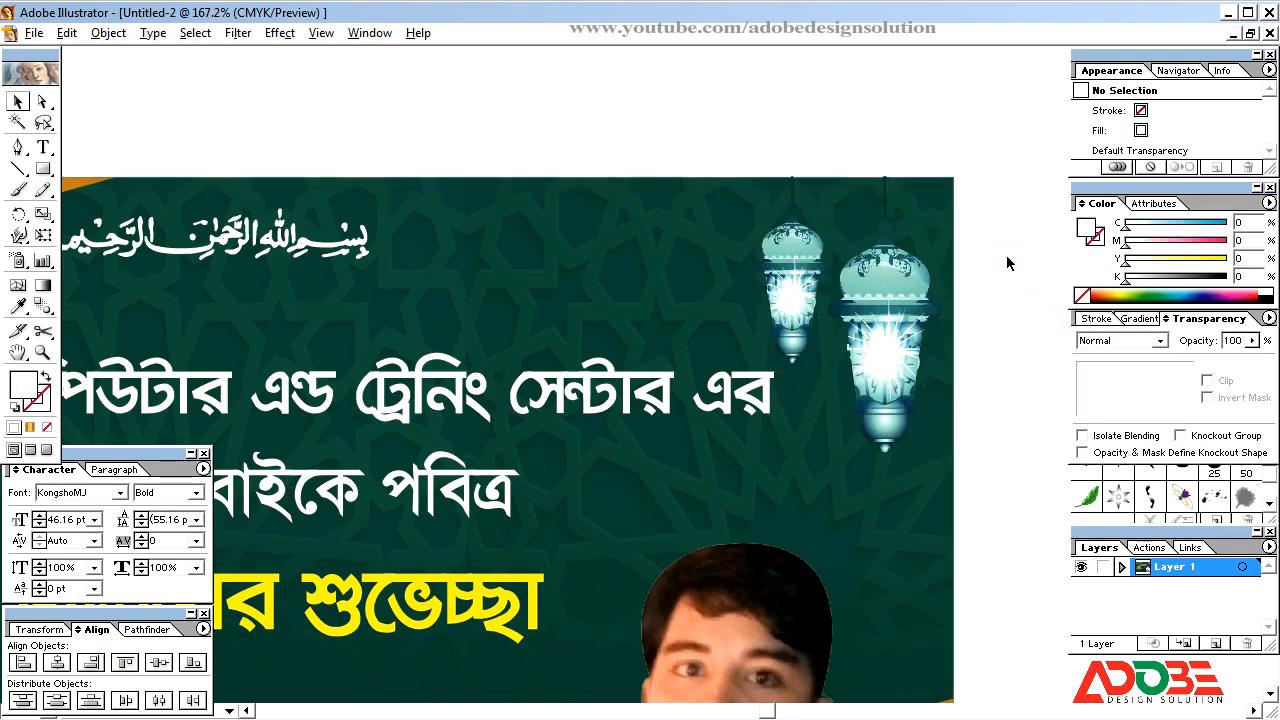
# Cut the black Bengali text blocks from the other Eid banner document and paste them into this banner
pyautogui.press('Tab')
pyautogui.hotkey('ctrl', '-')
pyautogui.hotkey('ctrl', '-')
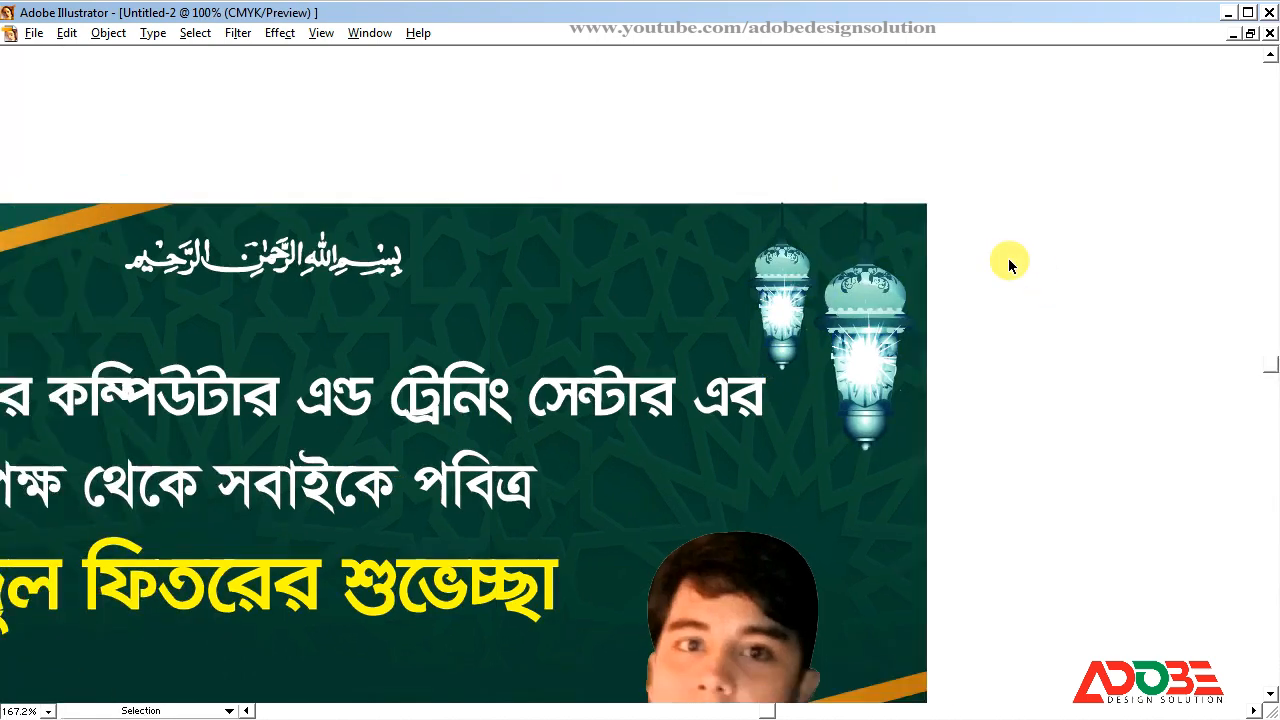
pyautogui.moveTo(848, 566); pyautogui.dragTo(988, 445)
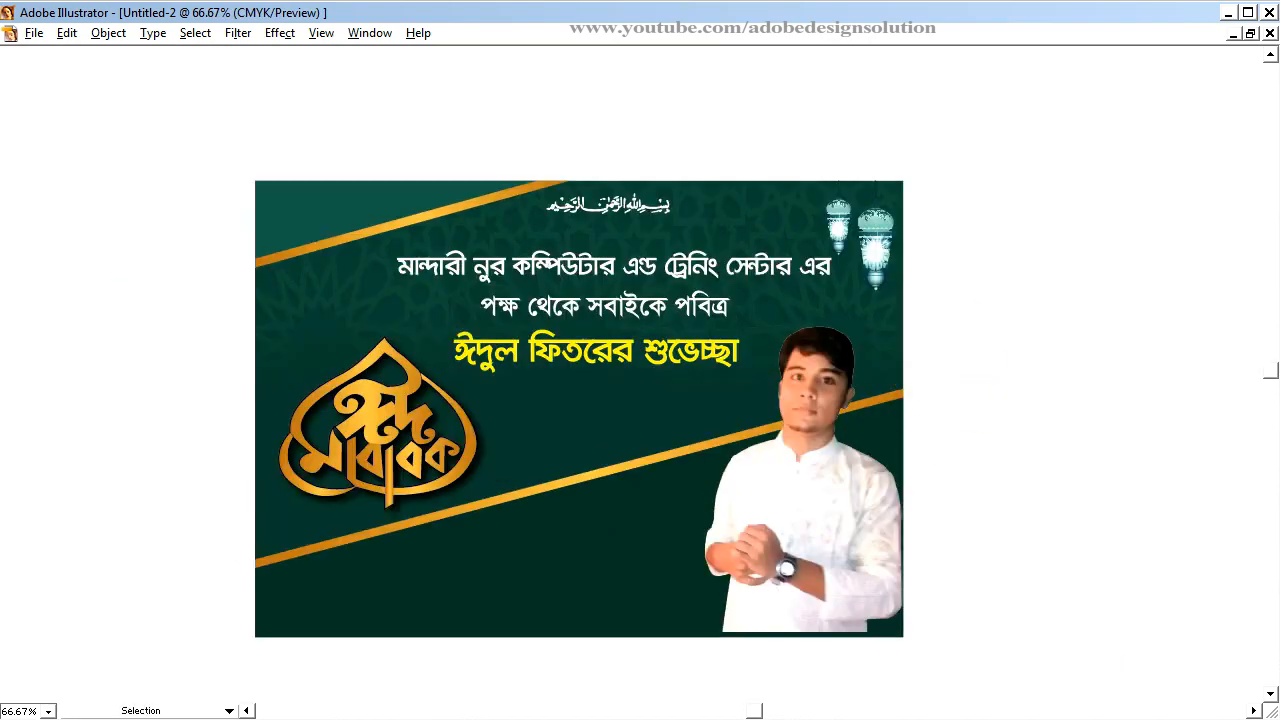
pyautogui.click(663, 668)
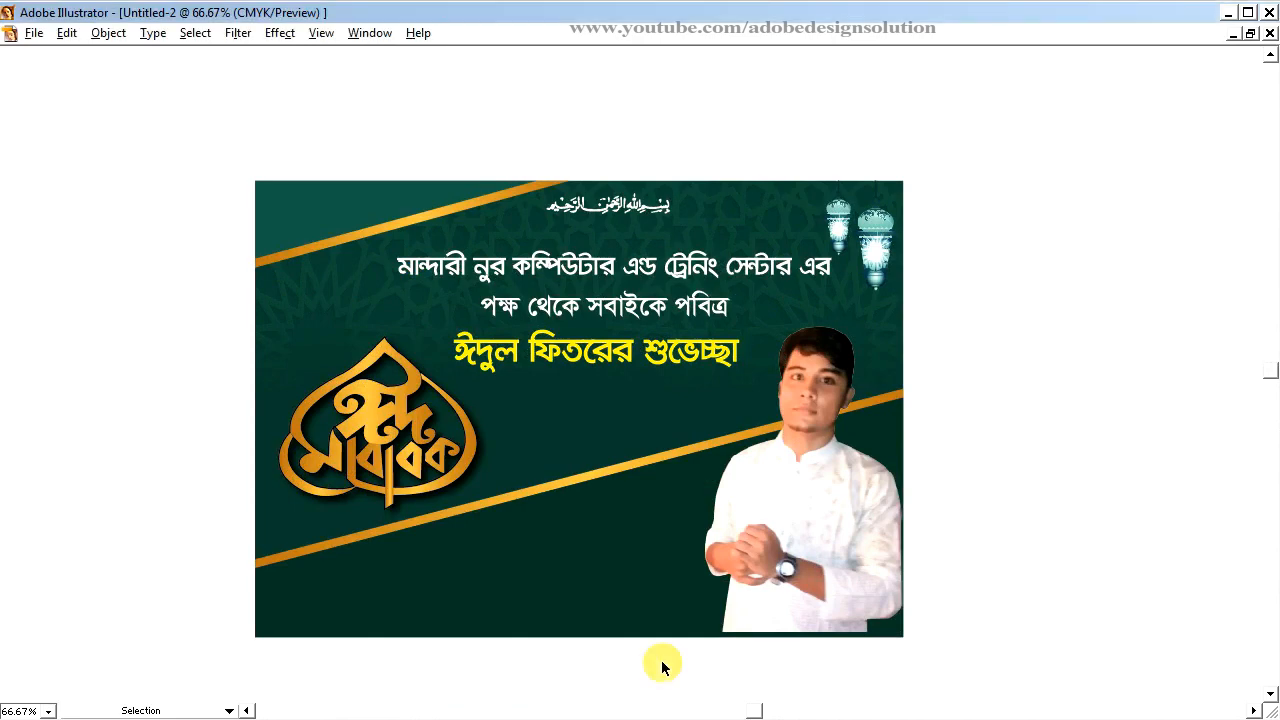
pyautogui.hotkey('ctrl', 'Tab')
pyautogui.moveTo(514, 134); pyautogui.dragTo(880, 538)
pyautogui.hotkey('ctrl', 'x')
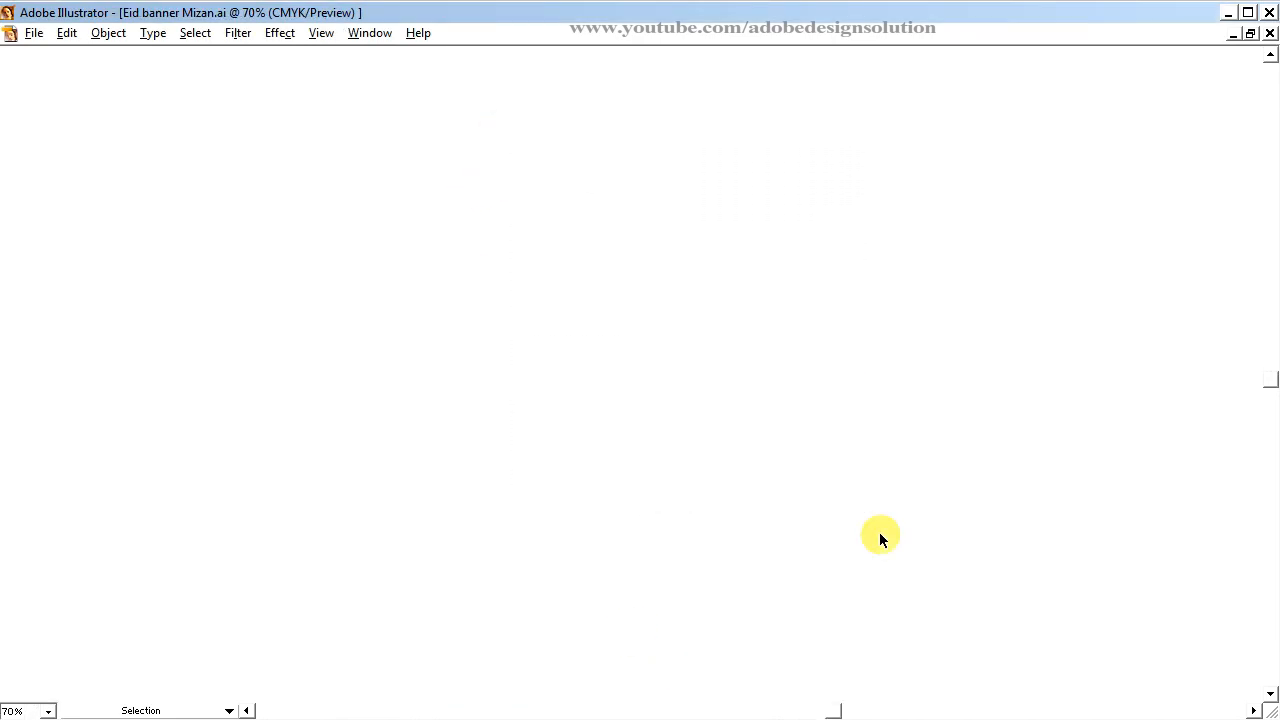
pyautogui.hotkey('ctrl', 'Tab')
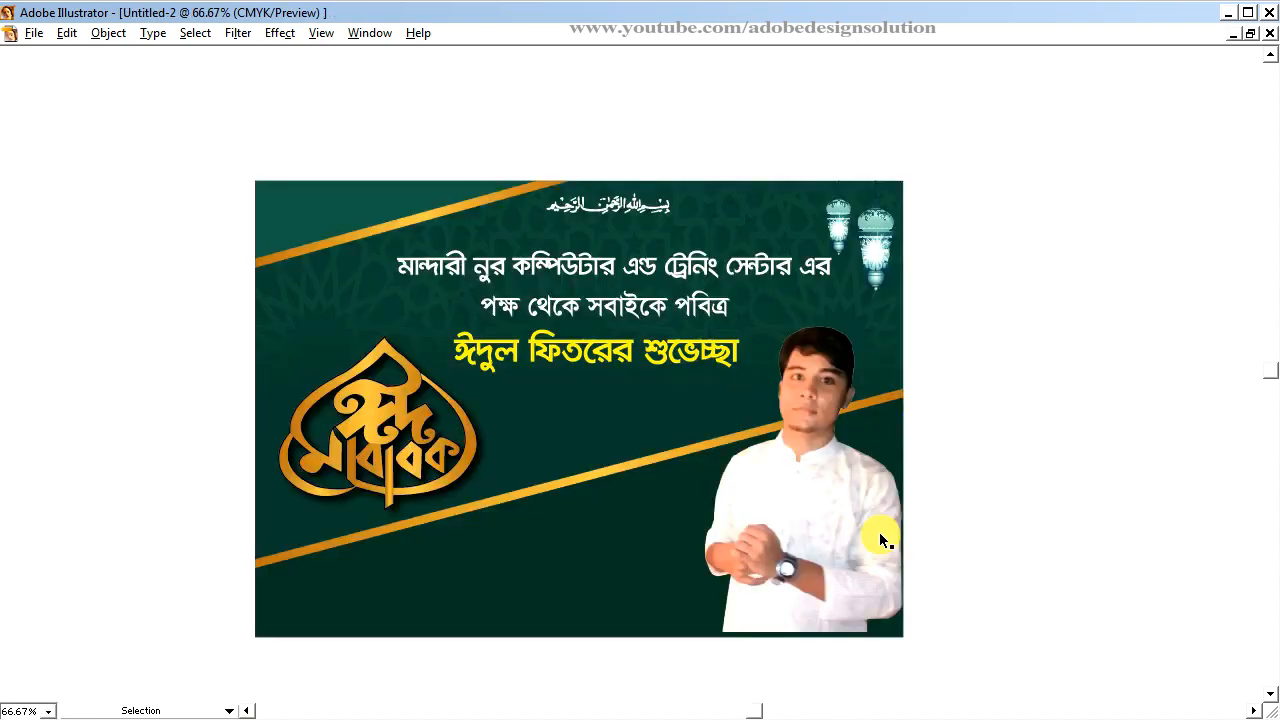
pyautogui.hotkey('ctrl', 'v')
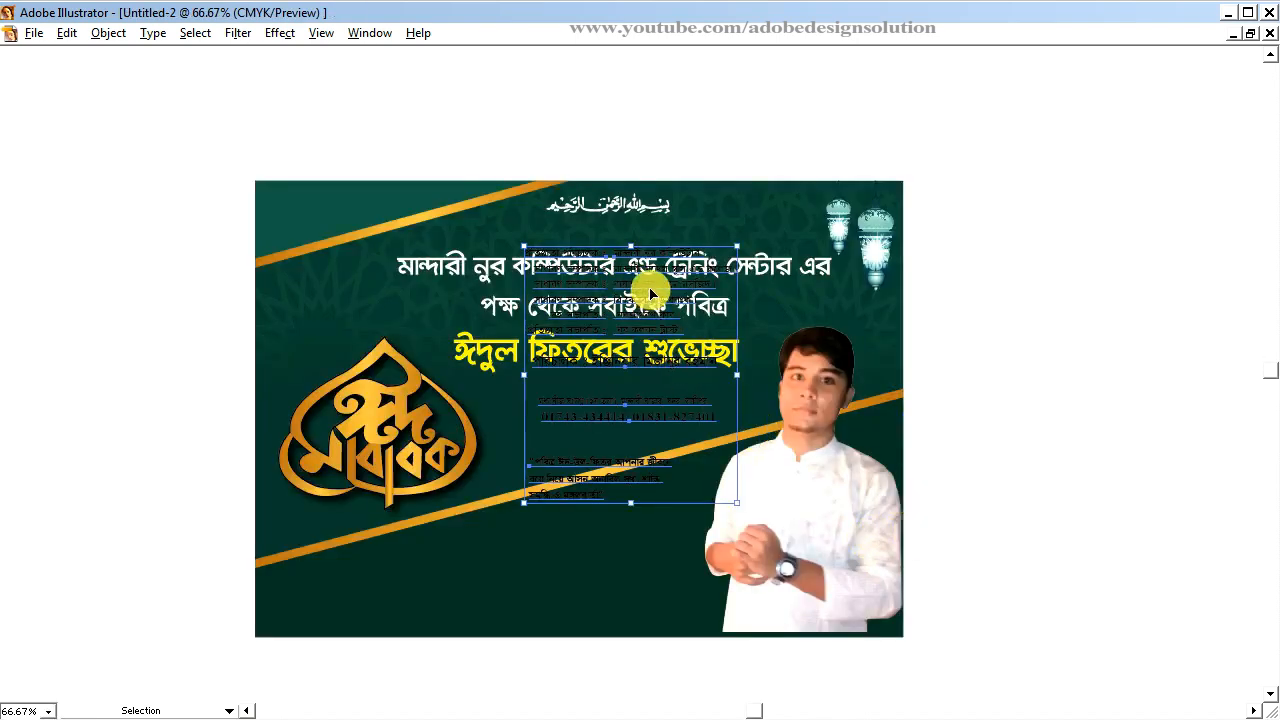
# Place the two-column Bengali list in the banner's lower area beside the portrait, with the remaining text outside the banner's right edge
pyautogui.moveTo(650, 293); pyautogui.dragTo(632, 566)
pyautogui.click(1081, 228)
pyautogui.press('Tab')
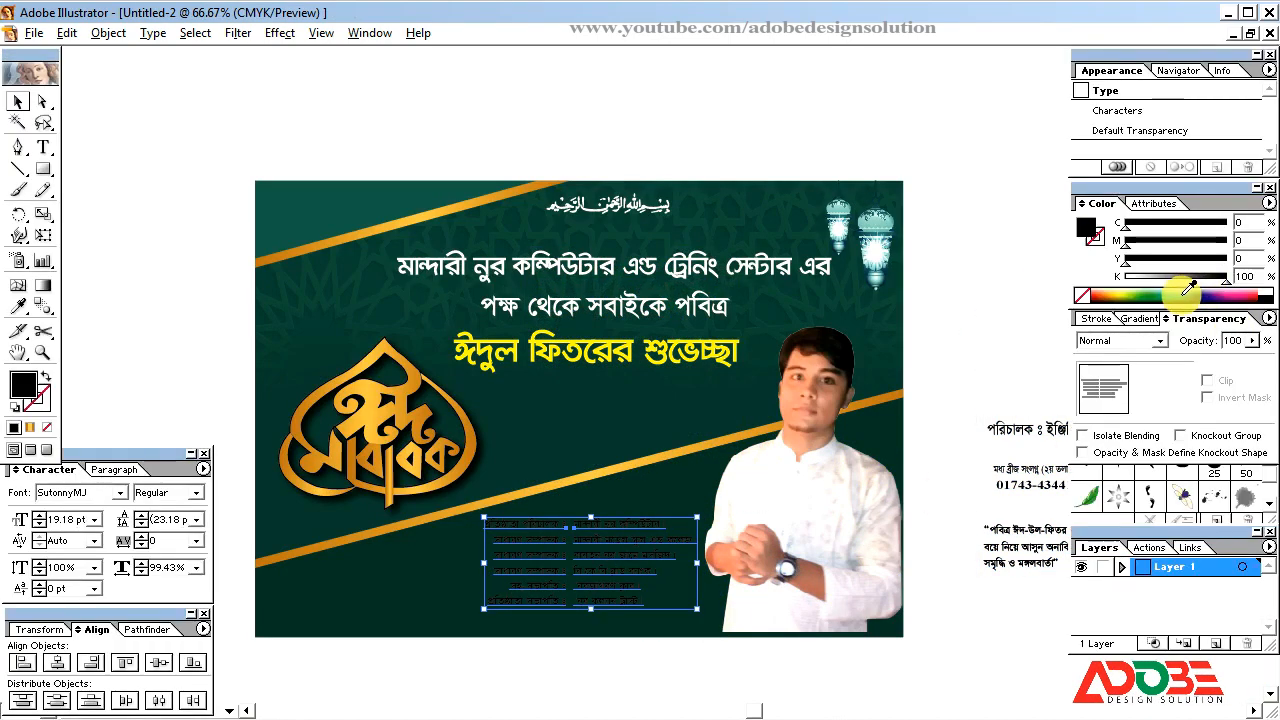
# Fill the two-column Bengali list beside the portrait with white
pyautogui.moveTo(1185, 290); pyautogui.dragTo(1063, 277)
pyautogui.click(1014, 430)
pyautogui.keyDown('shift'); pyautogui.click(1010, 484); pyautogui.keyUp('shift')
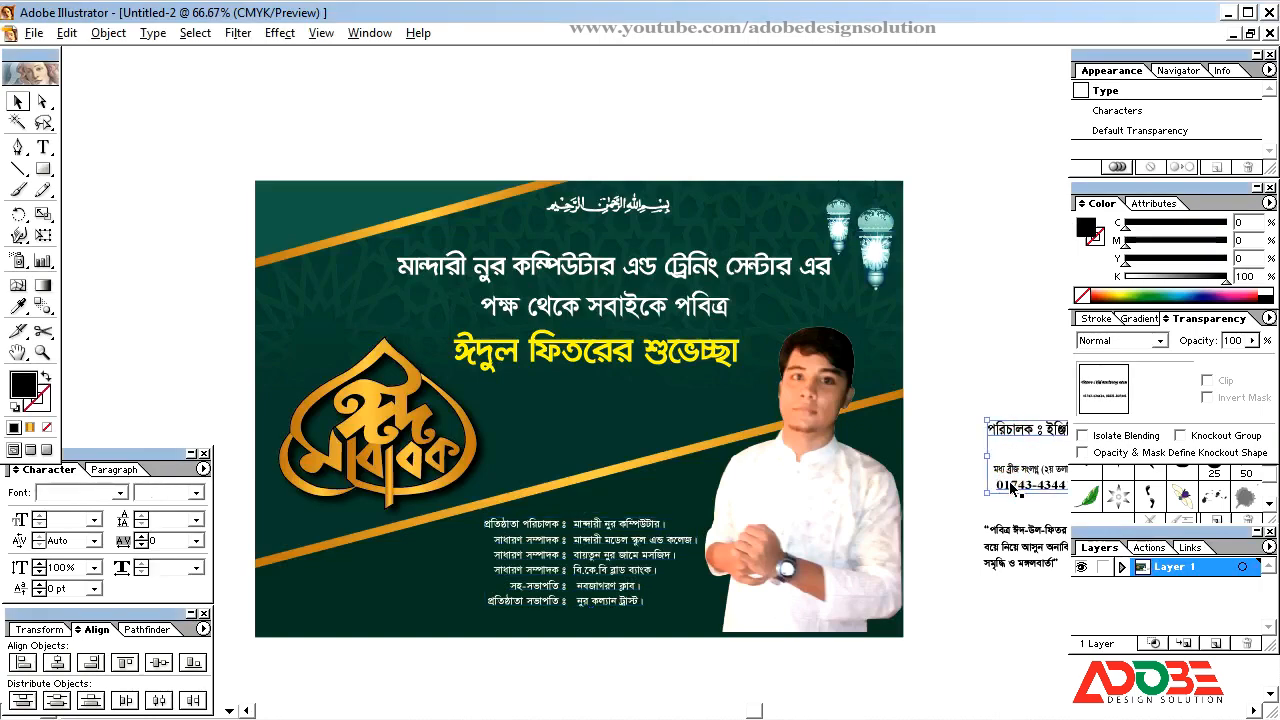
# Move the three-line Bengali quotation into the banner's upper-left corner, beside the gold strip, and fill it with white
pyautogui.click(1041, 541)
pyautogui.press('Tab')
pyautogui.moveTo(1041, 541); pyautogui.dragTo(322, 210)
pyautogui.press('Tab')
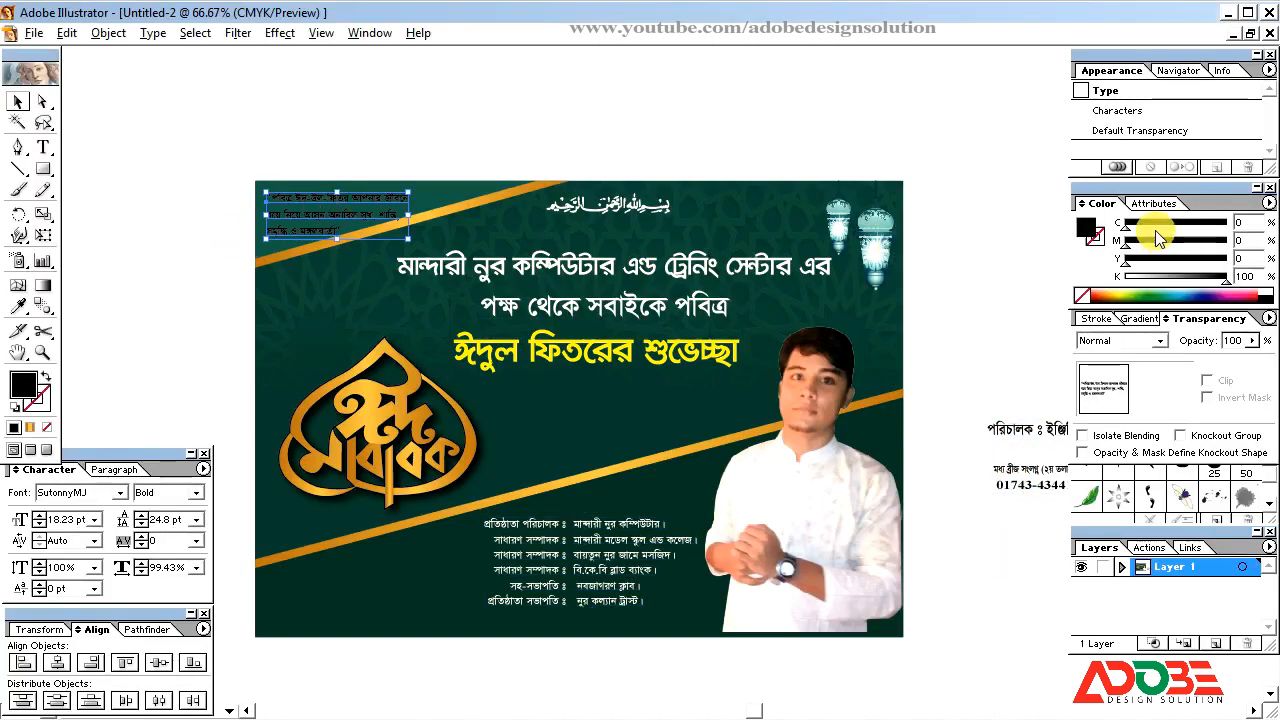
pyautogui.moveTo(1137, 275); pyautogui.dragTo(1039, 275)
pyautogui.click(621, 85)
# Nudge the white quotation slightly up and left to tuck it closer to the banner's corner
pyautogui.click(312, 200)
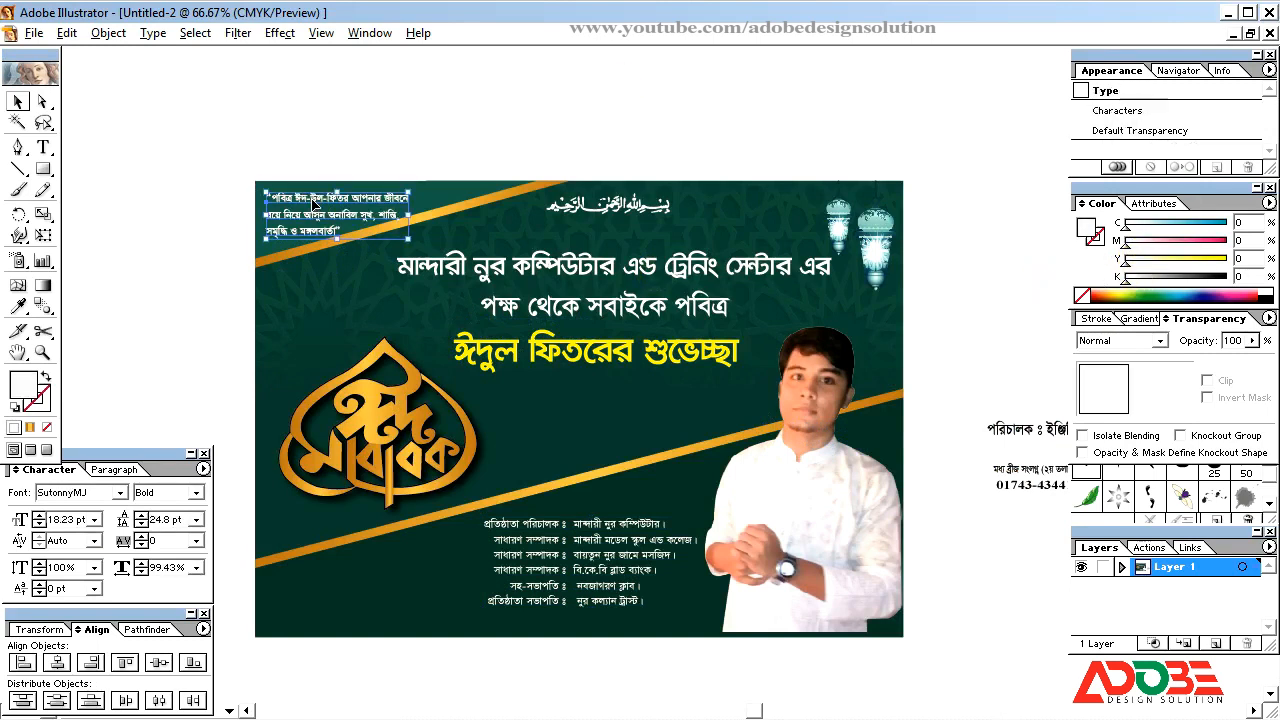
pyautogui.press('Up')
pyautogui.press('Up')
pyautogui.press('Up')
pyautogui.press('Up')
pyautogui.press('Up')
pyautogui.press('Left')
pyautogui.press('Left')
pyautogui.press('Left')
pyautogui.press('Left')
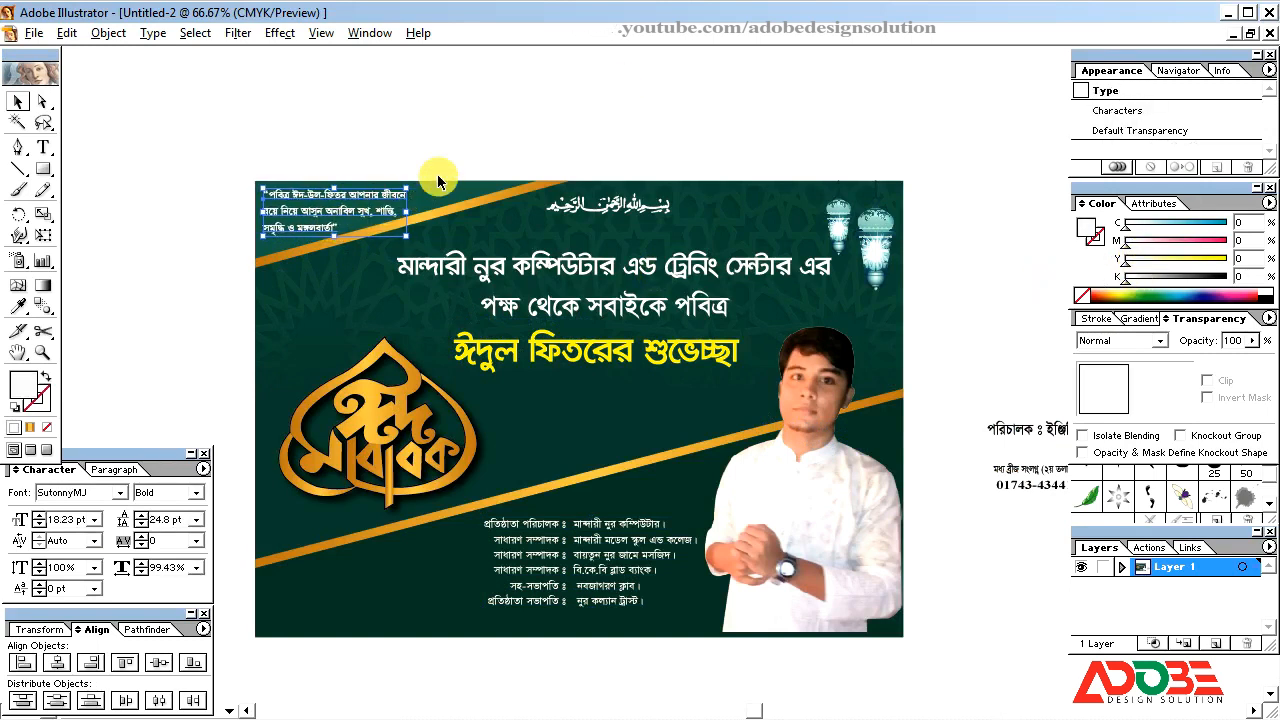
pyautogui.click(459, 143)
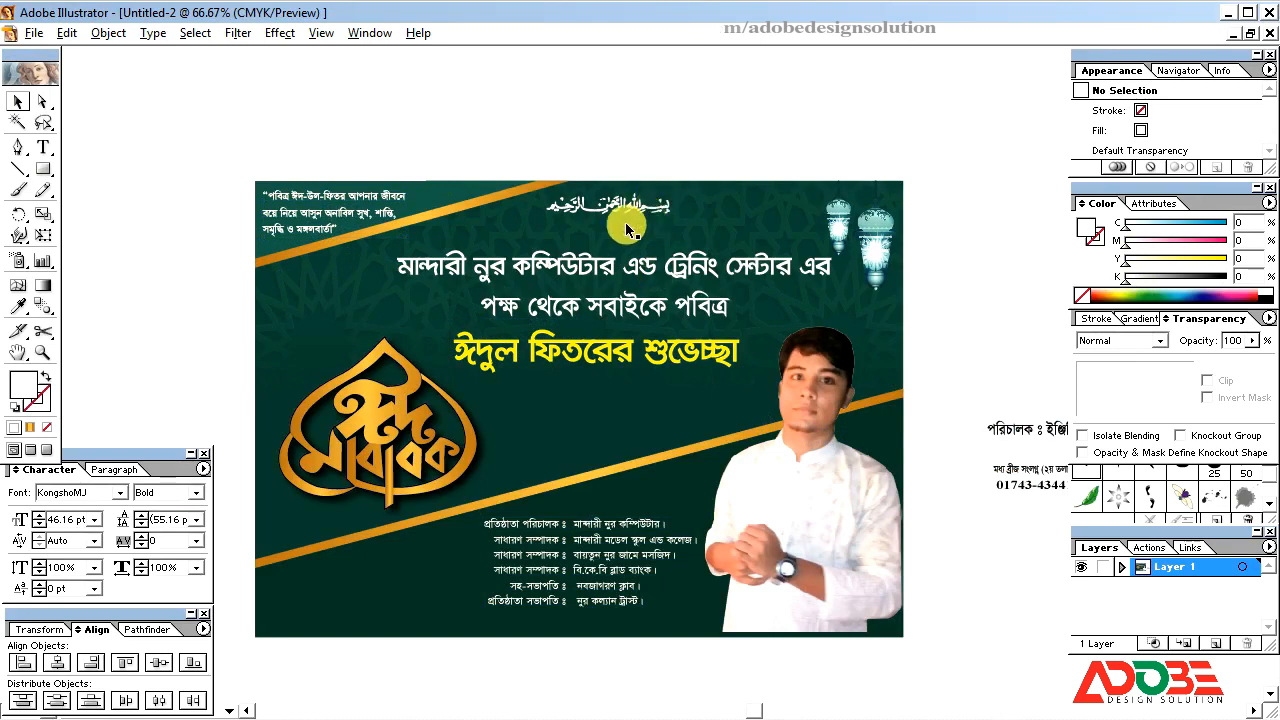
pyautogui.click(355, 221)
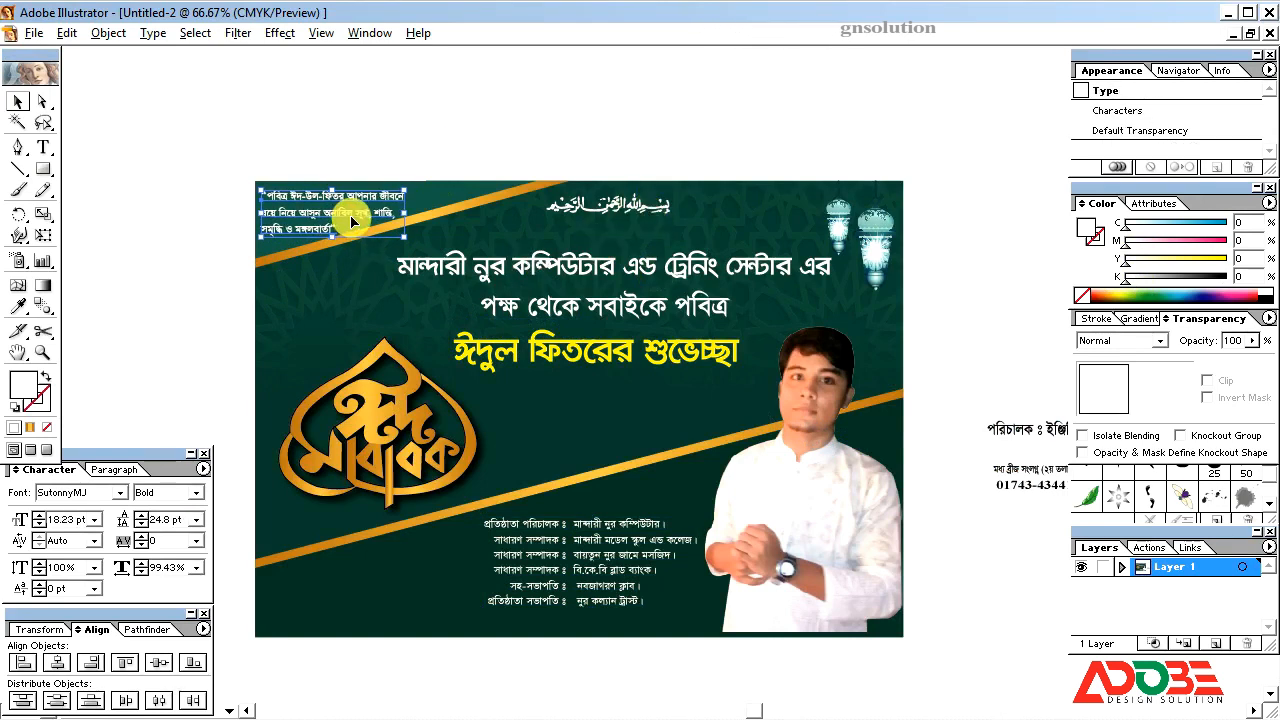
pyautogui.click(429, 137)
# Outside the banner, move the address and phone lines above the director's name line and shift that line slightly up
pyautogui.press('Tab')
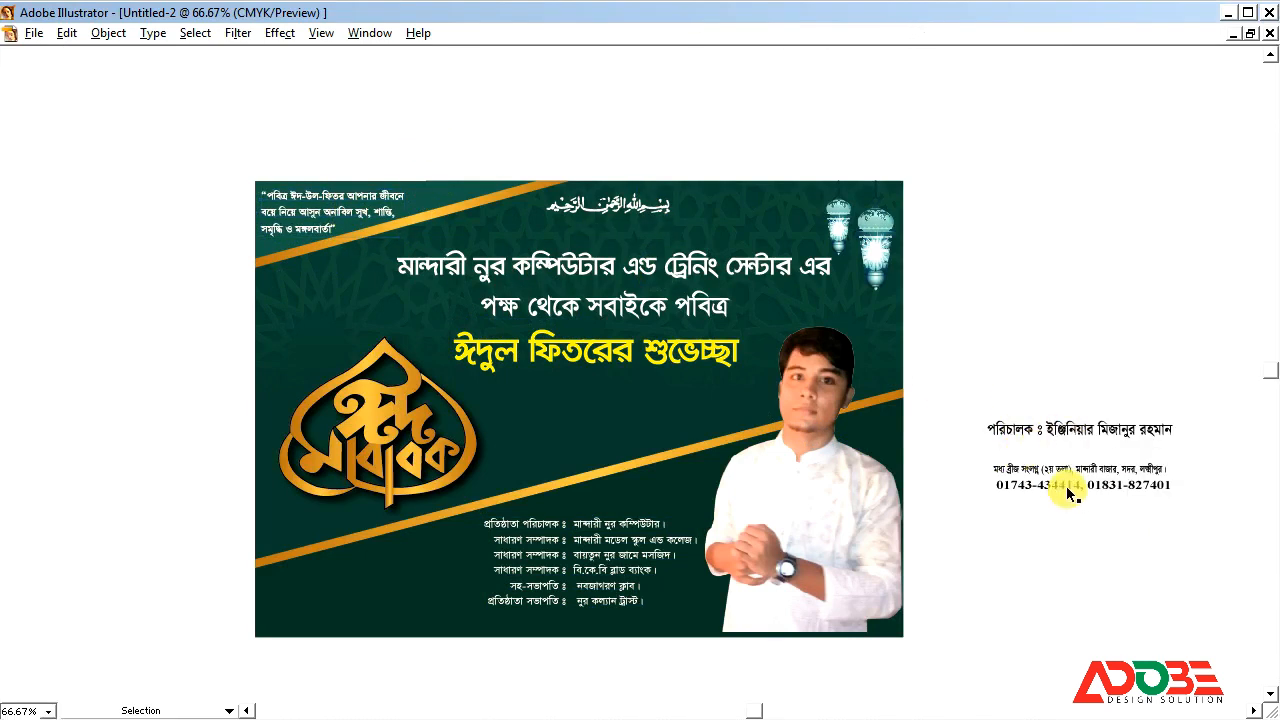
pyautogui.click(1068, 490)
pyautogui.keyDown('shift'); pyautogui.click(1078, 462); pyautogui.keyUp('shift')
pyautogui.moveTo(1128, 470); pyautogui.dragTo(1131, 378)
pyautogui.moveTo(1093, 430); pyautogui.dragTo(1087, 417)
pyautogui.click(1080, 487)
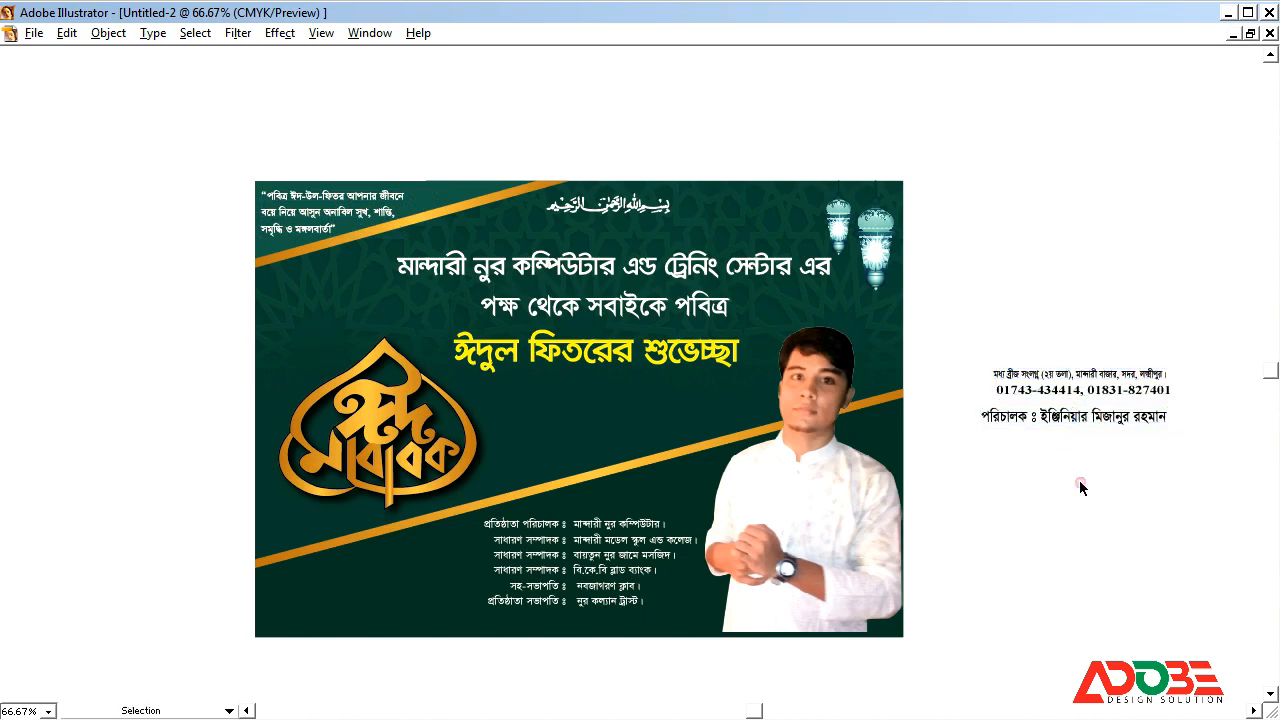
# Paste a copy of the full green background rectangle in front and shrink it to a thin strip along the banner's lower edge
pyautogui.press('space')
pyautogui.moveTo(976, 566); pyautogui.dragTo(974, 519)
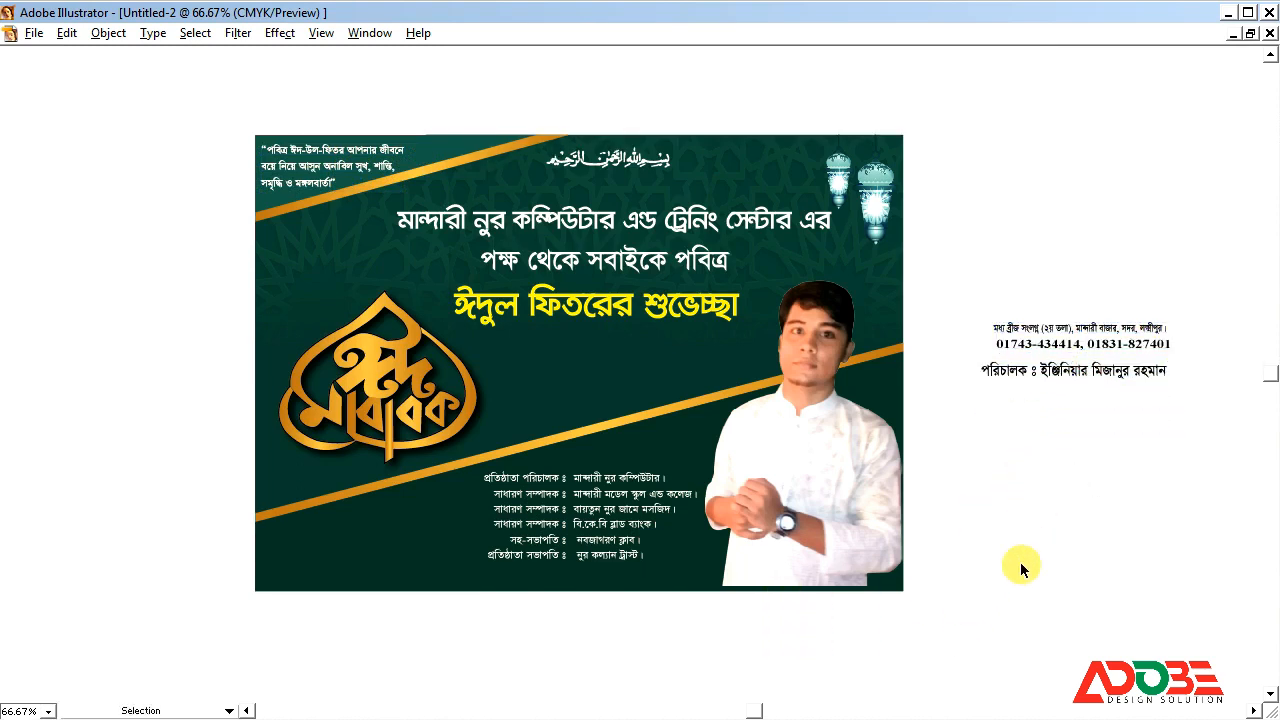
pyautogui.moveTo(226, 372); pyautogui.dragTo(1030, 641)
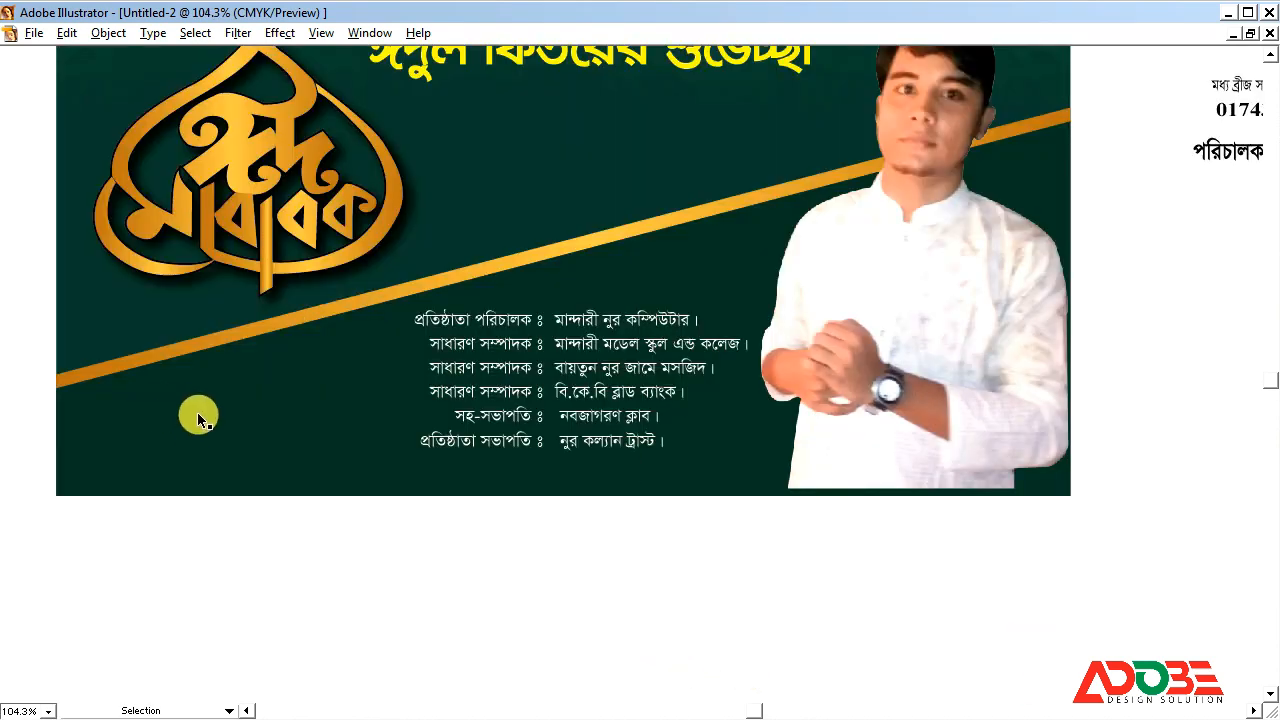
pyautogui.hotkey('ctrl', '-')
pyautogui.hotkey('ctrl', '-')
pyautogui.hotkey('ctrl', '-')
pyautogui.click(423, 386)
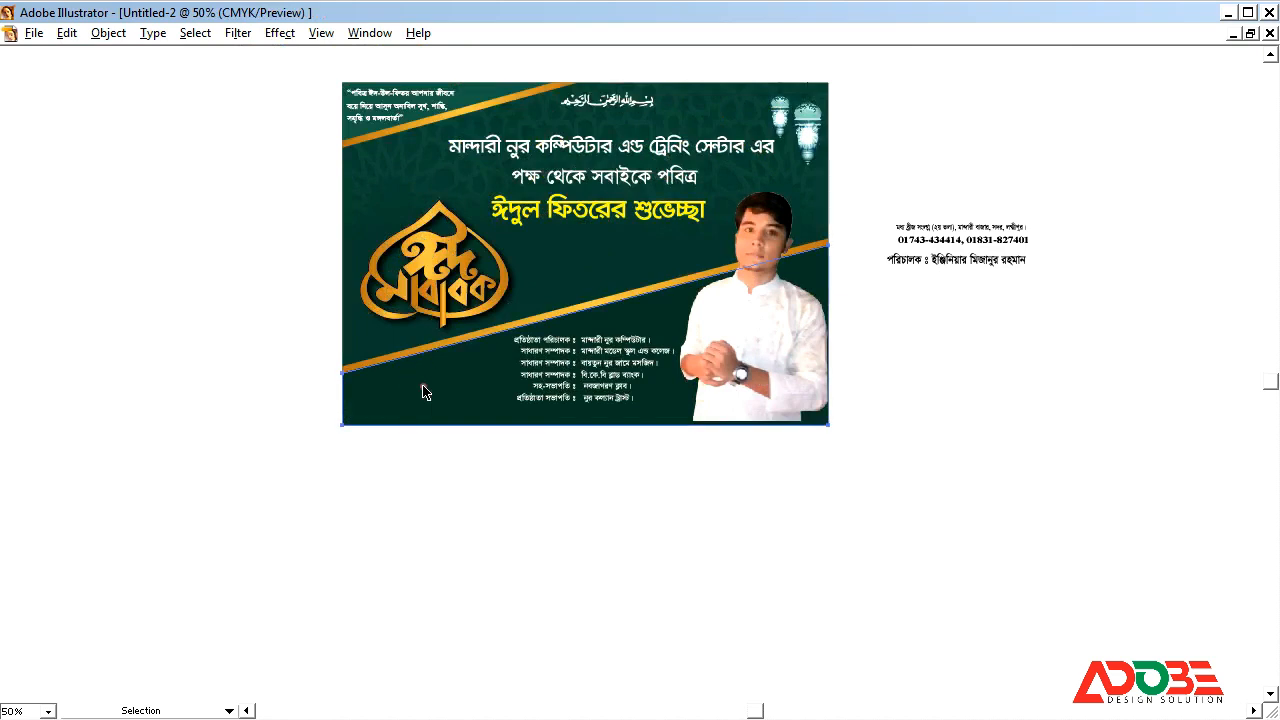
pyautogui.press('space')
pyautogui.moveTo(912, 339); pyautogui.dragTo(909, 480)
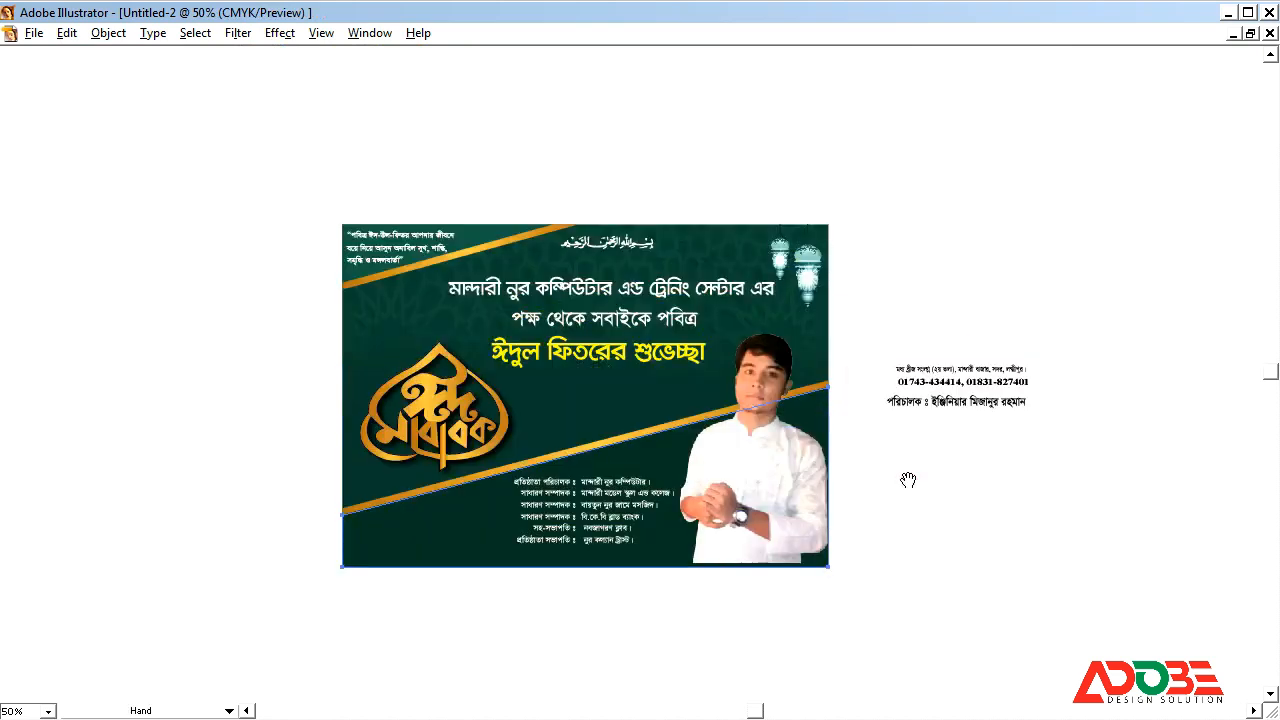
pyautogui.click(344, 372)
pyautogui.keyDown('shift'); pyautogui.click(351, 470); pyautogui.keyUp('shift')
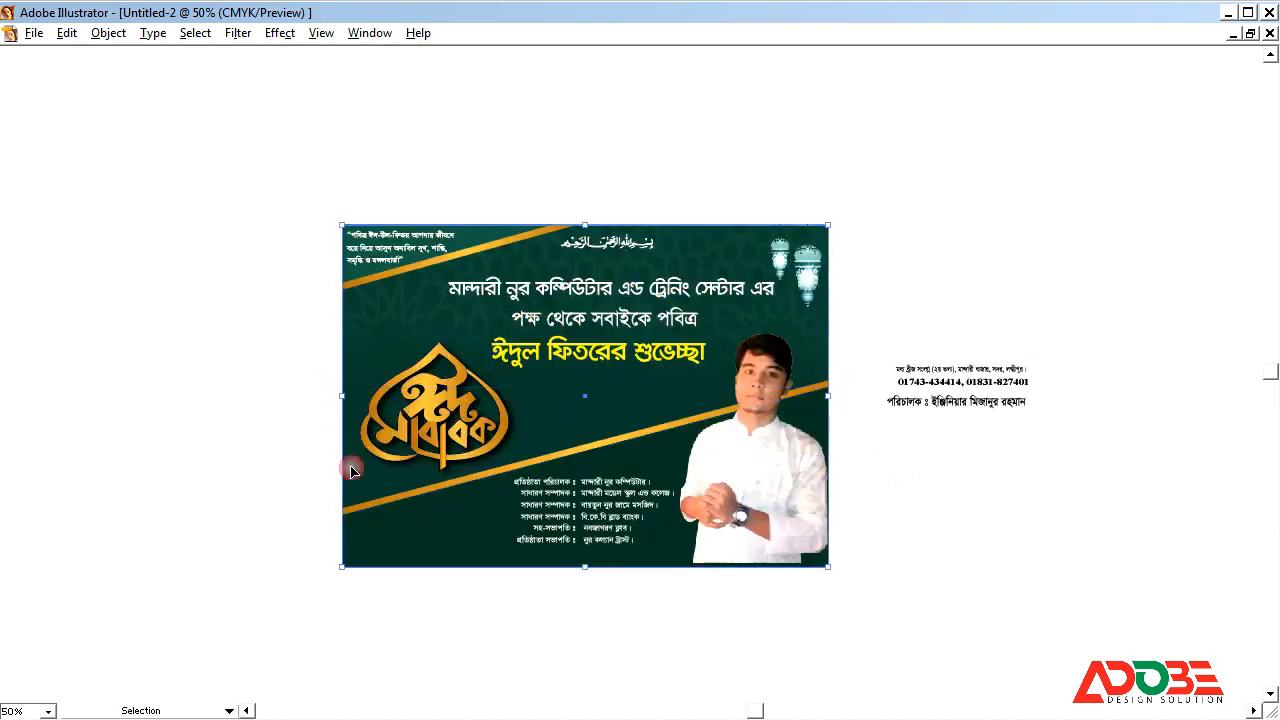
pyautogui.click(64, 33)
pyautogui.click(100, 121)
pyautogui.click(66, 33)
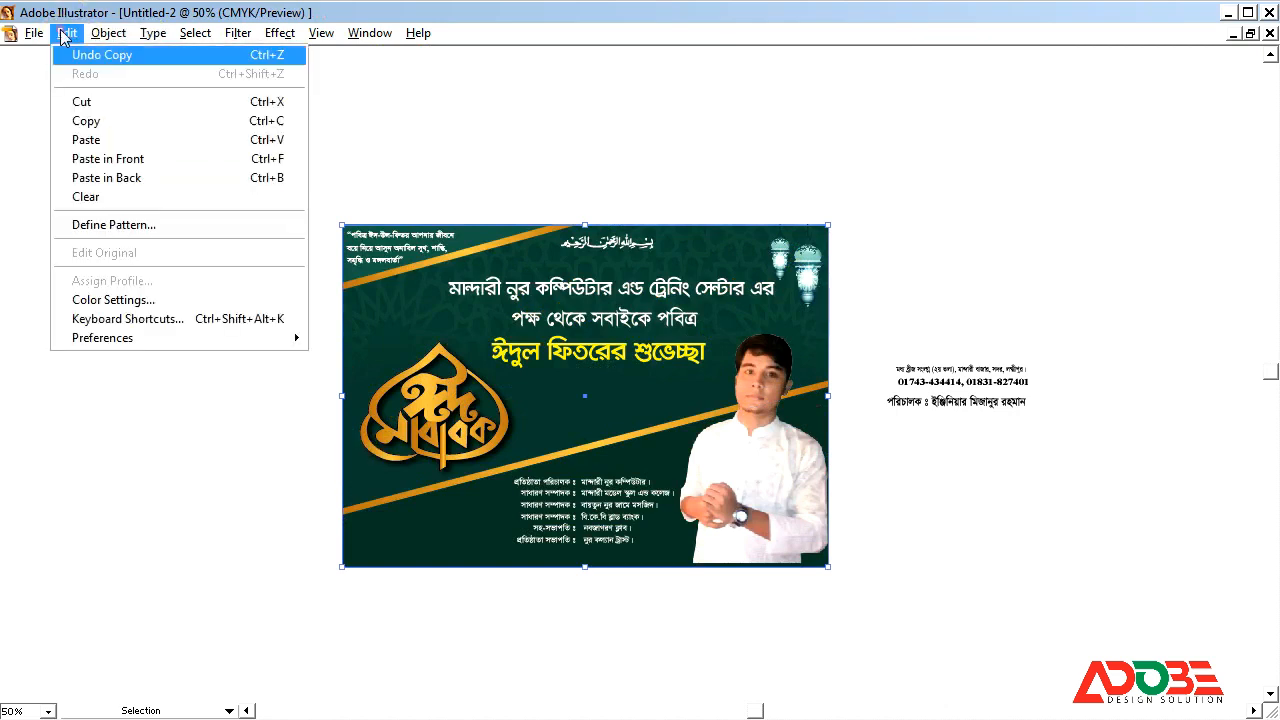
pyautogui.click(118, 160)
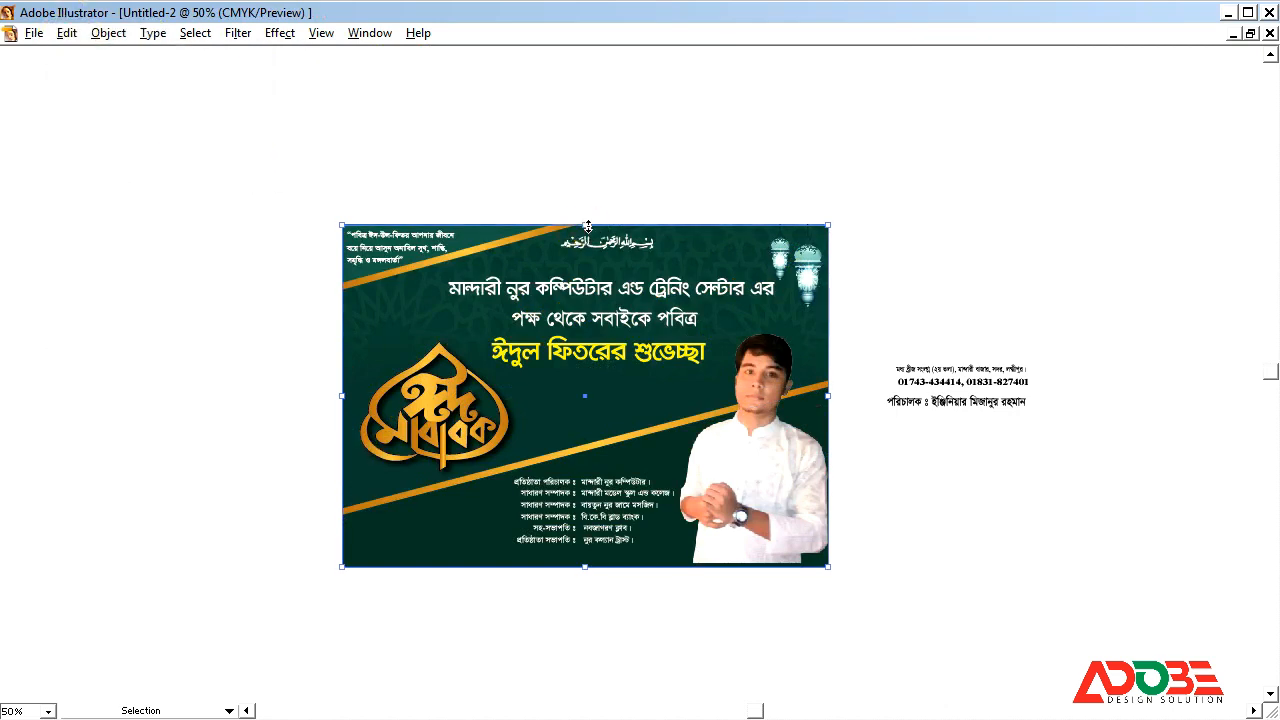
pyautogui.moveTo(587, 226); pyautogui.dragTo(585, 552)
# Set the lower strip's black value to 0% and bring the strip in front of all other objects
pyautogui.press('Tab')
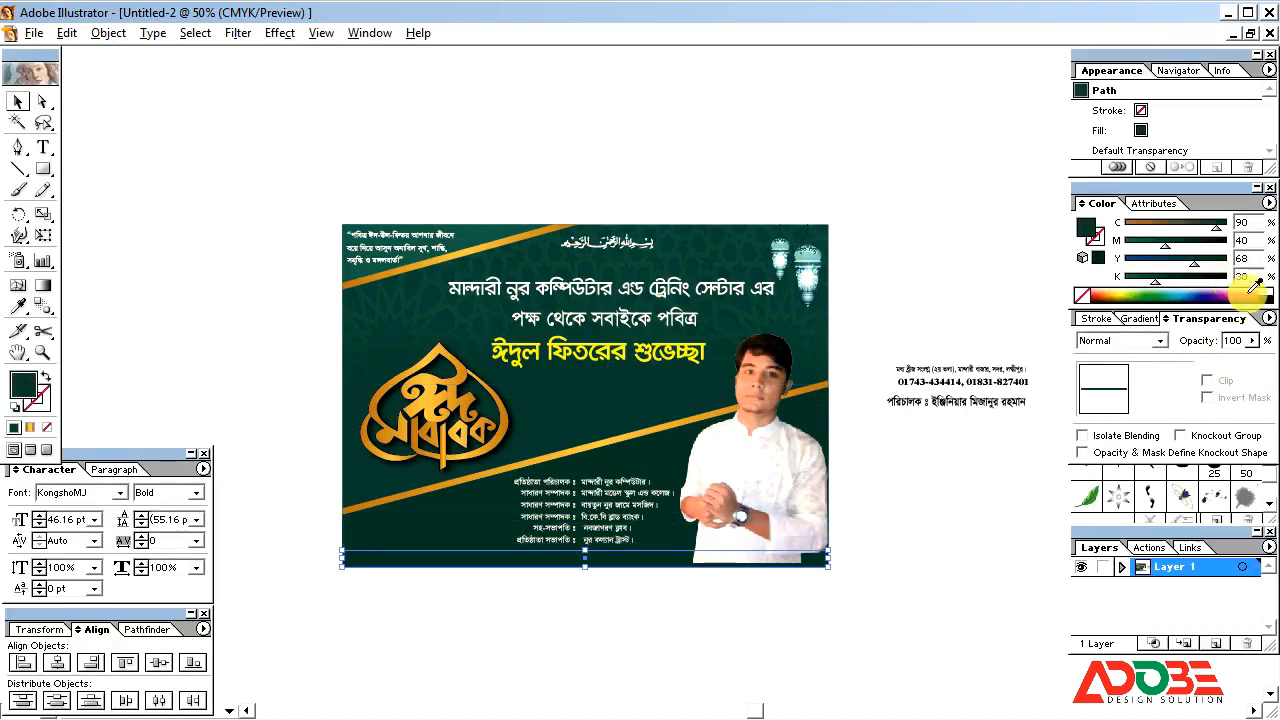
pyautogui.moveTo(1158, 284); pyautogui.dragTo(1045, 286)
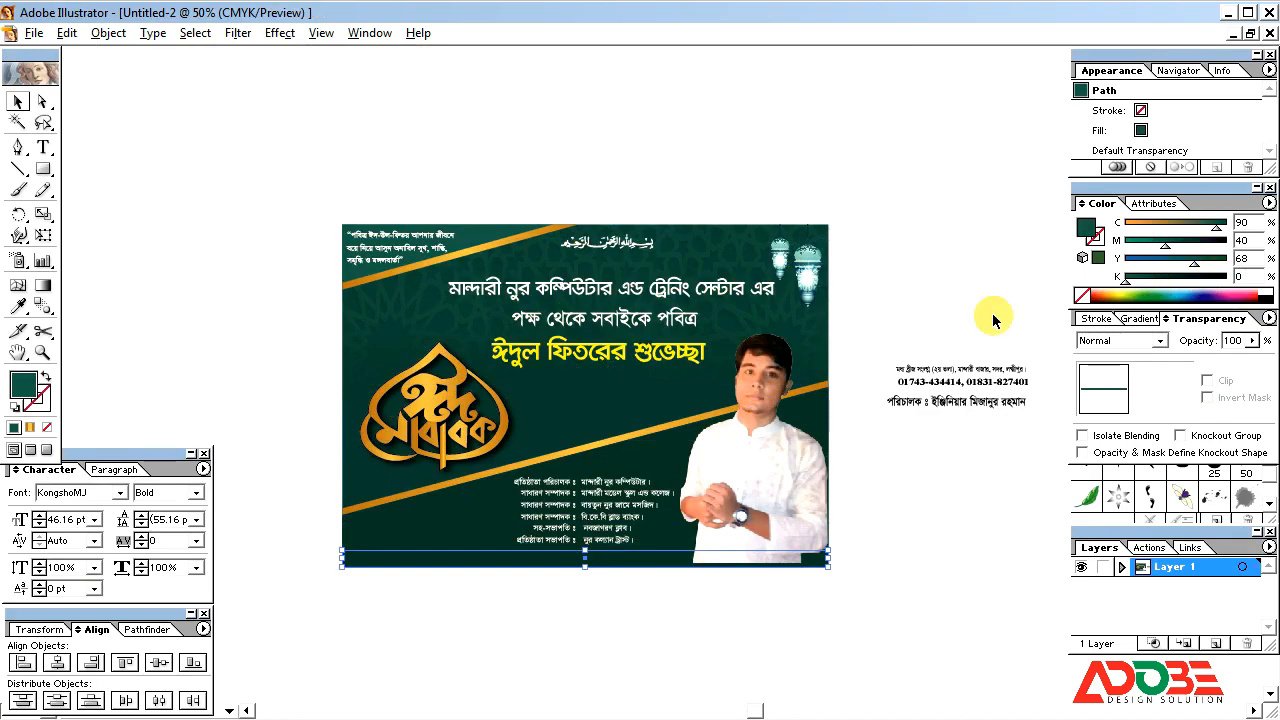
pyautogui.hotkey('ctrl', 'shift', ']')
pyautogui.click(886, 514)
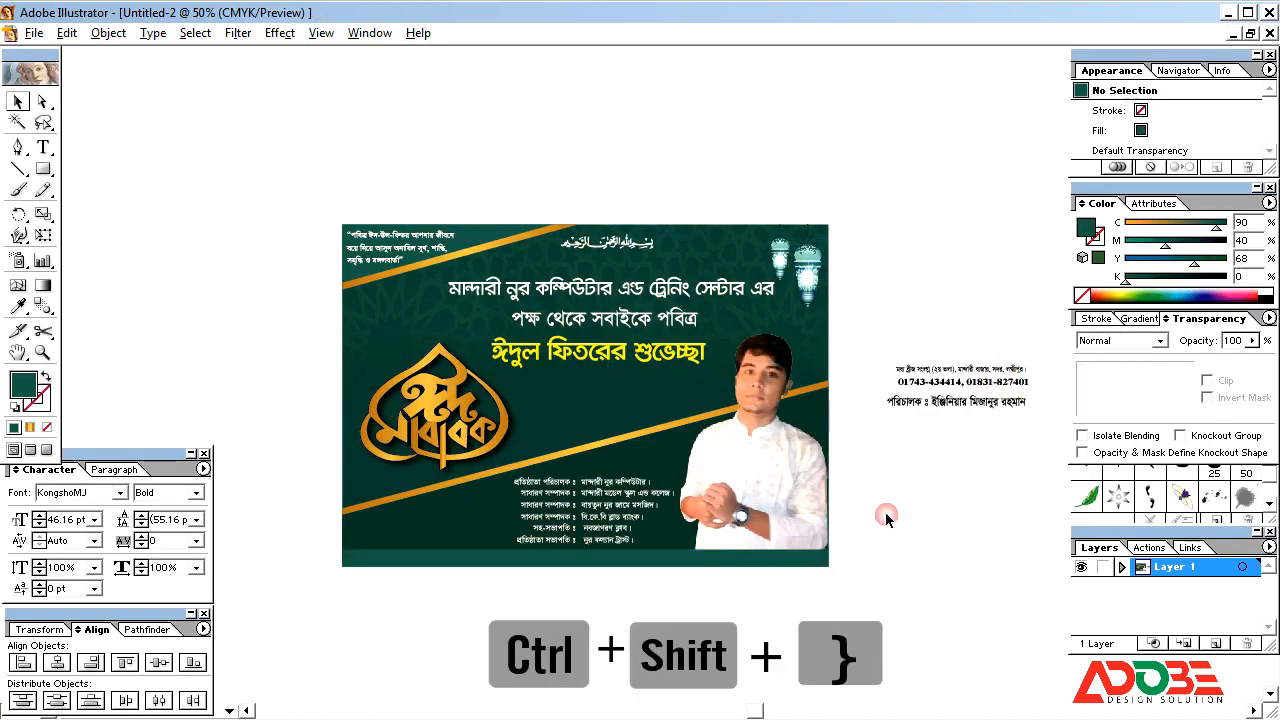
# Raise the top edge of the lower green strip slightly to make it a little taller
pyautogui.hotkey('ctrl', 'space')
pyautogui.moveTo(263, 190); pyautogui.dragTo(907, 618)
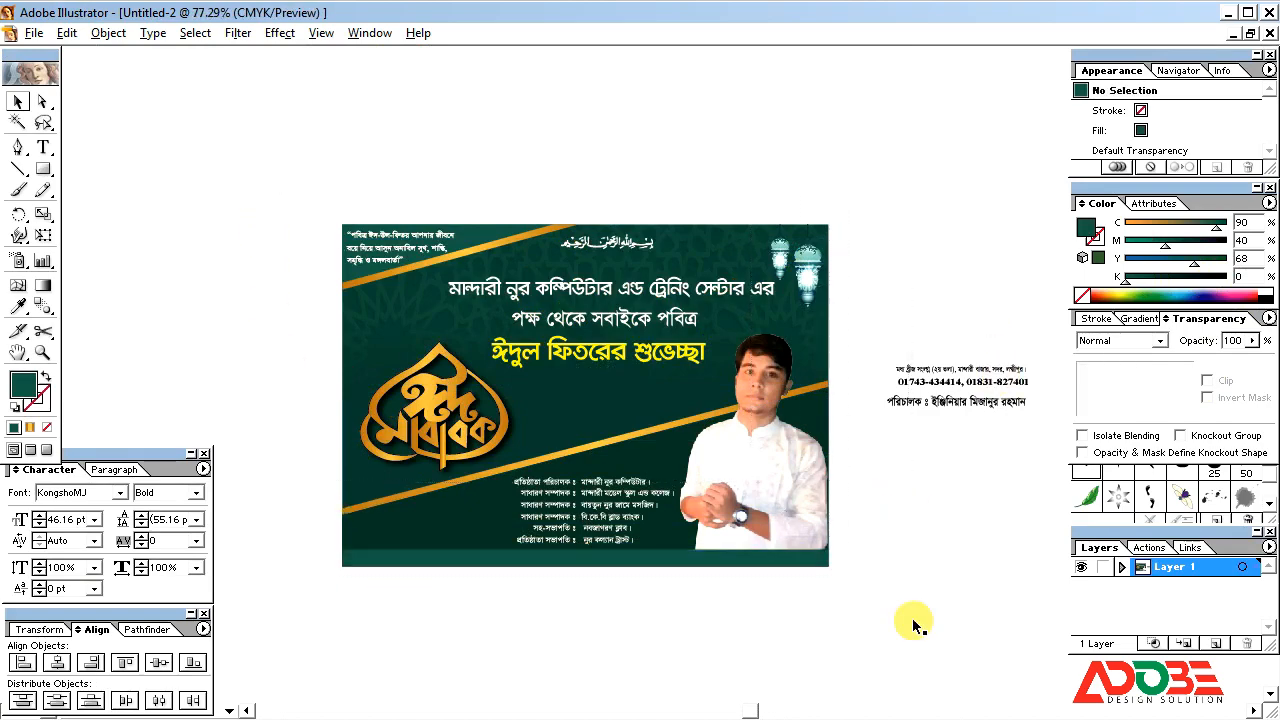
pyautogui.press('Tab')
pyautogui.click(864, 621)
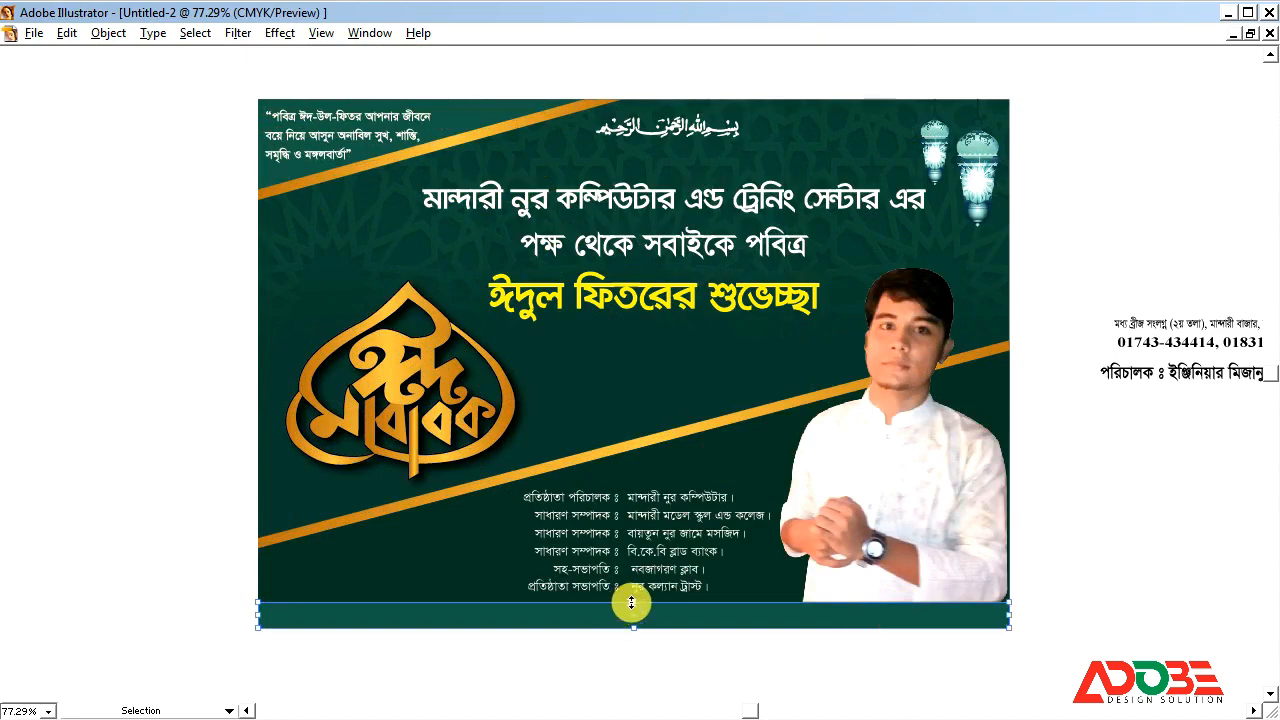
pyautogui.moveTo(631, 602); pyautogui.dragTo(634, 596)
pyautogui.click(1082, 633)
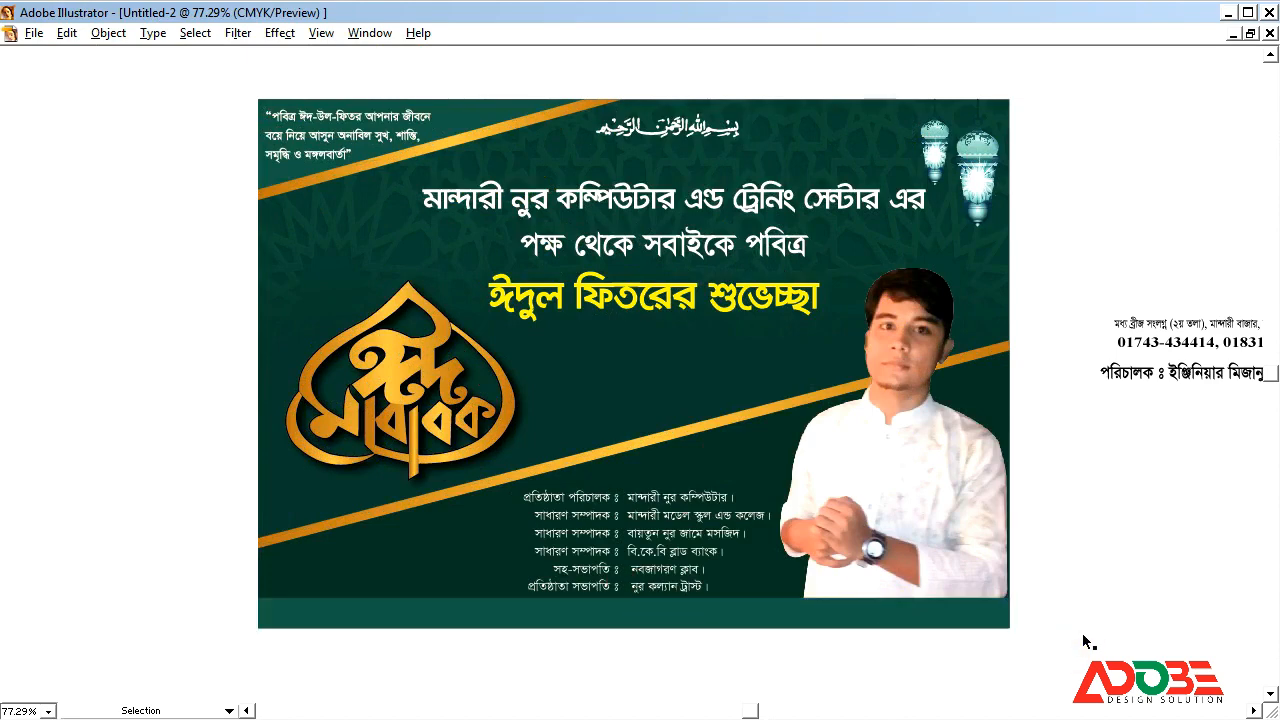
# Draw a slanted line across the lower strip near the portrait and duplicate it horizontally to make three parallel lines
pyautogui.press('Tab')
pyautogui.click(18, 169)
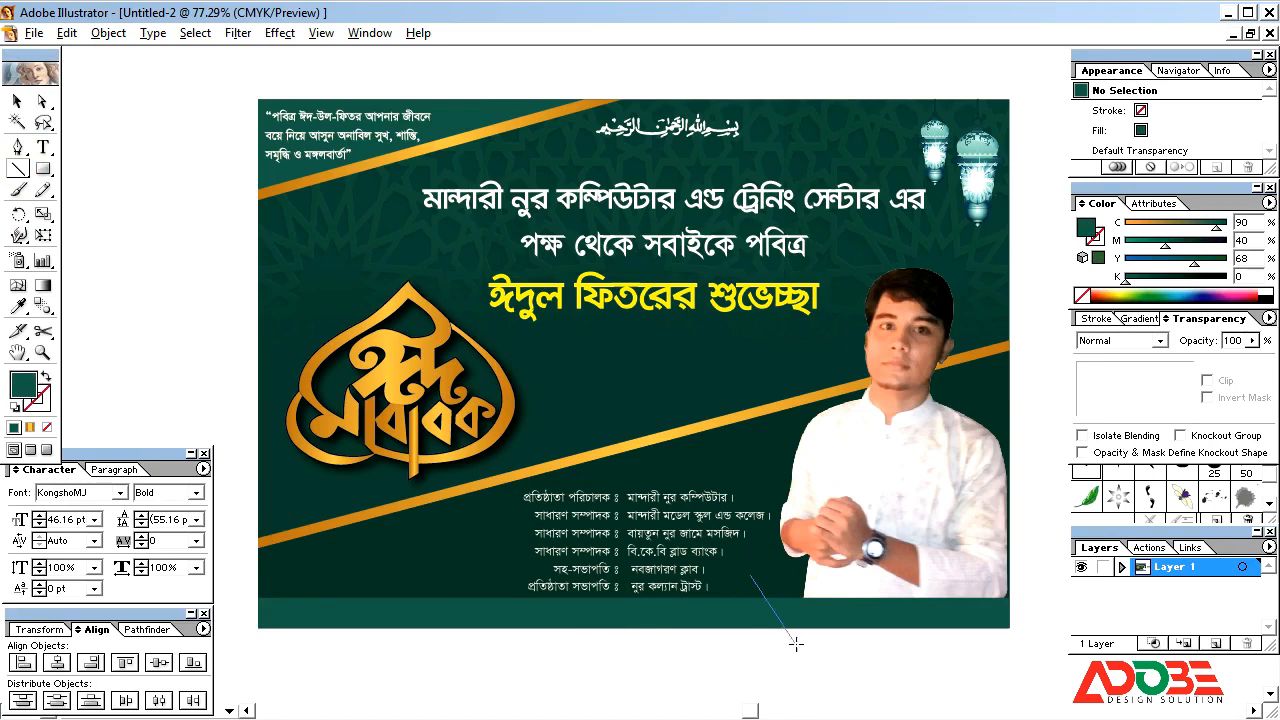
pyautogui.moveTo(810, 664); pyautogui.dragTo(810, 664)
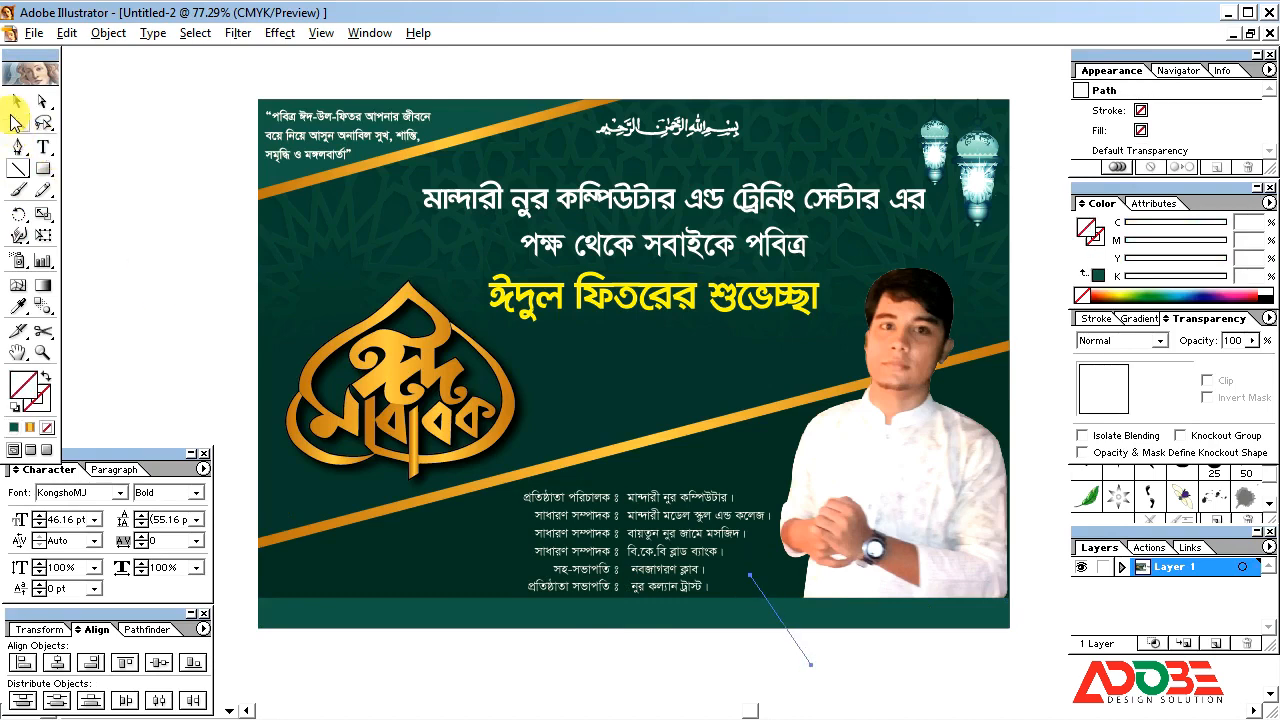
pyautogui.click(16, 104)
pyautogui.hotkey('alt', 'shift')
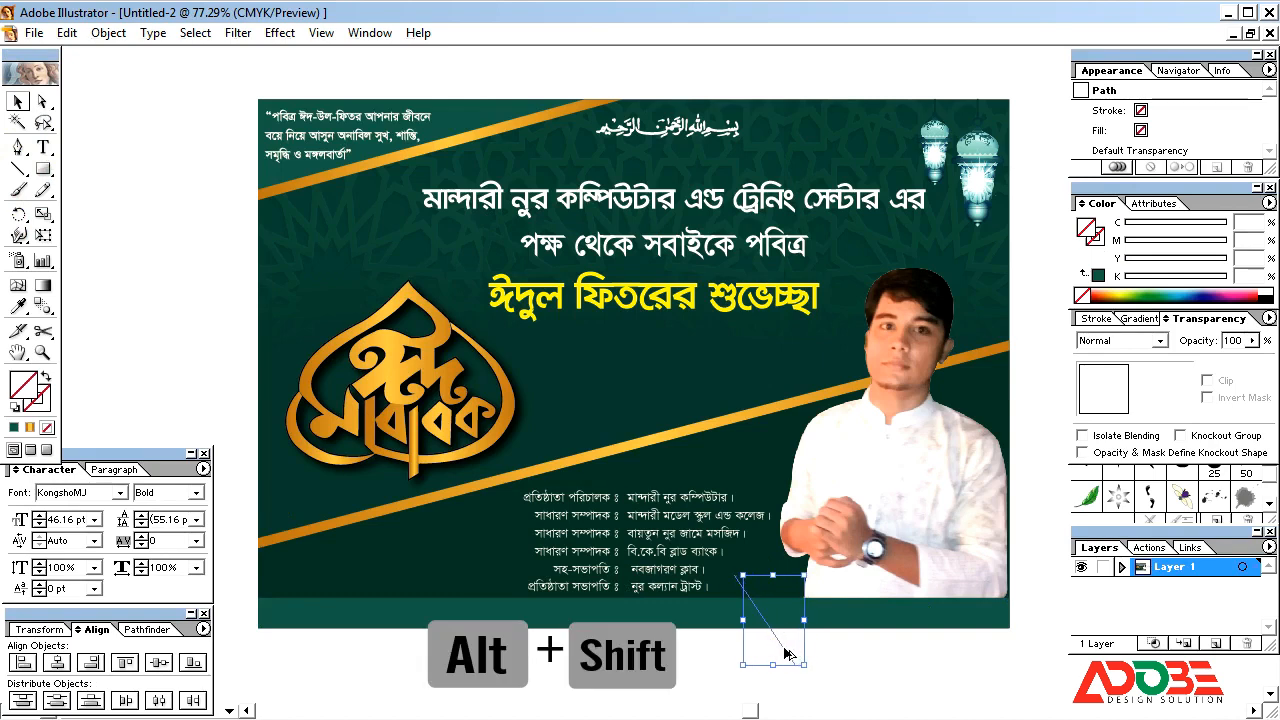
pyautogui.moveTo(860, 672); pyautogui.dragTo(768, 651)
pyautogui.click(836, 678)
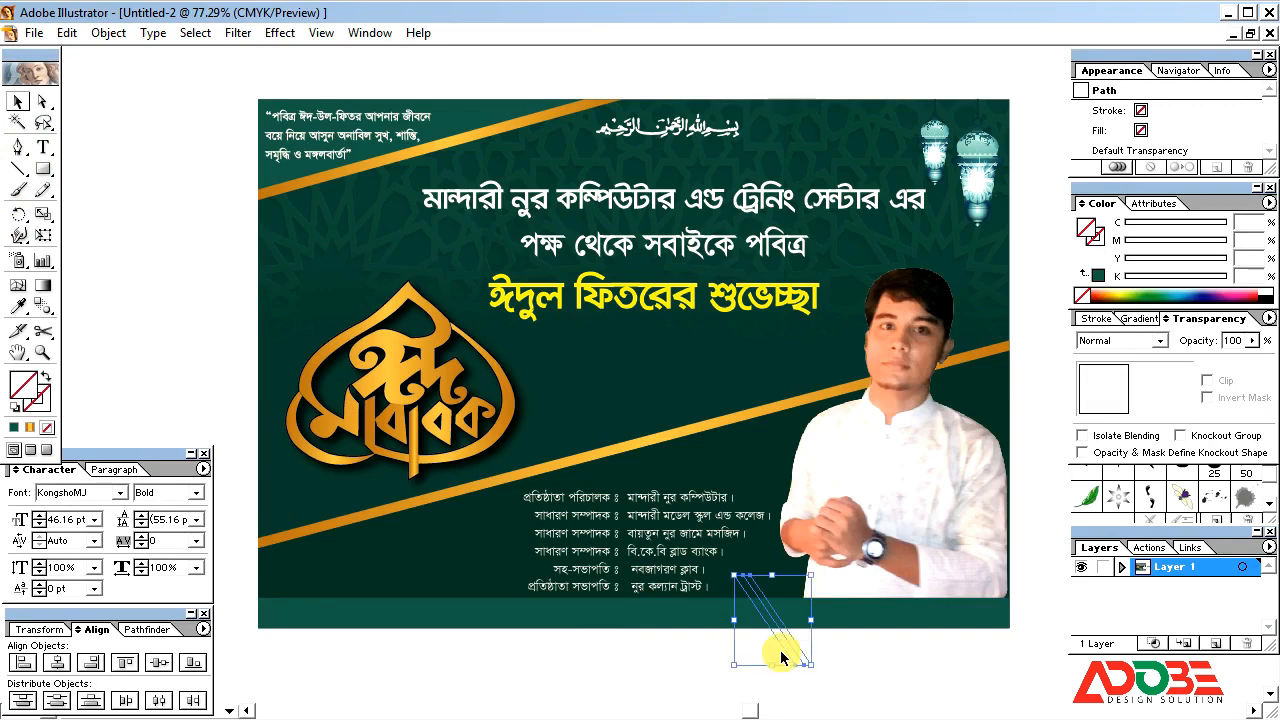
# In outline view, shift the left and middle slanted lines slightly left to widen their spacing, and return to preview
pyautogui.press('Delete')
pyautogui.hotkey('ctrl', 'y')
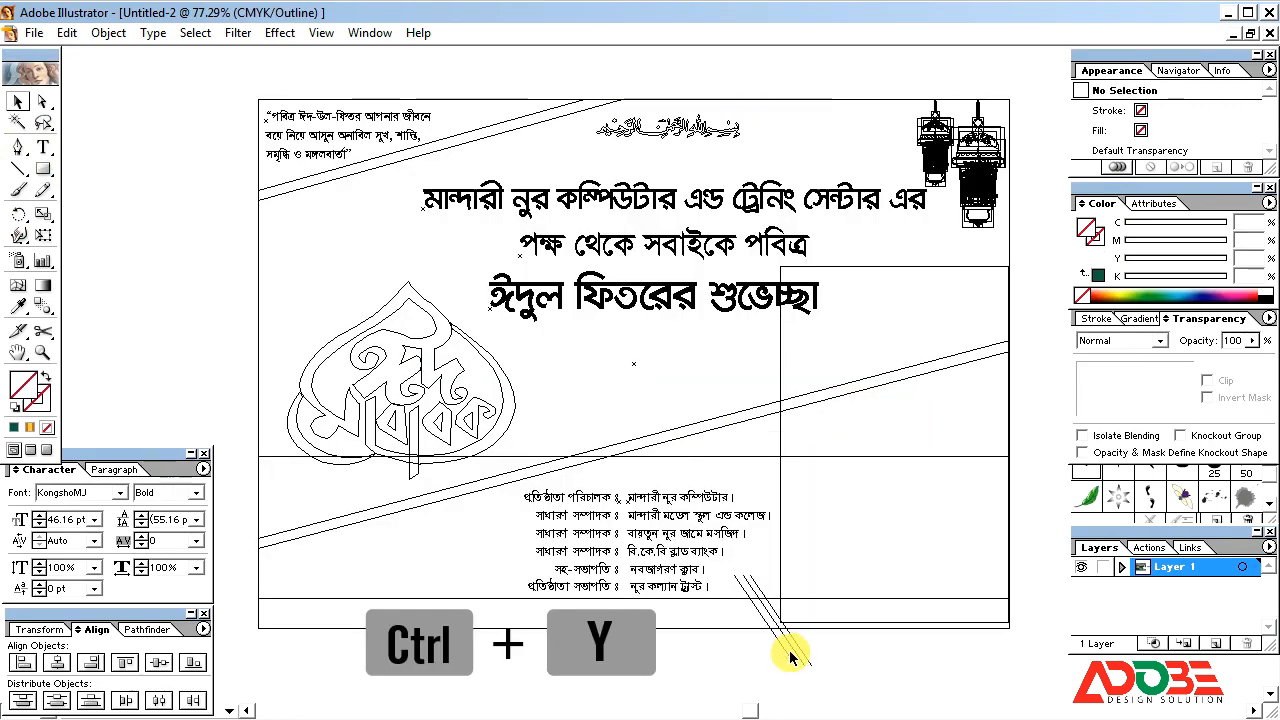
pyautogui.click(790, 656)
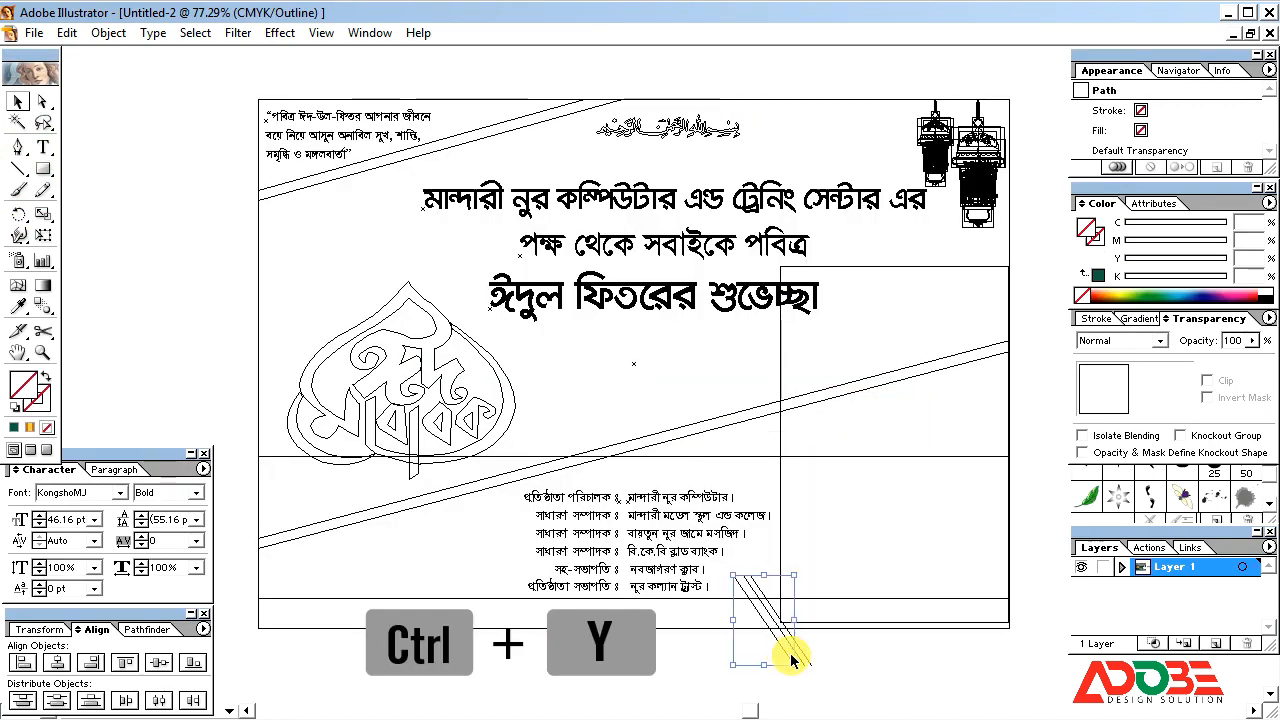
pyautogui.click(802, 661)
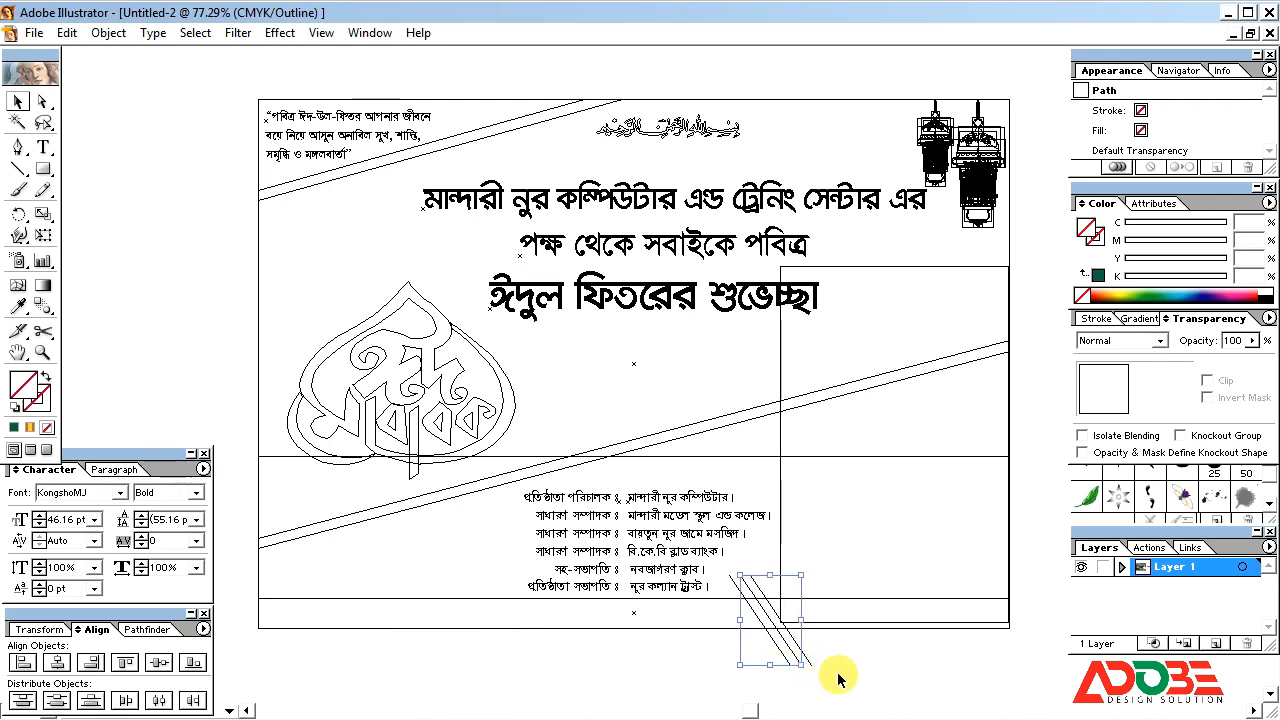
pyautogui.click(786, 664)
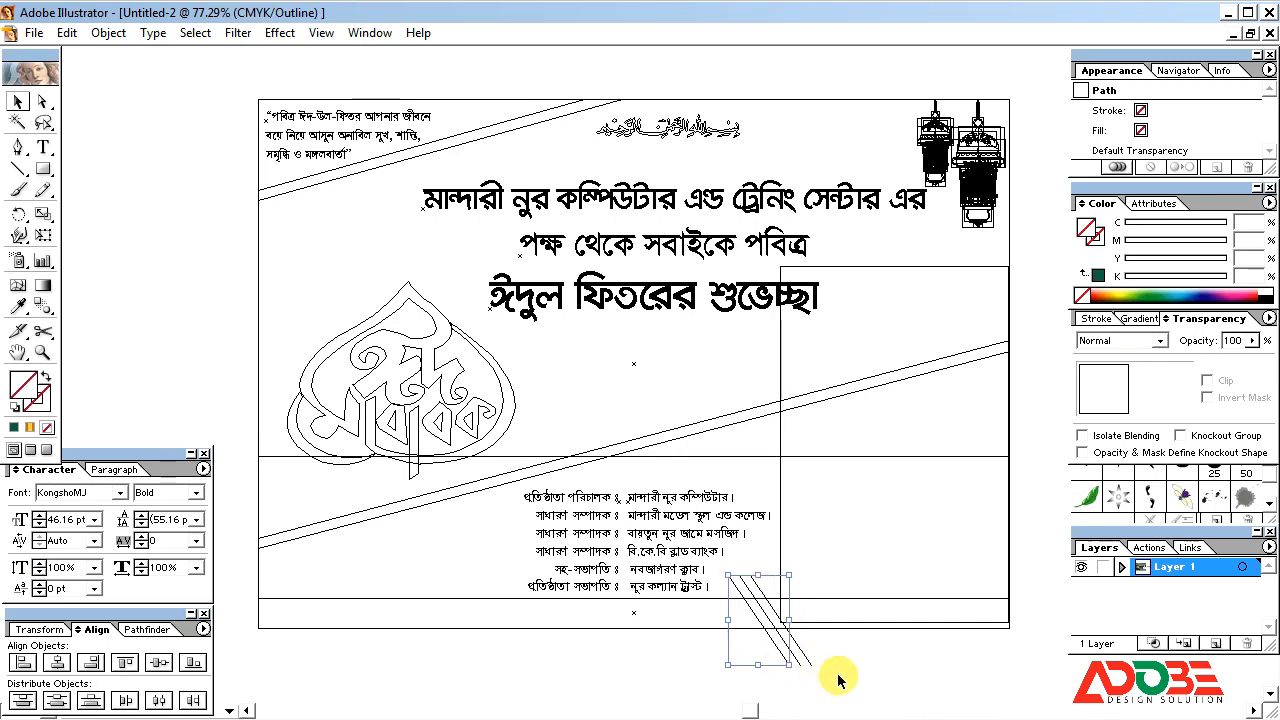
pyautogui.hotkey('ctrl', 'y')
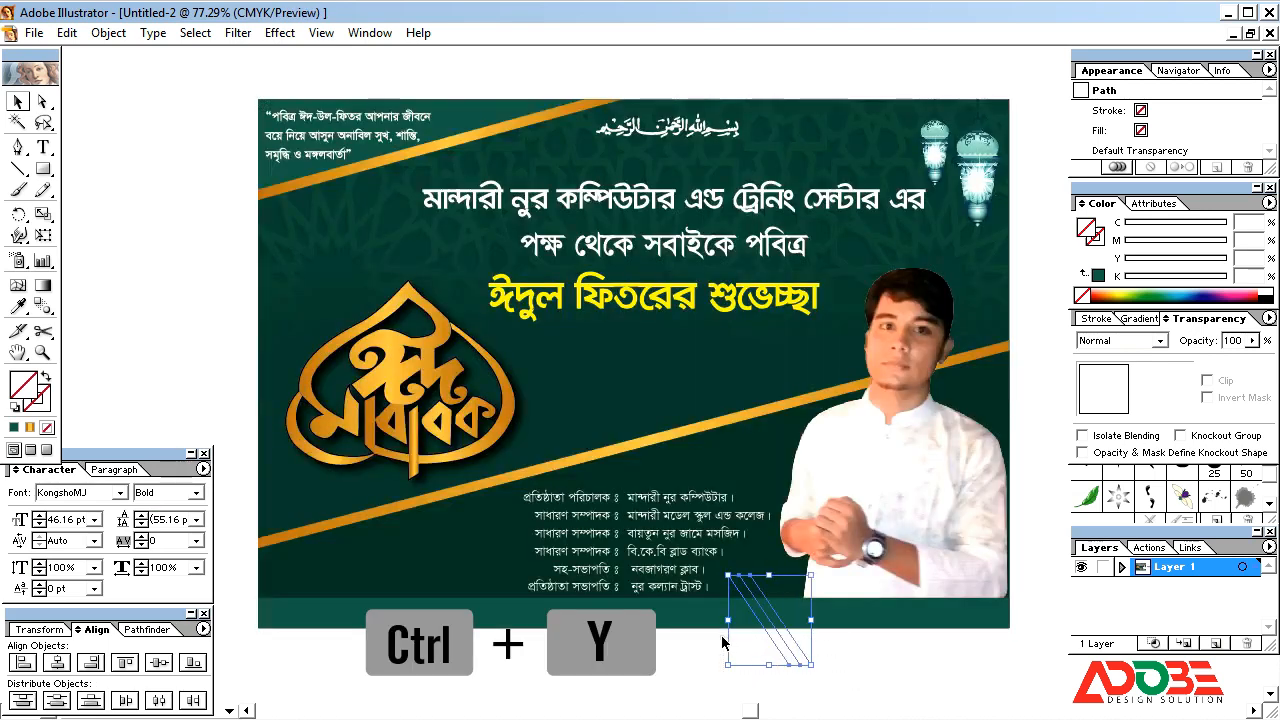
# Divide the lower strip along the three slanted lines with Pathfinder and ungroup the resulting pieces
pyautogui.keyDown('shift'); pyautogui.click(714, 620); pyautogui.keyUp('shift')
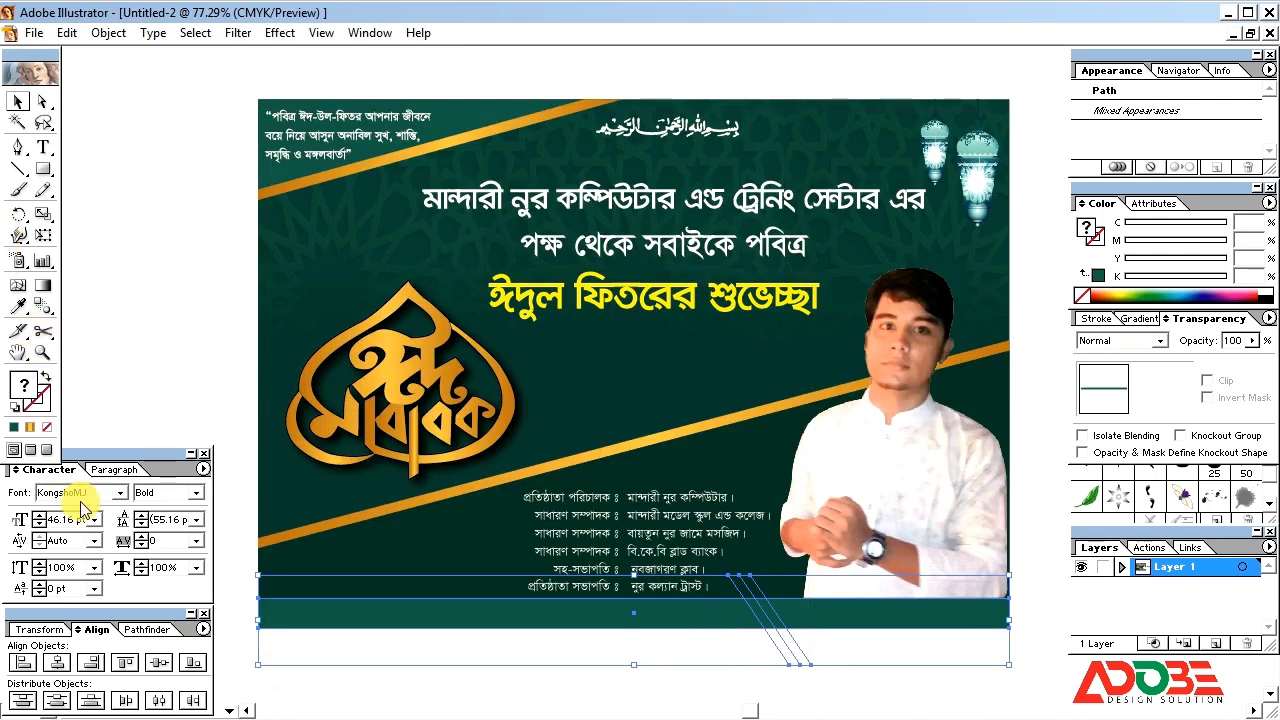
pyautogui.click(160, 630)
pyautogui.click(25, 699)
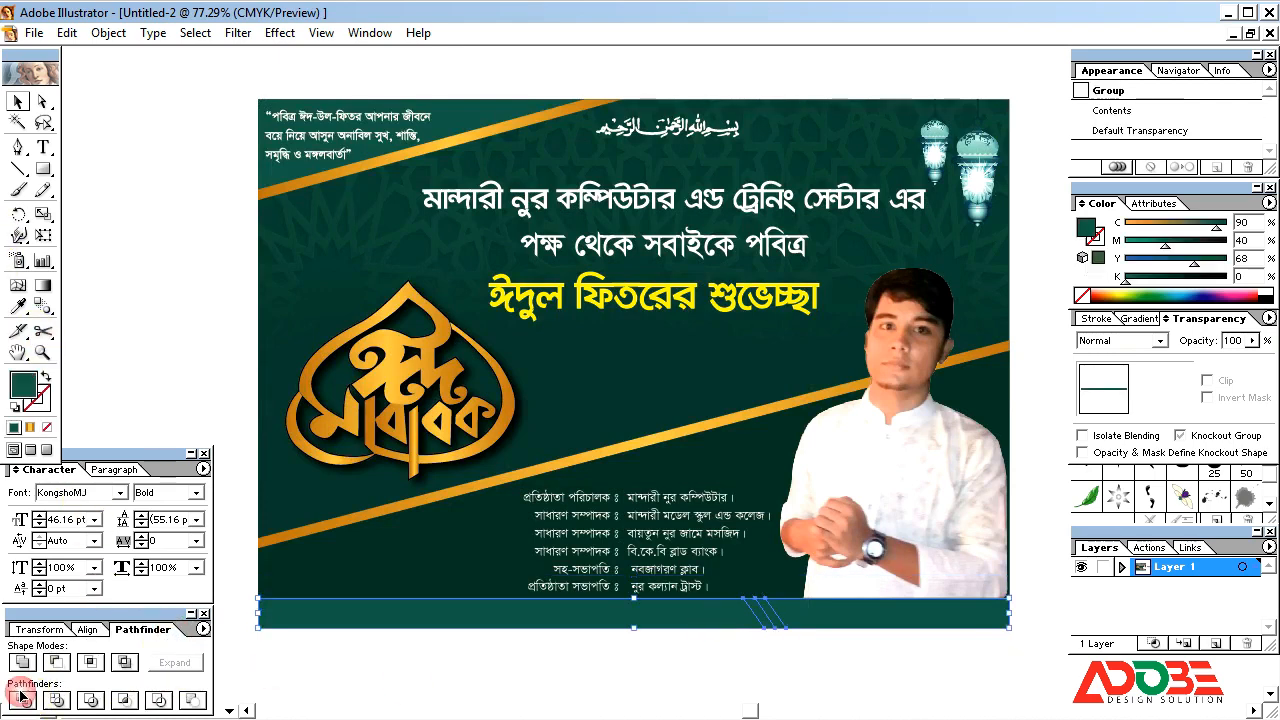
pyautogui.rightClick(710, 603)
pyautogui.click(768, 668)
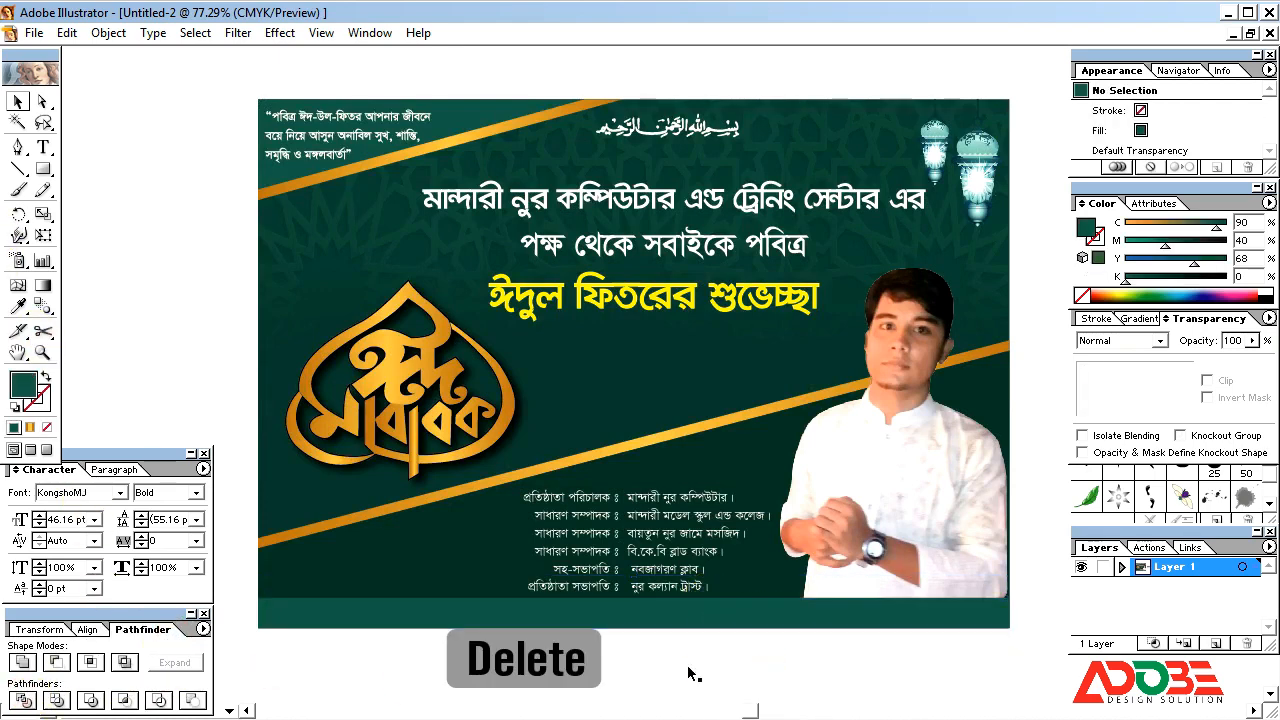
# Delete the strip's long left section and set the yellow value of the first slanted piece to 0%
pyautogui.click(680, 608)
pyautogui.press('Delete')
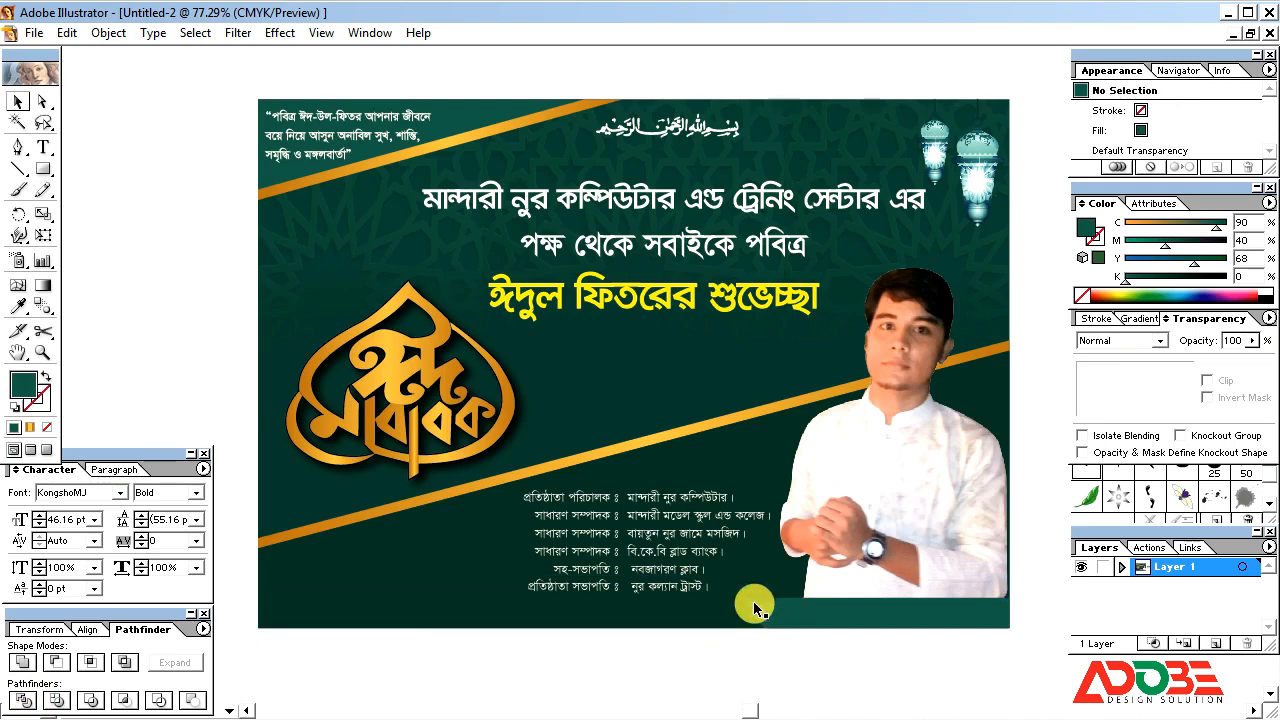
pyautogui.click(757, 612)
pyautogui.moveTo(1194, 263); pyautogui.dragTo(1125, 263)
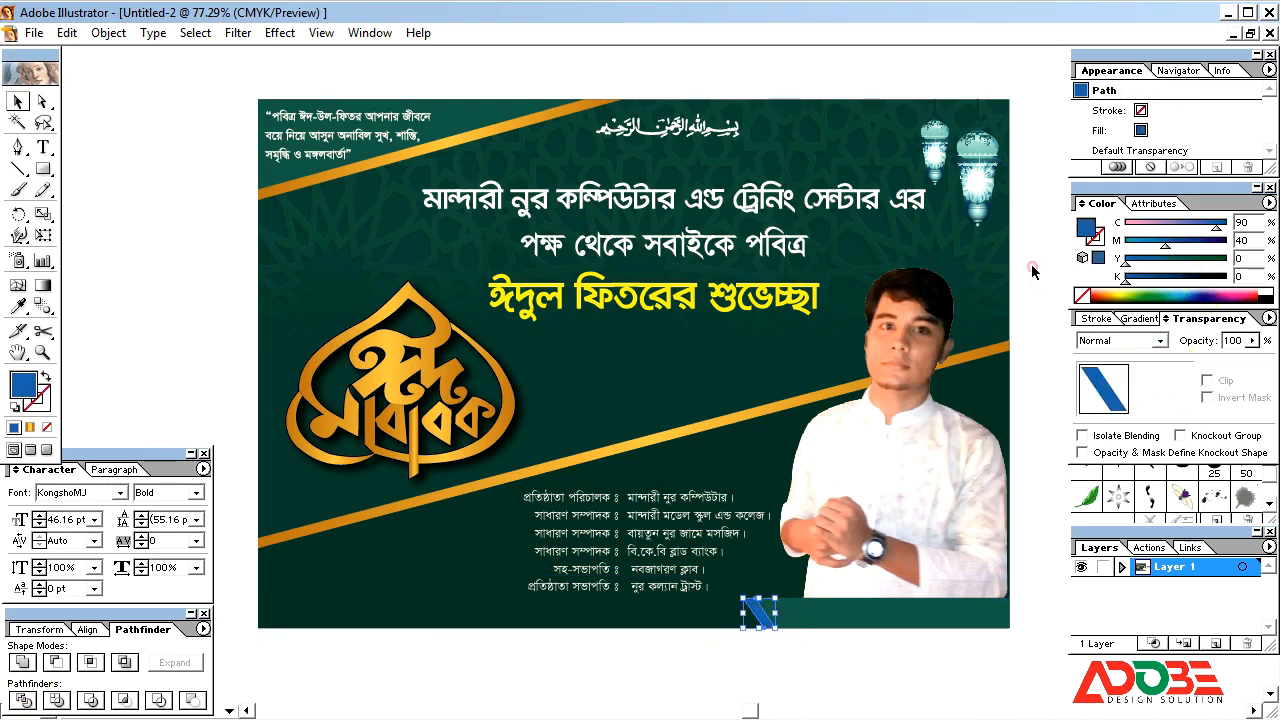
# Undo the first slanted piece's yellow change and set its magenta value to 7% for a lighter green
pyautogui.hotkey('ctrl', 'z')
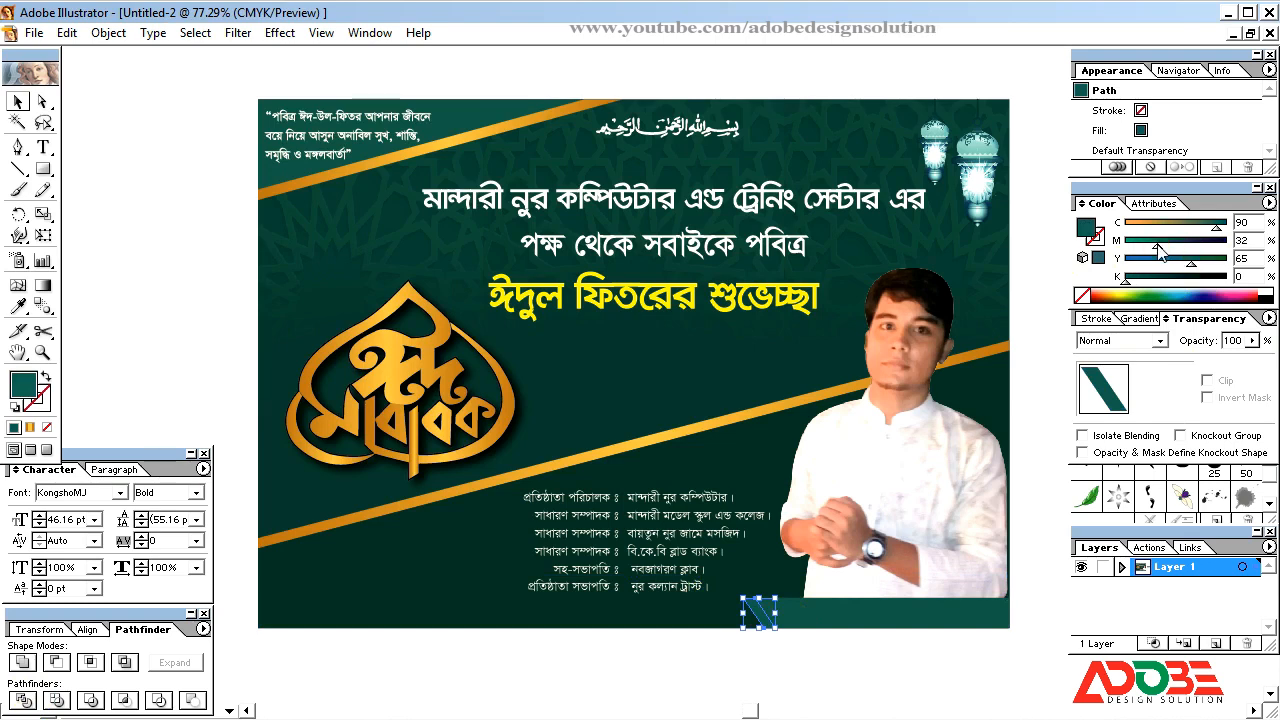
pyautogui.moveTo(1155, 248); pyautogui.dragTo(1120, 250)
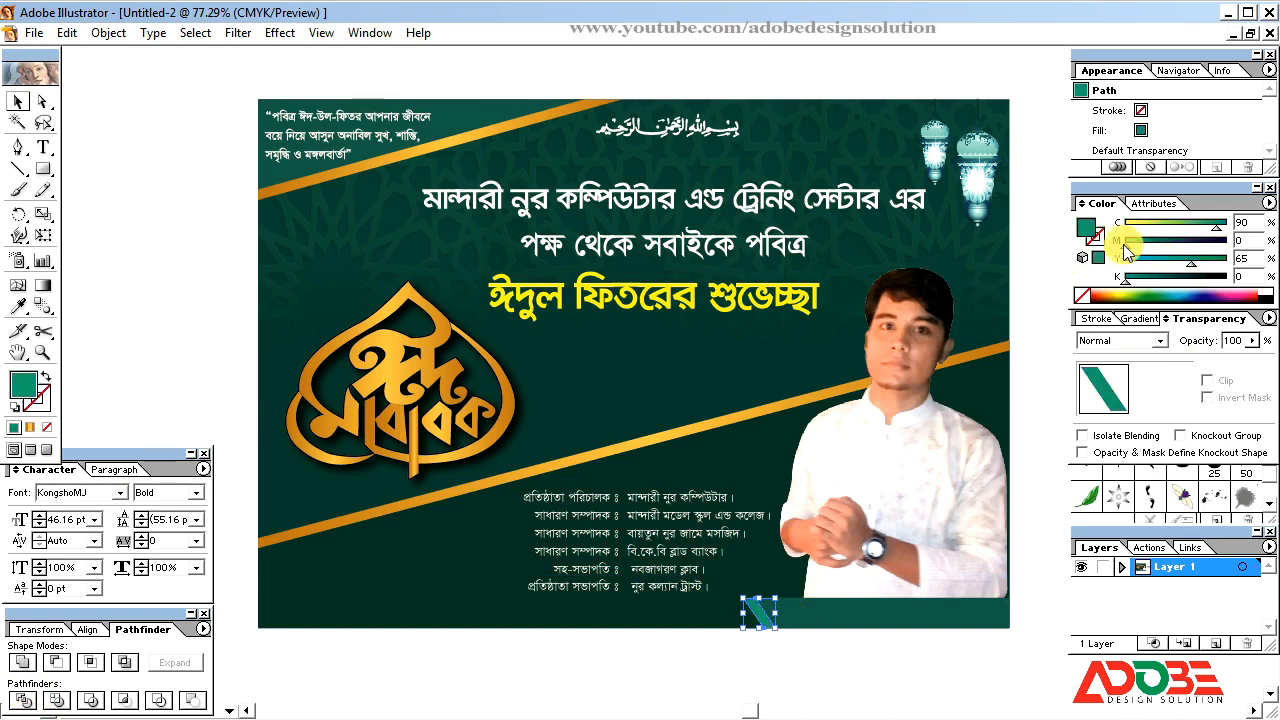
pyautogui.click(783, 676)
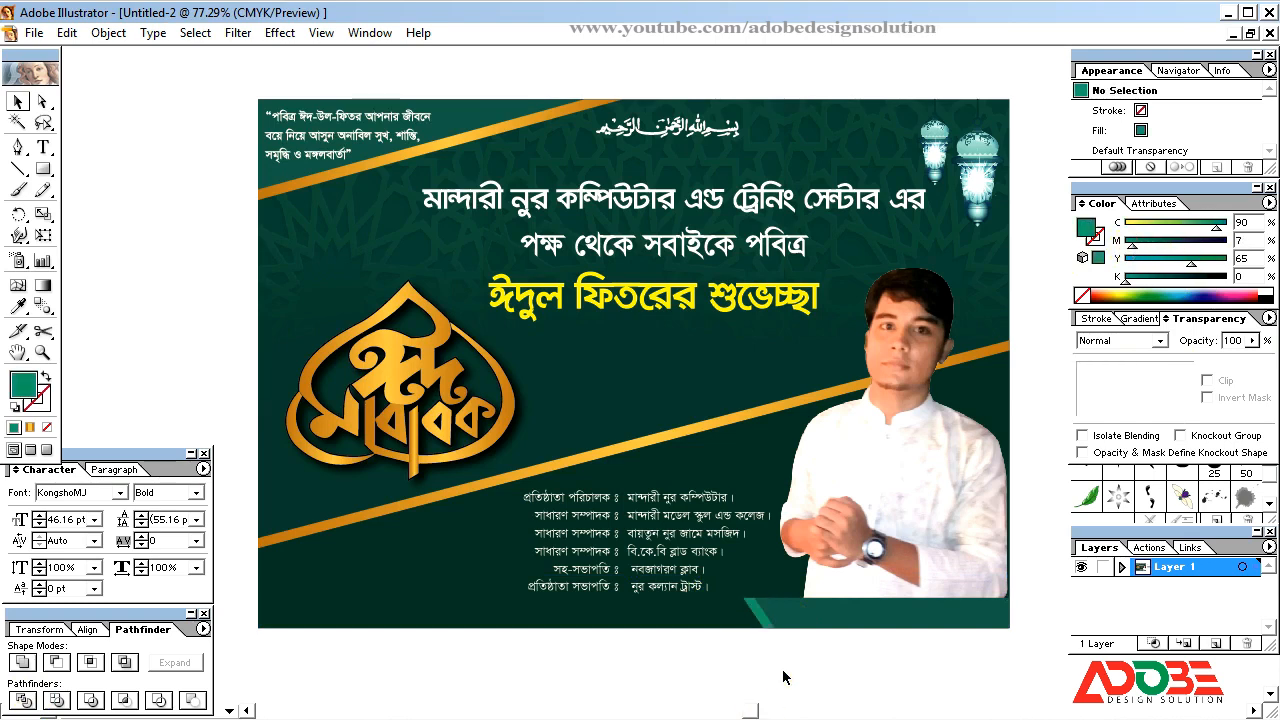
# Recolour the second slanted piece of the lower strip to C 100, M 15, Y 76, K 0
pyautogui.click(770, 614)
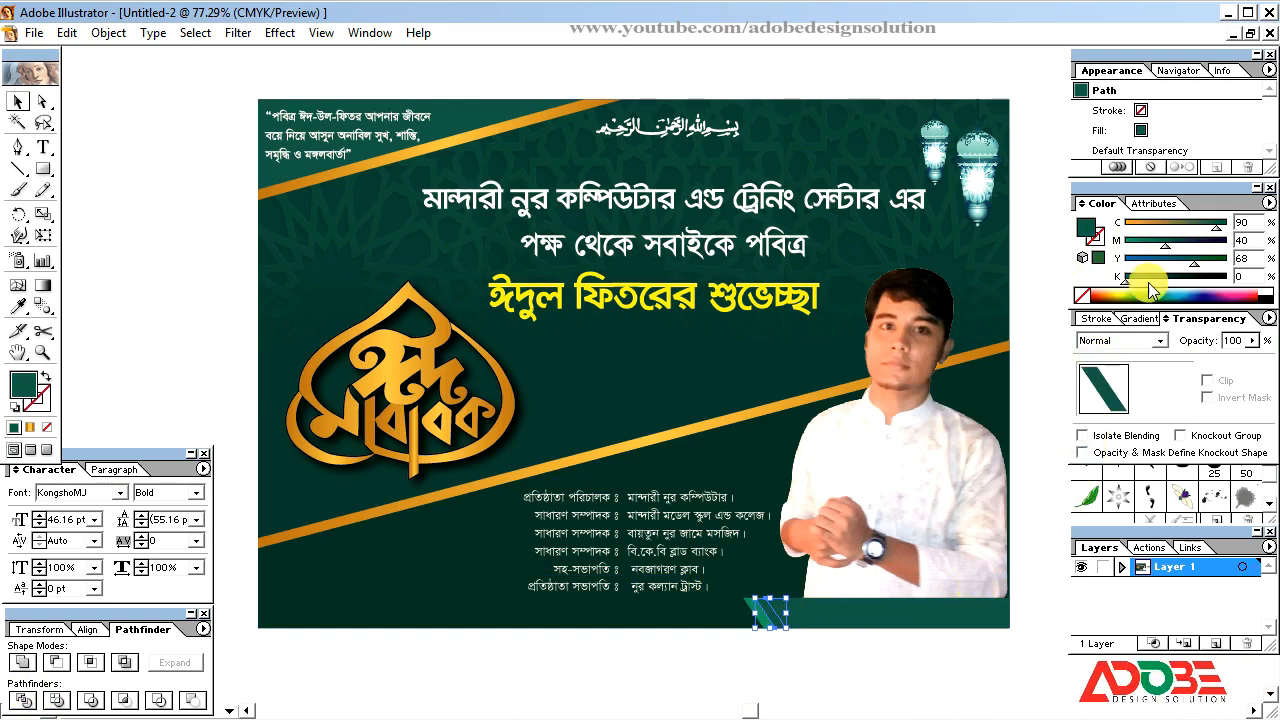
pyautogui.moveTo(1146, 264)
pyautogui.mouseDown()
pyautogui.moveTo(1206, 264)
pyautogui.moveTo(1139, 243)
pyautogui.mouseUp()
pyautogui.click(1184, 226)
pyautogui.moveTo(1213, 226); pyautogui.dragTo(1238, 224)
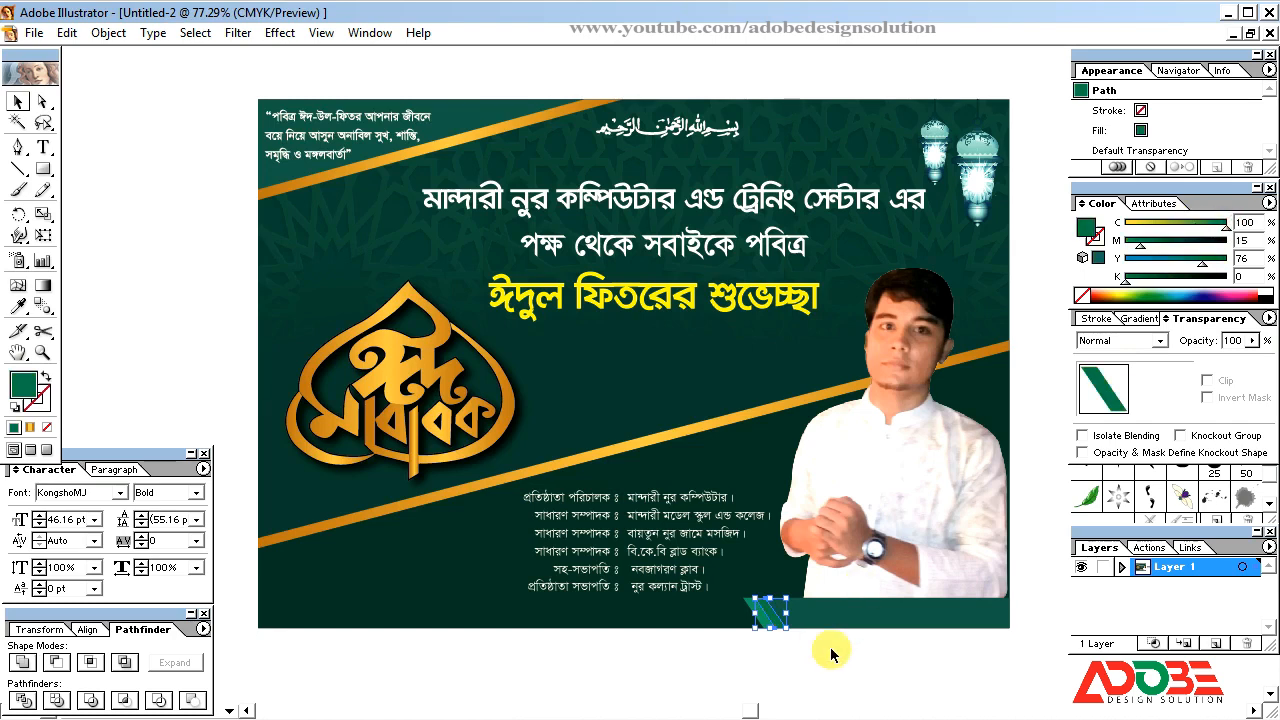
pyautogui.click(849, 689)
# Select all pieces of the lower strip together and extend their upper edge slightly upward
pyautogui.press('Tab')
pyautogui.click(887, 610)
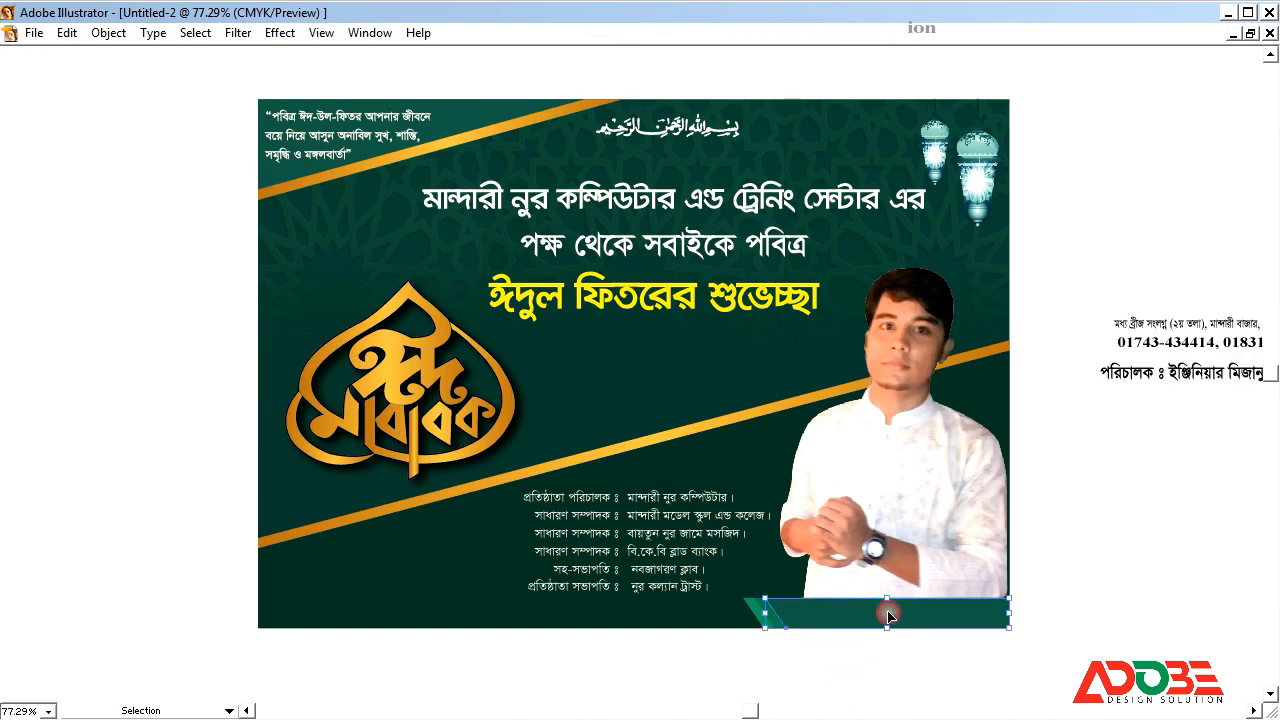
pyautogui.keyDown('shift'); pyautogui.click(758, 625); pyautogui.keyUp('shift')
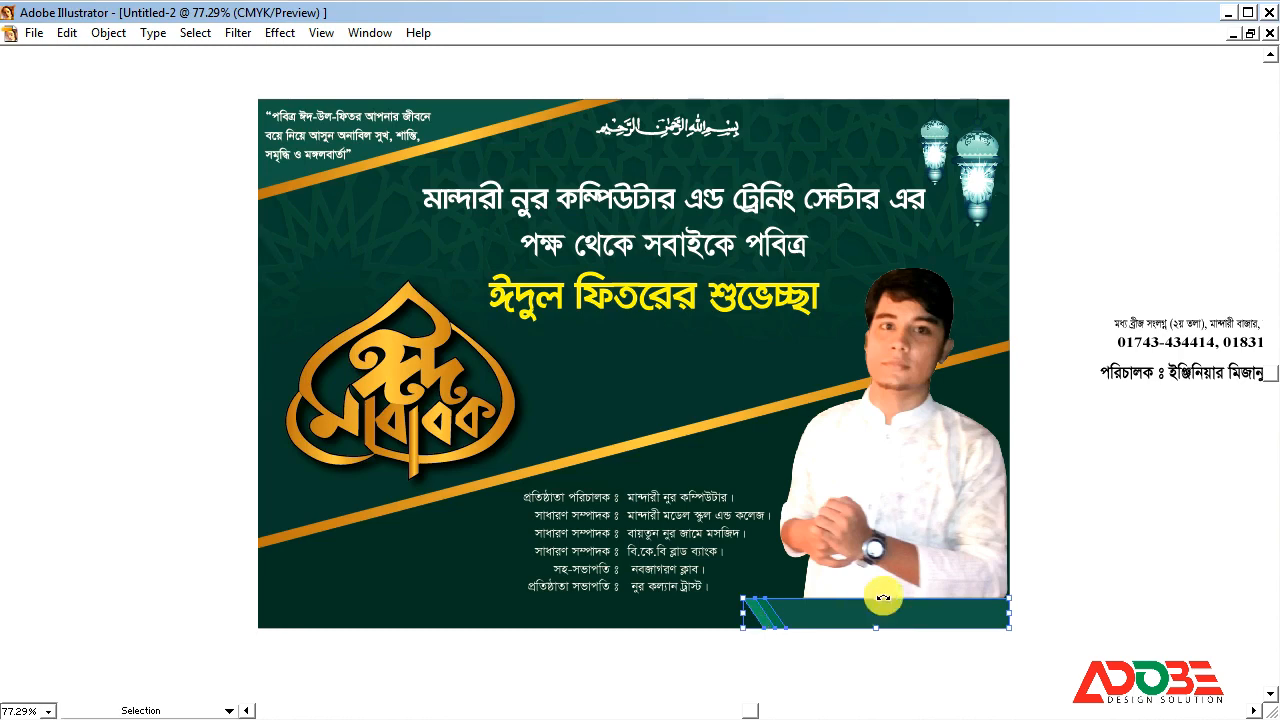
pyautogui.moveTo(874, 592); pyautogui.dragTo(874, 591)
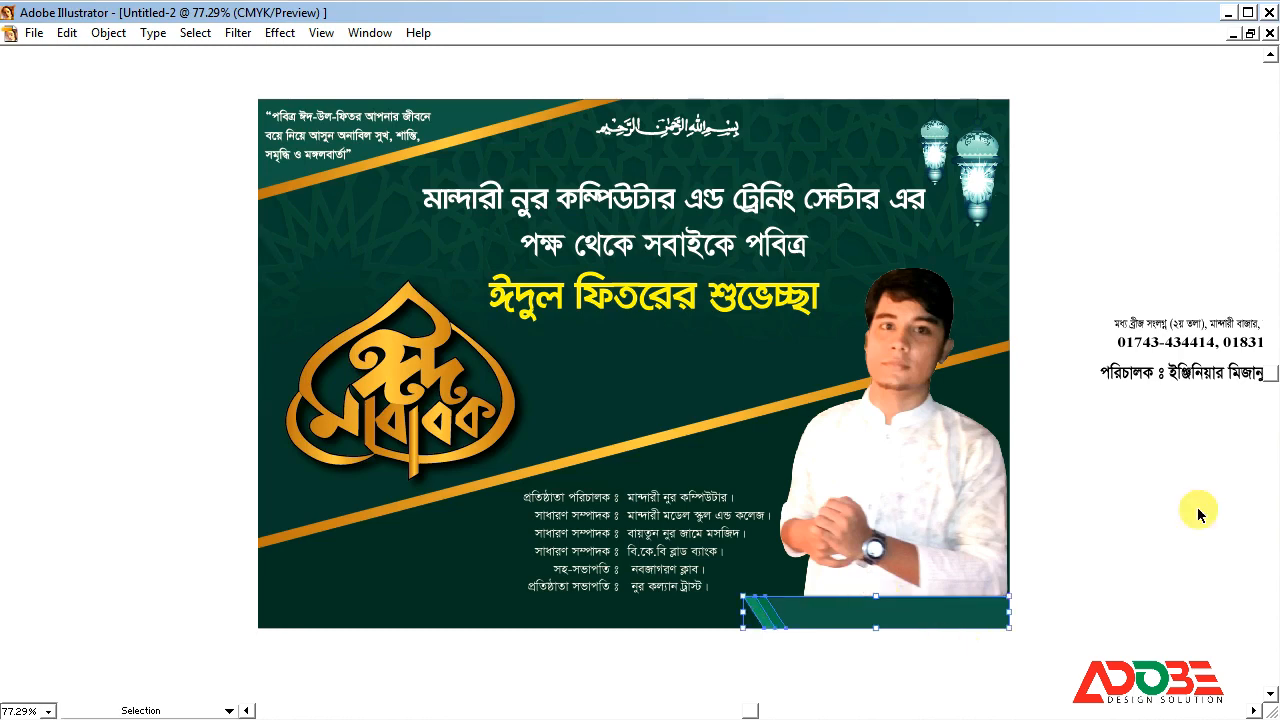
# Place the director's name line on the lower strip, bring it to the front and fill it white
pyautogui.moveTo(1210, 378); pyautogui.dragTo(903, 611)
pyautogui.press('Tab')
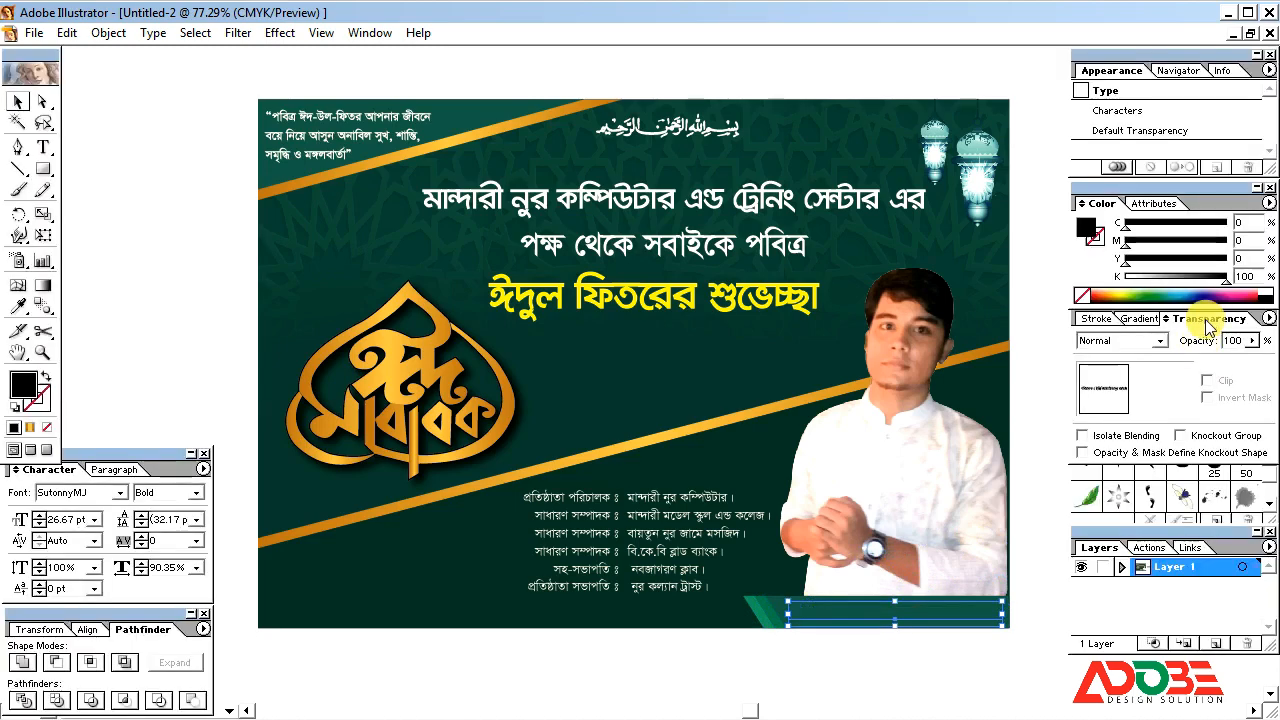
pyautogui.hotkey('ctrl', 'shift', ']')
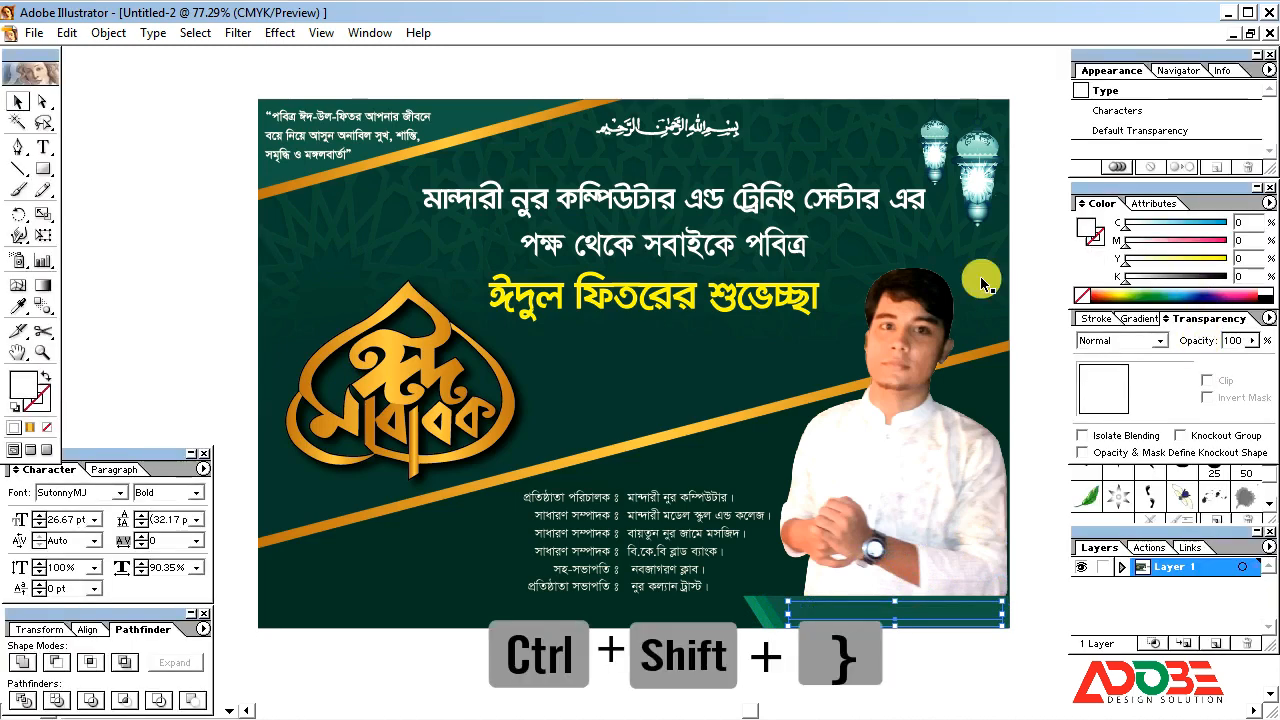
pyautogui.click(862, 711)
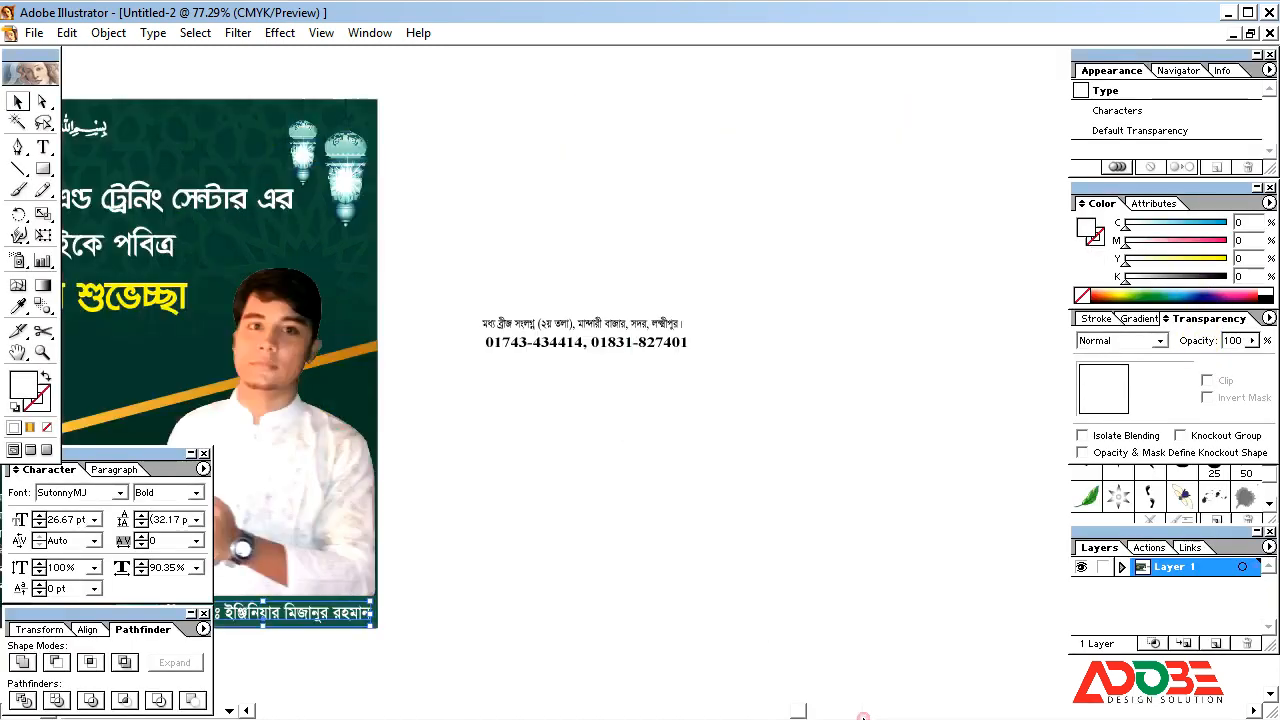
# Group the lower strip's main section with its two slanted pieces, leaving the director's name line out
pyautogui.click(706, 545)
pyautogui.moveTo(519, 570); pyautogui.dragTo(957, 354)
pyautogui.press('Tab')
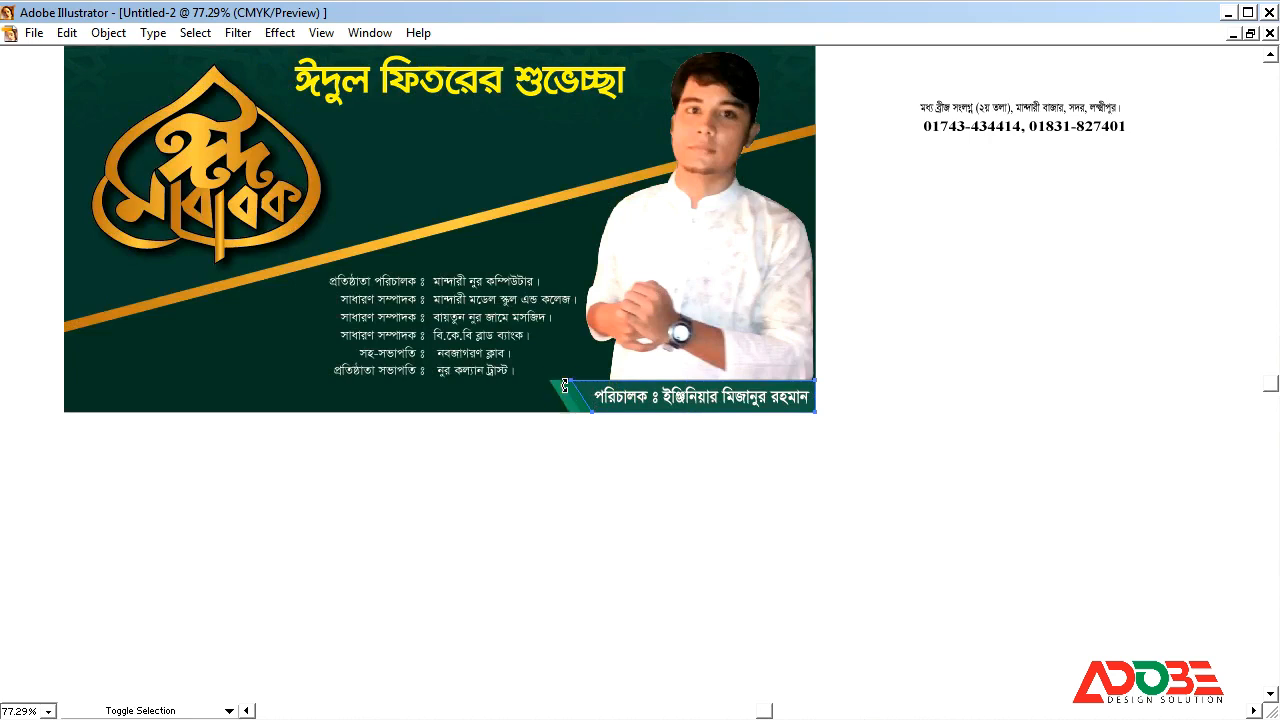
pyautogui.click(627, 467)
pyautogui.hotkey('ctrl', 'space')
pyautogui.moveTo(503, 348); pyautogui.dragTo(1012, 473)
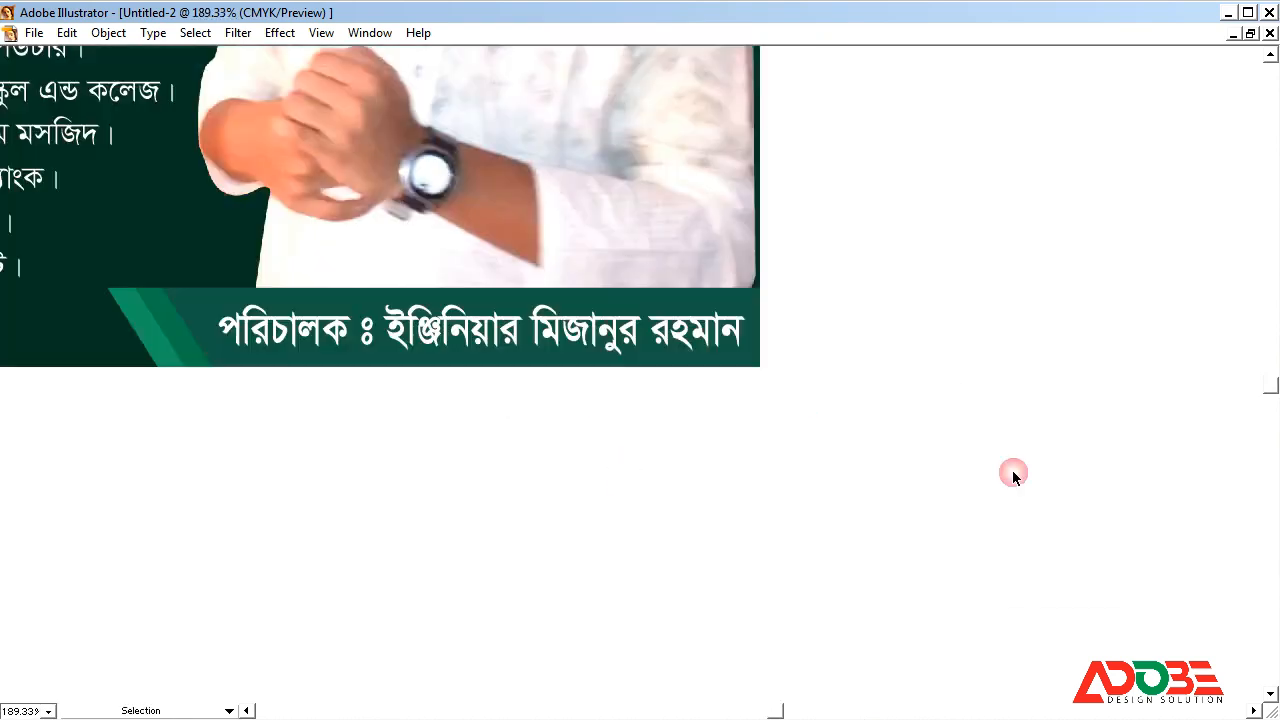
pyautogui.keyDown('shift'); pyautogui.click(166, 331); pyautogui.keyUp('shift')
pyautogui.keyDown('shift'); pyautogui.click(186, 303); pyautogui.keyUp('shift')
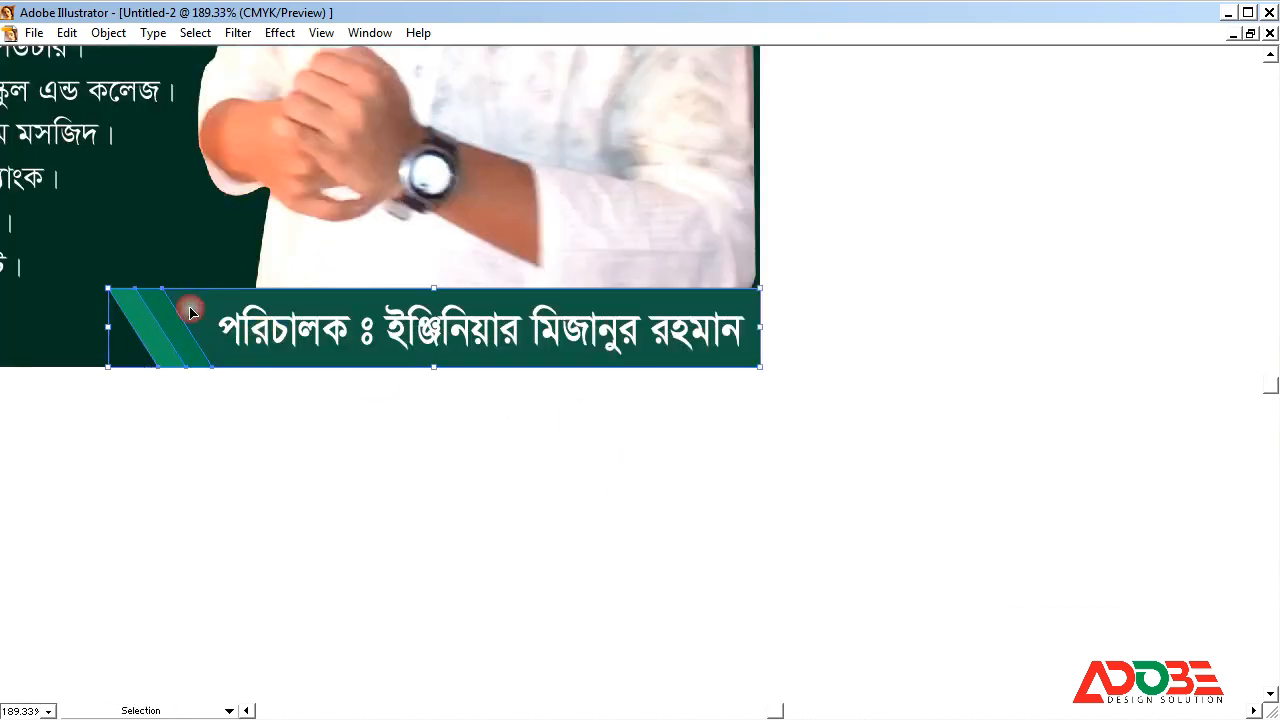
pyautogui.hotkey('ctrl', 'g')
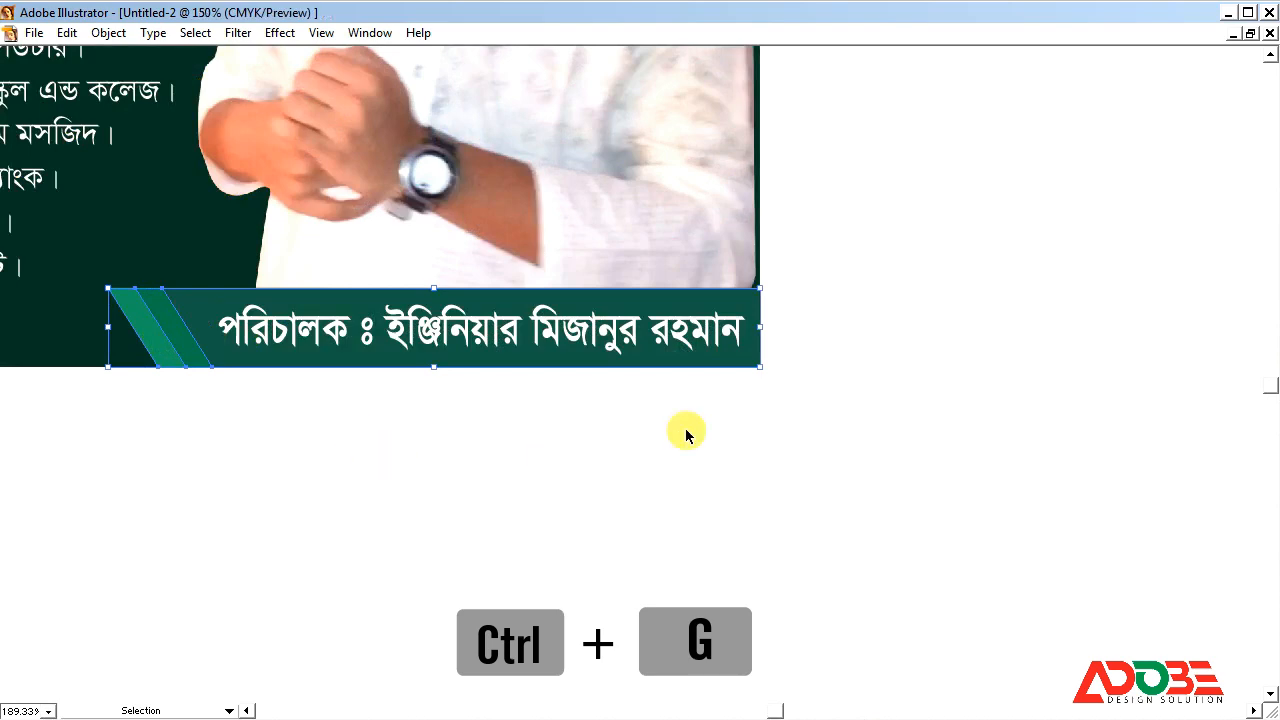
# Make the grouped strip slightly taller and raise the portrait so it ends just at the strip's upper edge
pyautogui.hotkey('ctrl', '-')
pyautogui.hotkey('ctrl', '-')
pyautogui.hotkey('ctrl', '-')
pyautogui.moveTo(574, 436); pyautogui.dragTo(840, 530)
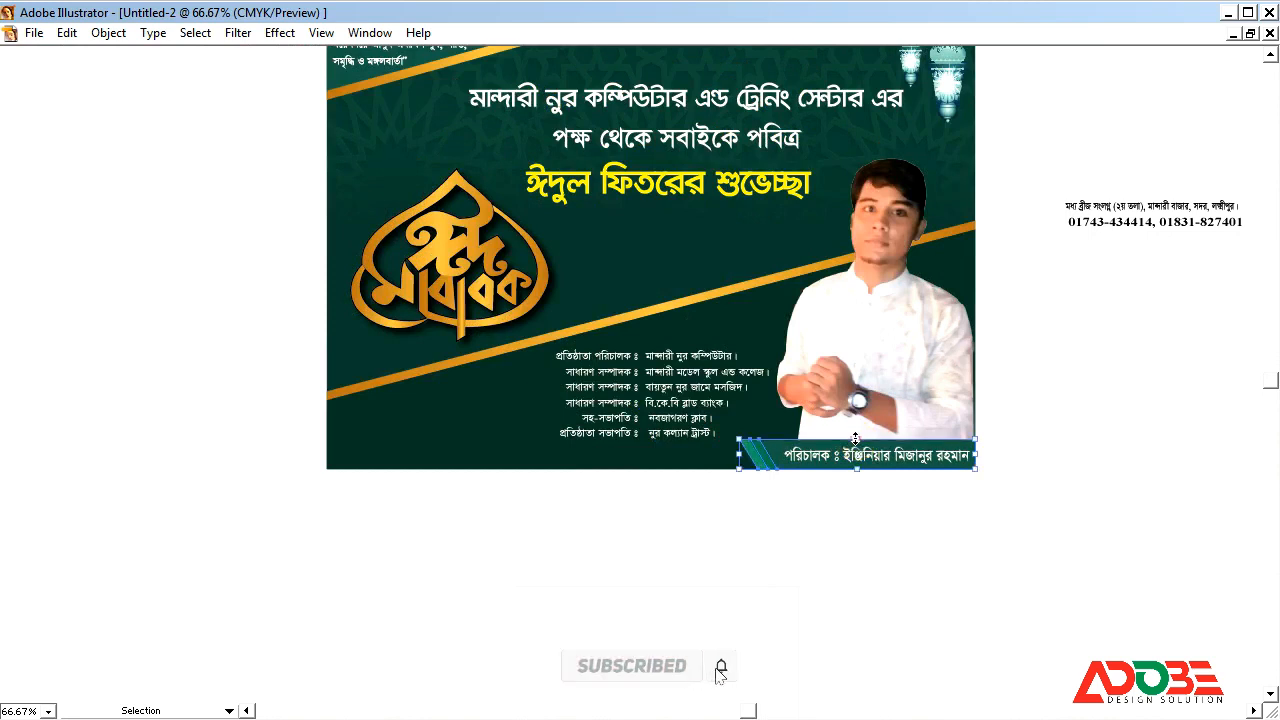
pyautogui.click(874, 356)
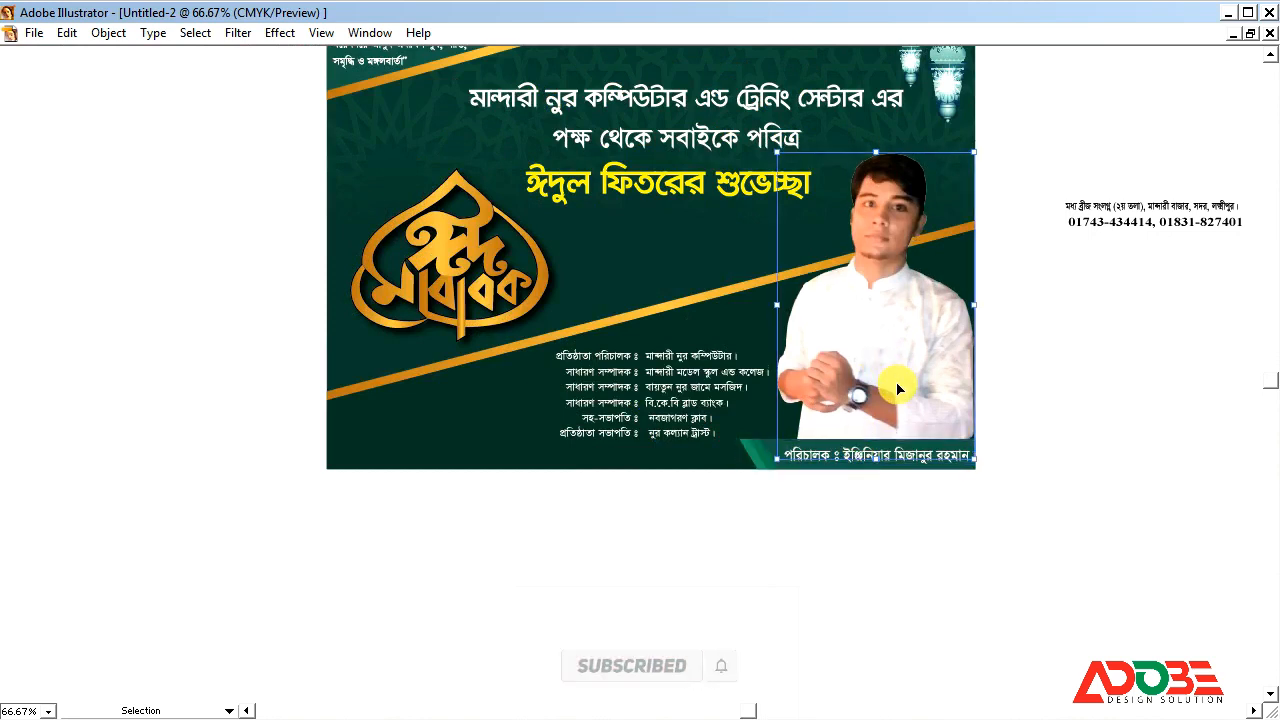
pyautogui.moveTo(898, 388); pyautogui.dragTo(899, 377)
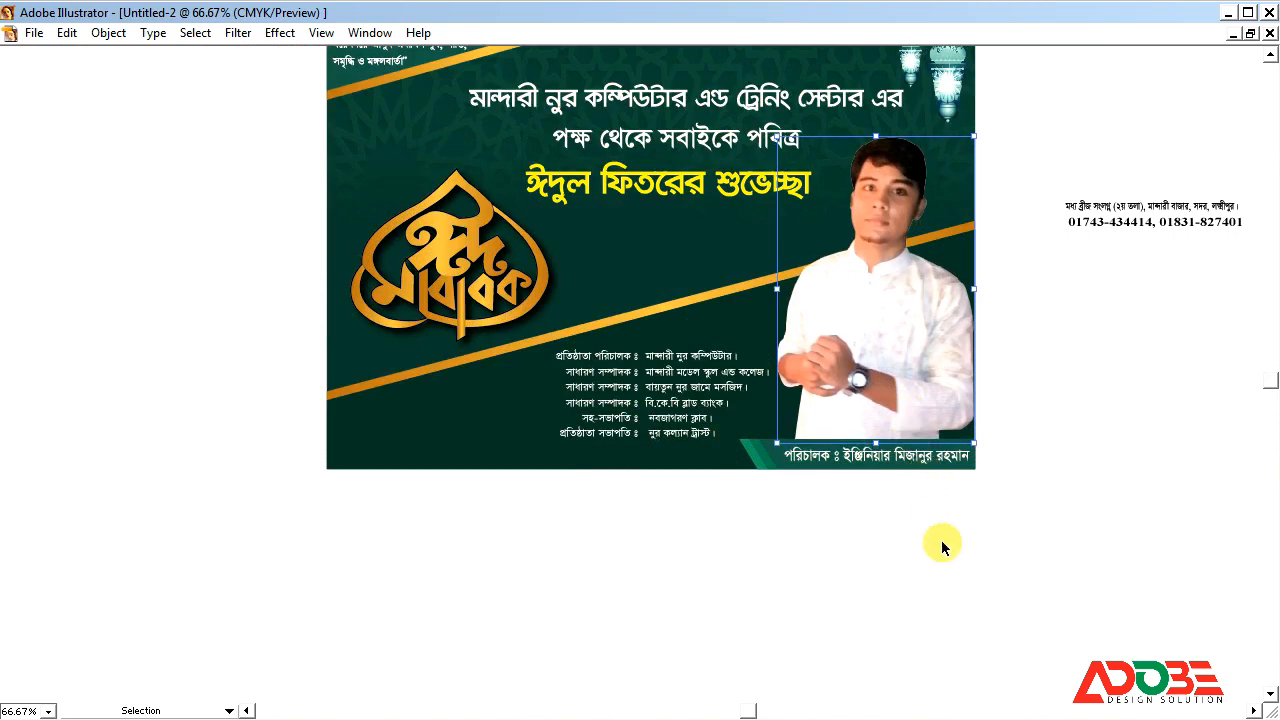
pyautogui.click(901, 551)
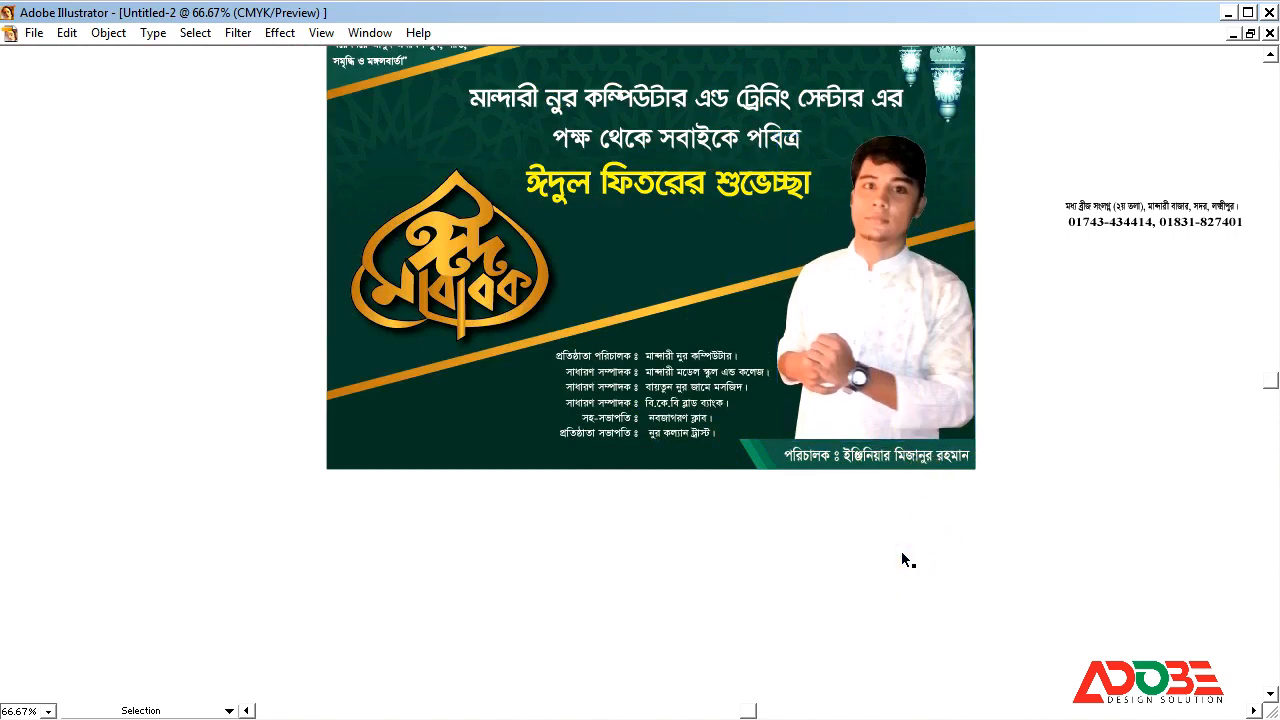
# Nudge the director's name line slightly left within the lower strip
pyautogui.click(836, 463)
pyautogui.click(835, 459)
pyautogui.press('Left')
pyautogui.press('Left')
pyautogui.press('Left')
pyautogui.press('Left')
pyautogui.press('Left')
pyautogui.press('Left')
pyautogui.press('Left')
pyautogui.press('Left')
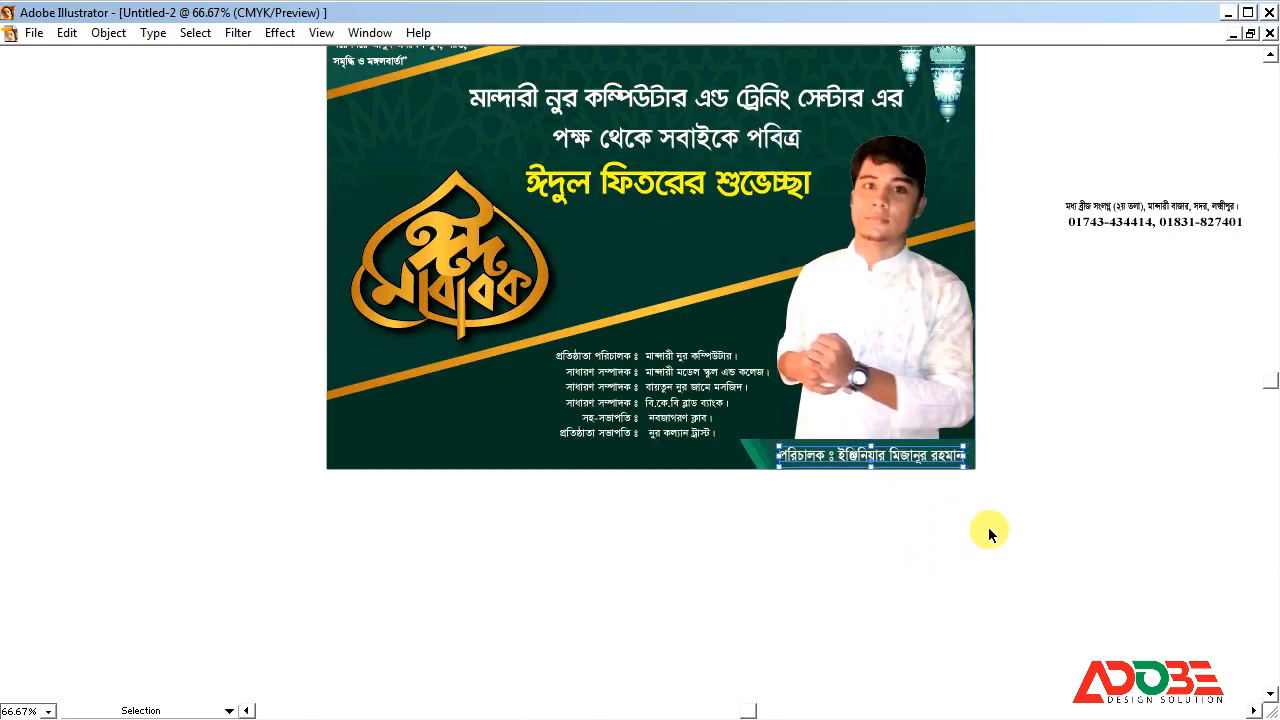
pyautogui.click(989, 529)
# Duplicate the strip group horizontally to the left and reflect the copy so its slanted end faces right
pyautogui.moveTo(1100, 343); pyautogui.dragTo(1100, 514)
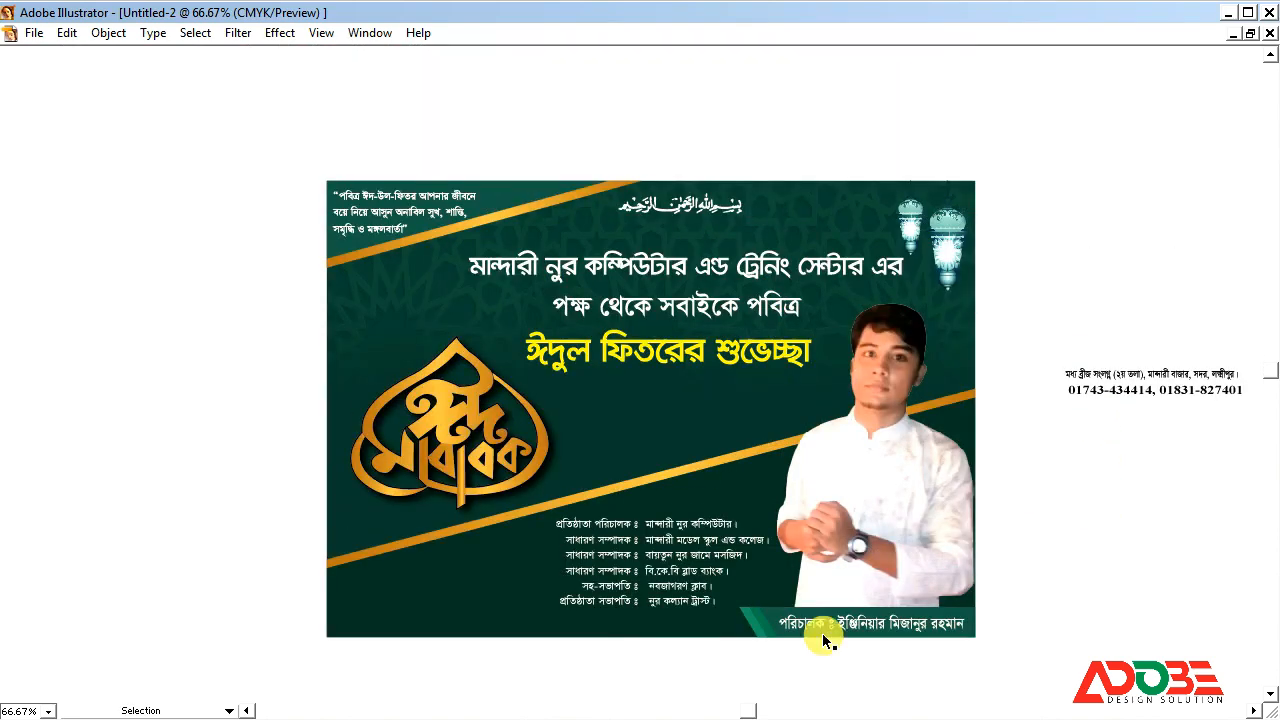
pyautogui.moveTo(770, 638); pyautogui.dragTo(700, 630)
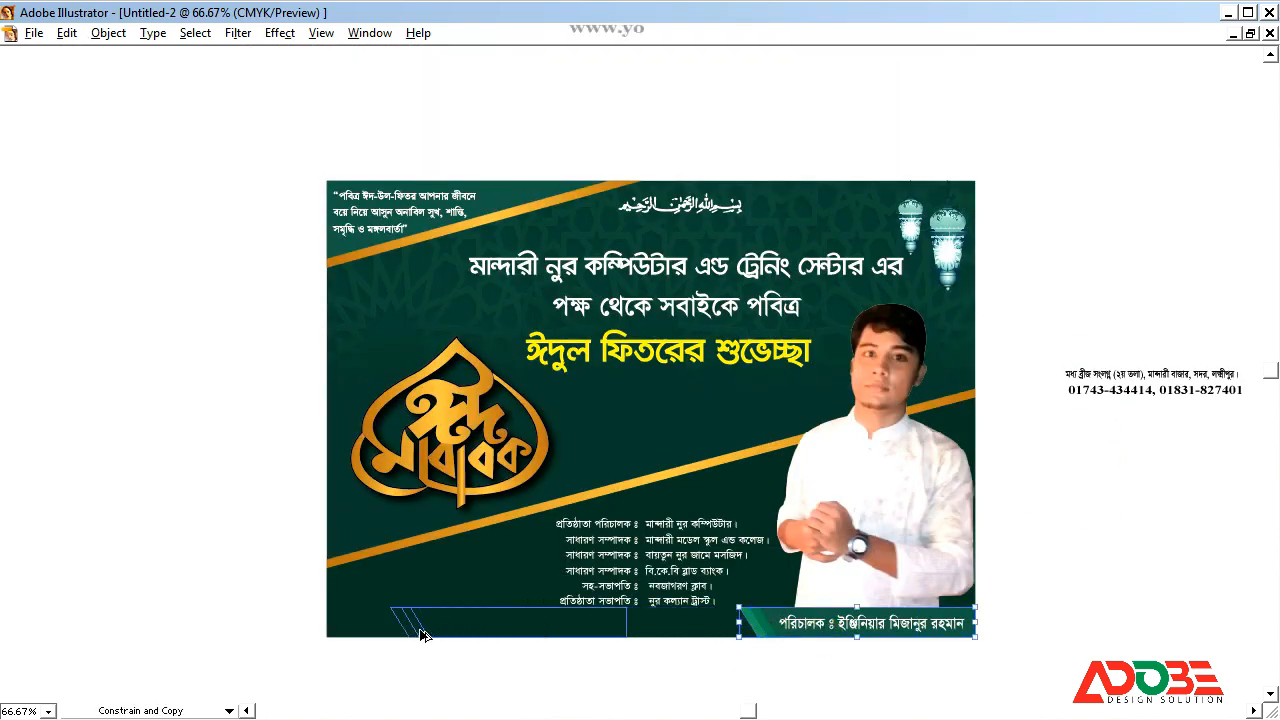
pyautogui.moveTo(420, 629); pyautogui.dragTo(421, 629)
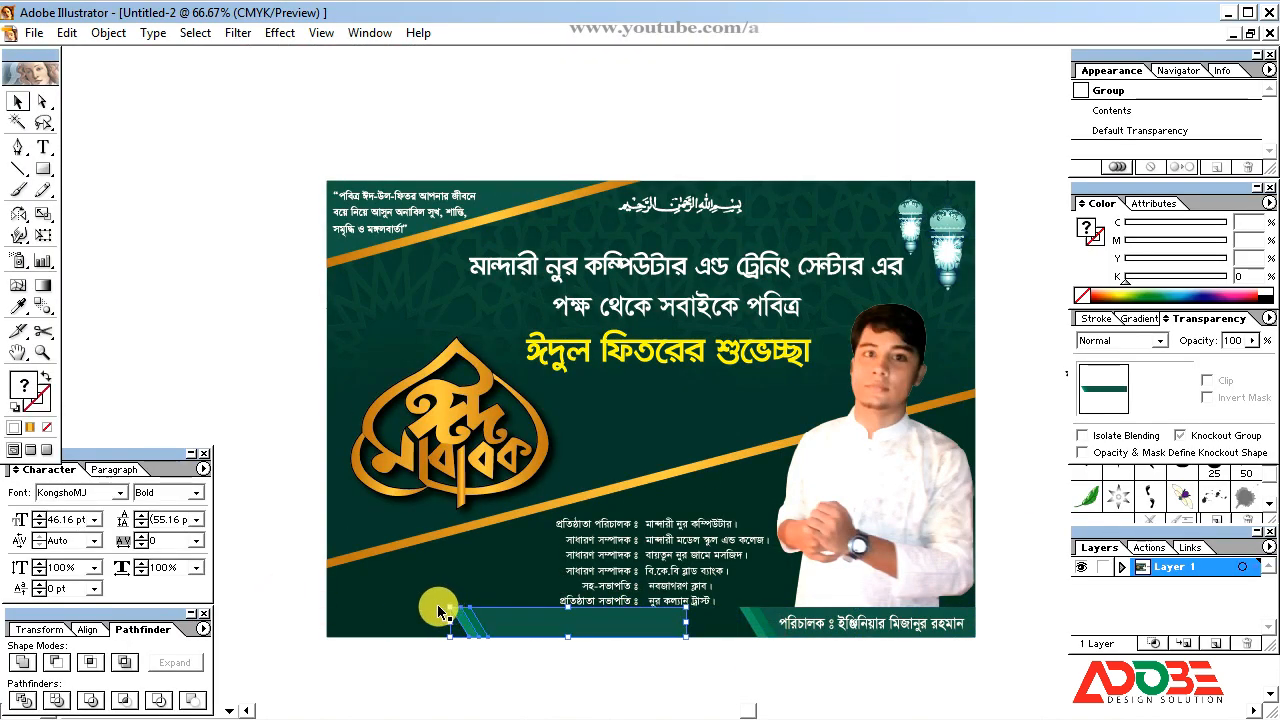
pyautogui.moveTo(442, 602); pyautogui.dragTo(786, 604)
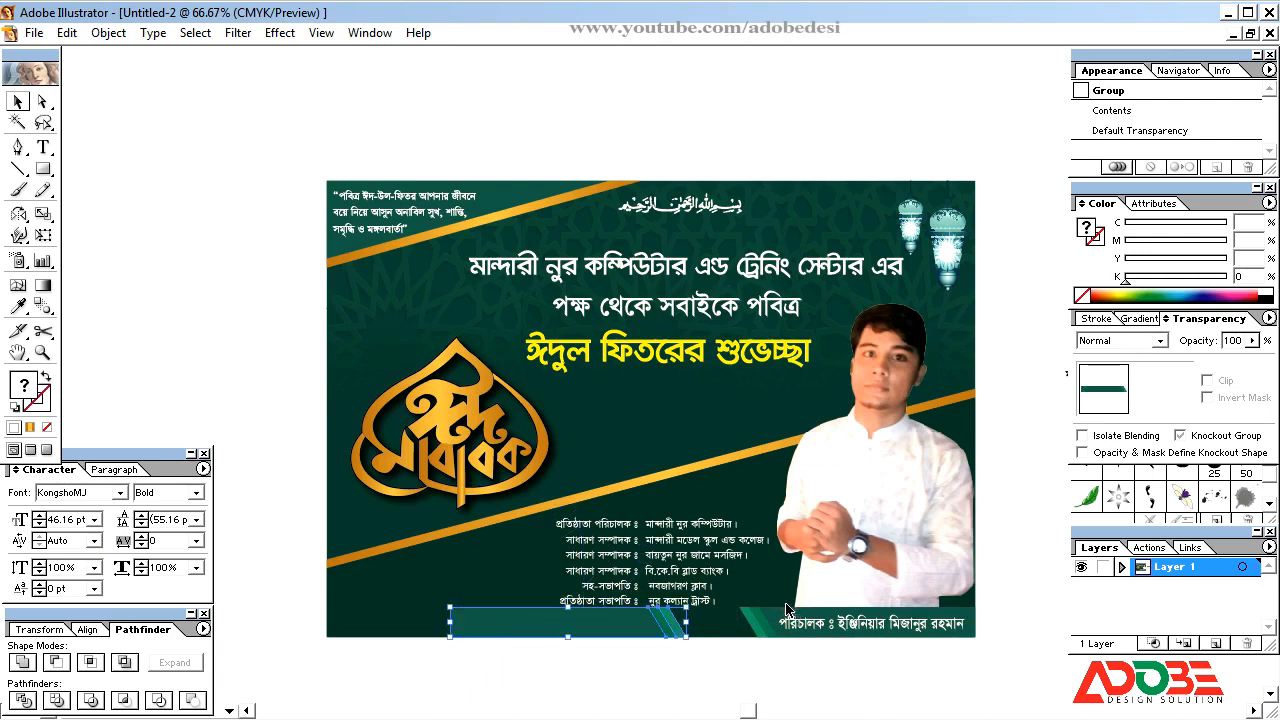
# Align the mirrored strip's left edge with the left edge of the banner's lower background shape
pyautogui.keyDown('shift'); pyautogui.click(381, 620); pyautogui.keyUp('shift')
pyautogui.click(95, 630)
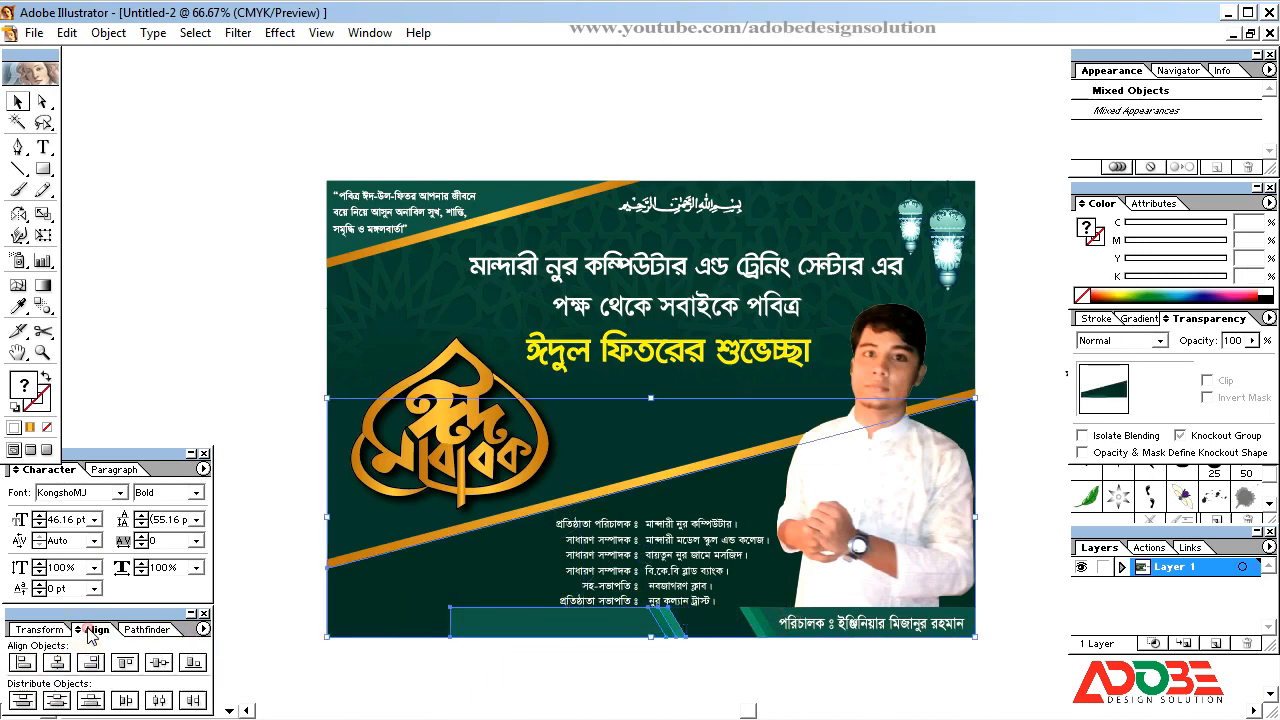
pyautogui.click(25, 670)
pyautogui.click(306, 673)
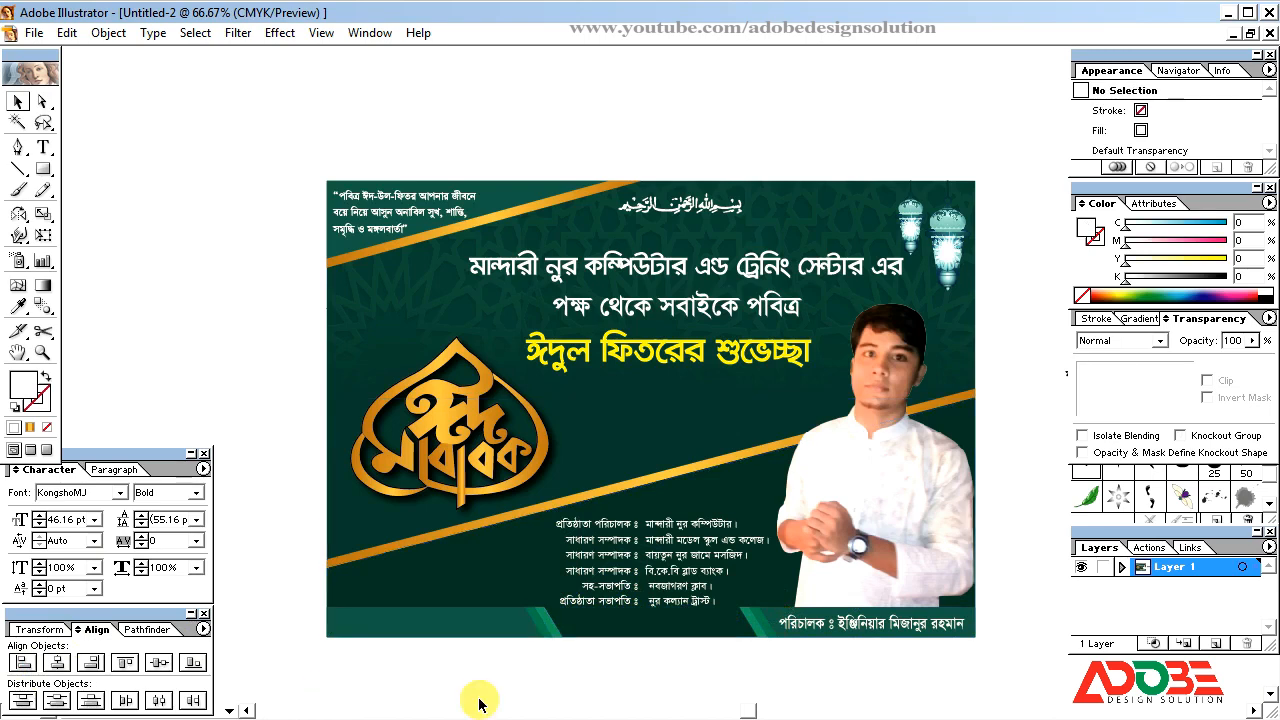
# Extend the mirrored strip's upper edge upward to make it slightly taller than the right strip
pyautogui.click(450, 618)
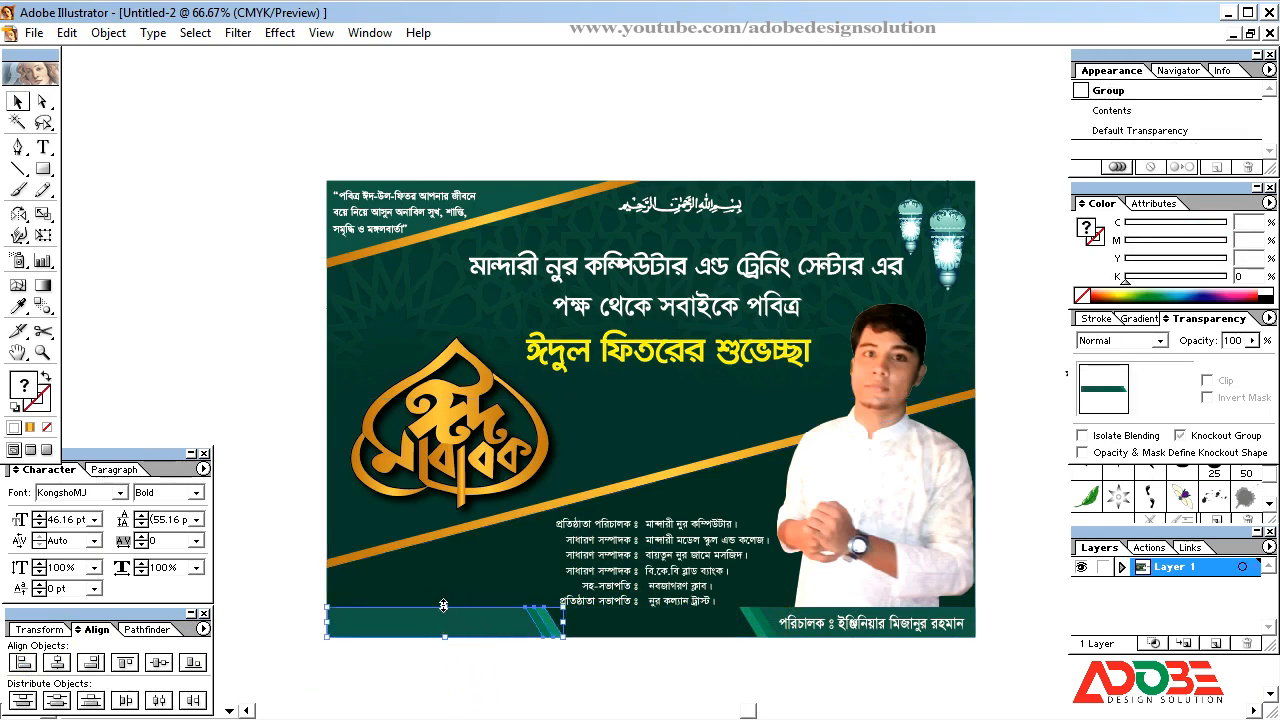
pyautogui.click(508, 666)
pyautogui.press('Tab')
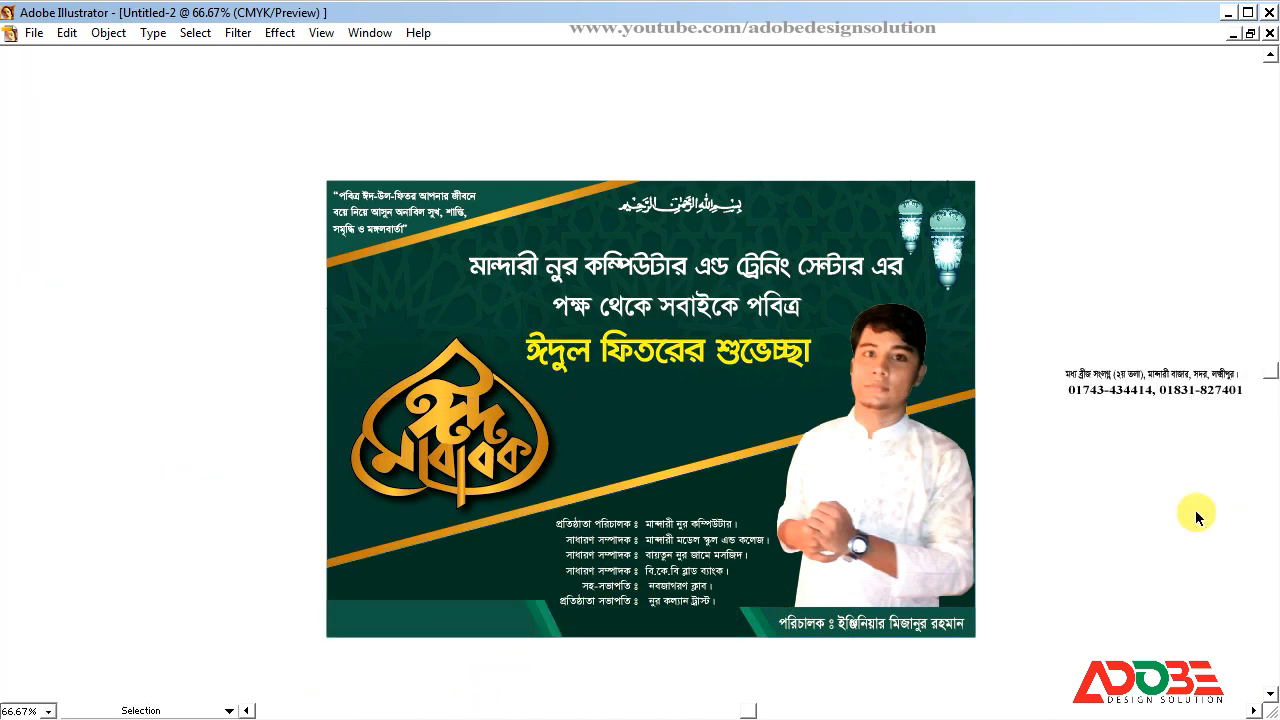
# Place the address and phone number lines on the left strip, in front of it, and fill them white
pyautogui.moveTo(1126, 392); pyautogui.dragTo(408, 628)
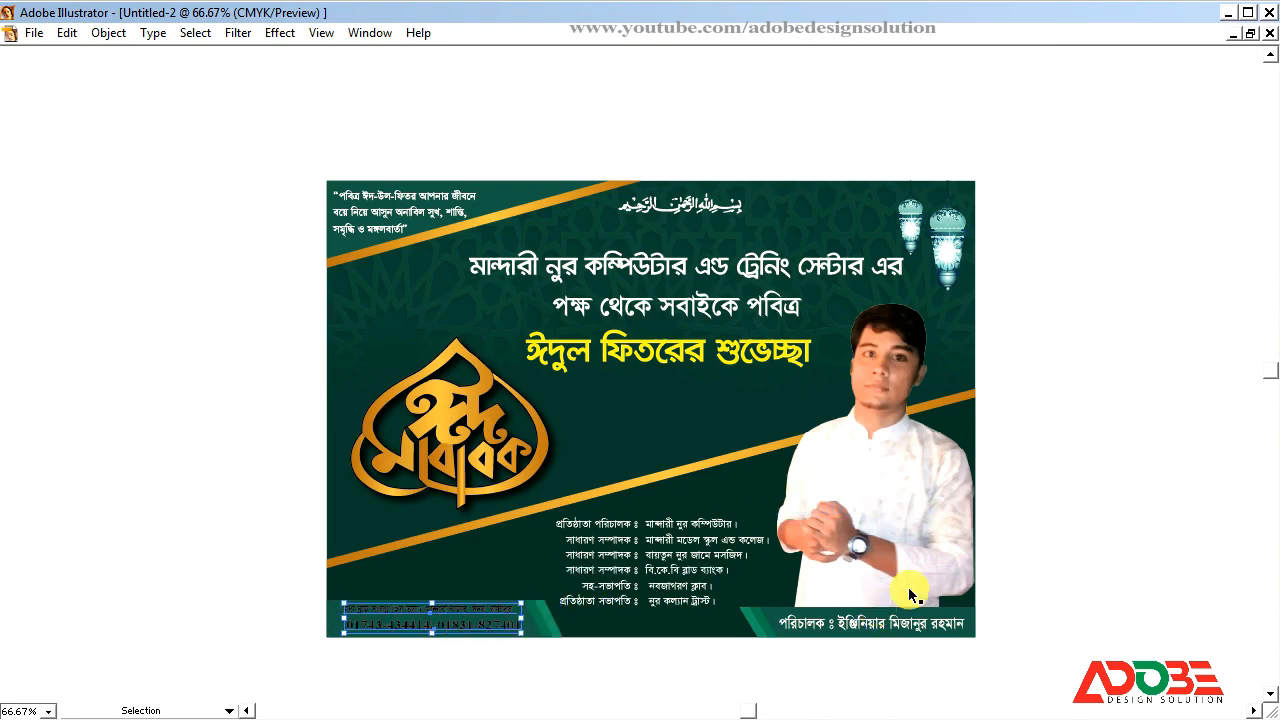
pyautogui.press('Tab')
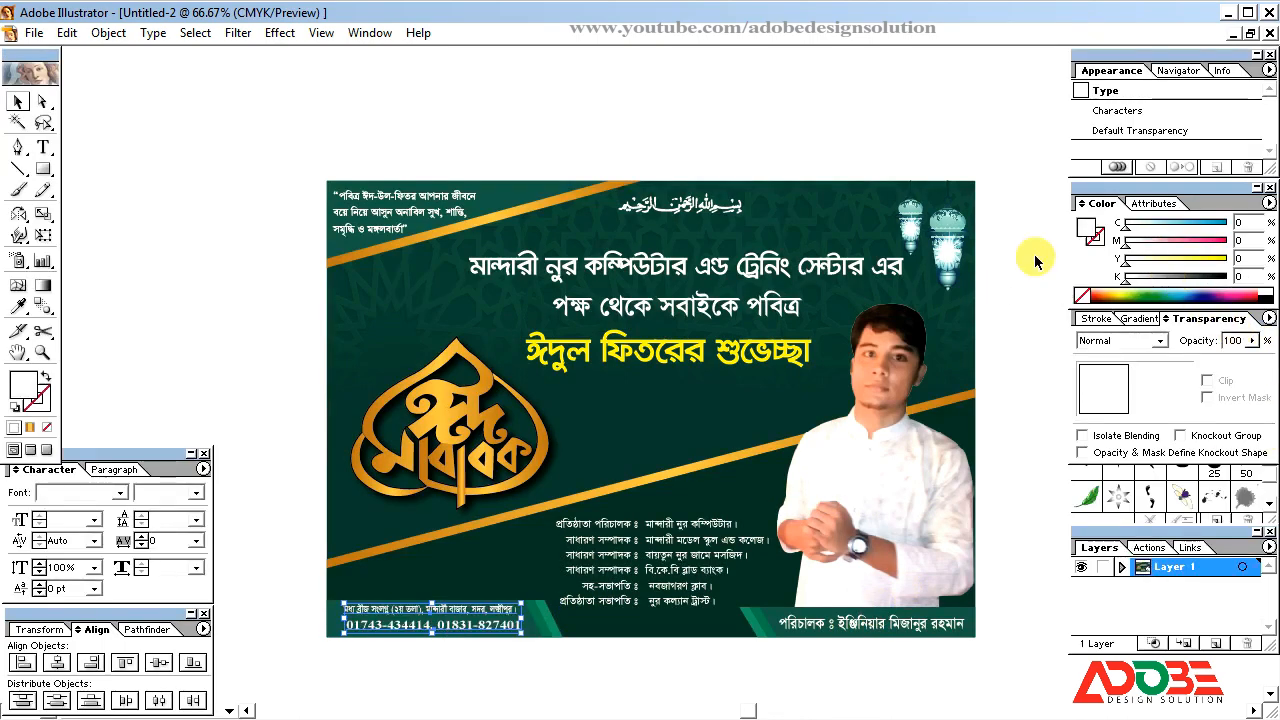
pyautogui.click(1034, 251)
# Stretch the left strip slightly wider to the right to make room for the contact text
pyautogui.press('Tab')
pyautogui.press('z')
pyautogui.moveTo(152, 403); pyautogui.dragTo(1080, 698)
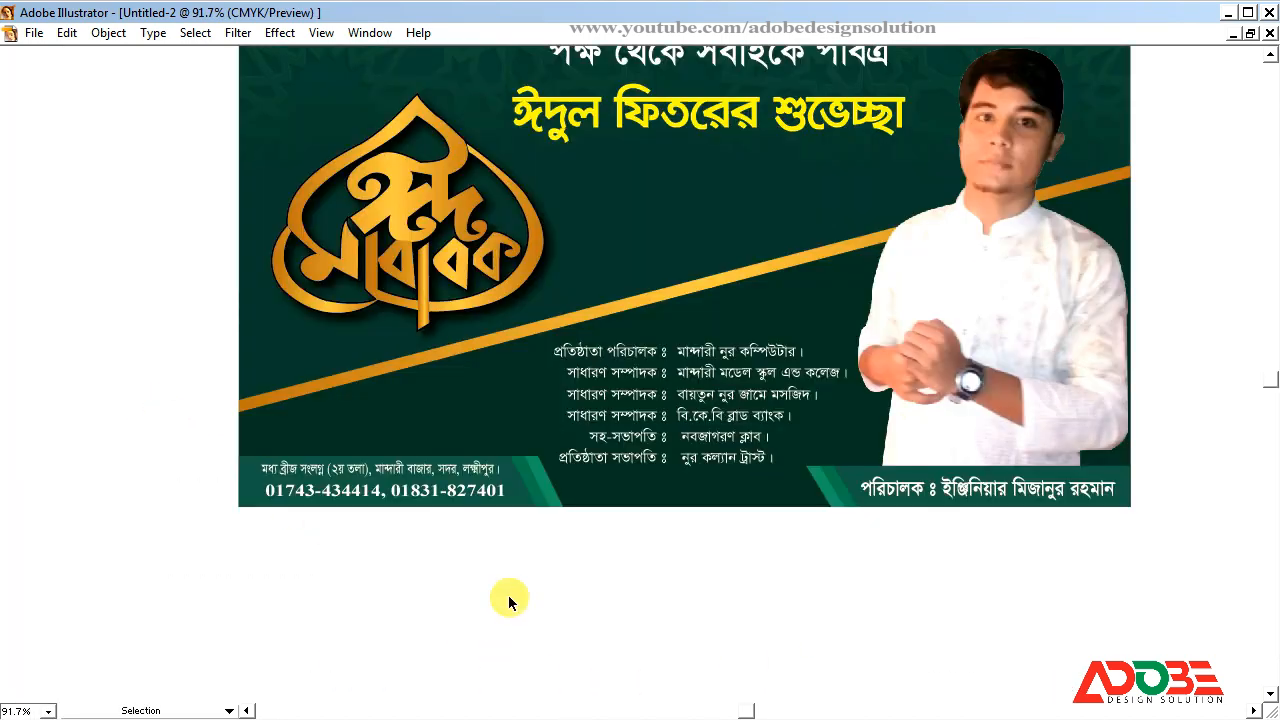
pyautogui.click(555, 480)
pyautogui.click(552, 482)
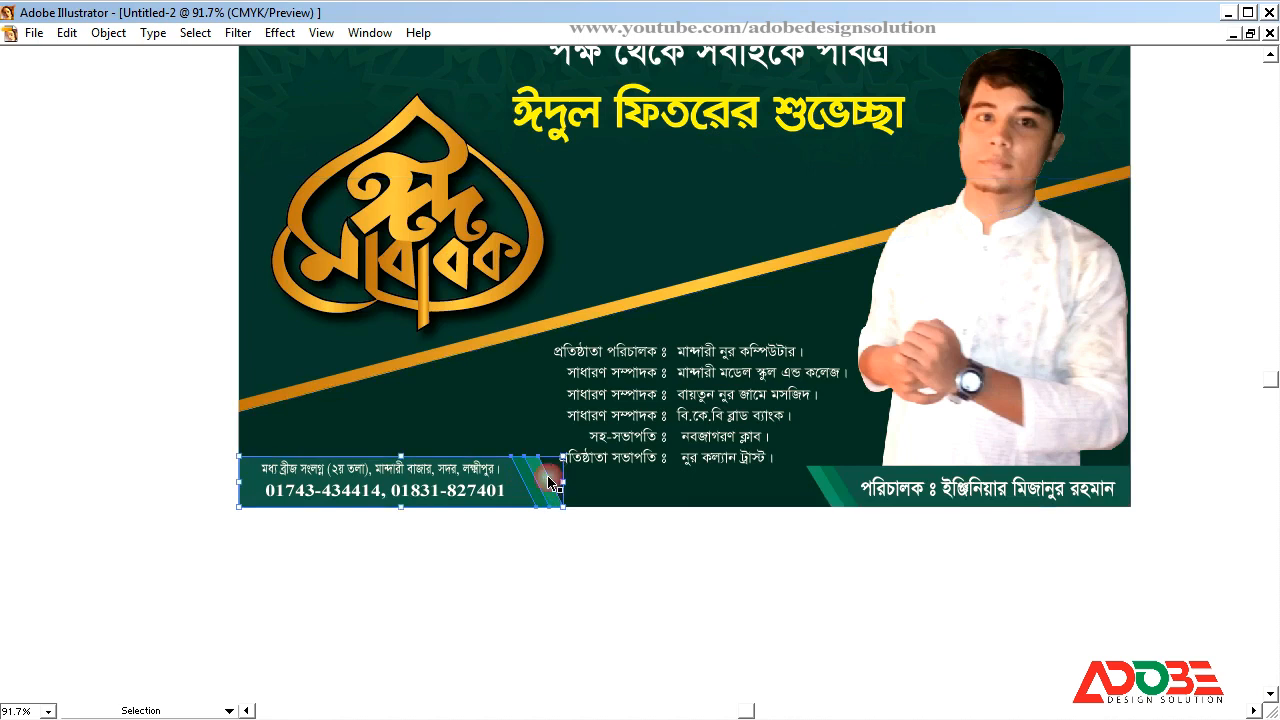
pyautogui.moveTo(564, 482); pyautogui.dragTo(575, 482)
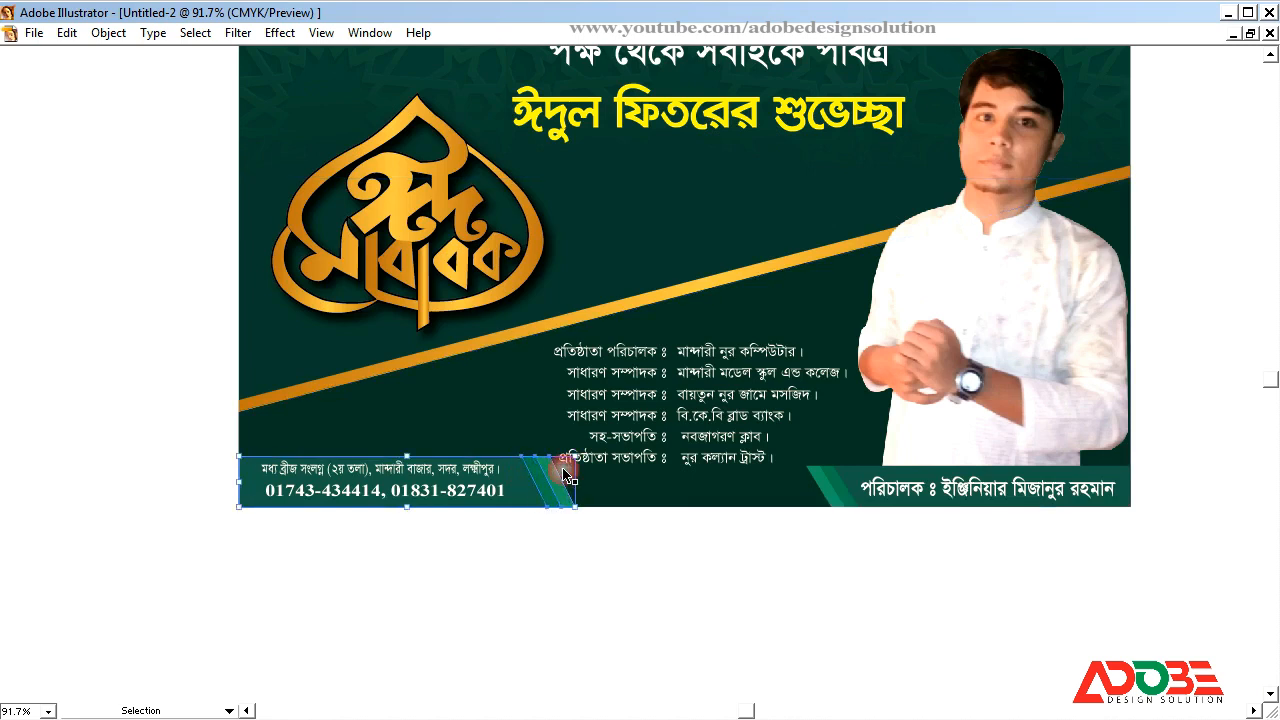
# Shift the address and phone number lines together slightly right to balance them within the left strip
pyautogui.click(412, 473)
pyautogui.keyDown('shift'); pyautogui.click(413, 489); pyautogui.keyUp('shift')
pyautogui.moveTo(426, 490); pyautogui.dragTo(446, 491)
pyautogui.click(457, 588)
pyautogui.scroll(3, 681, 594)
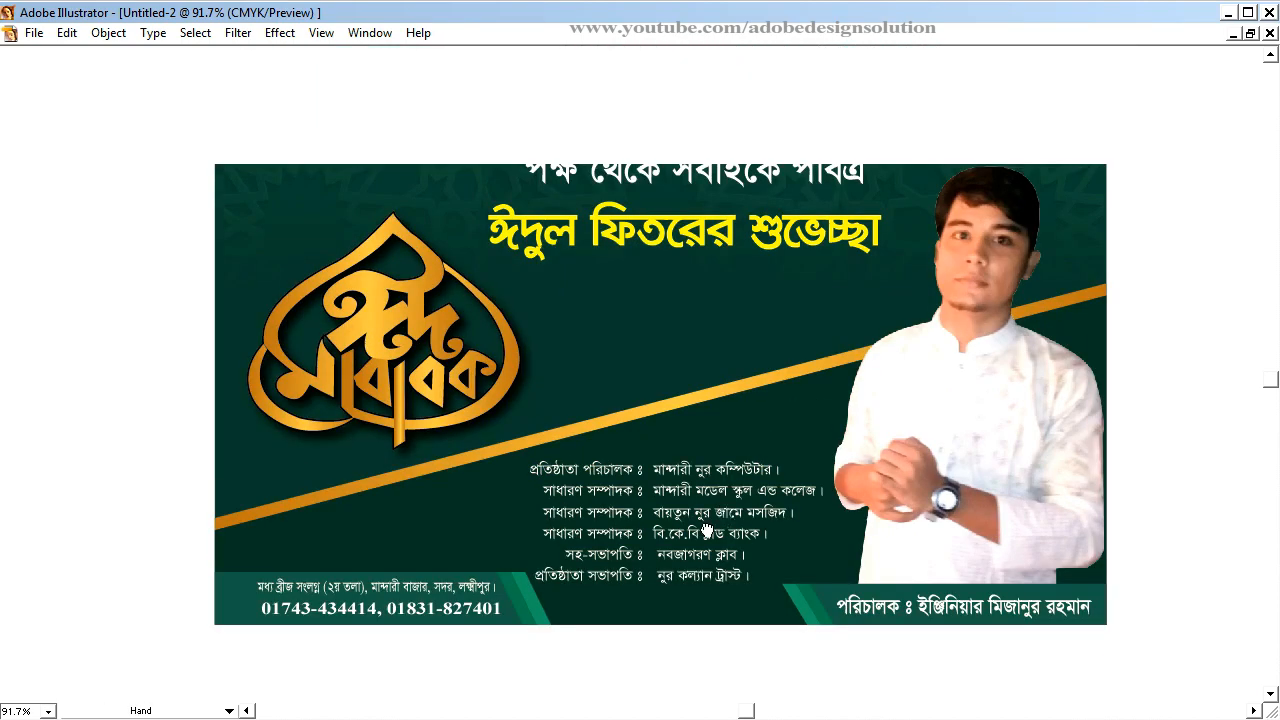
pyautogui.hotkey('ctrl', '-')
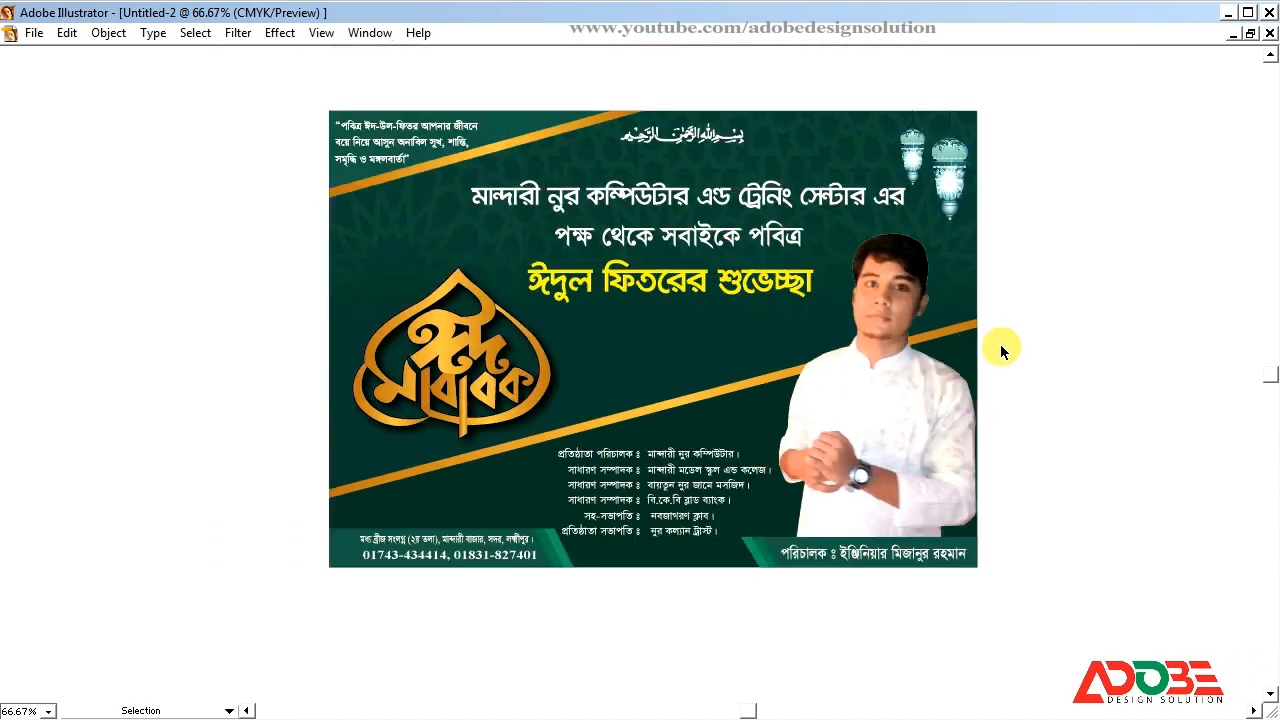
# Remove the location pin and phone icons from Eid banner Mizan.ai and paste them into the Untitled-2 banner document
pyautogui.moveTo(1020, 291); pyautogui.dragTo(1009, 349)
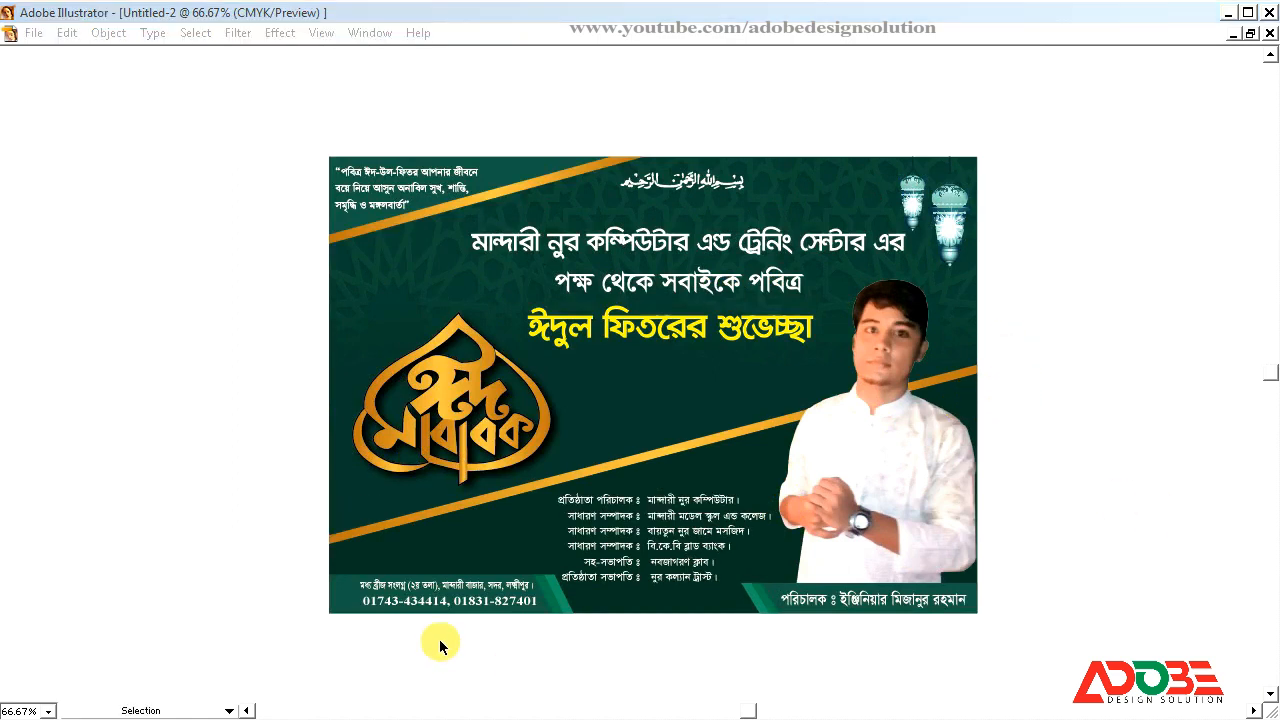
pyautogui.hotkey('ctrl', 'Tab')
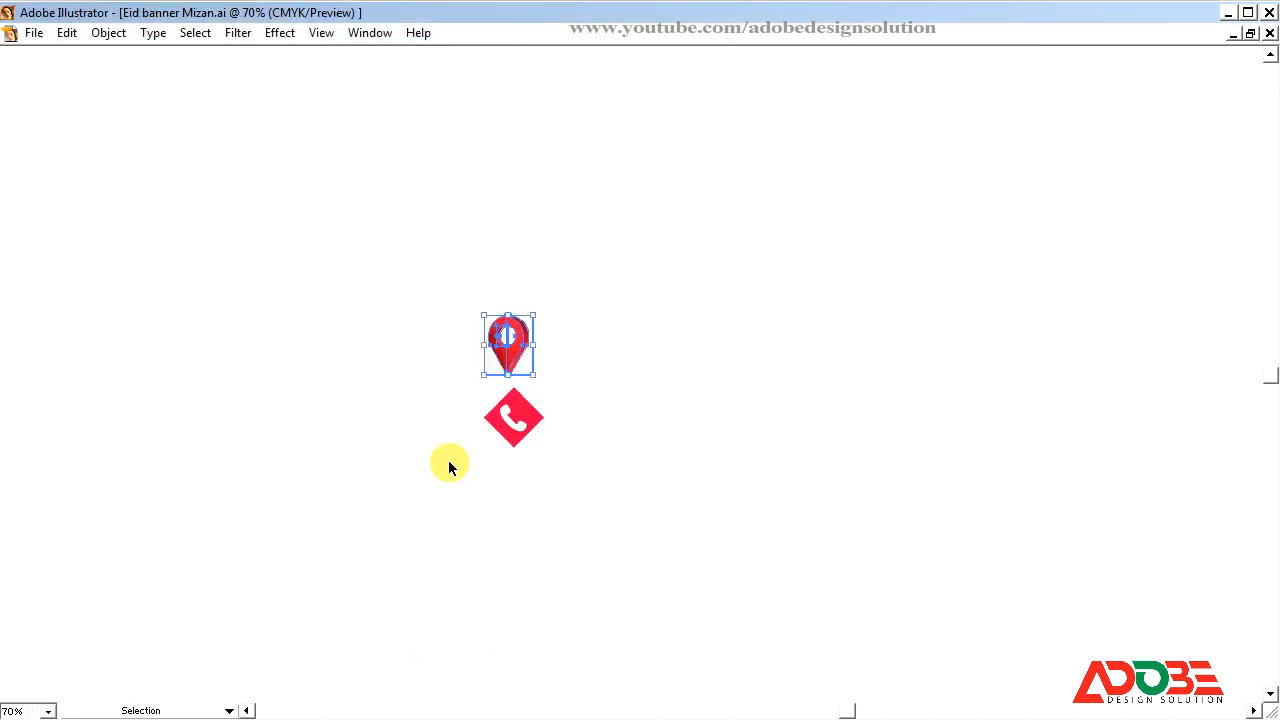
pyautogui.moveTo(422, 318); pyautogui.dragTo(538, 450)
pyautogui.press('Delete')
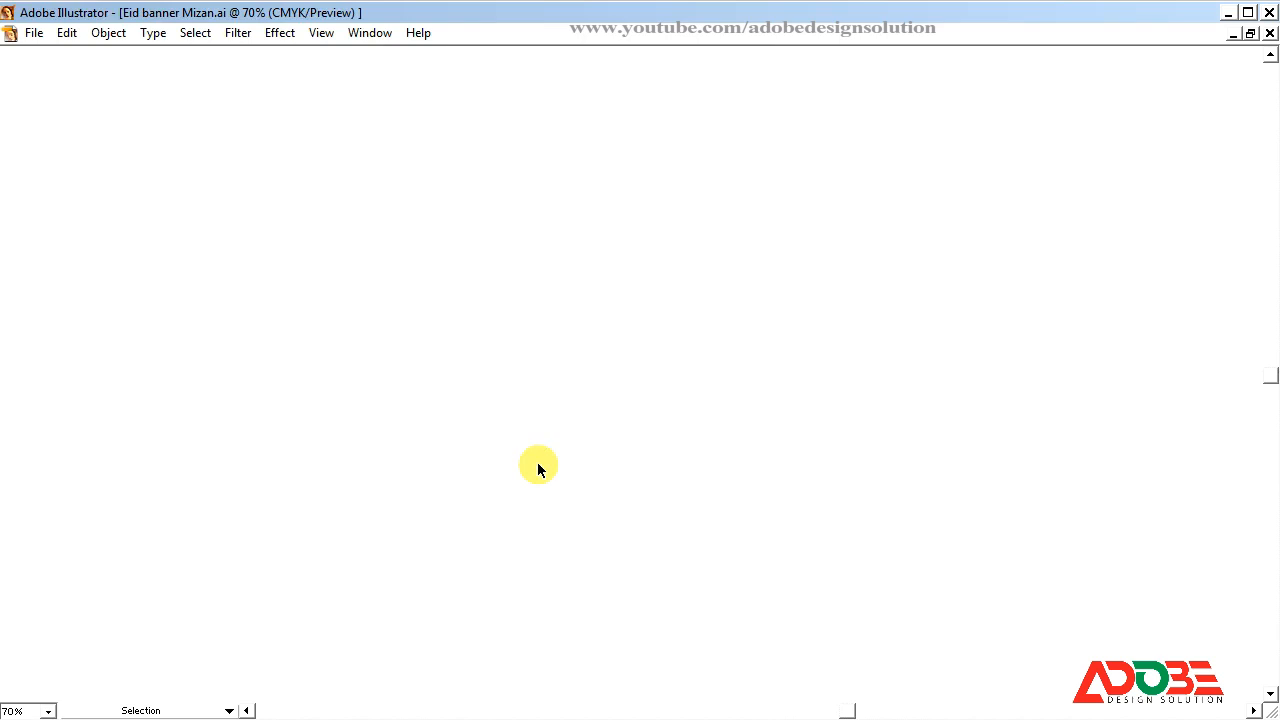
pyautogui.hotkey('ctrl', 'Tab')
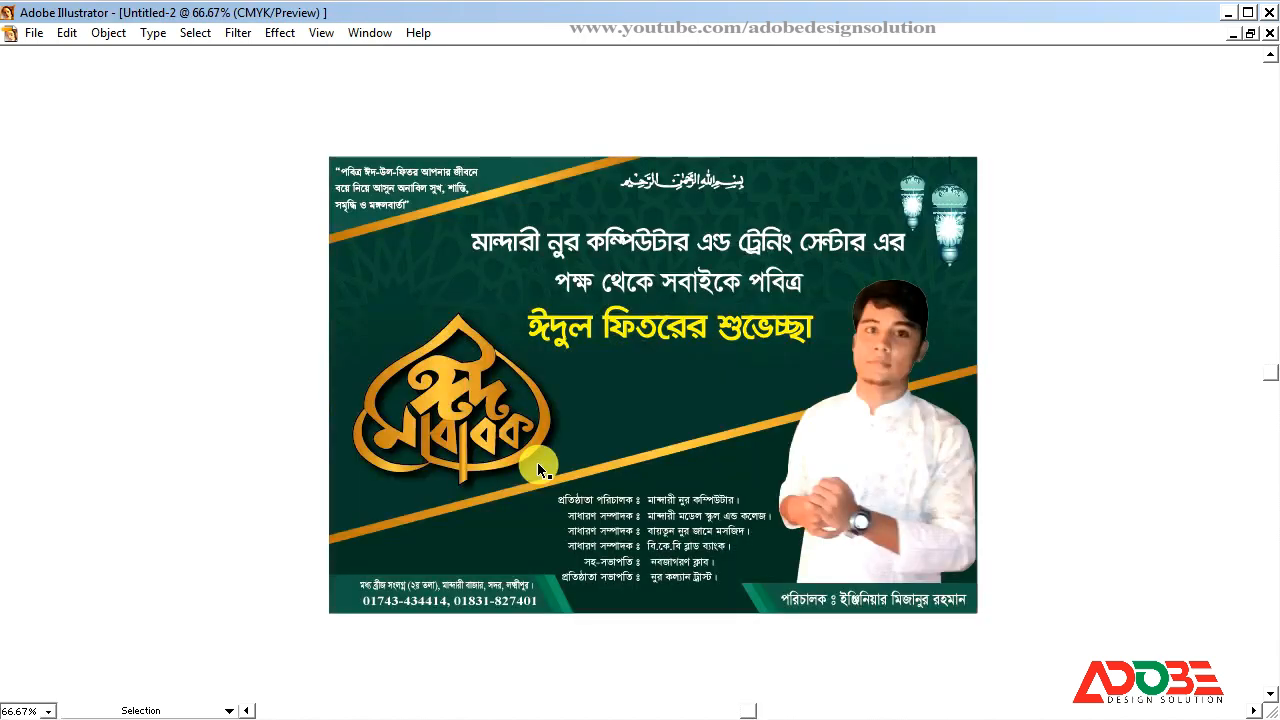
pyautogui.hotkey('ctrl', 'v')
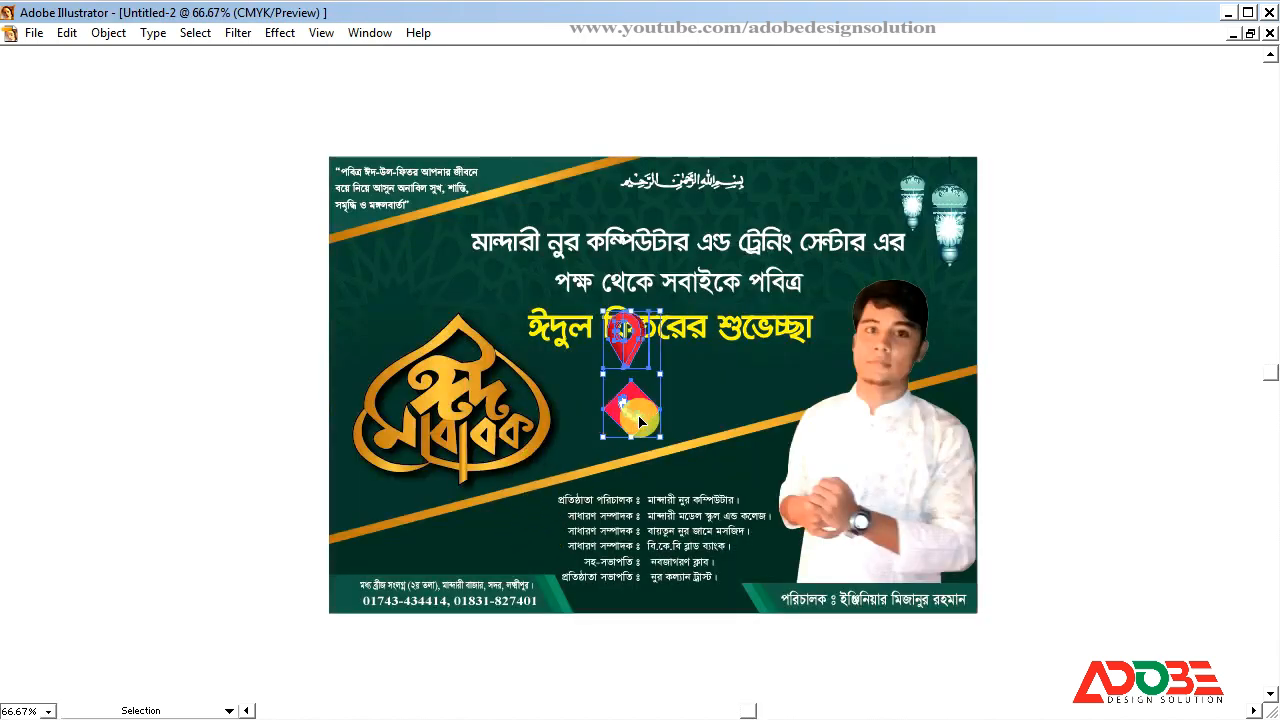
# Scale down the pin and phone icons together and place them on the lower-left strip, before the address and phone number lines
pyautogui.moveTo(659, 435); pyautogui.dragTo(632, 415)
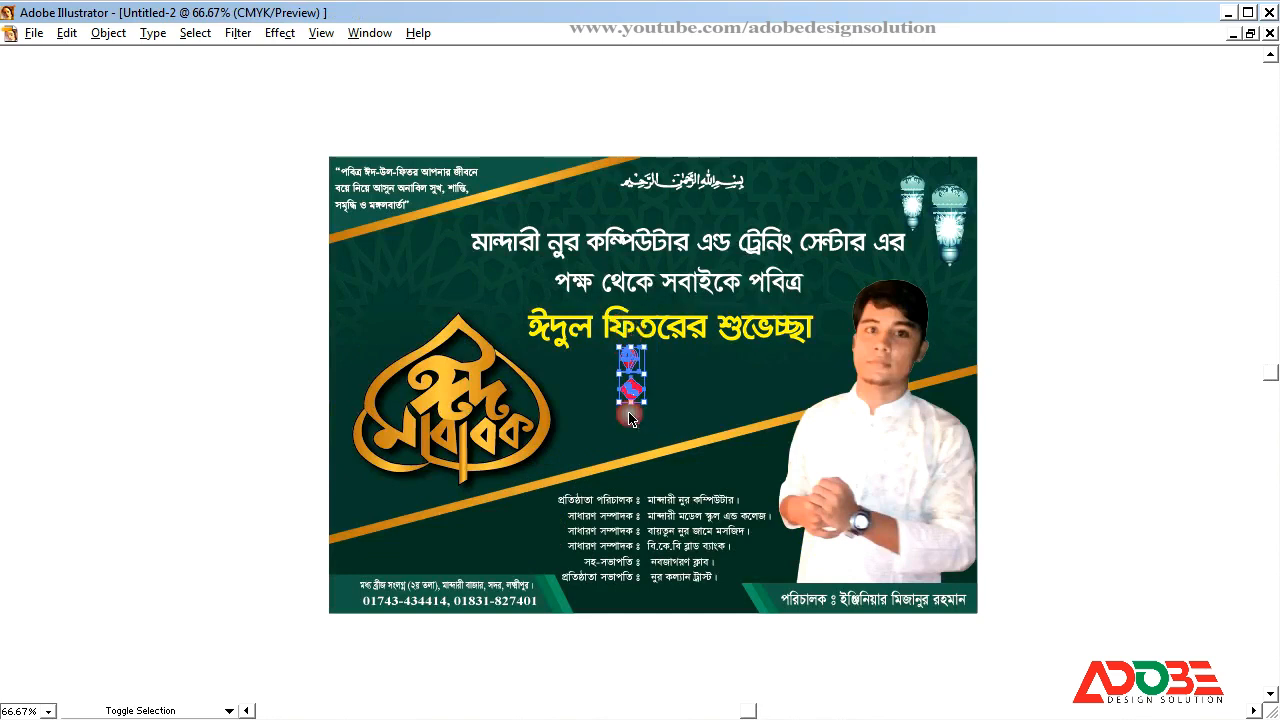
pyautogui.moveTo(348, 570); pyautogui.dragTo(352, 585)
pyautogui.hotkey('ctrl', 'space')
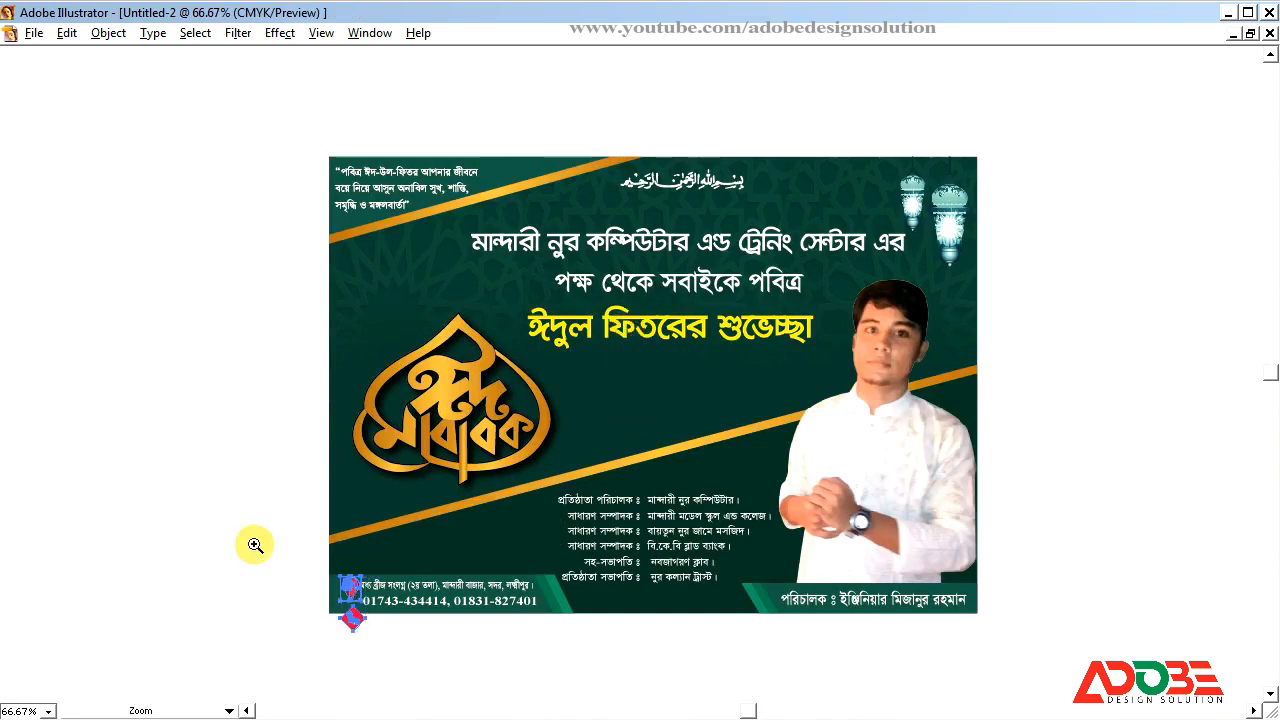
pyautogui.moveTo(252, 543); pyautogui.dragTo(462, 656)
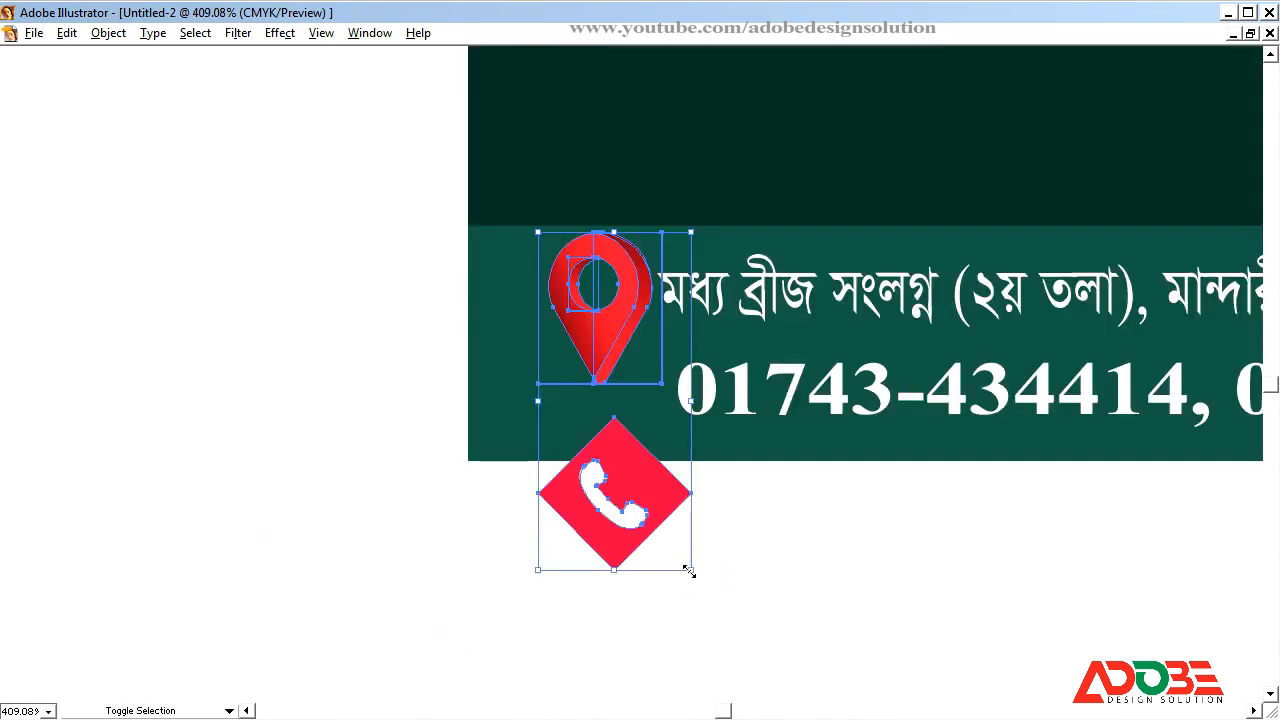
pyautogui.moveTo(689, 570); pyautogui.dragTo(661, 444)
pyautogui.moveTo(618, 404); pyautogui.dragTo(610, 405)
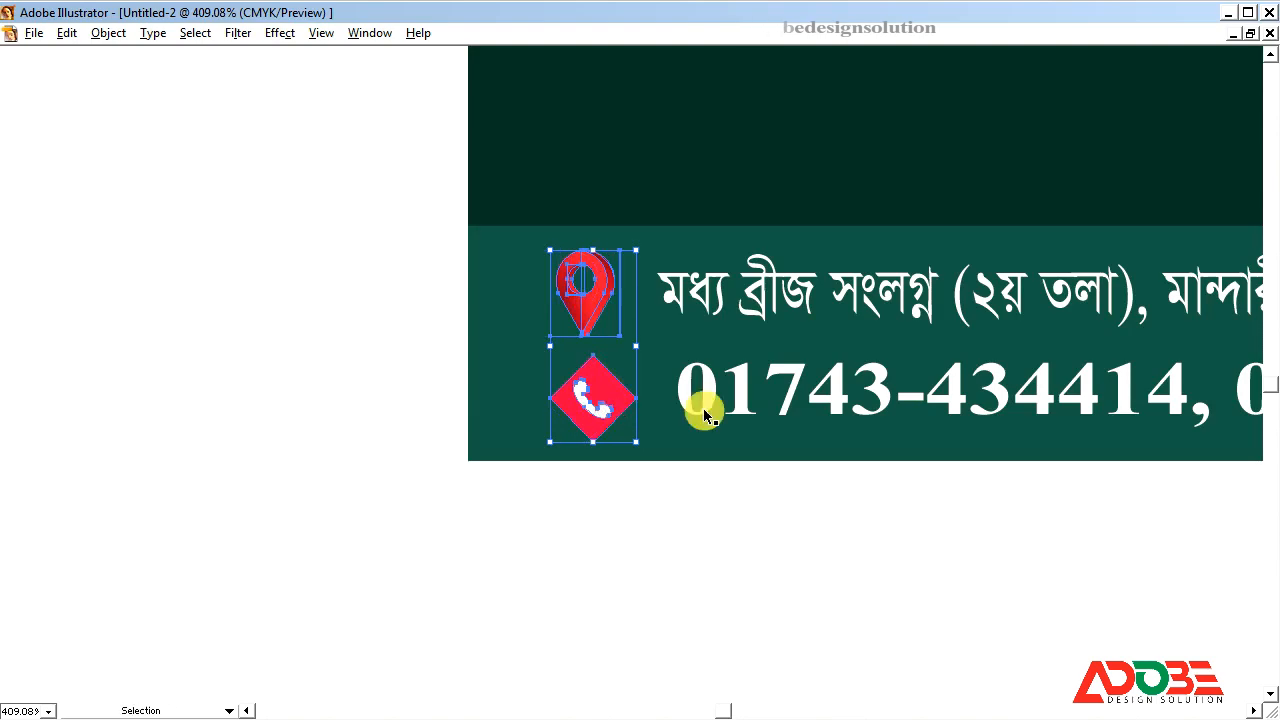
# Nudge the address and phone number lines together slightly left, closer to the icons
pyautogui.click(705, 416)
pyautogui.keyDown('shift'); pyautogui.click(688, 305); pyautogui.keyUp('shift')
pyautogui.press('Left')
pyautogui.press('Left')
pyautogui.press('Left')
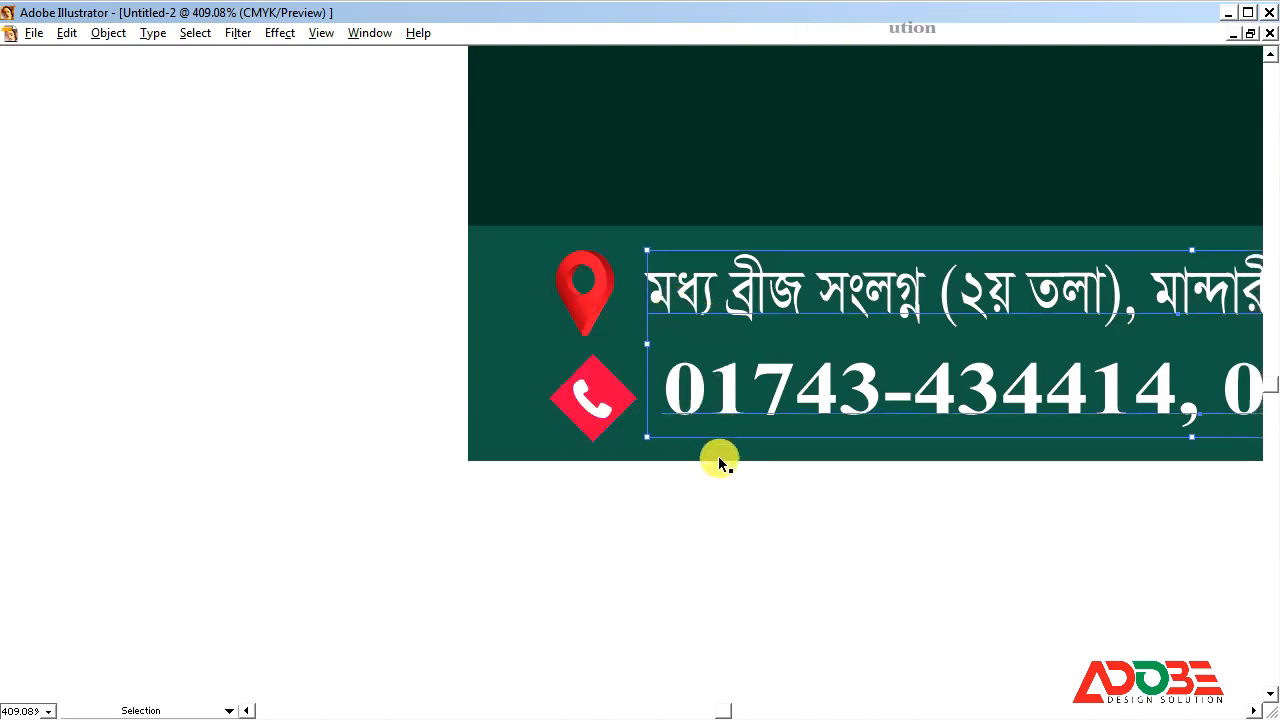
pyautogui.click(701, 514)
# Nudge both columns of the white designation list slightly left and up, clear of the lower-left strip
pyautogui.hotkey('ctrl', '-')
pyautogui.hotkey('ctrl', '-')
pyautogui.hotkey('ctrl', '-')
pyautogui.hotkey('ctrl', '-')
pyautogui.hotkey('ctrl', '-')
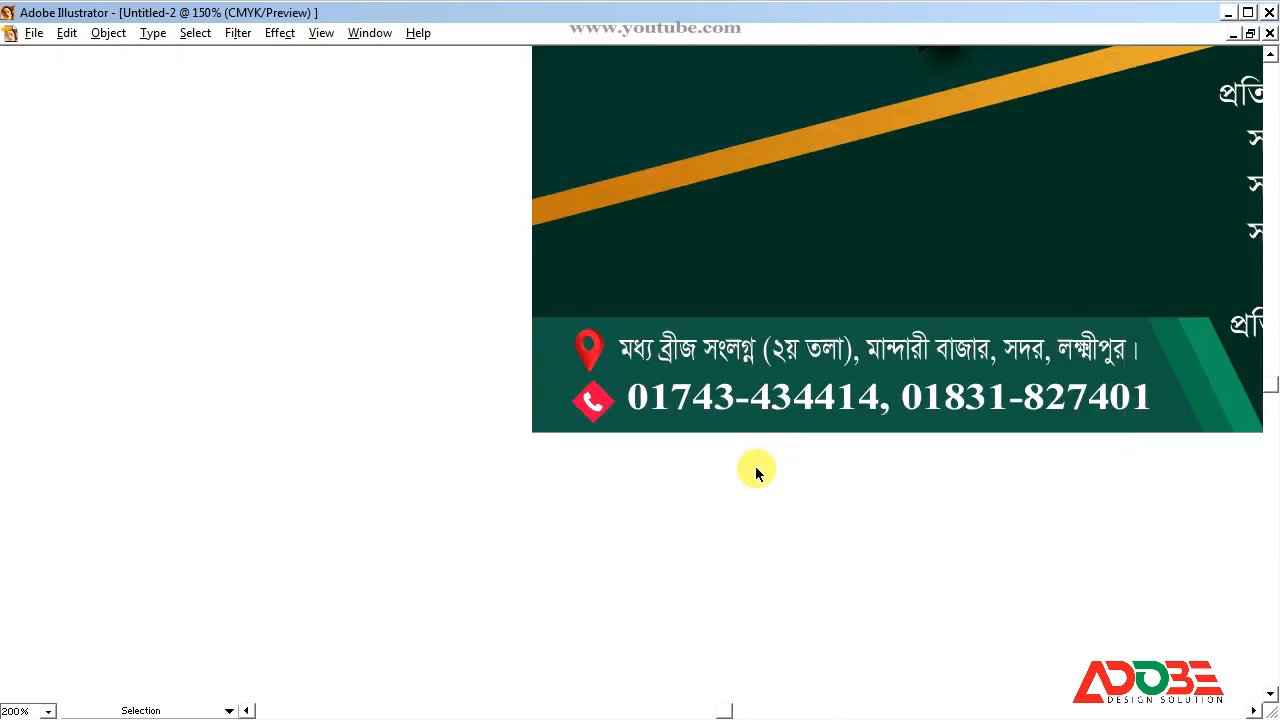
pyautogui.moveTo(902, 373); pyautogui.dragTo(925, 368)
pyautogui.click(927, 441)
pyautogui.moveTo(985, 453); pyautogui.dragTo(673, 571)
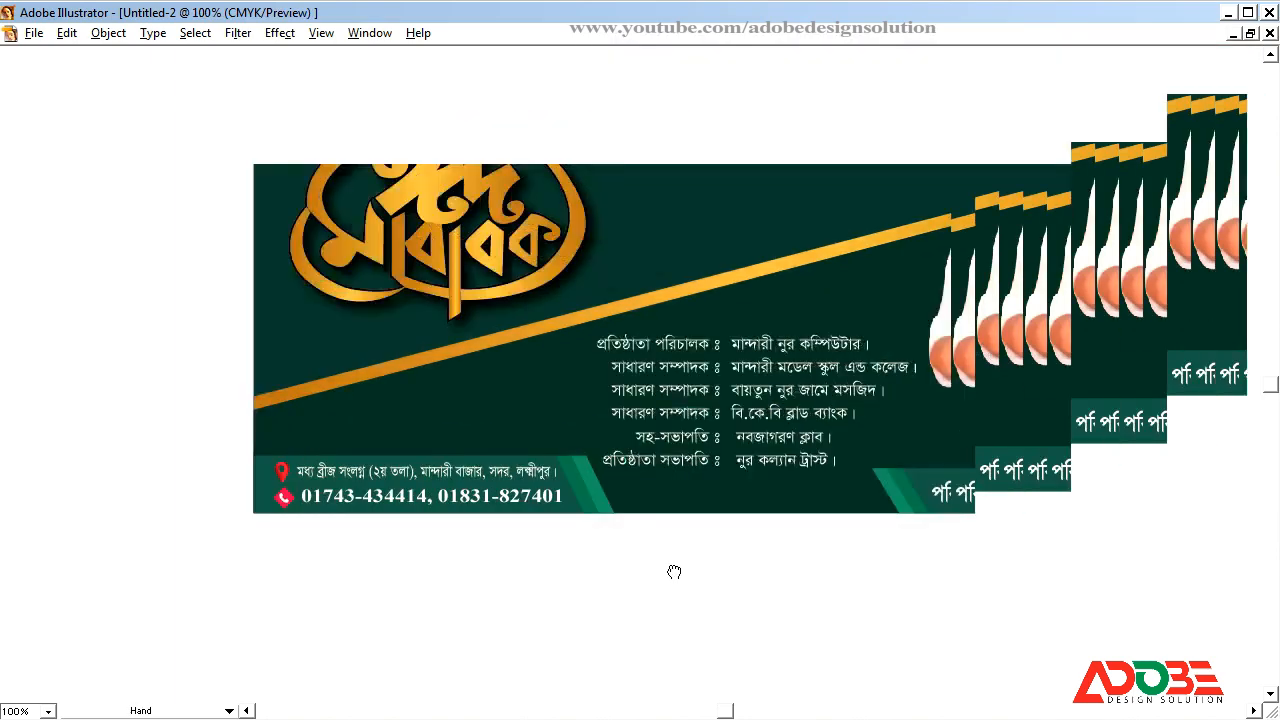
pyautogui.hotkey('ctrl', '-')
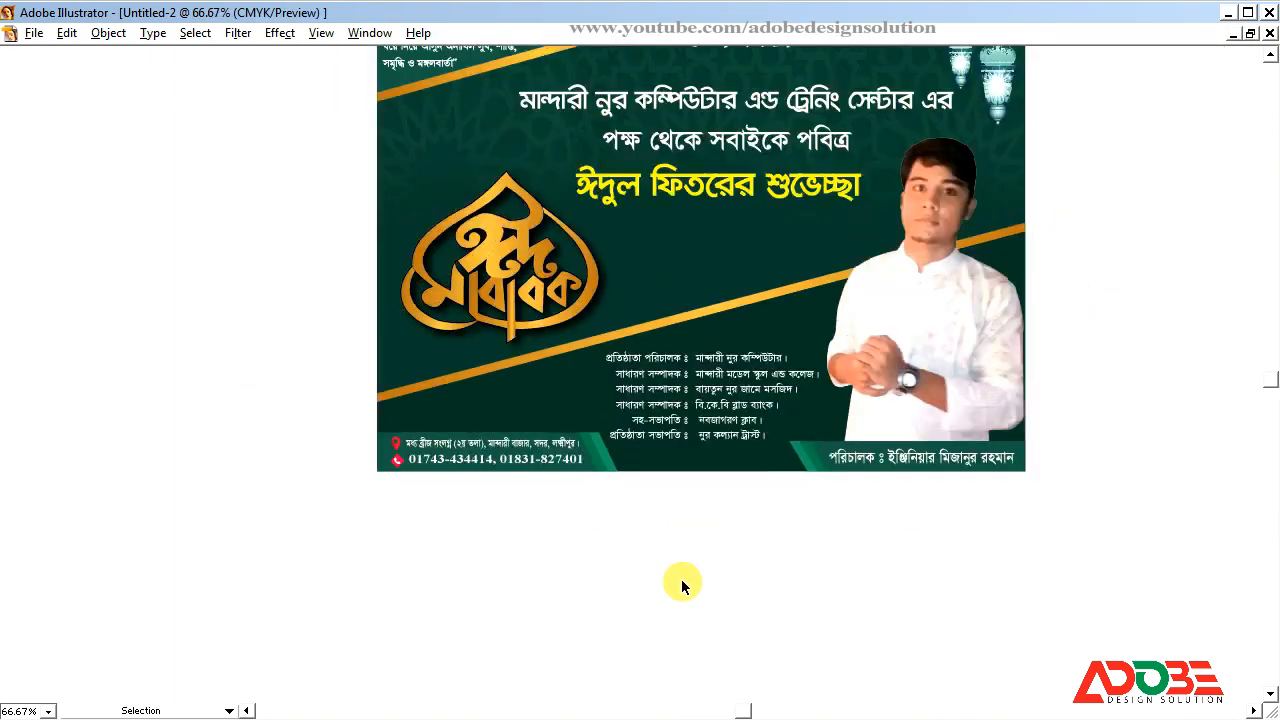
pyautogui.keyDown('shift'); pyautogui.click(728, 426); pyautogui.keyUp('shift')
pyautogui.keyDown('shift'); pyautogui.click(645, 420); pyautogui.keyUp('shift')
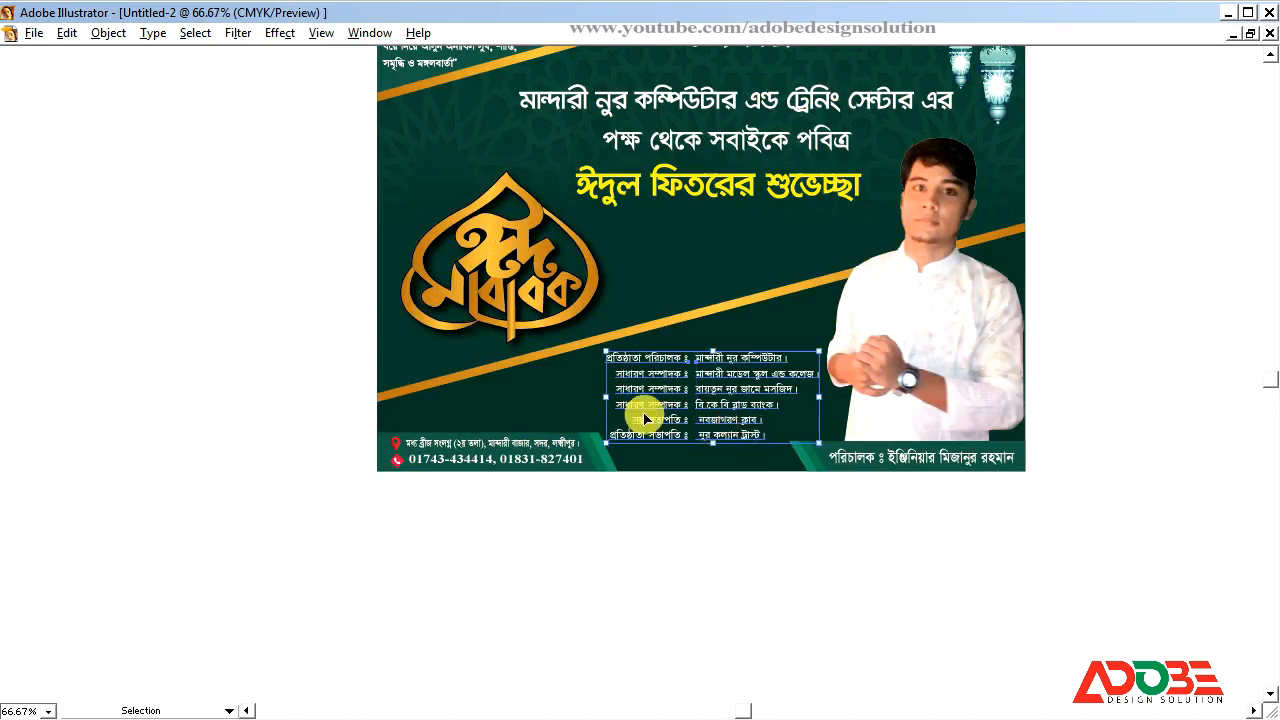
pyautogui.press('Left')
pyautogui.press('Left')
pyautogui.press('Left')
pyautogui.press('Left')
pyautogui.press('Up')
pyautogui.press('Up')
pyautogui.press('Up')
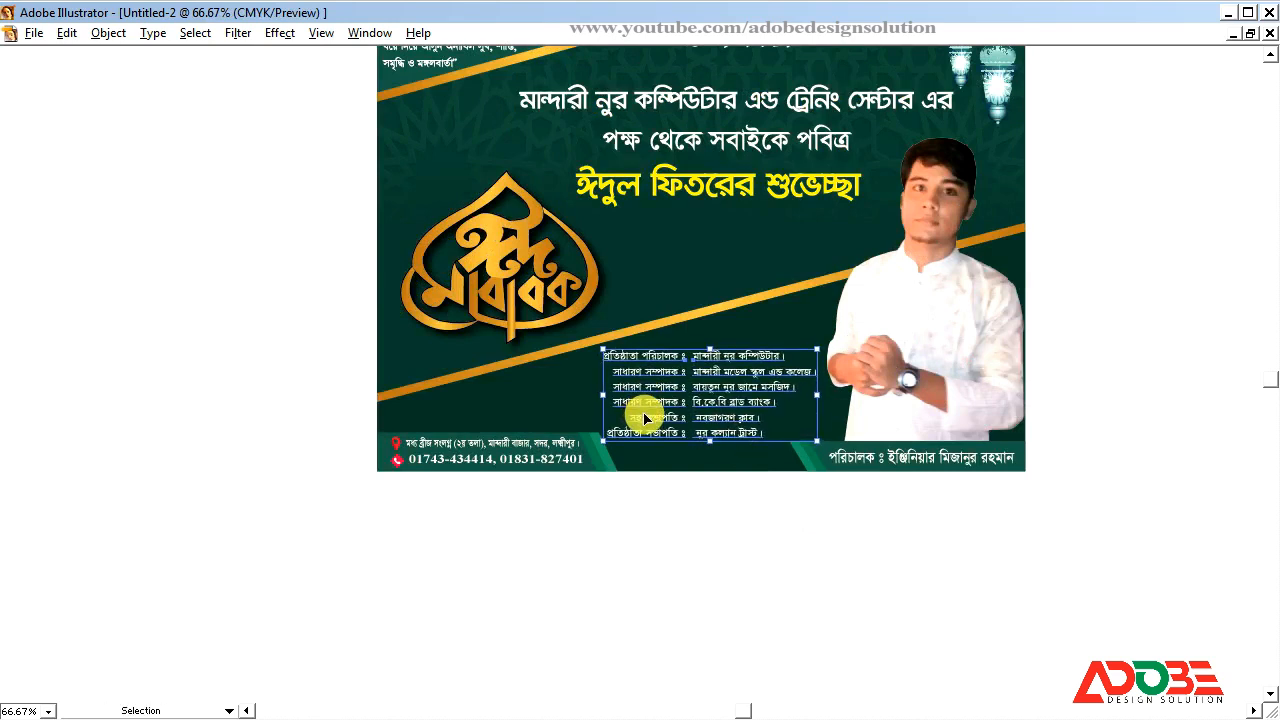
pyautogui.press('Up')
pyautogui.press('Up')
pyautogui.press('Up')
pyautogui.click(792, 554)
# Group all the elements of the banner into one object
pyautogui.press('z')
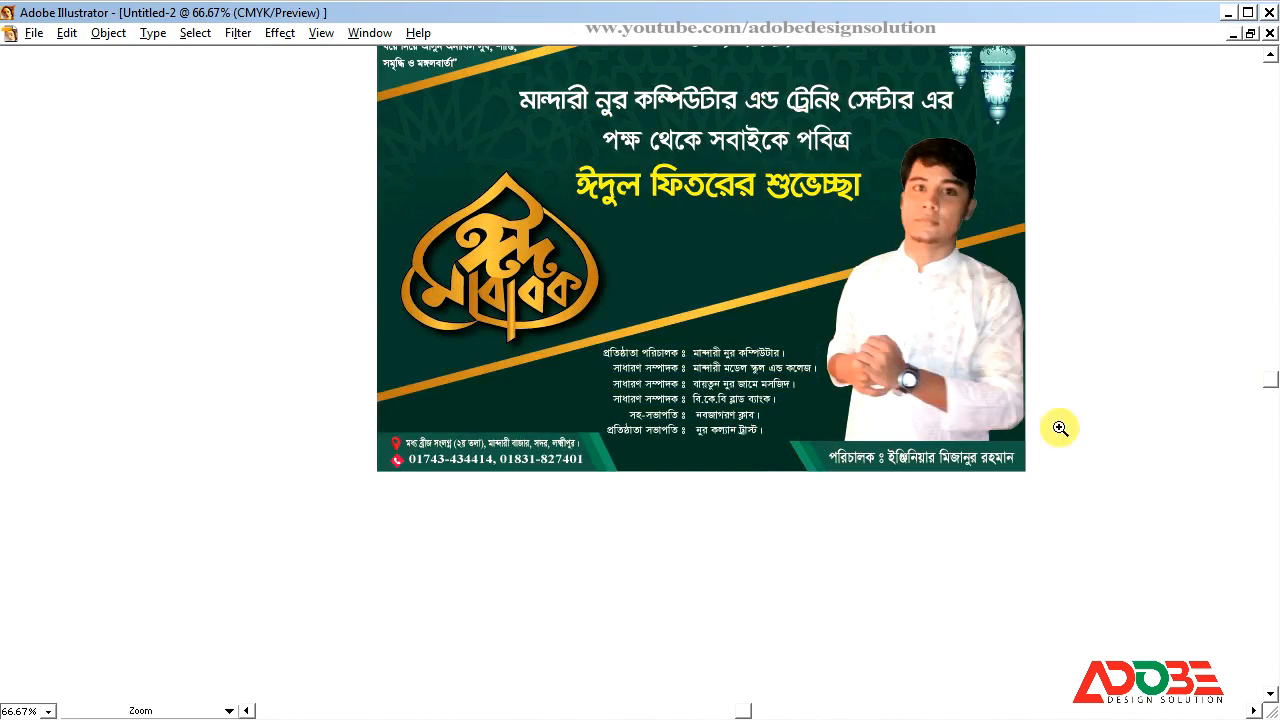
pyautogui.press('space')
pyautogui.moveTo(1148, 297); pyautogui.dragTo(982, 463)
pyautogui.hotkey('ctrl', 'space')
pyautogui.moveTo(54, 92); pyautogui.dragTo(1018, 648)
pyautogui.press('space')
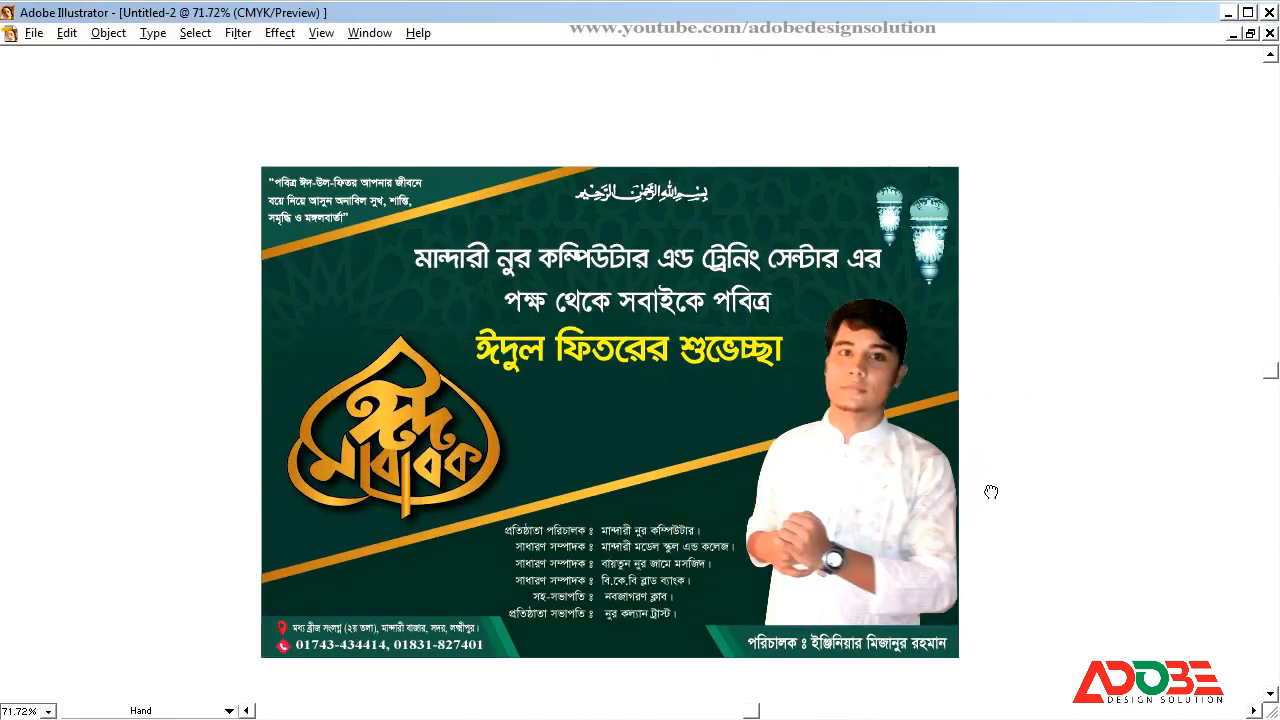
pyautogui.moveTo(991, 492); pyautogui.dragTo(1017, 383)
pyautogui.hotkey('ctrl', '-')
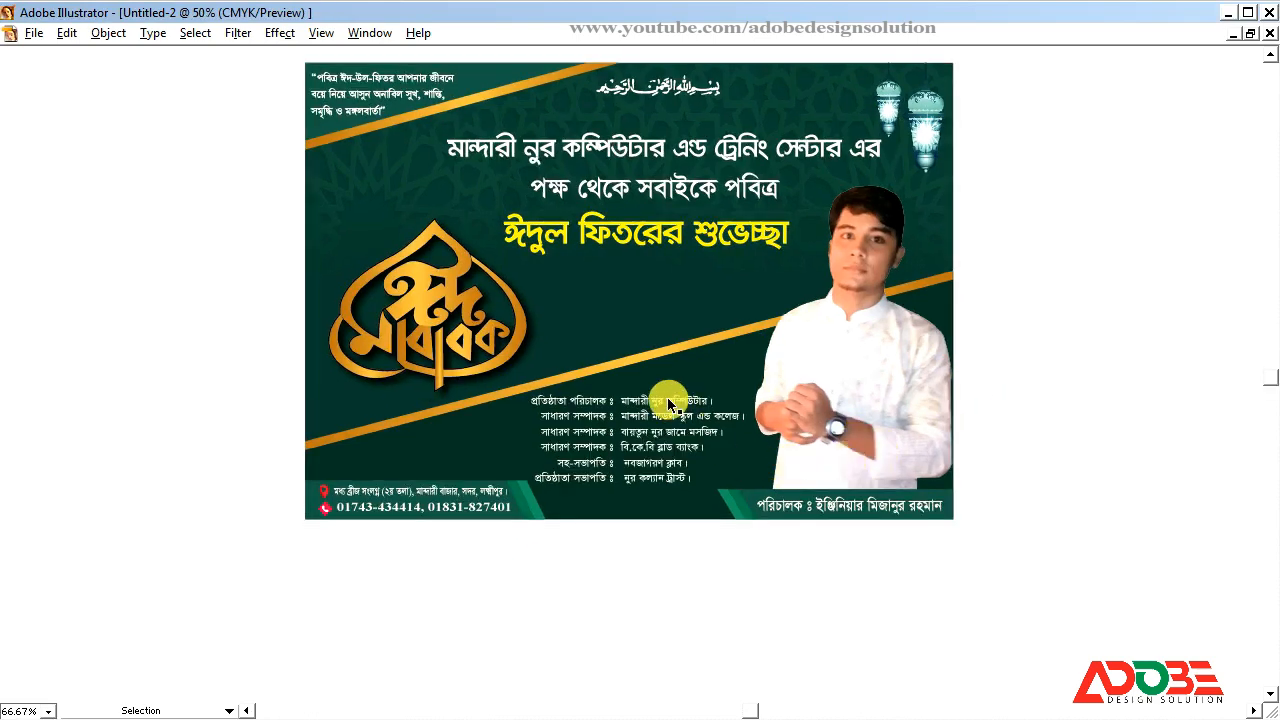
pyautogui.hotkey('ctrl', '-')
pyautogui.press('space')
pyautogui.moveTo(974, 339); pyautogui.dragTo(938, 424)
pyautogui.moveTo(213, 140); pyautogui.dragTo(940, 612)
pyautogui.rightClick(577, 313)
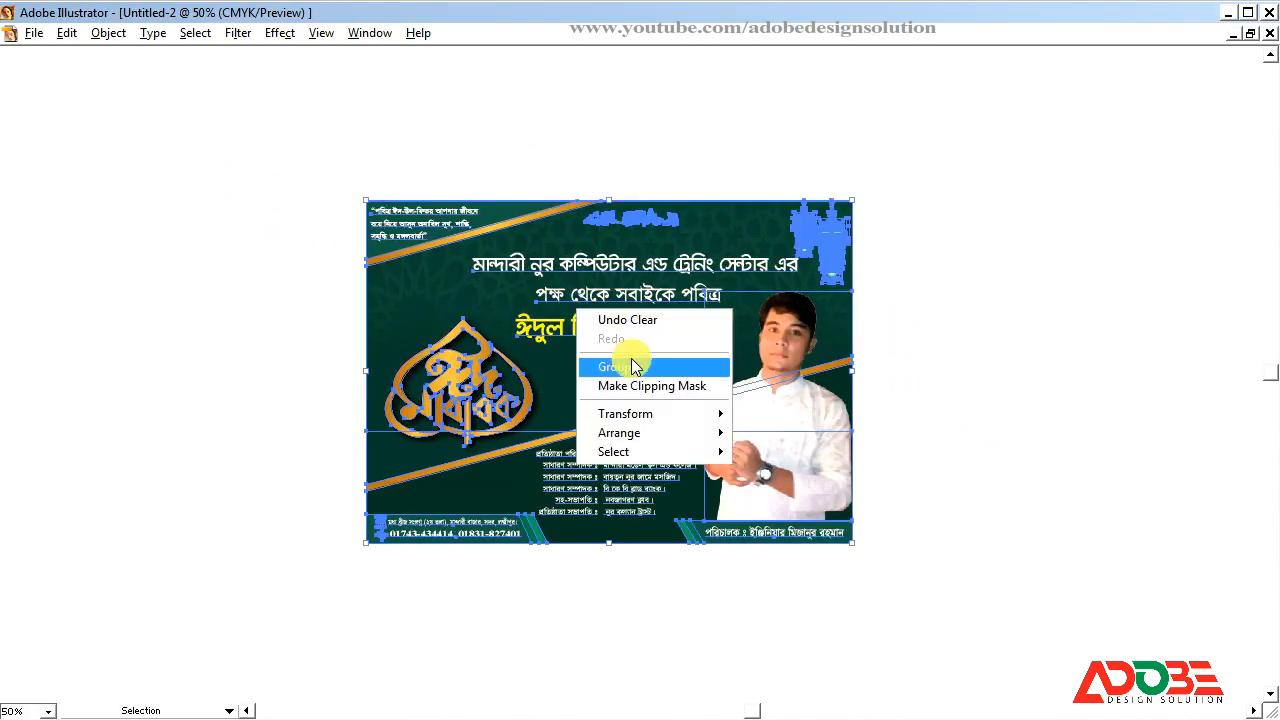
pyautogui.click(635, 370)
pyautogui.click(983, 366)
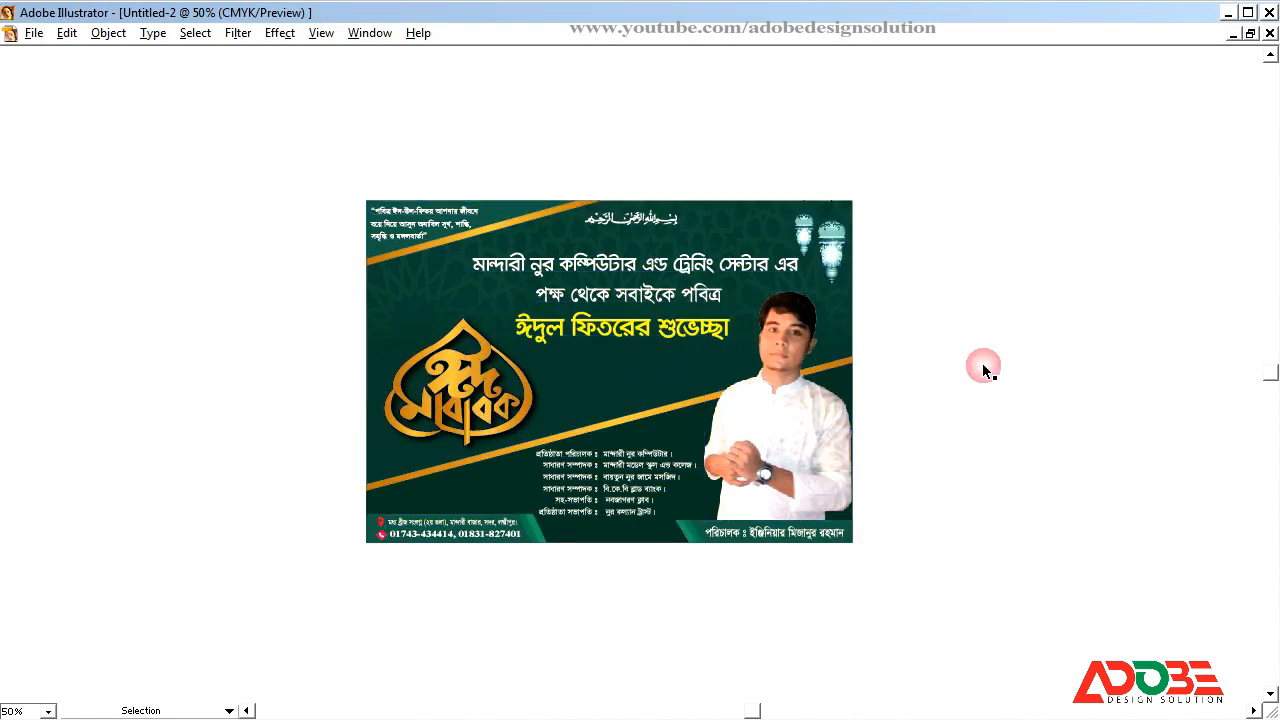
# Check that the whole banner can be selected as one group, and leave it deselected
pyautogui.press('z')
pyautogui.moveTo(211, 155); pyautogui.dragTo(940, 542)
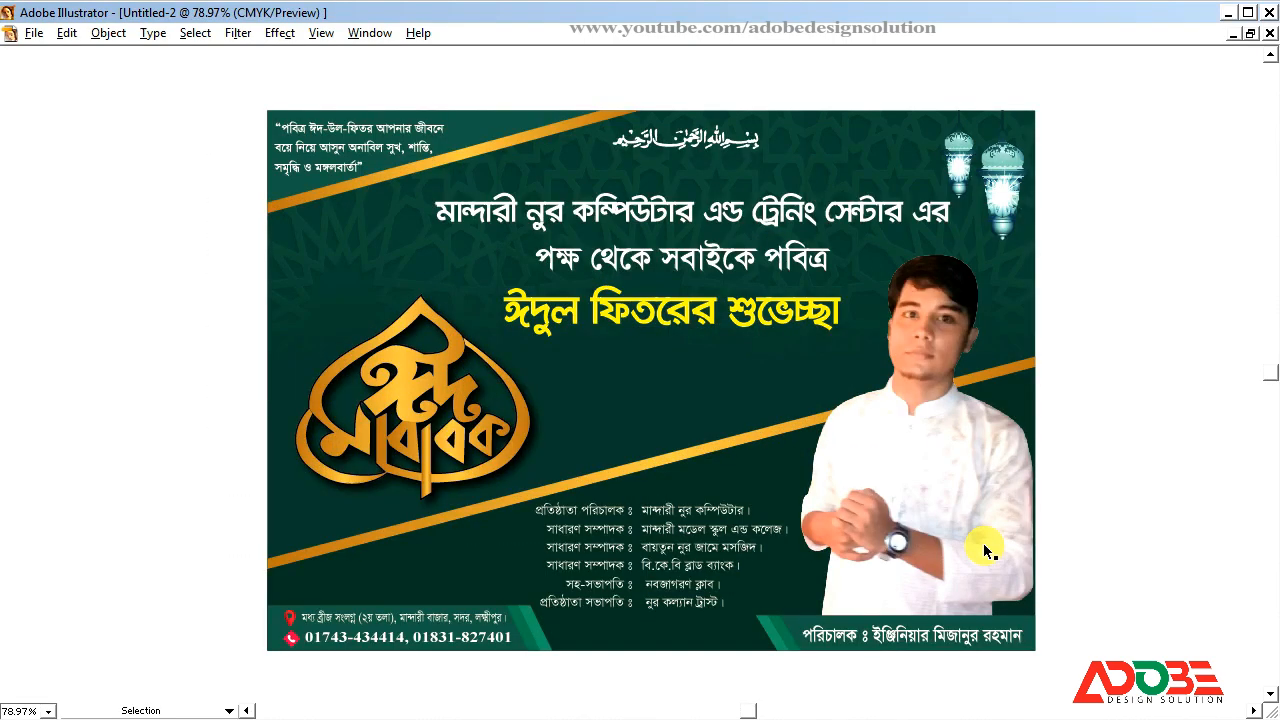
pyautogui.press('space')
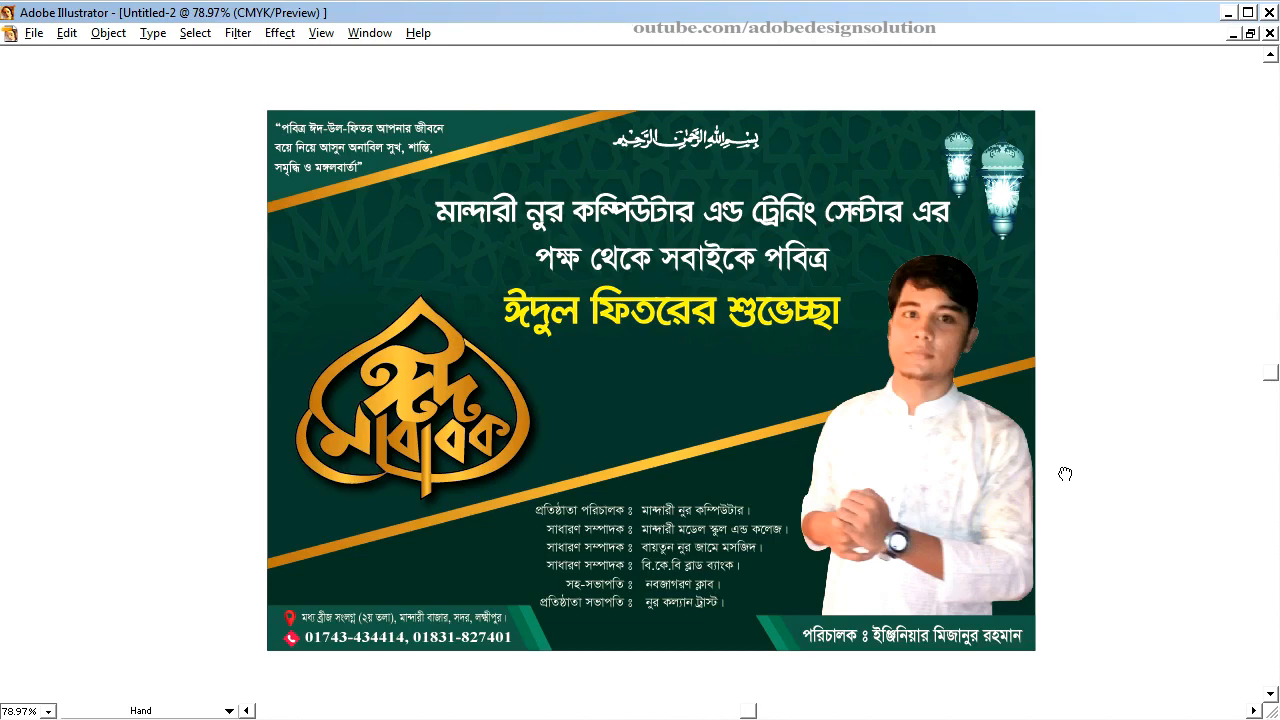
pyautogui.click(922, 428)
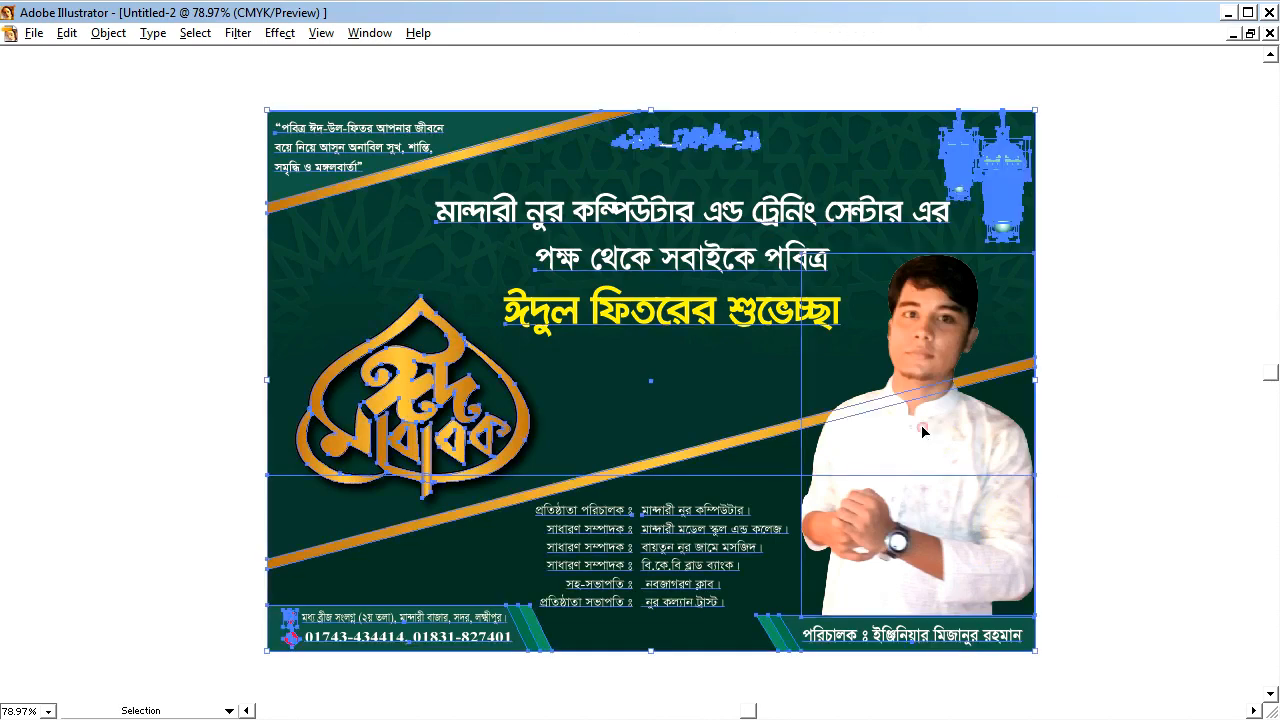
pyautogui.click(1135, 378)
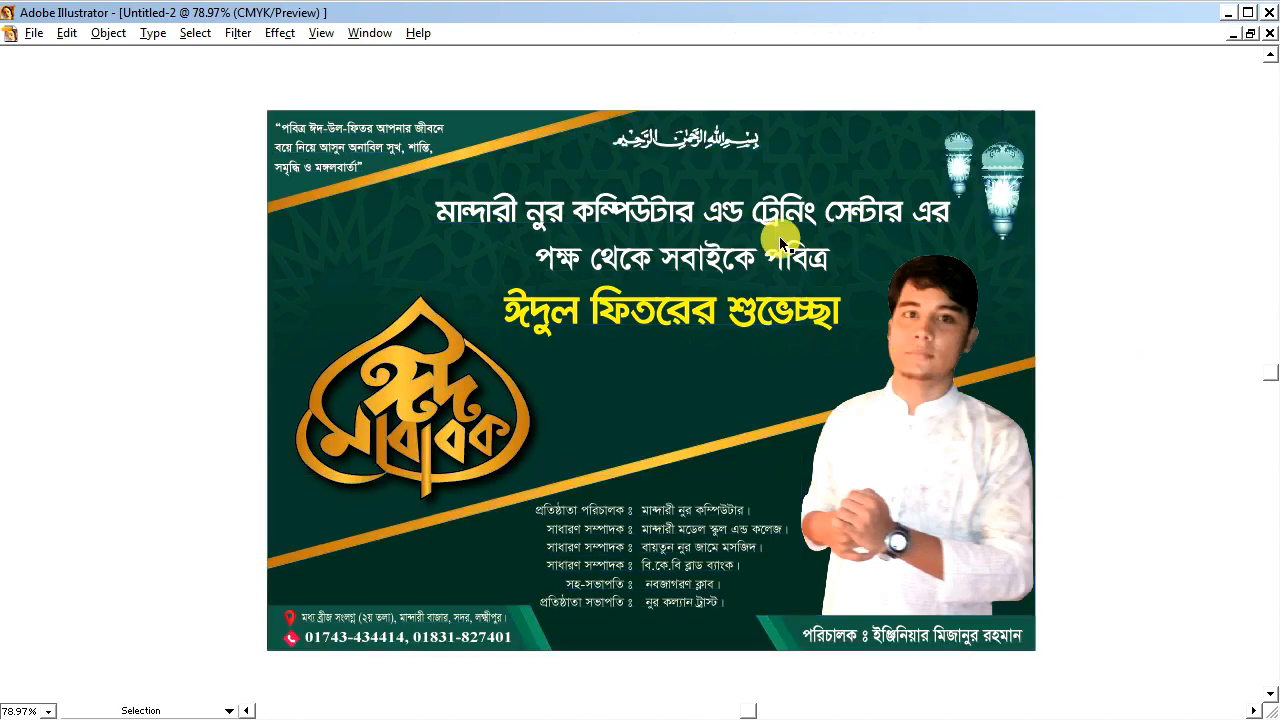